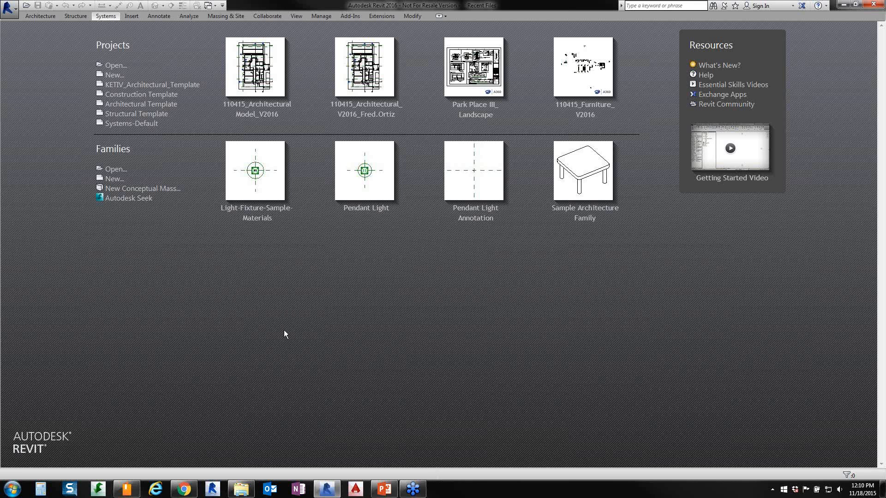
Create a new family from the Lighting Fixture ceiling based.rft template.
left_click(112, 179)
left_click_drag(392, 131, 354, 107)
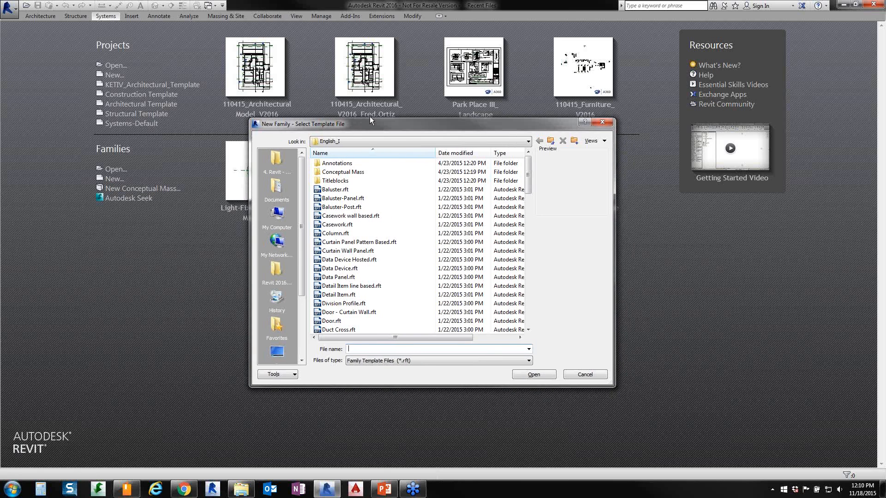
left_click_drag(582, 370, 623, 399)
left_click(342, 235)
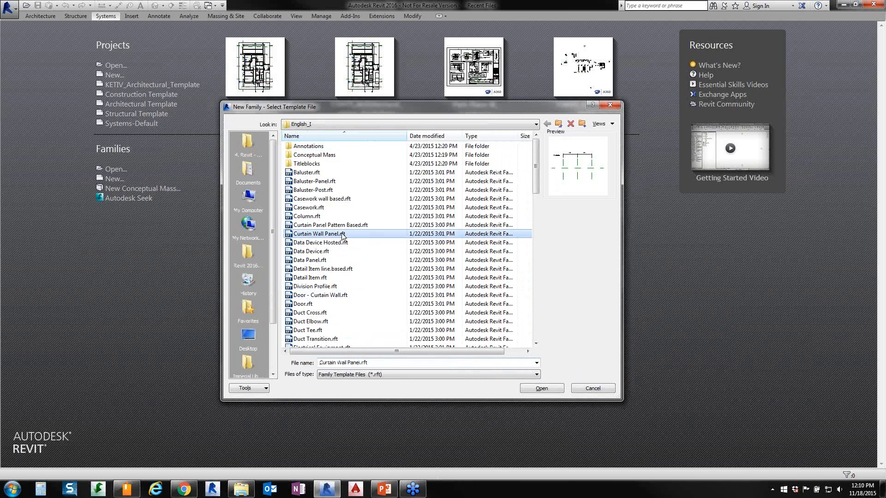
key("l")
left_click(336, 157)
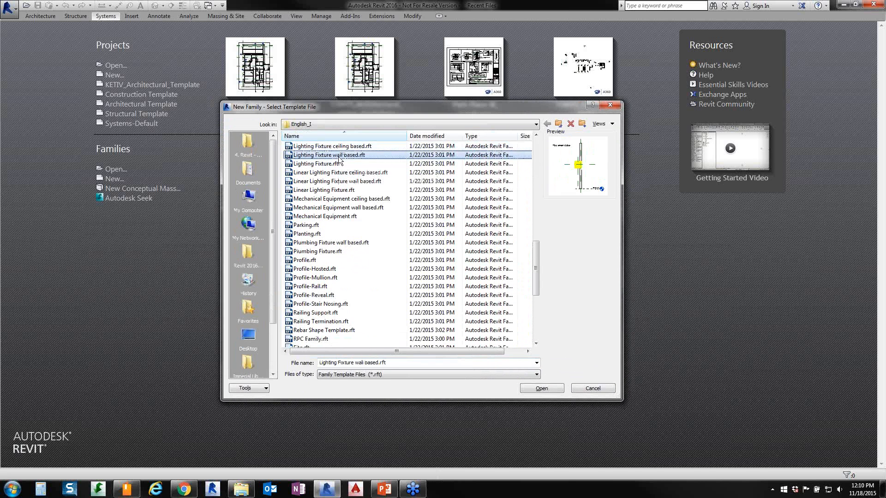
left_click(334, 148)
left_click(336, 158)
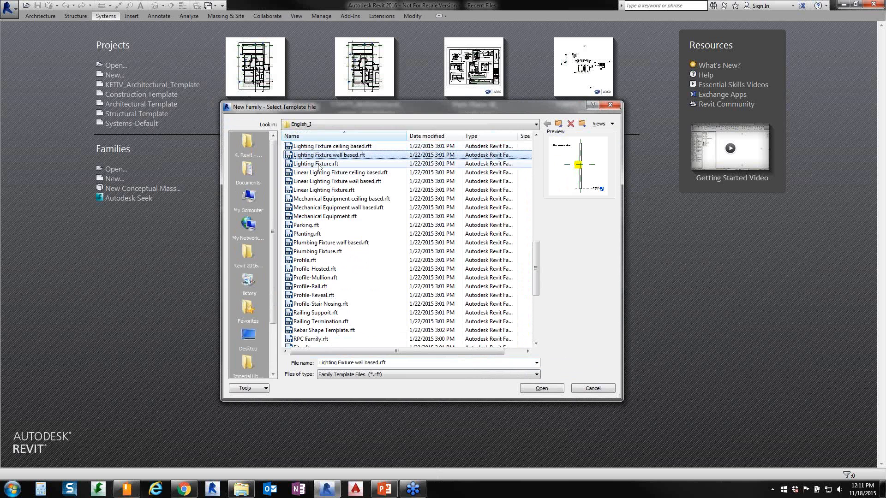
left_click(319, 165)
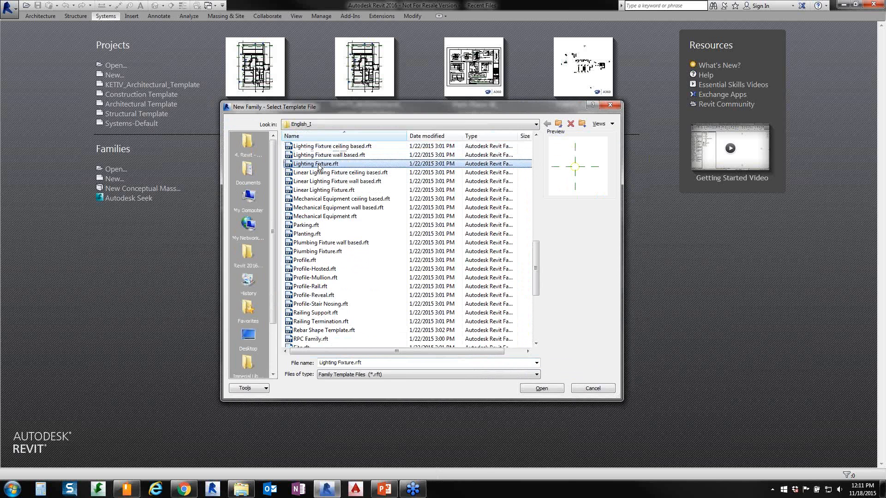
left_click(334, 147)
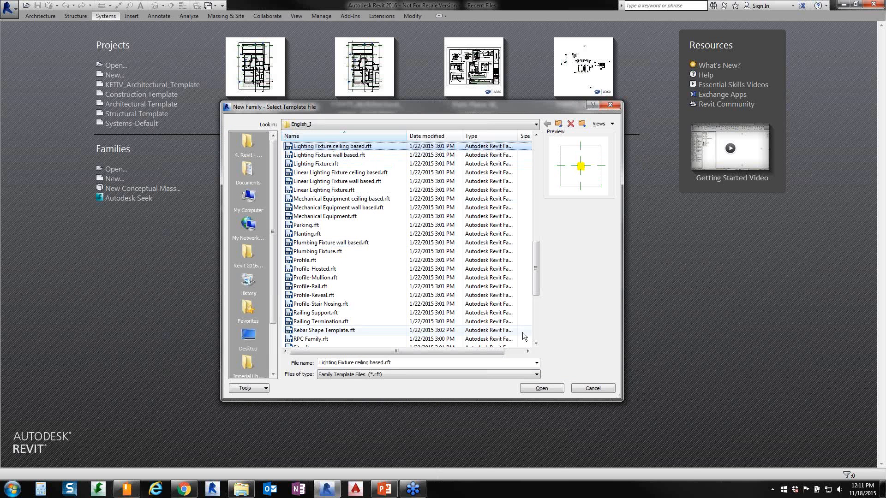
left_click(531, 387)
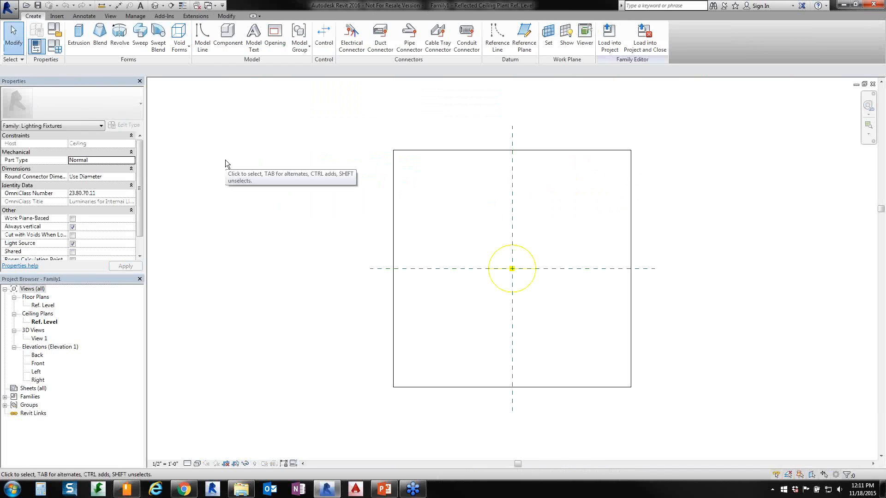
Save the new family as Pendant Light.
left_click(38, 8)
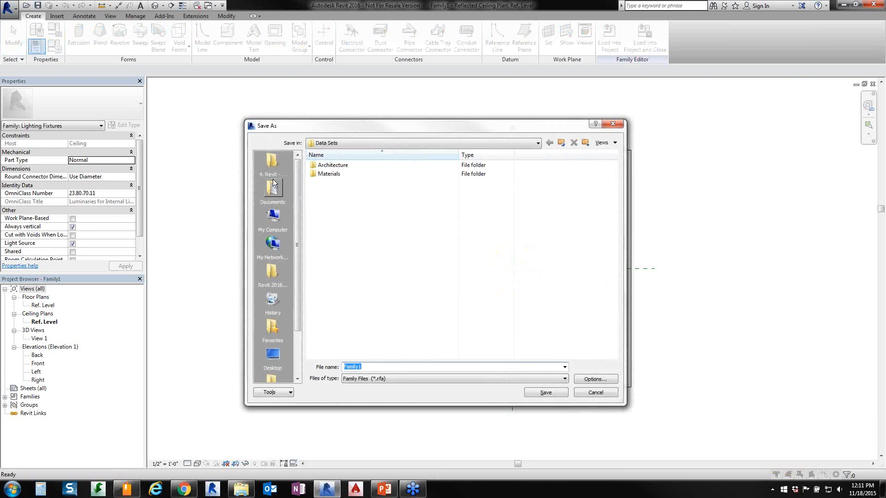
double_click(329, 165)
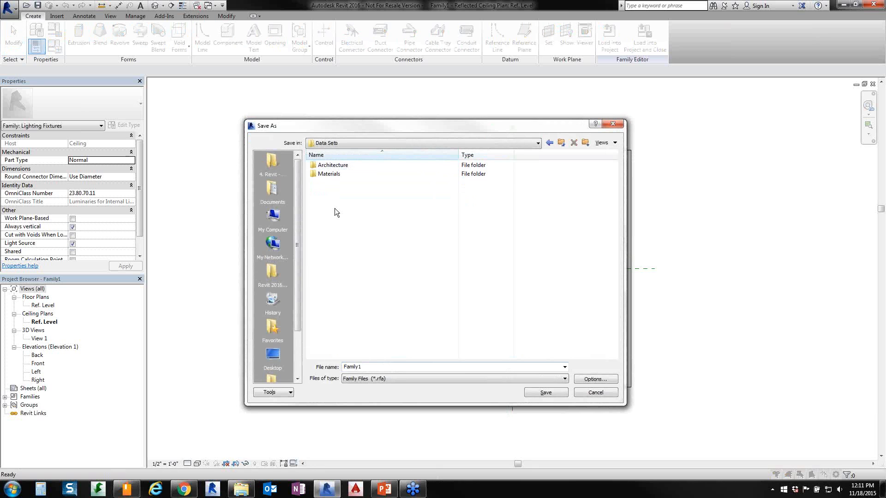
double_click(373, 365)
type("Pena")
key("BackSpace")
type("dant Light")
left_click(540, 391)
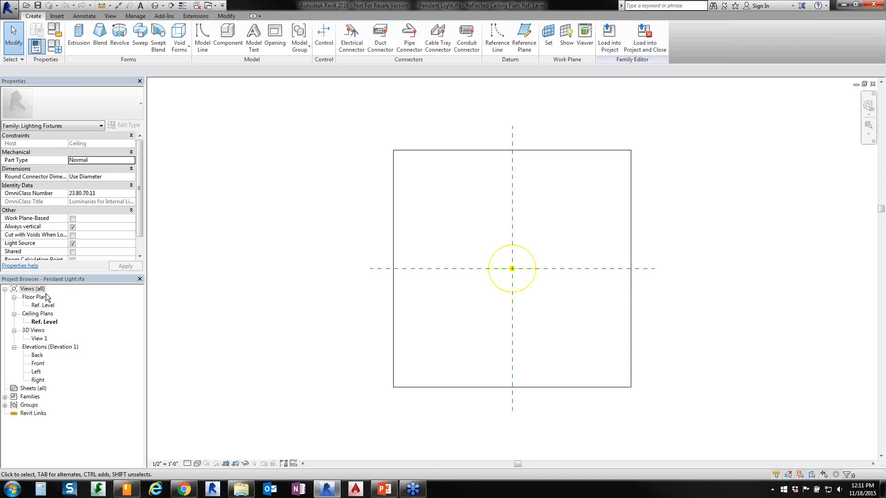
Open the Front elevation and examine the ceiling and light source reference planes, the light source and the Ref. Level.
double_click(38, 364)
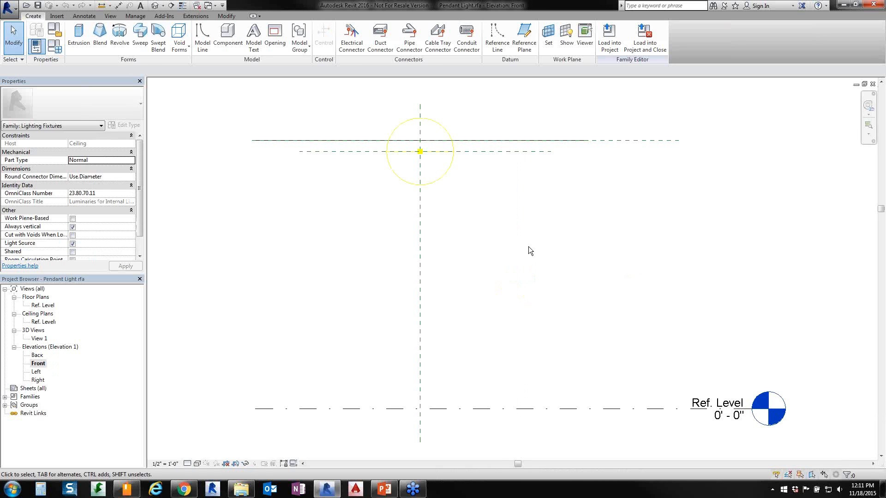
left_click(629, 142)
key("Escape")
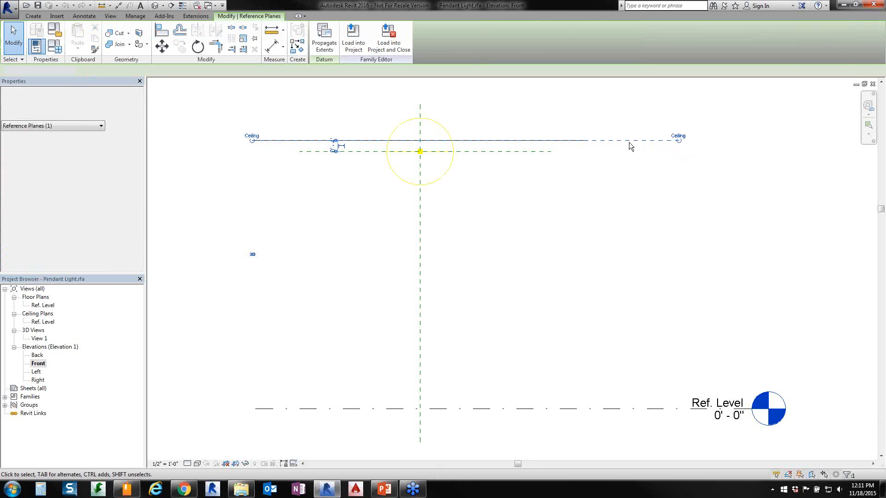
left_click(507, 154)
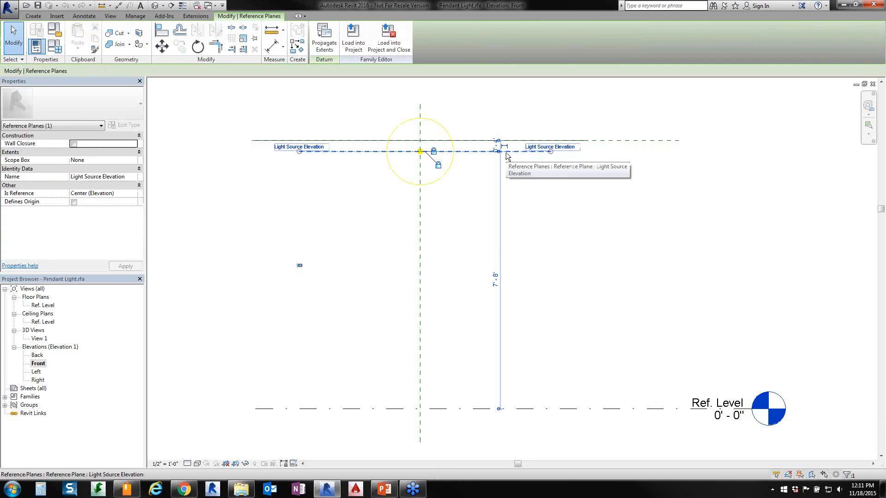
left_click(563, 281)
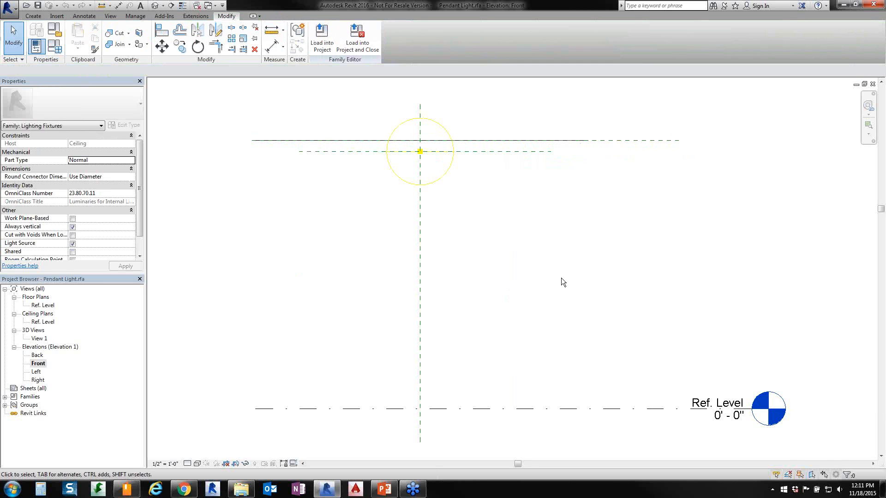
left_click(442, 177)
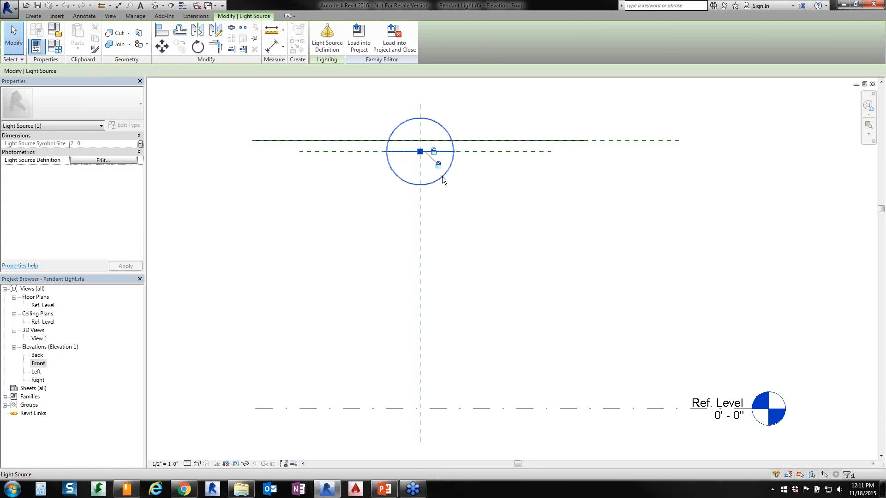
left_click(488, 244)
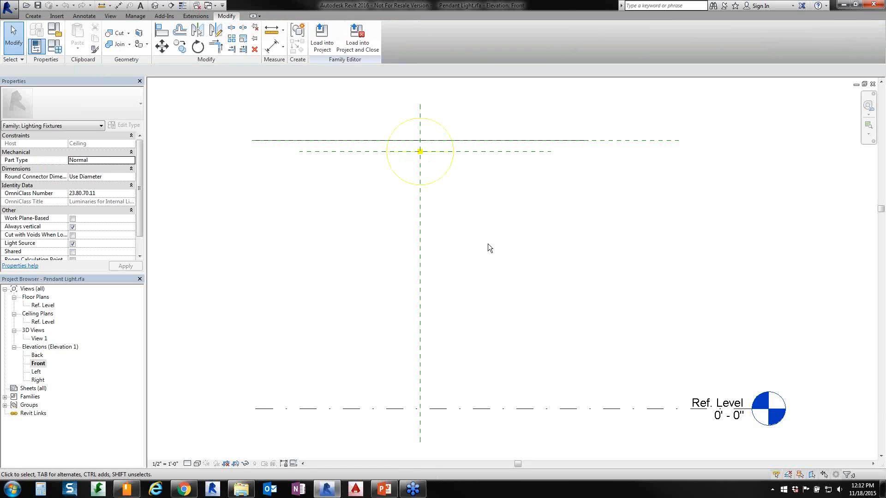
left_click(481, 408)
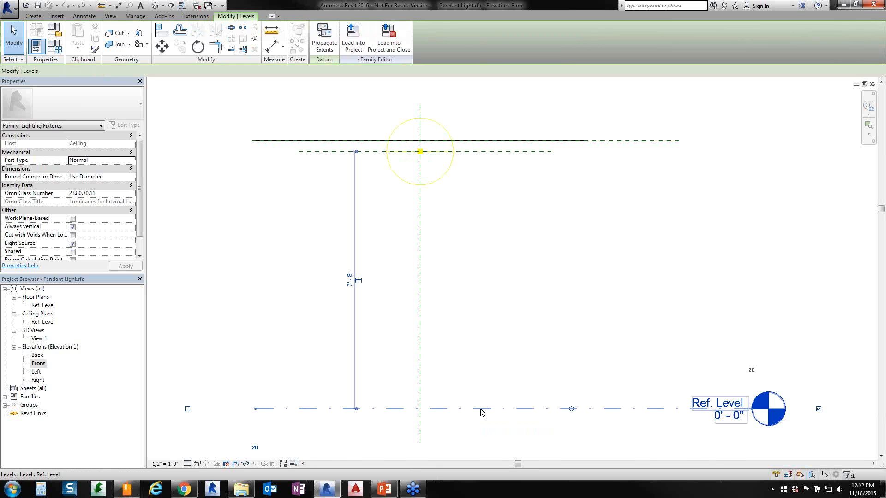
left_click(511, 245)
left_click(420, 256)
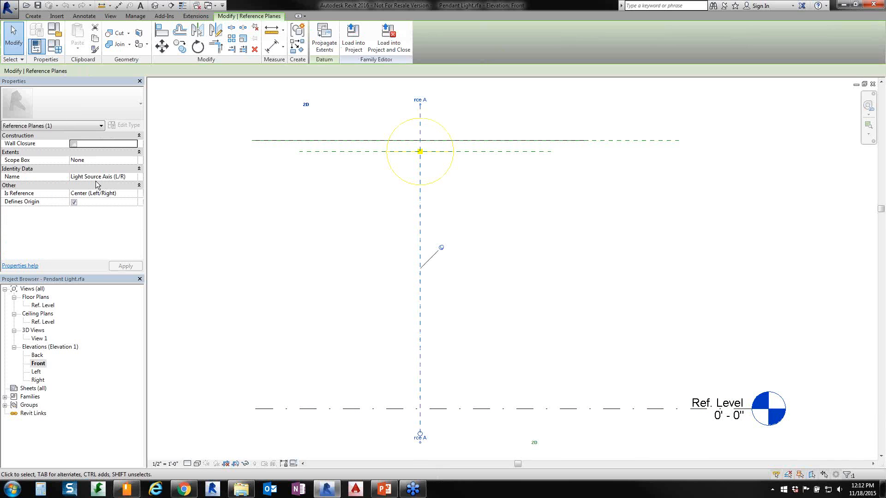
key("Escape")
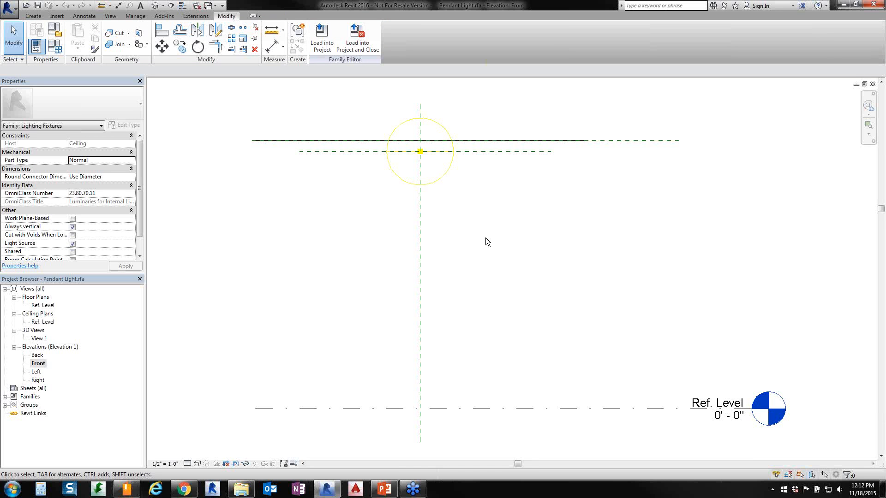
Change the light source definition to photometric web distribution, keeping point as the emitting shape.
left_click(439, 181)
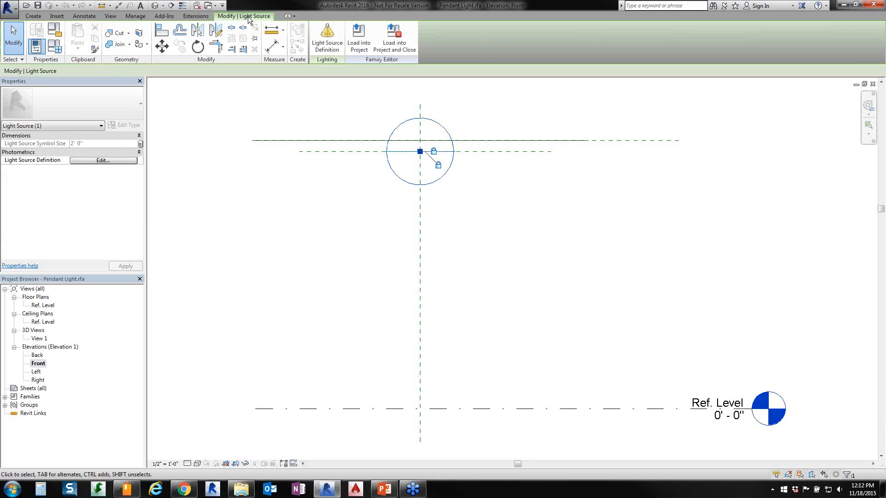
left_click(328, 45)
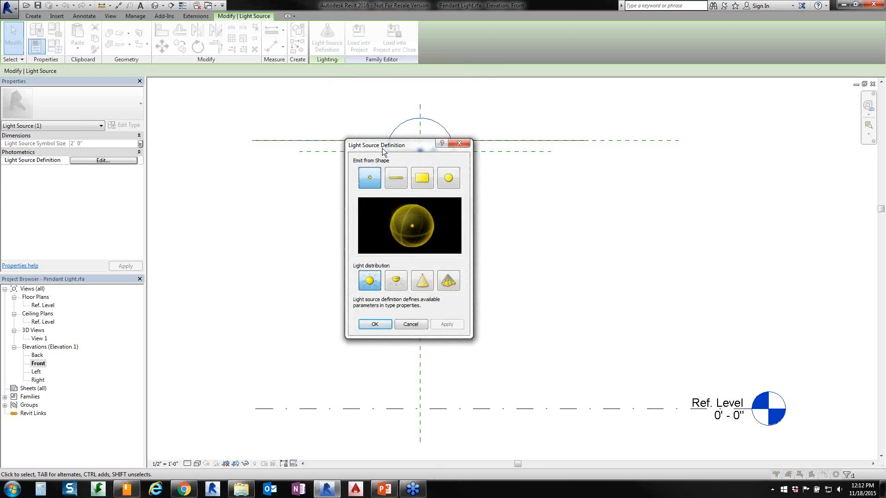
left_click_drag(382, 148, 463, 191)
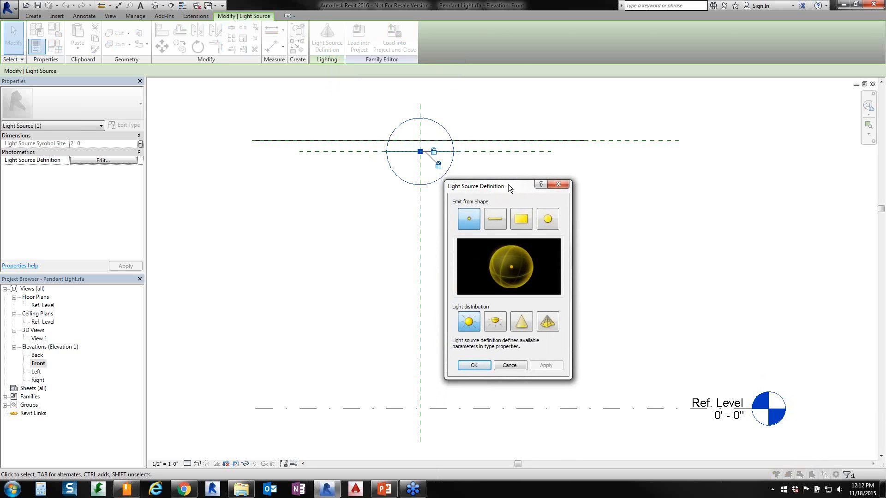
left_click_drag(508, 184, 505, 169)
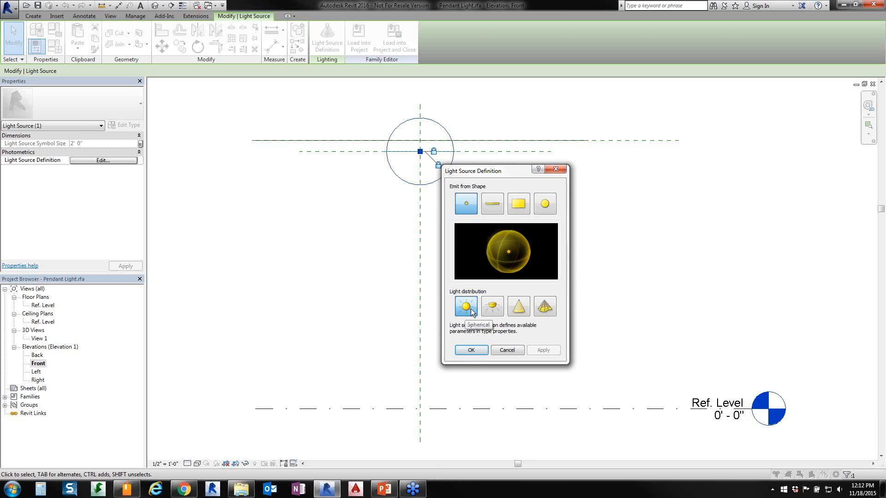
left_click(543, 309)
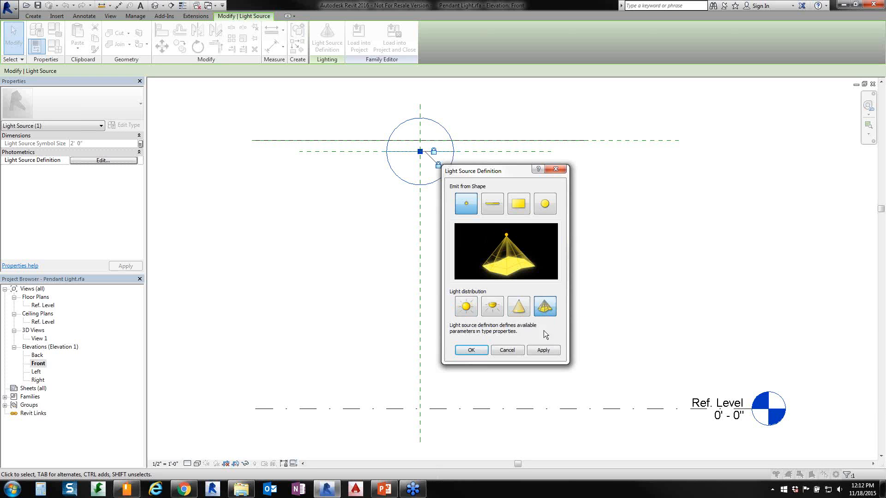
left_click(544, 350)
left_click(463, 352)
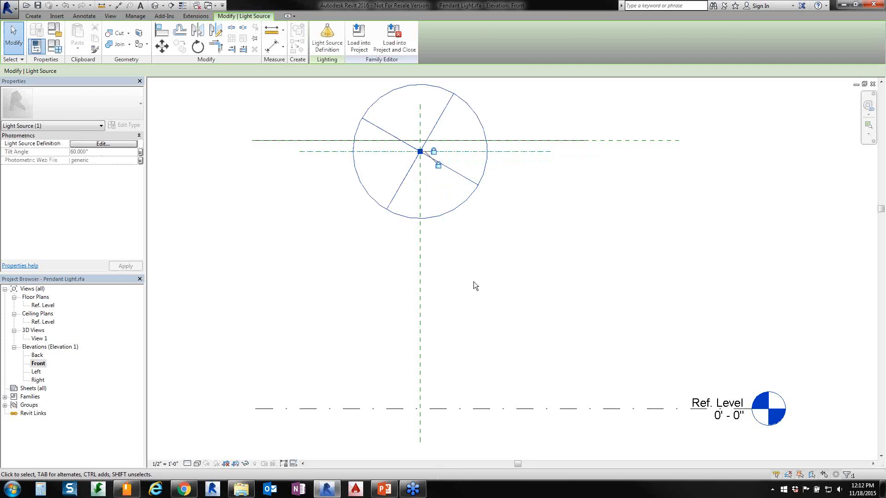
left_click(480, 270)
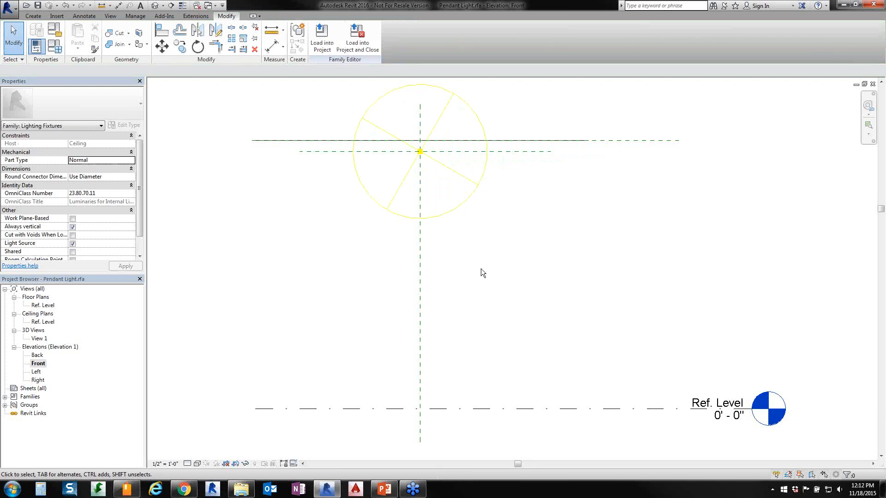
left_click(462, 205)
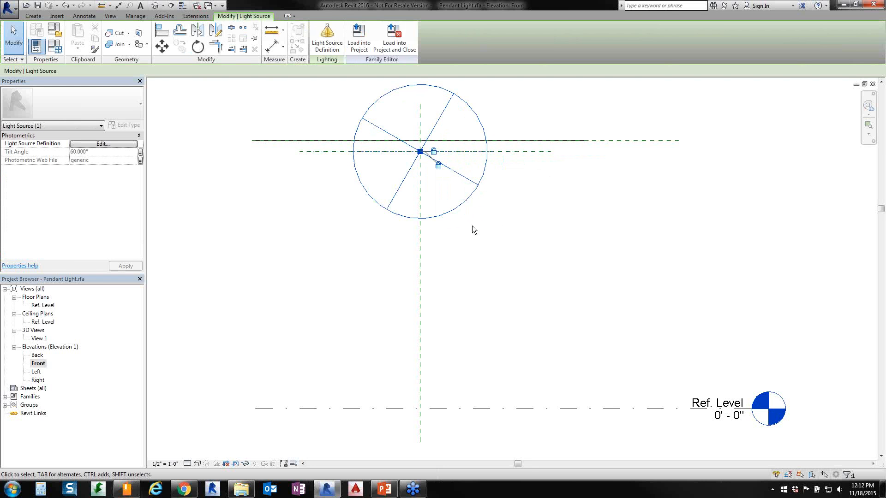
left_click(522, 251)
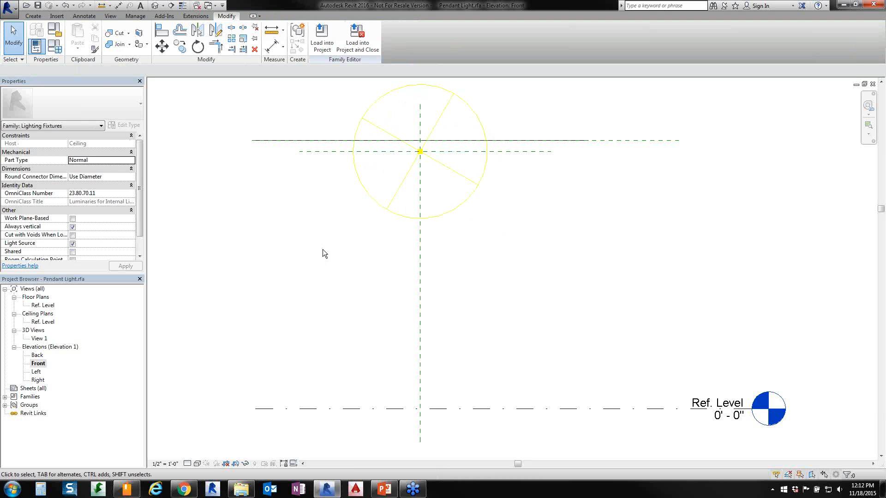
In the family types, set the Lamp parameter to CF42TRT.
left_click(58, 46)
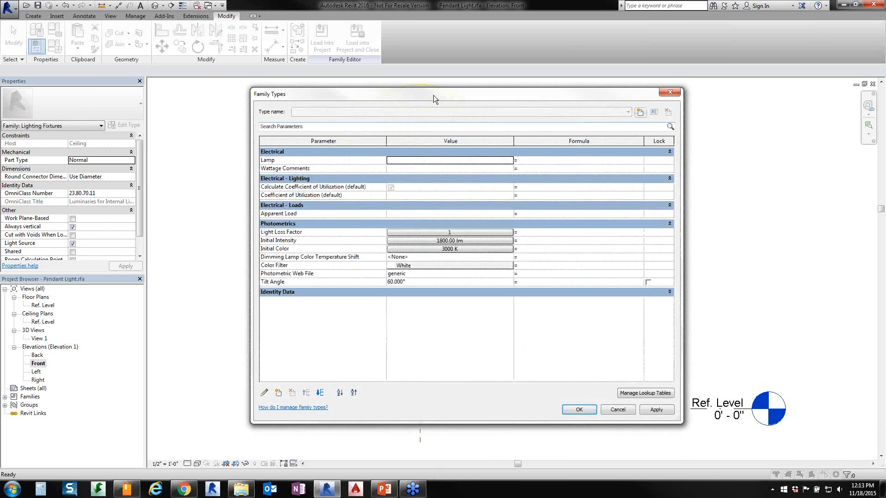
left_click_drag(433, 95, 420, 97)
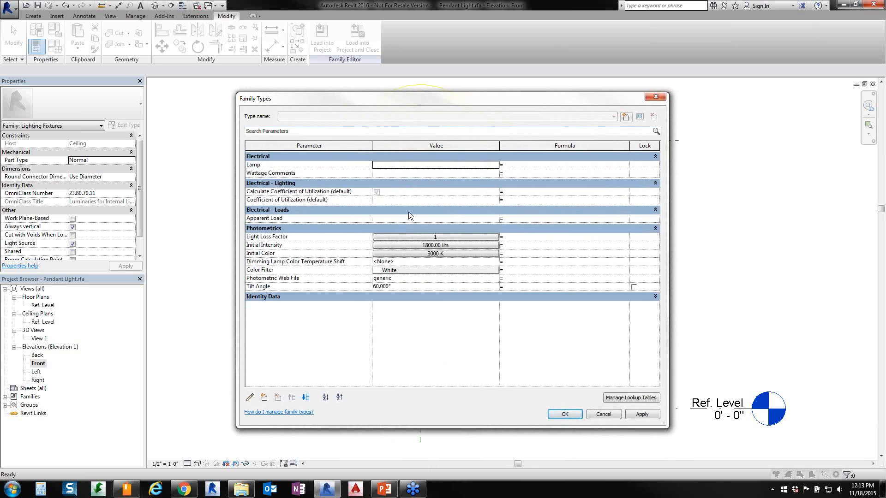
left_click(262, 166)
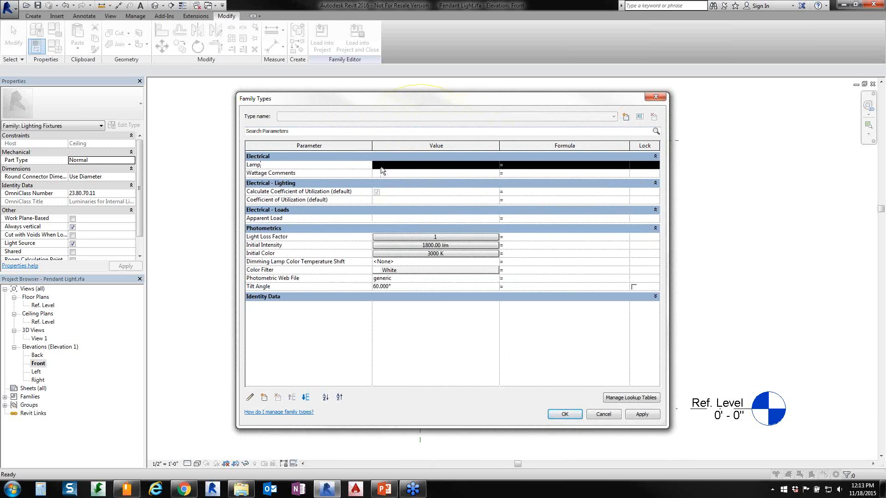
left_click(382, 167)
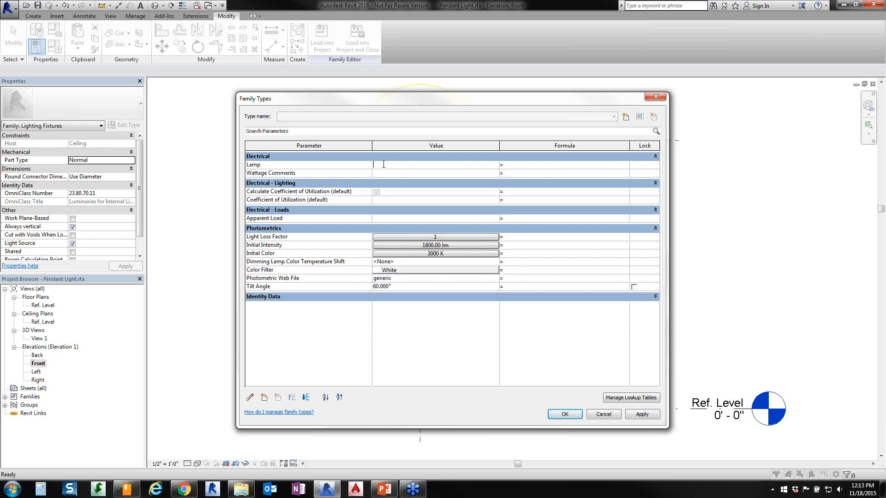
type("Cf")
type("F")
type("42")
type("TRT")
Set the family's Apparent Load to 44.21 VA and its Tilt Angle to 90°.
left_click(381, 219)
type("44.11")
left_click(421, 212)
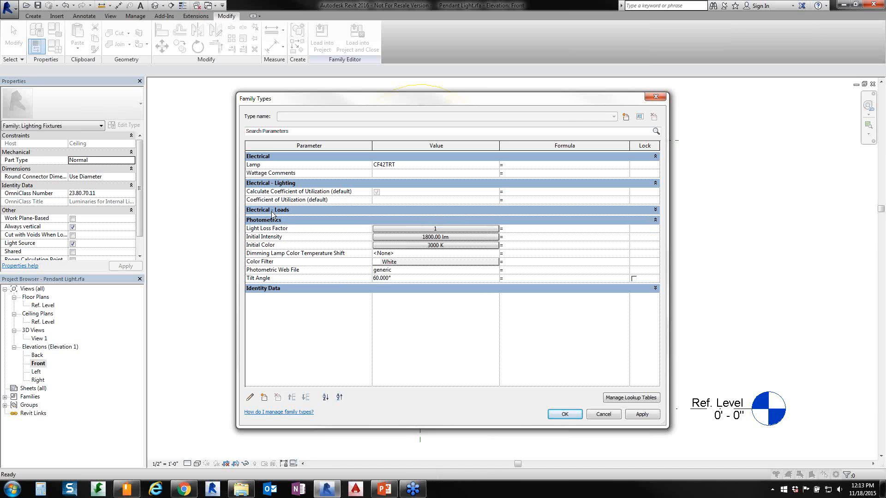
left_click(421, 212)
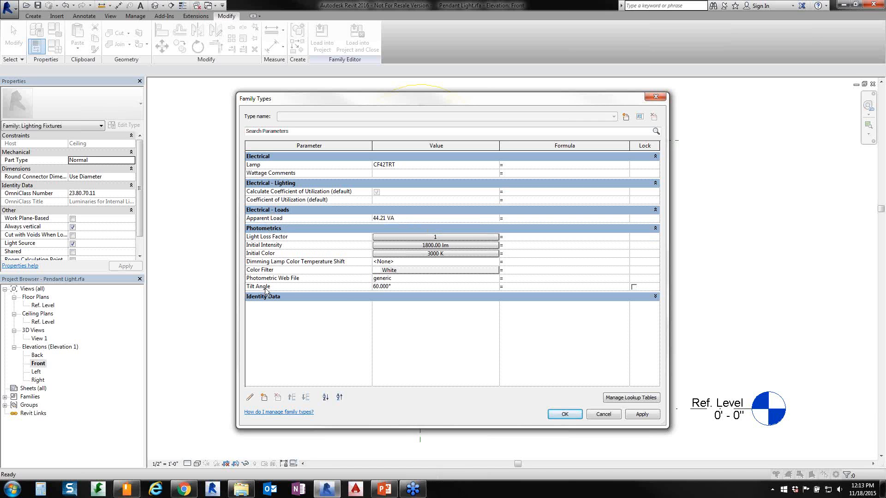
left_click(377, 287)
type("90")
Assign spot_ideal.ies from the IES folder as the family's Photometric Web File.
left_click(475, 279)
left_click(495, 279)
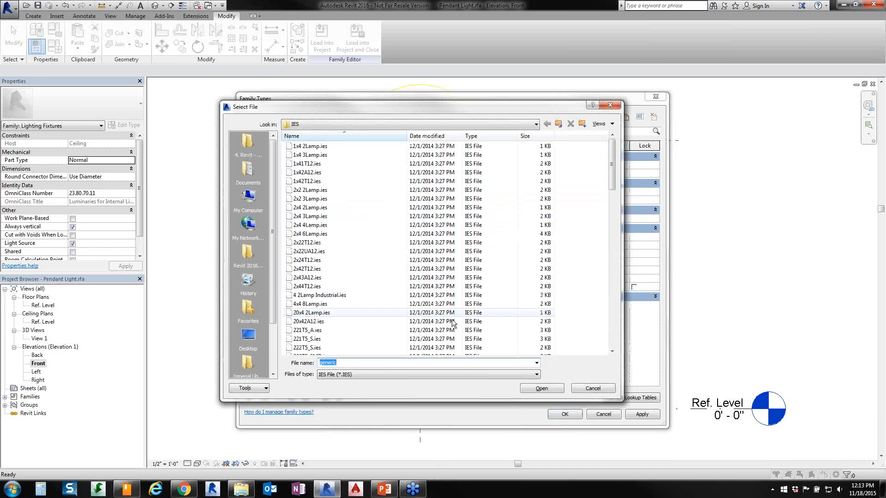
left_click(299, 252)
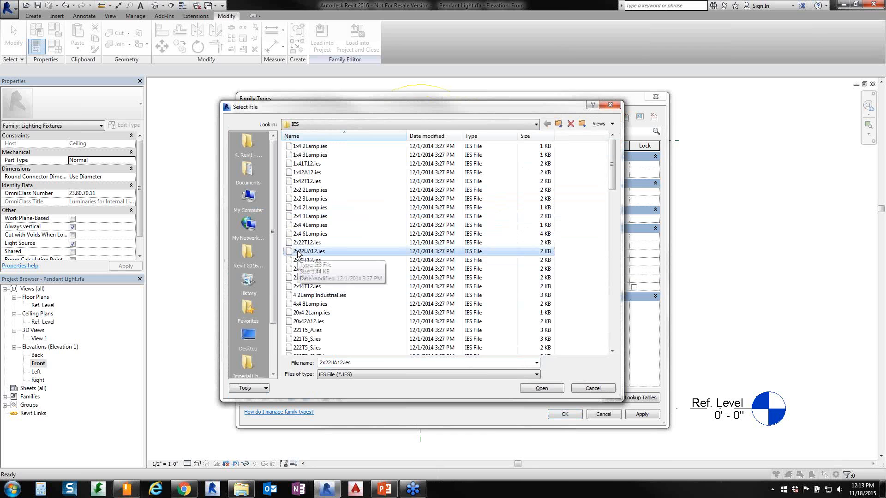
type("spot_ideal")
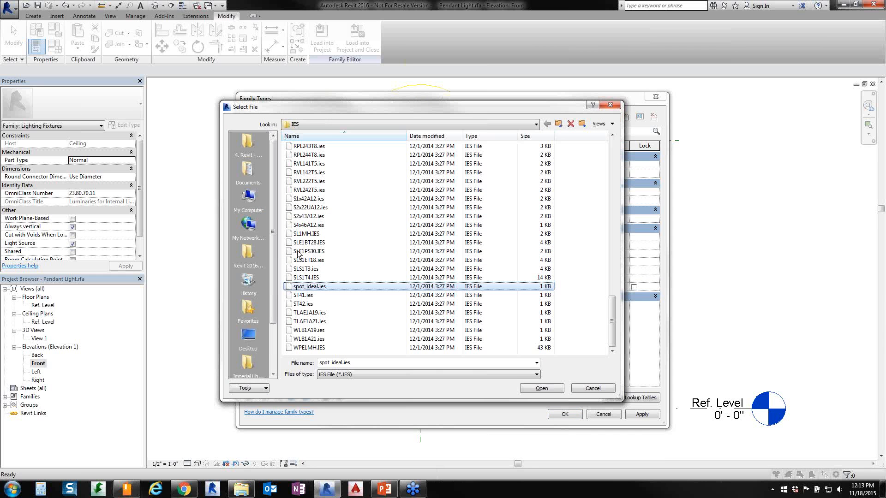
left_click(306, 295)
left_click(306, 287)
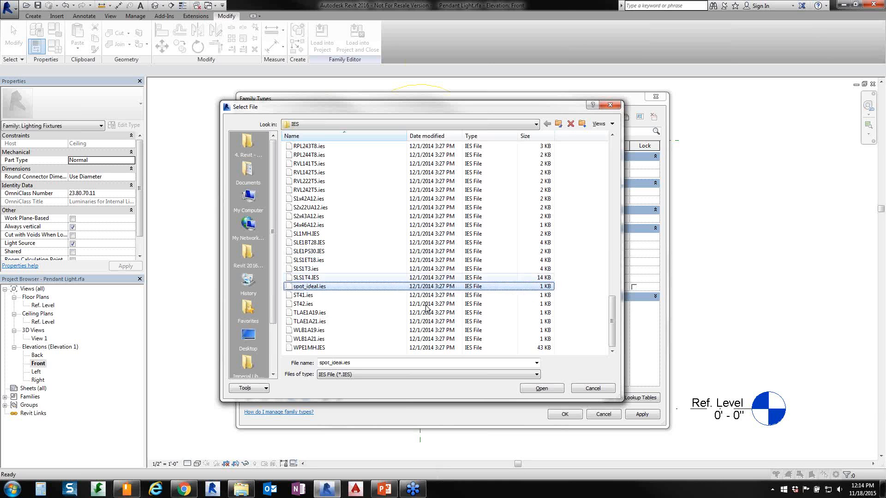
left_click(541, 386)
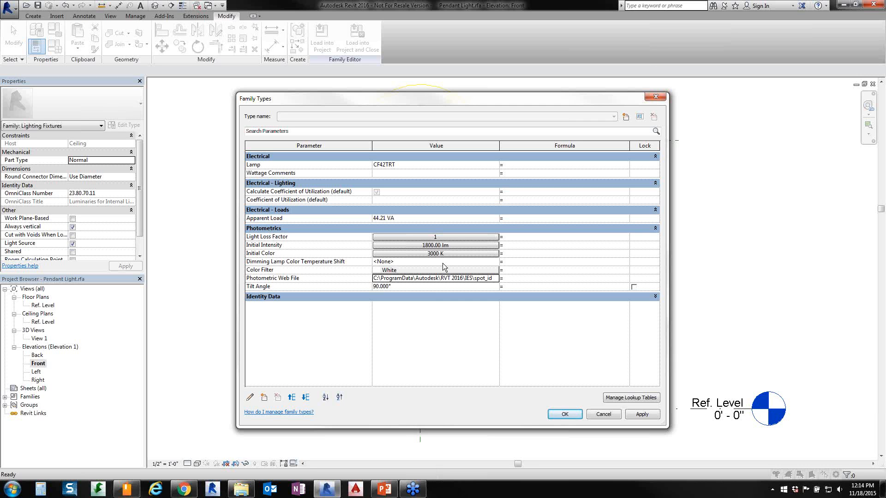
Set the Light Loss Factor to a total of 0.85 using the Simple method.
left_click(435, 238)
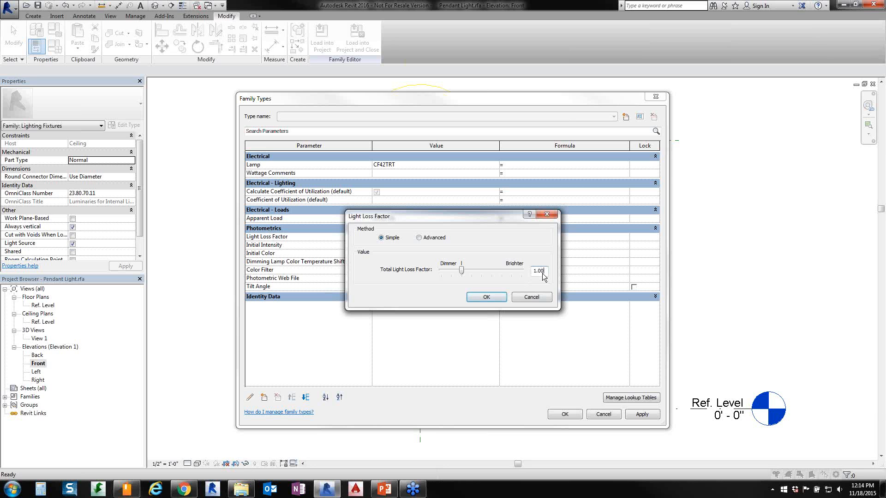
key("BackSpace")
key("BackSpace")
key("BackSpace")
type(".8u5")
key("BackSpace")
key("BackSpace")
left_click(477, 299)
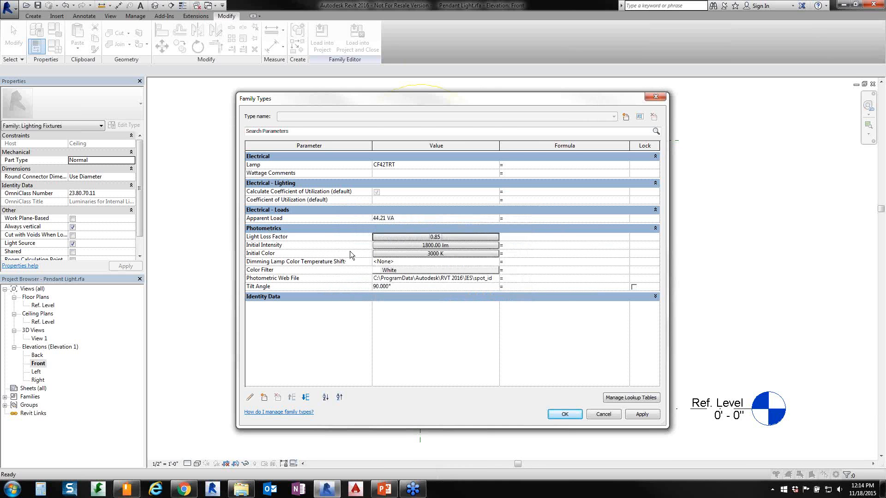
Set the Initial Intensity to a luminous flux of 3200 lm, apply the family type changes and save the family.
left_click(422, 248)
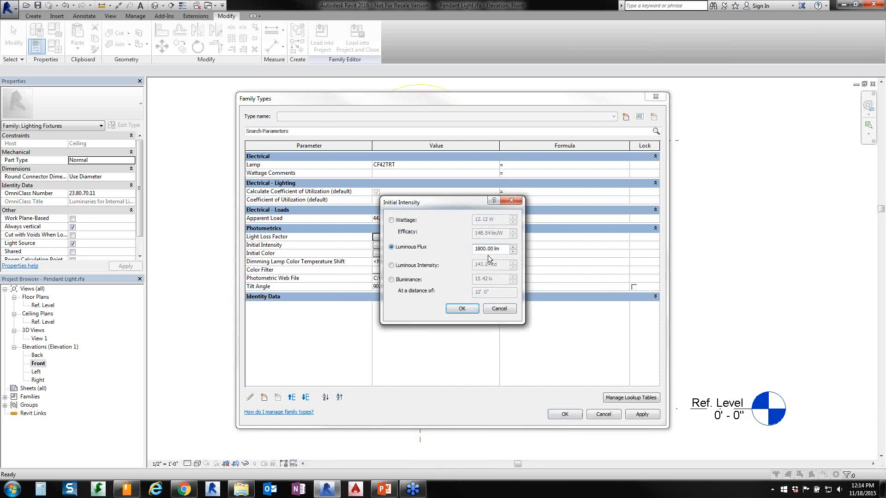
left_click_drag(487, 250, 476, 249)
type("3200")
left_click(462, 309)
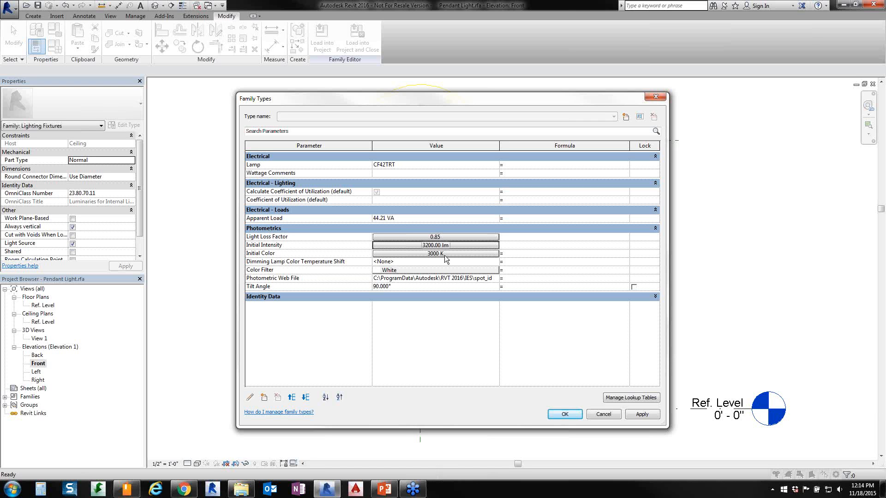
left_click(645, 417)
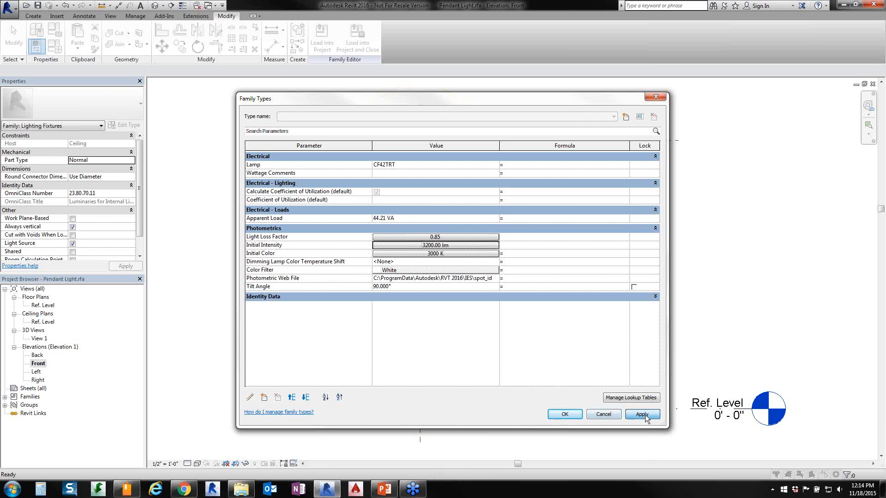
left_click(558, 414)
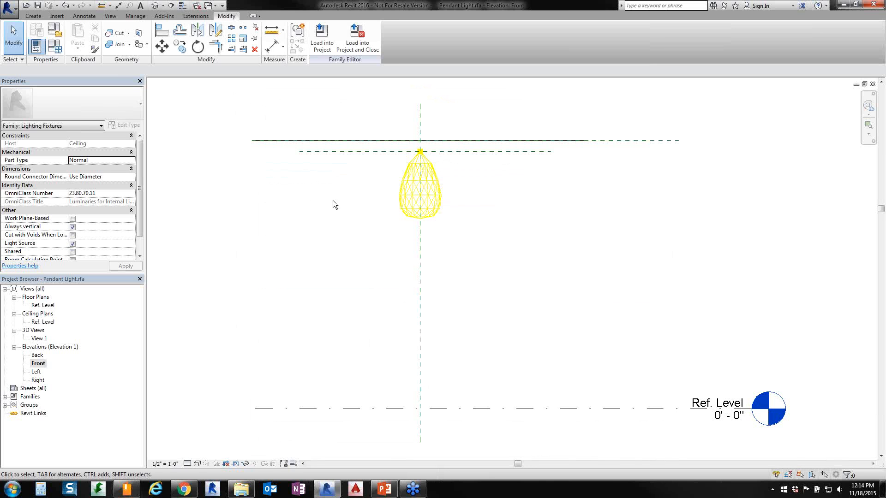
left_click(37, 7)
Add a family type parameter named Pendant Material, of type Material, grouped under Materials and Finishes.
left_click(57, 48)
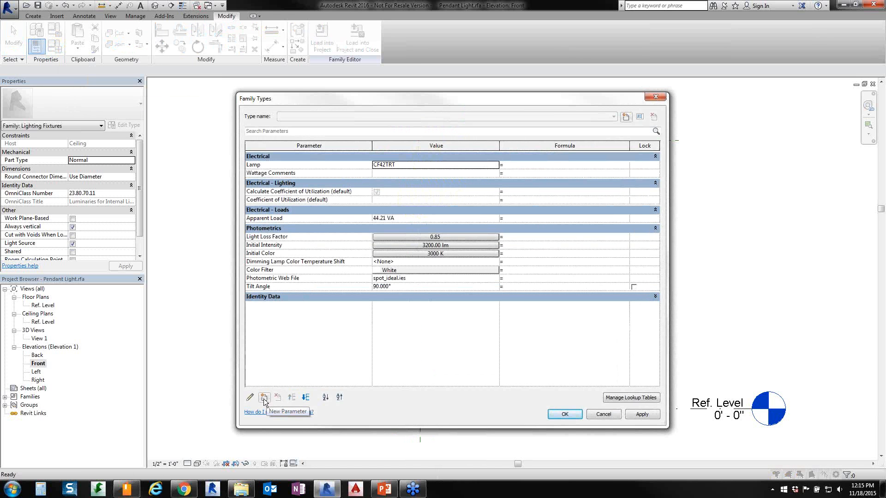
left_click(264, 398)
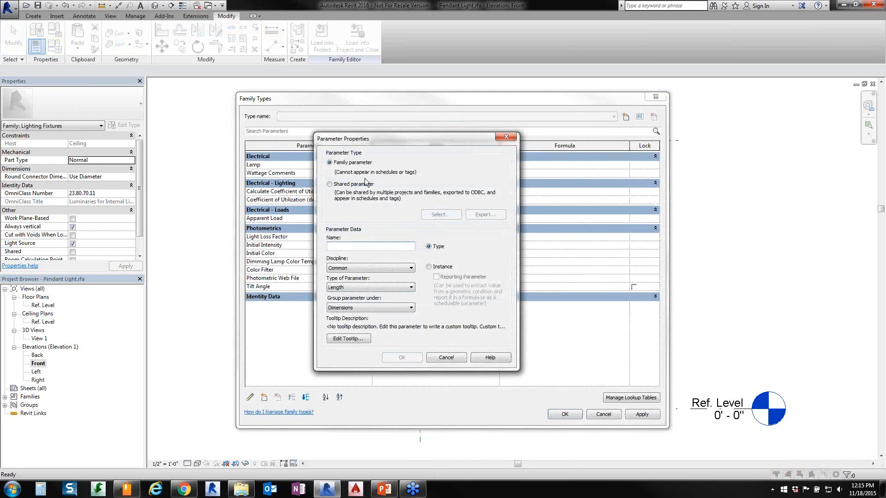
left_click_drag(381, 142, 400, 140)
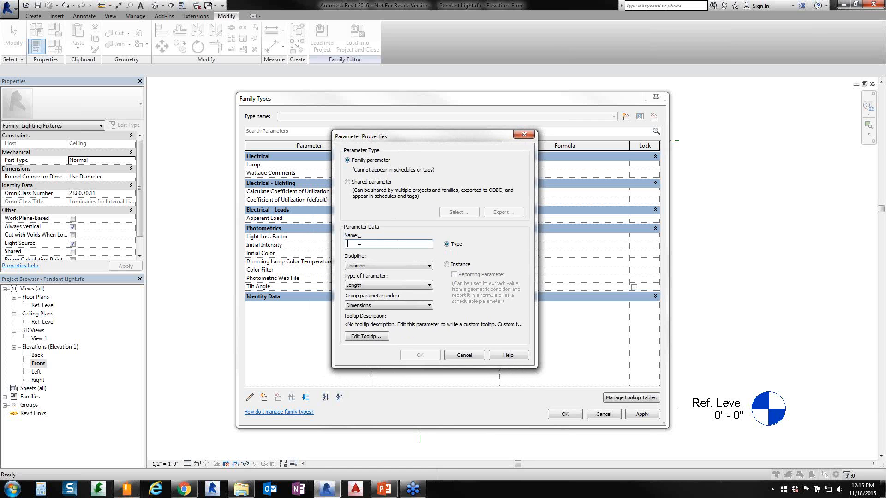
type("endant Material")
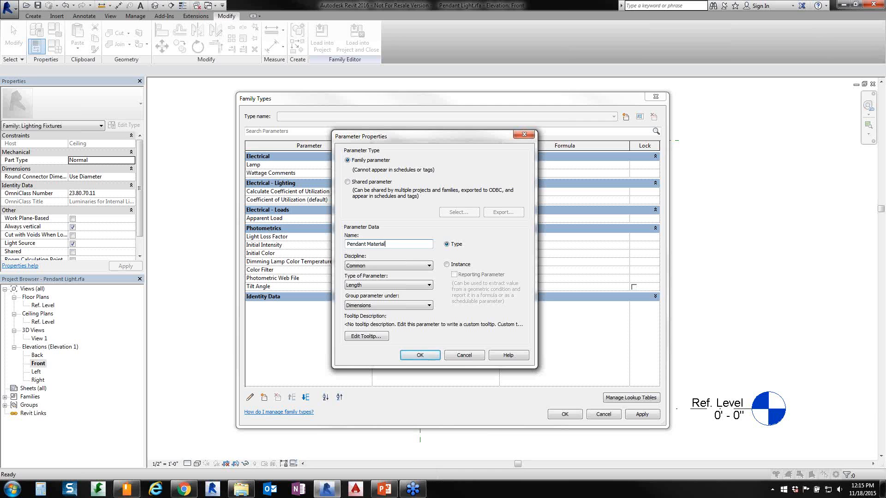
left_click(370, 285)
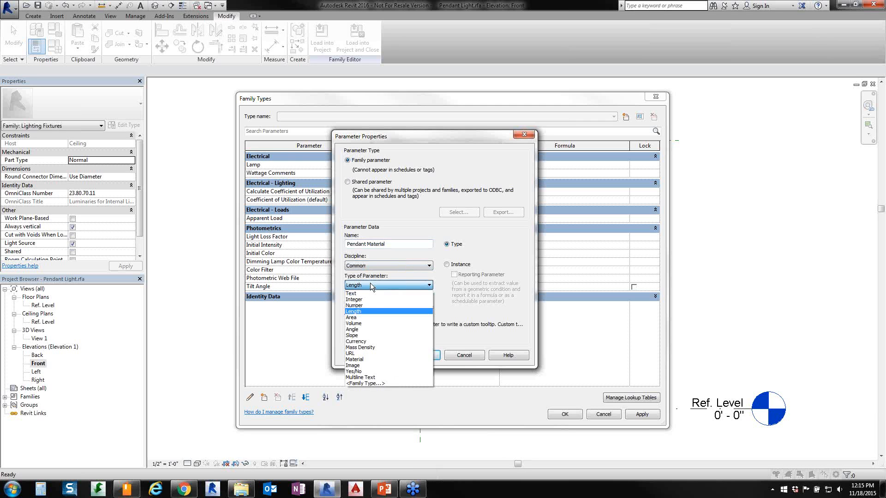
left_click(365, 360)
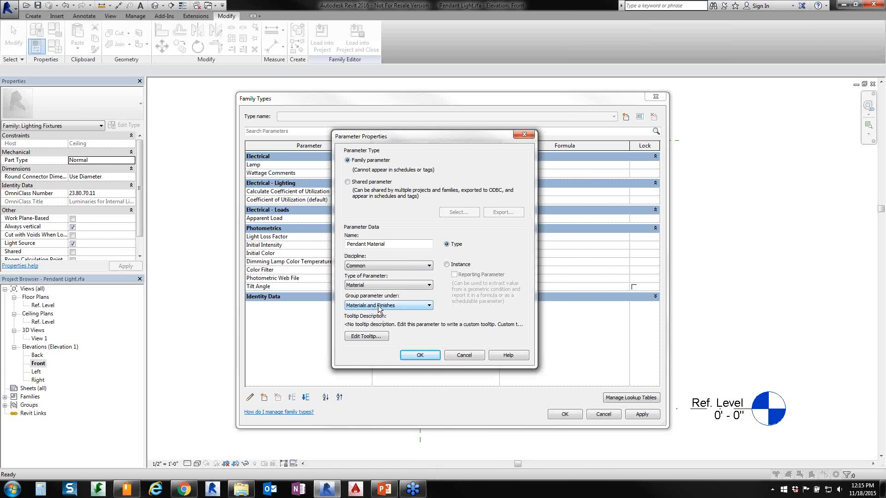
left_click(418, 356)
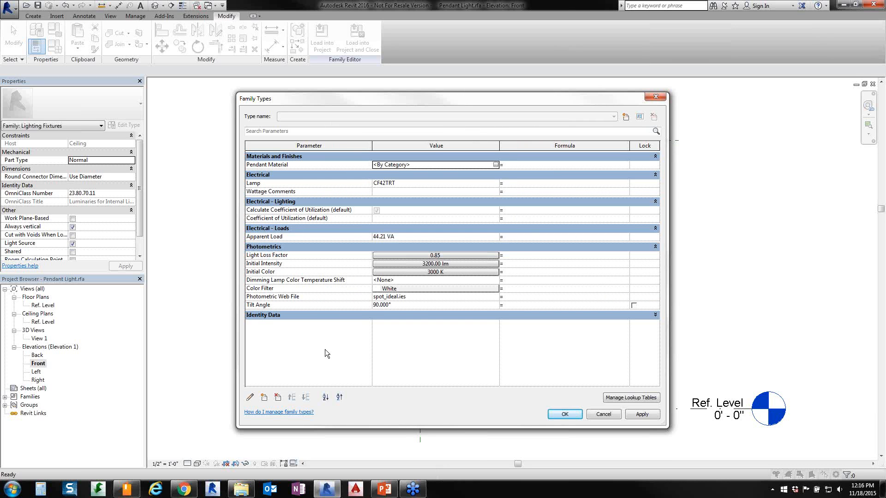
Add a Material type parameter named Glass Material under Materials and Finishes, and apply the family type changes.
left_click(264, 397)
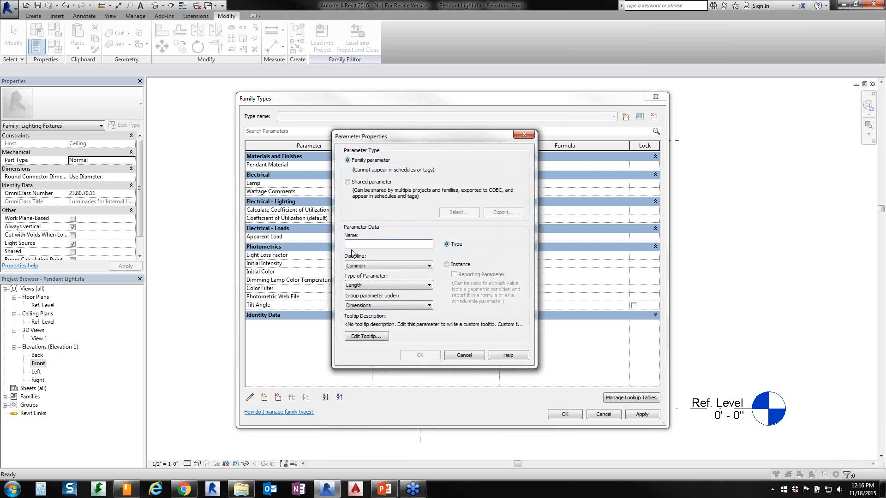
type("Glass")
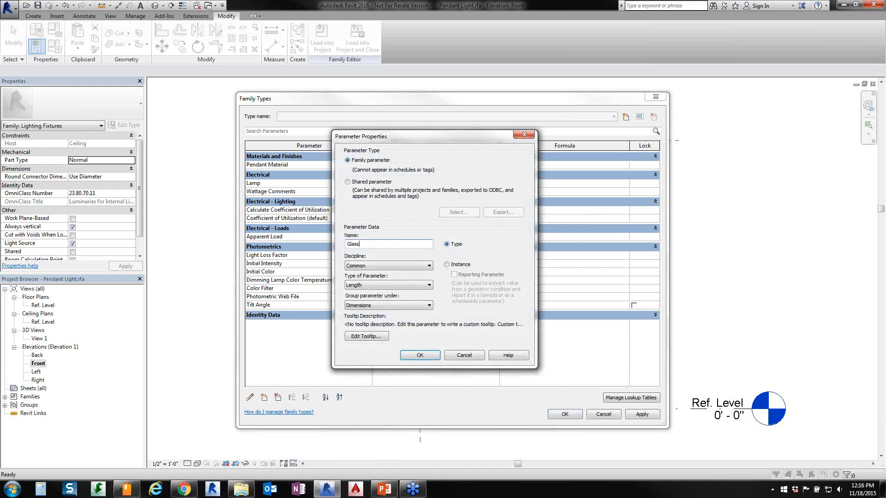
type(" Material")
left_click(375, 284)
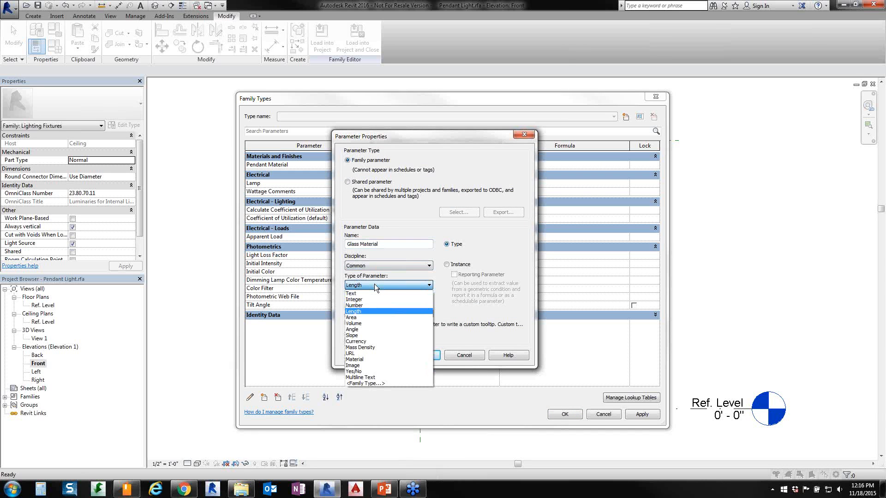
left_click(363, 360)
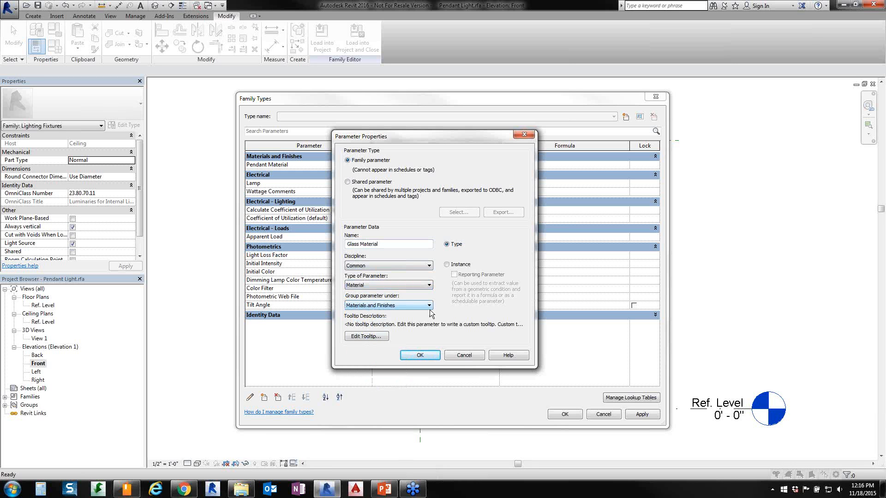
left_click(420, 356)
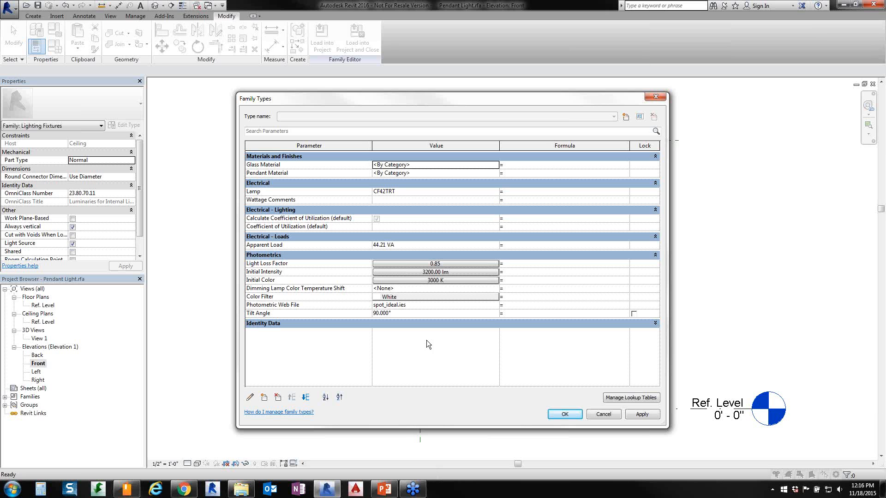
left_click(640, 415)
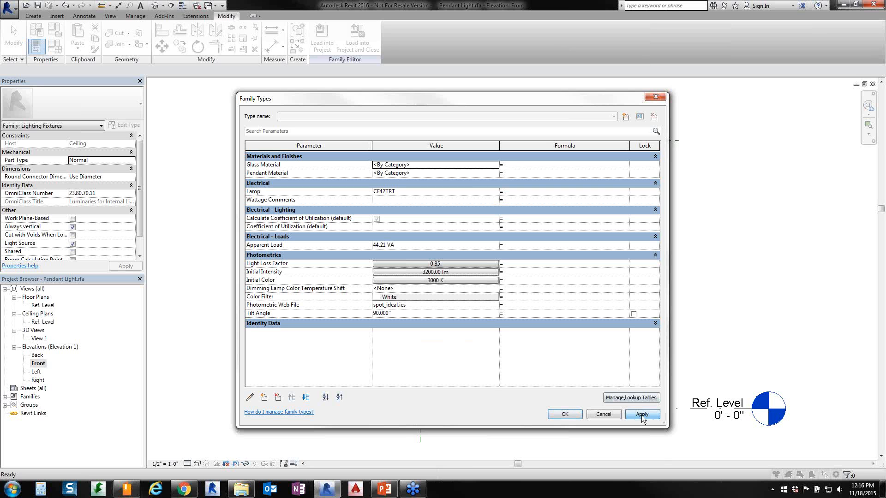
left_click(566, 415)
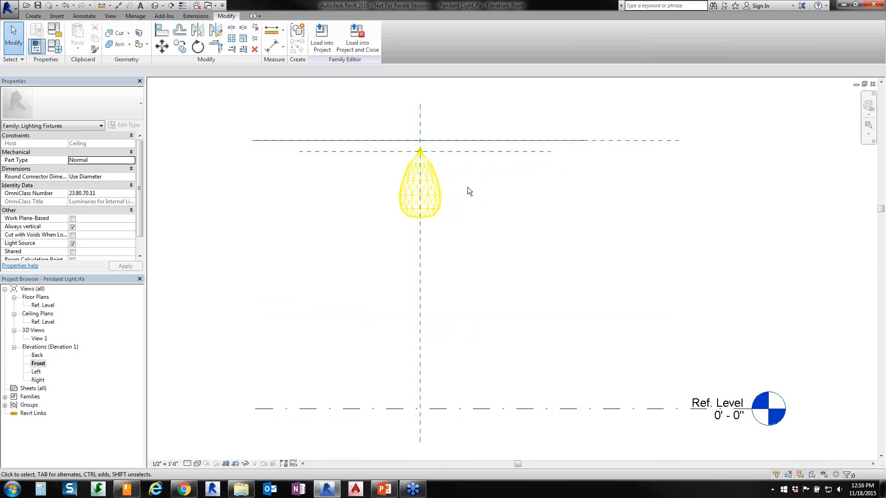
Turn off the family's Light Source property so the photometric web is hidden in the Front elevation.
scroll(460, 172, "up", 2)
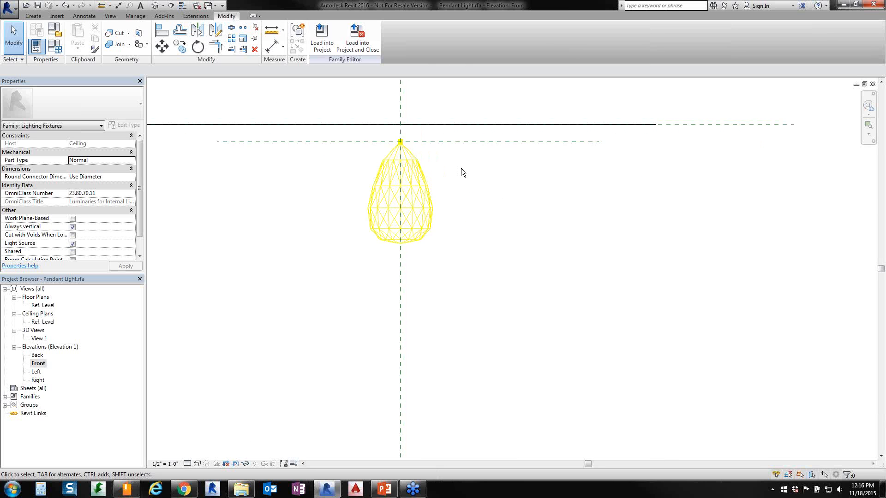
scroll(451, 164, "up", 2)
scroll(286, 79, "up", 2)
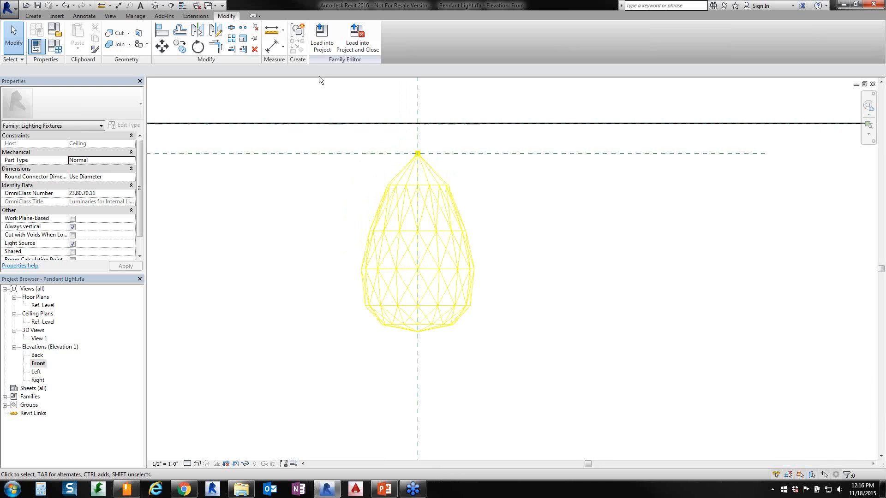
scroll(501, 245, "down", 3)
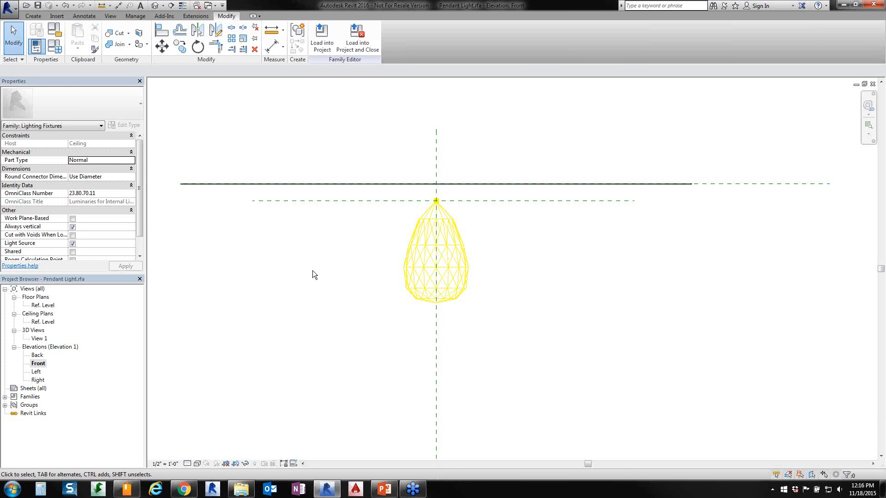
left_click(72, 244)
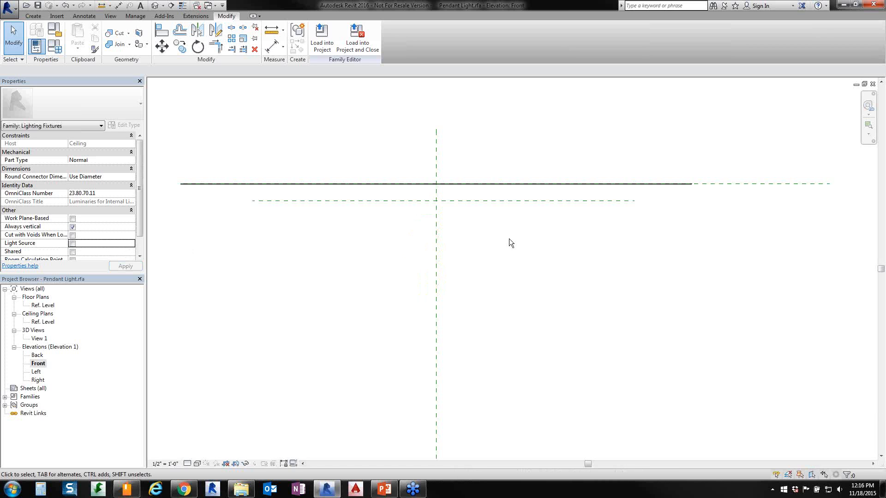
Draw a vertical reference plane from the ceiling line downward, a short distance to the right of the center reference plane.
left_click(32, 17)
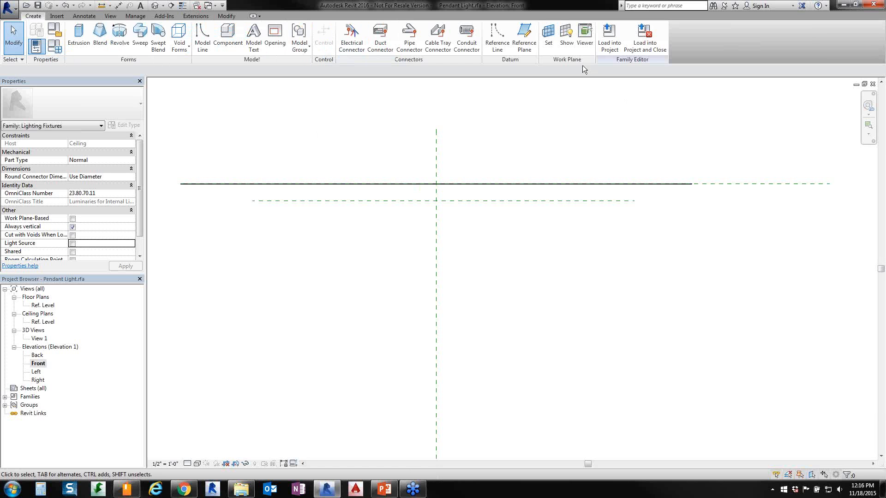
left_click(528, 41)
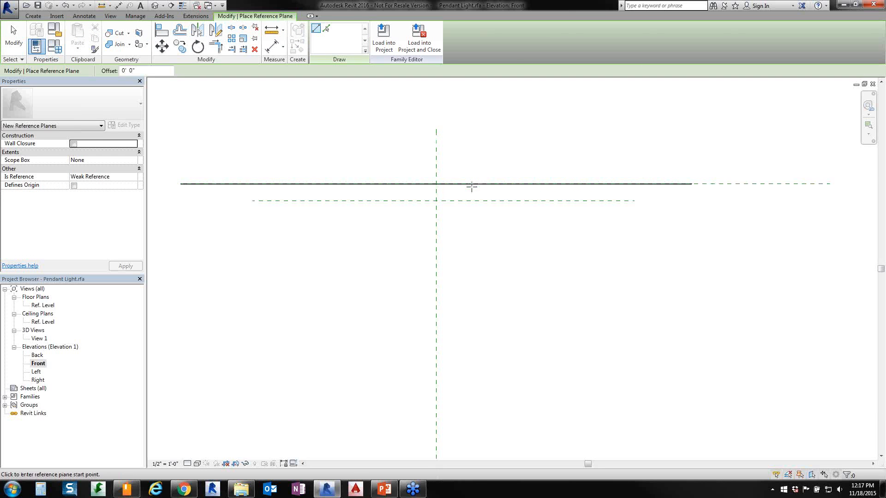
scroll(438, 161, "up", 1)
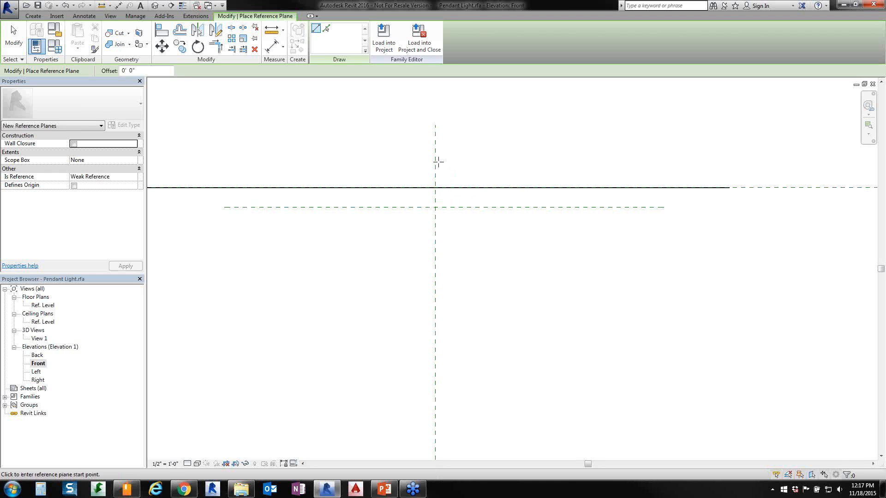
left_click(450, 187)
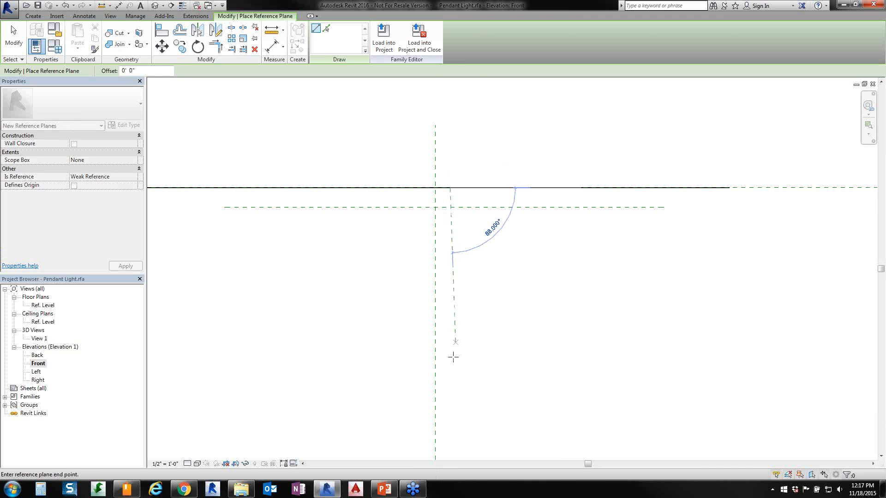
left_click(451, 387)
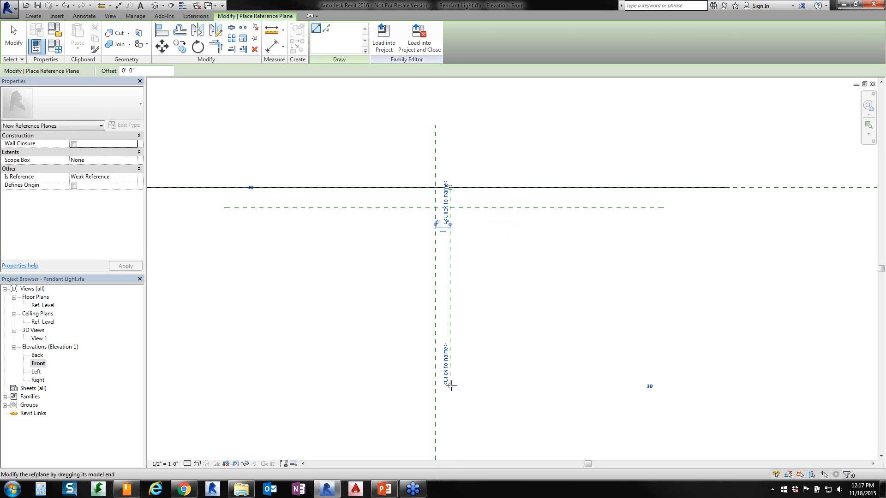
key("Escape")
key("Escape")
scroll(337, 116, "up", 1)
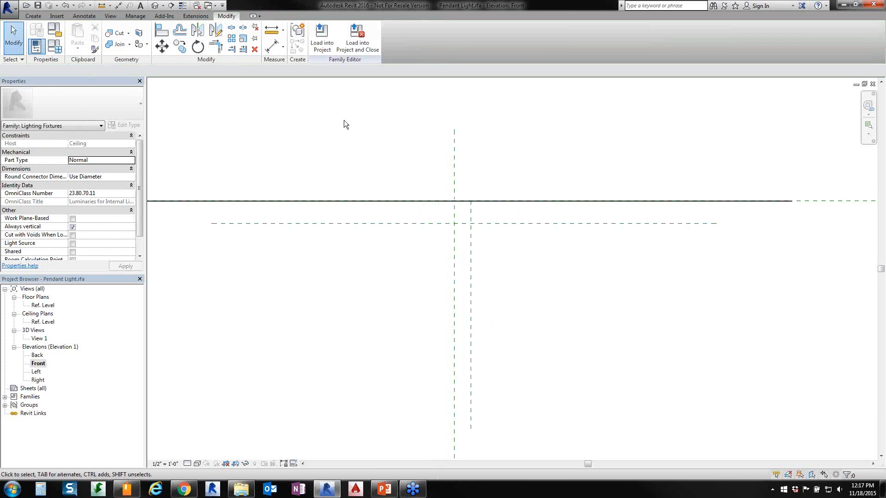
Draw a vertical reference plane from the ceiling line downward, about 3" to the left of the center reference plane.
left_click(33, 16)
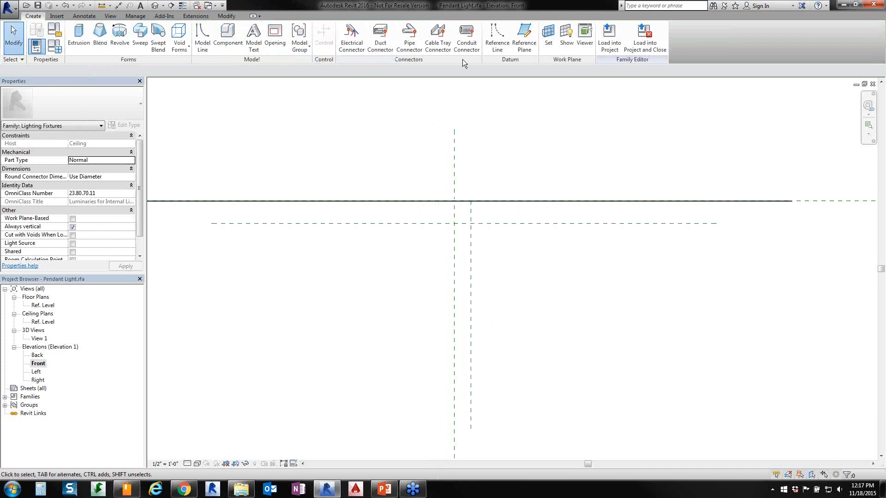
left_click(524, 47)
left_click(443, 142)
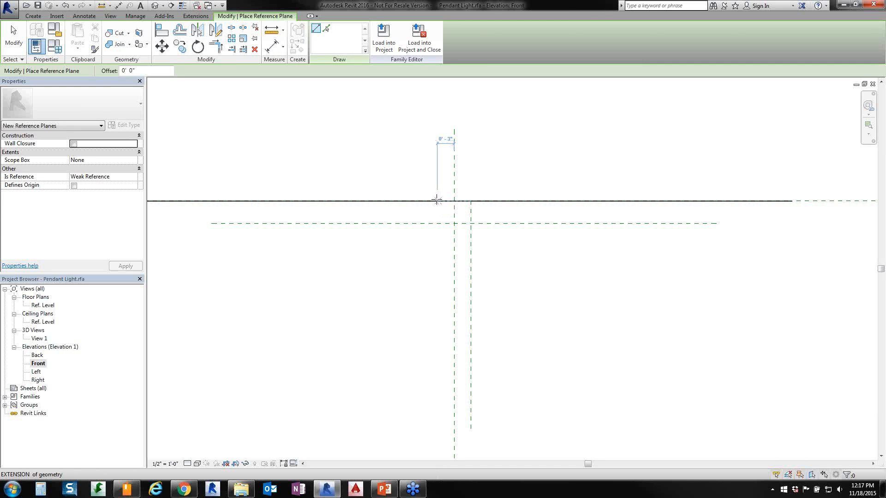
left_click(438, 200)
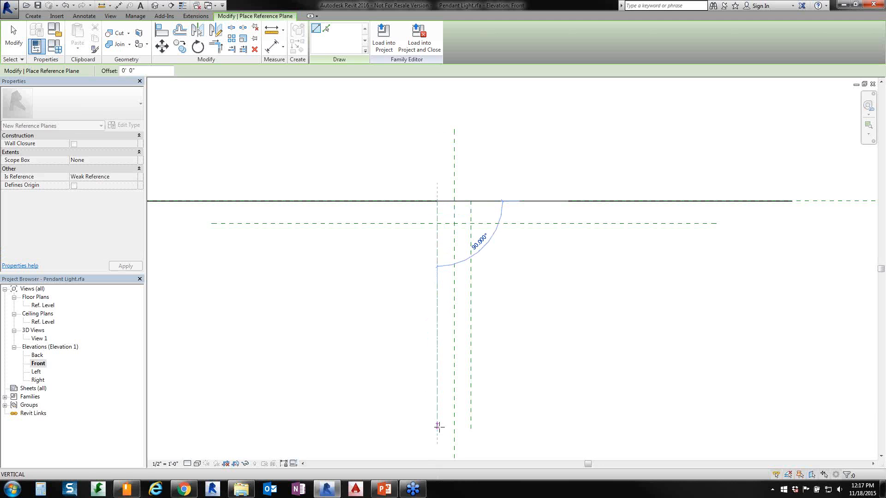
left_click(437, 427)
key("Escape")
key("Escape")
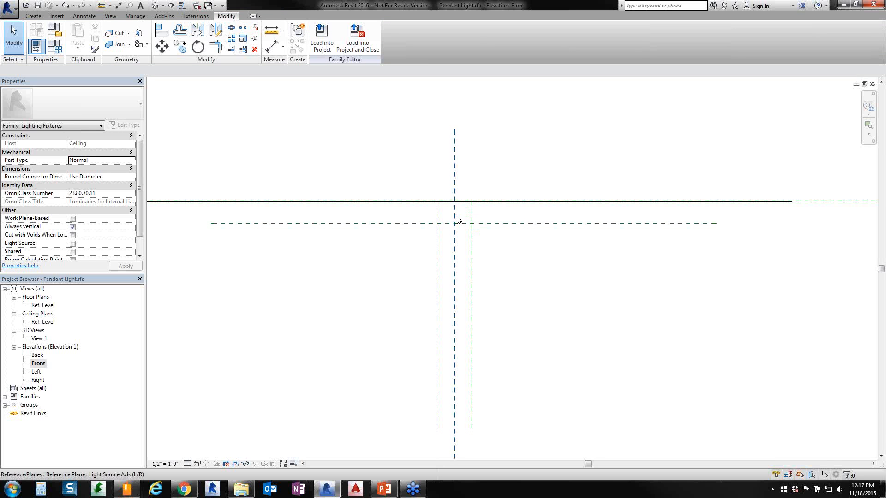
Draw a horizontal reference plane rightward from the right vertical plane, about 7 1/2" below the Light Source Elevation plane.
scroll(460, 210, "up", 4)
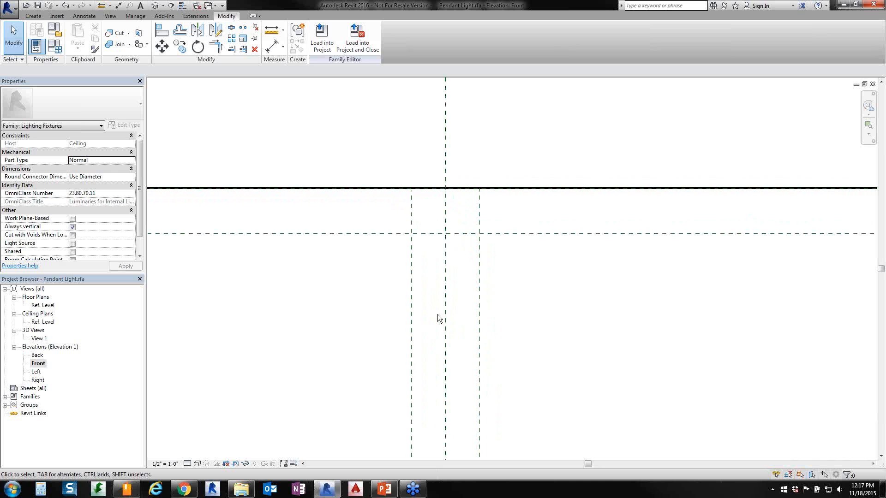
scroll(535, 279, "down", 3)
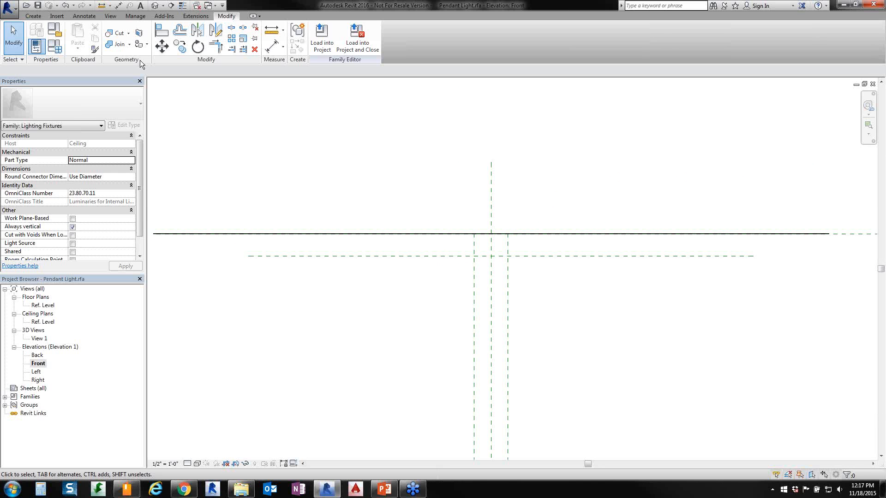
left_click(33, 15)
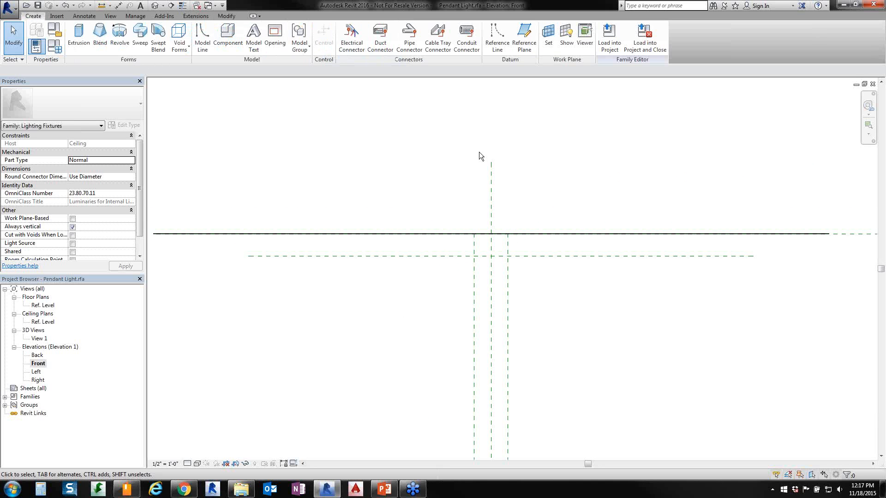
left_click(524, 39)
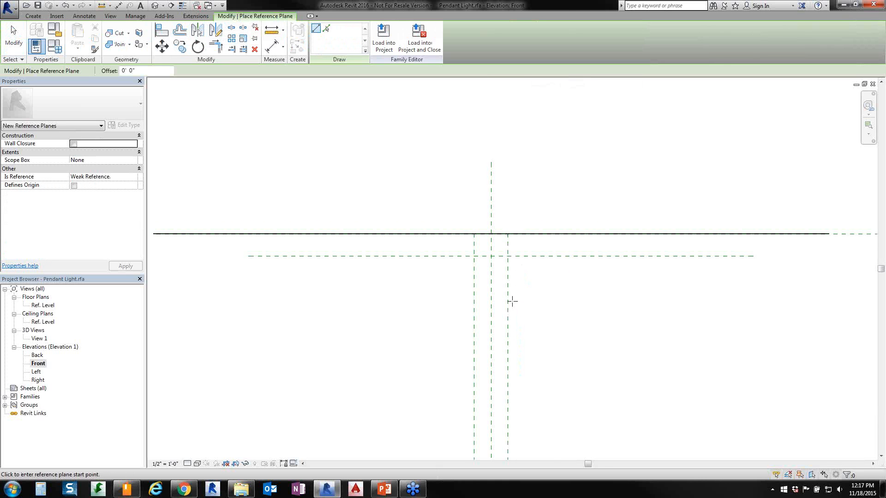
scroll(509, 301, "up", 1)
scroll(507, 301, "up", 2)
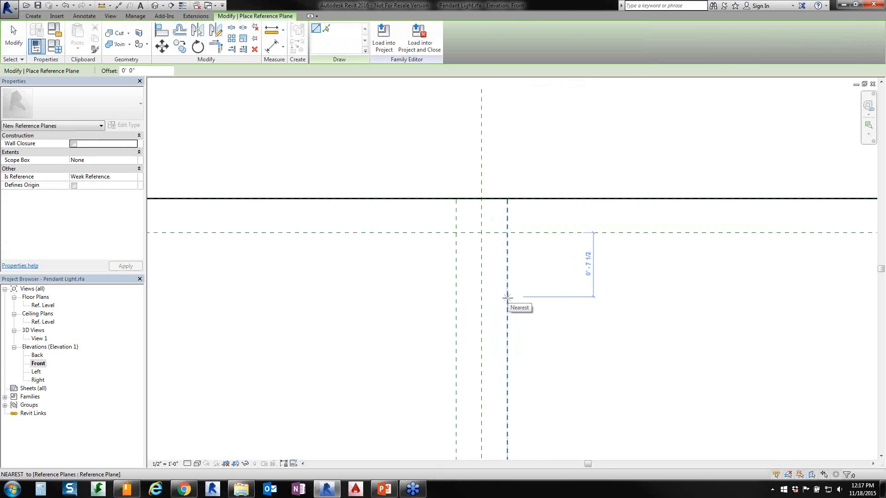
left_click(507, 297)
left_click(668, 296)
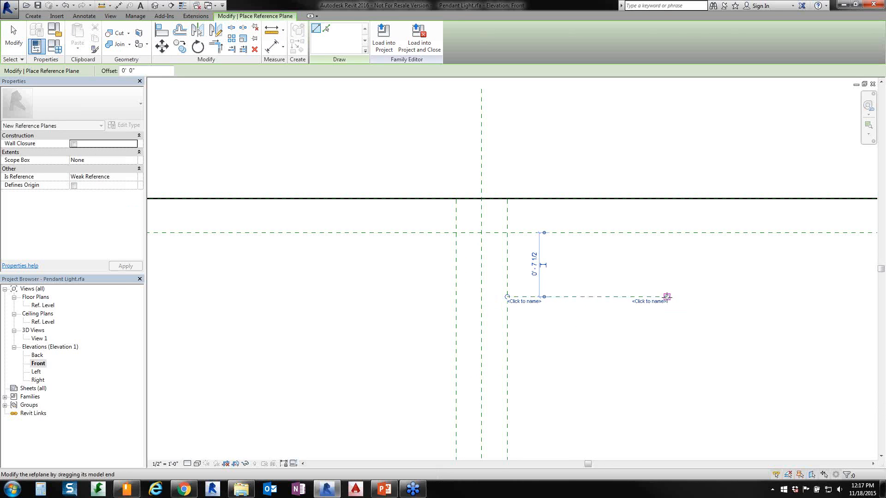
key("Escape")
key("Escape")
Extend the left end of the lower horizontal reference plane past the left vertical reference plane.
left_click(569, 297)
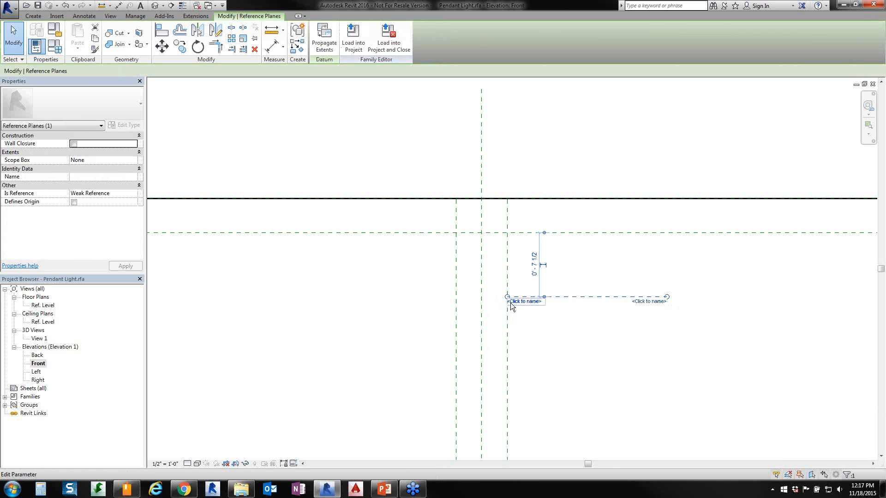
left_click_drag(507, 300, 338, 290)
left_click(364, 226)
Add an aligned dimension between the left and right vertical reference planes, placed above the ceiling line.
scroll(403, 175, "down", 1)
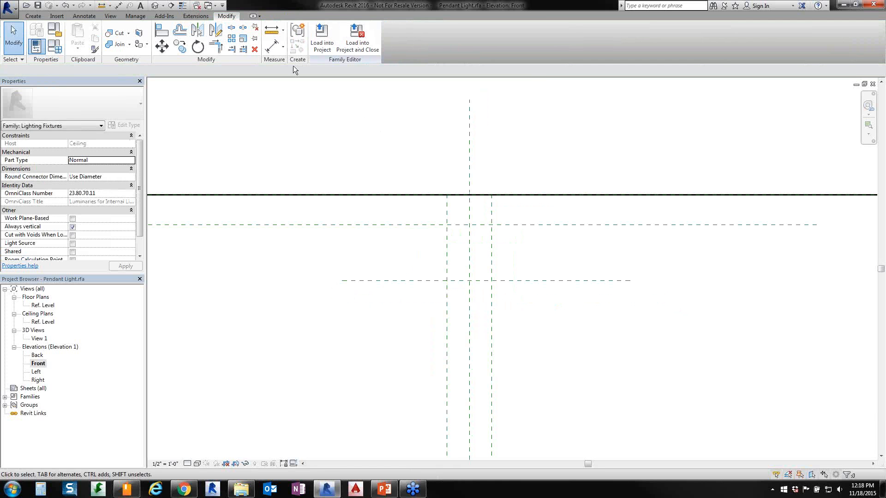
left_click(118, 6)
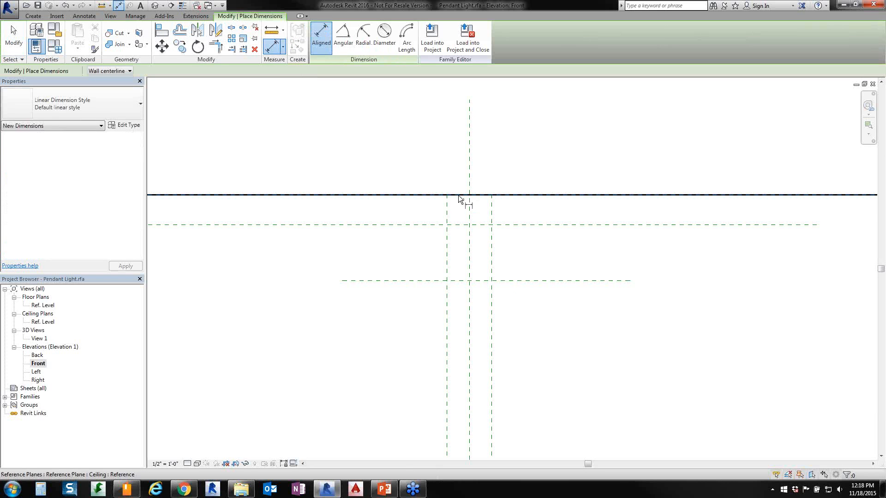
left_click(446, 203)
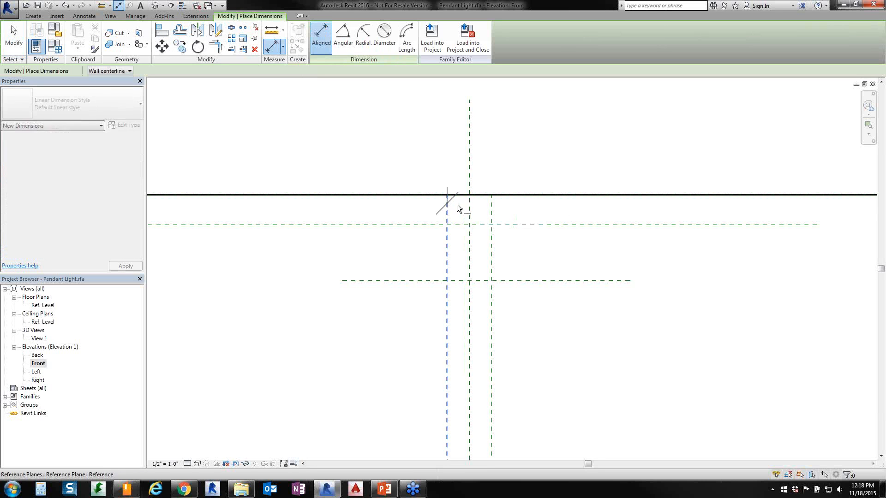
left_click(491, 204)
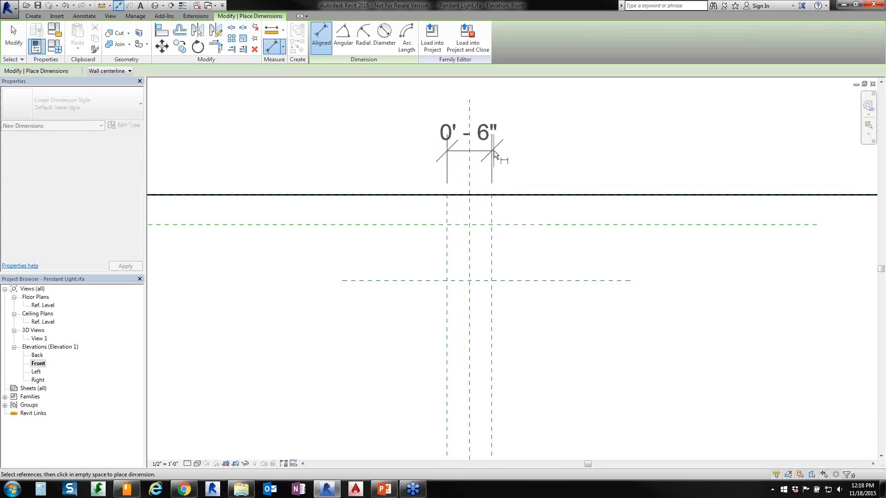
left_click(494, 150)
Dimension the Light Source Elevation plane to the ceiling plane, and to the lower horizontal reference plane.
scroll(300, 253, "down", 1)
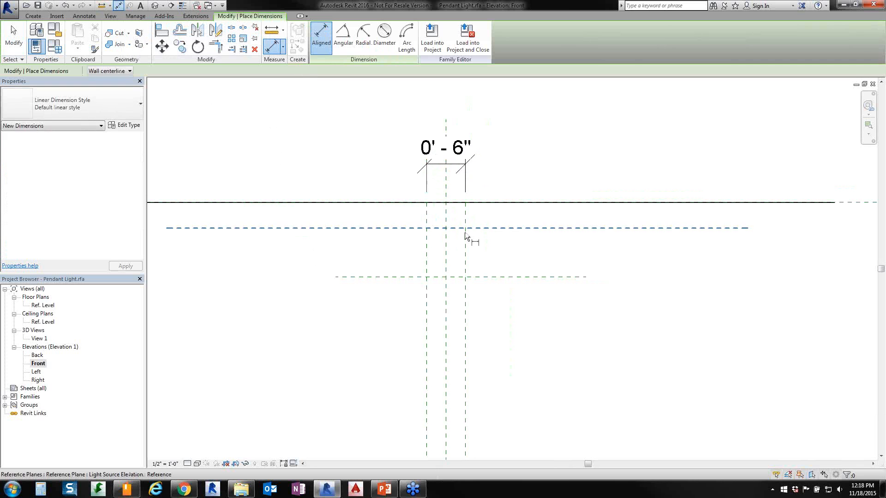
left_click(509, 228)
left_click(509, 202)
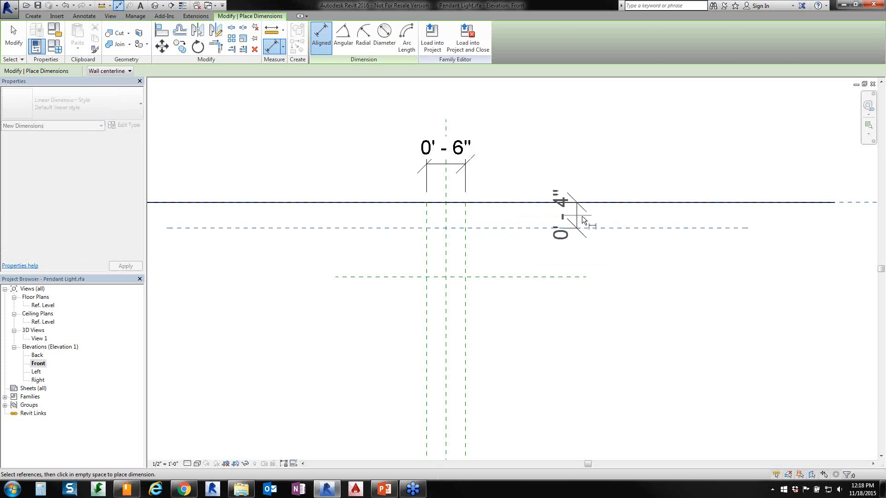
left_click(622, 217)
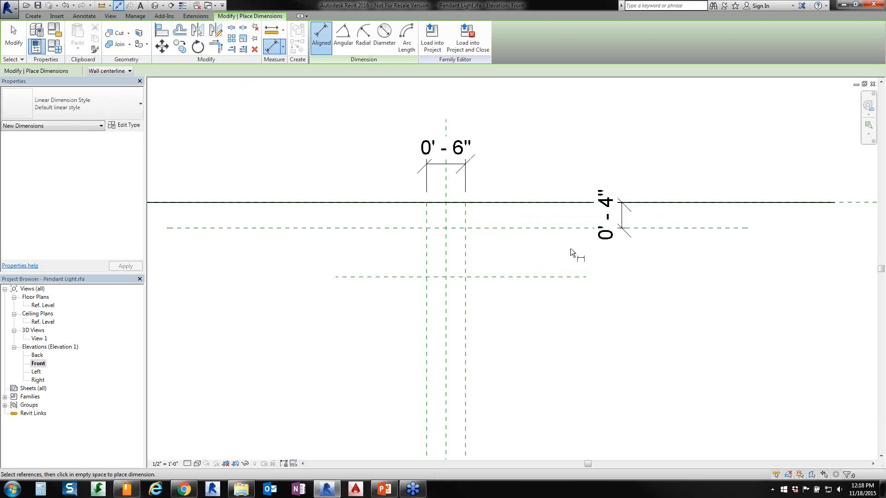
left_click(569, 228)
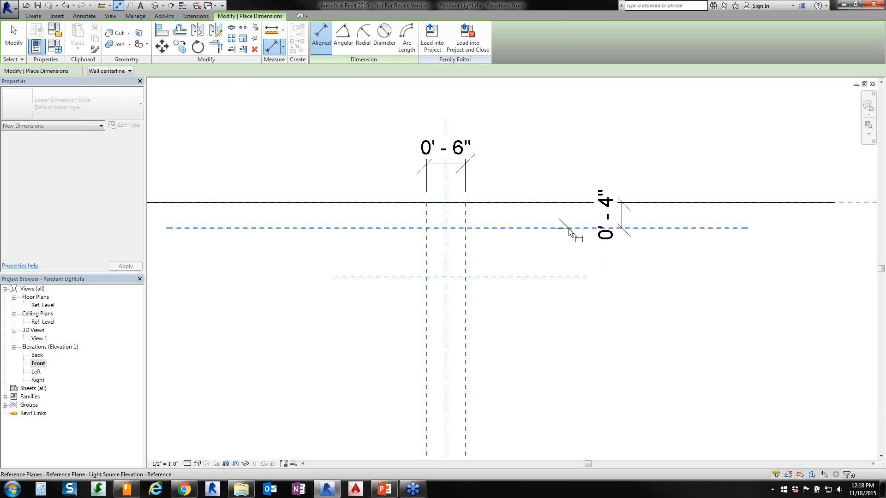
left_click(570, 276)
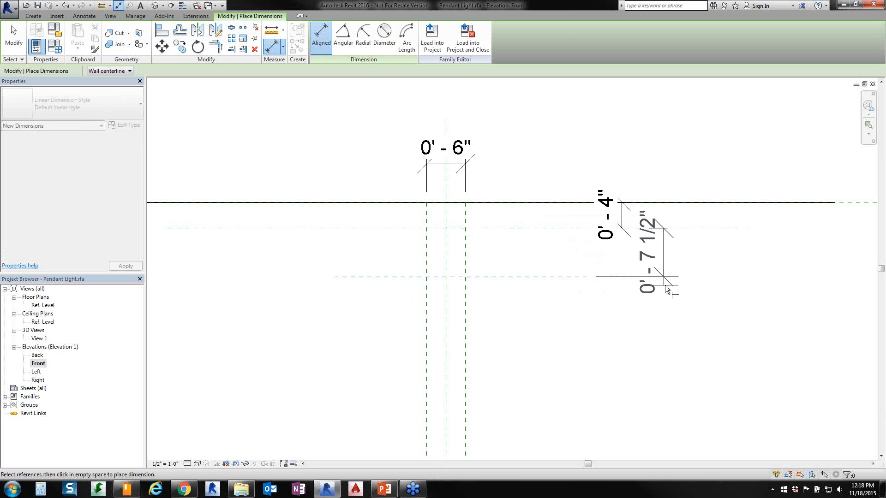
left_click(675, 285)
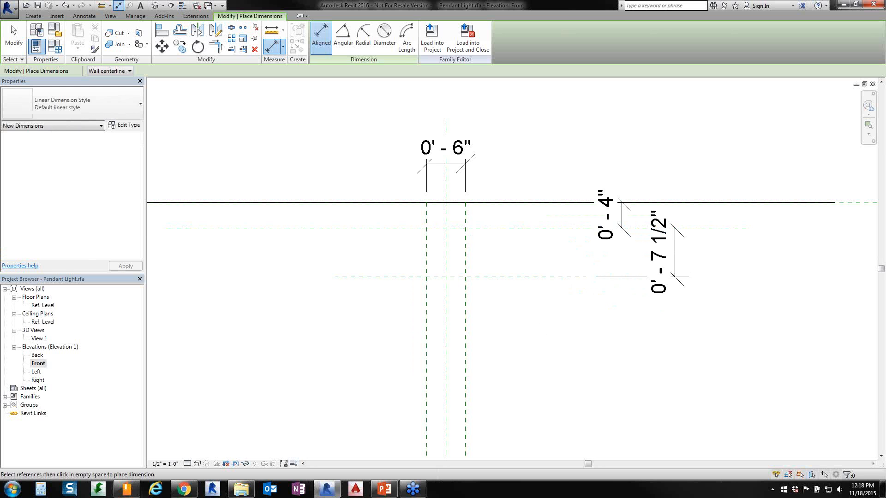
key("Escape")
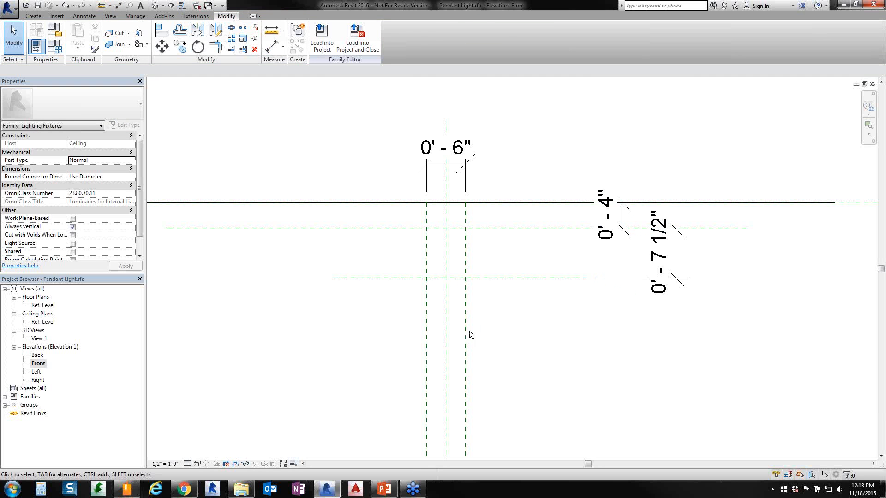
Start a Revolve sketch and draw a 1/8" horizontal boundary line along the ceiling plane, rightward from the center reference plane.
scroll(481, 257, "up", 2)
scroll(480, 264, "up", 1)
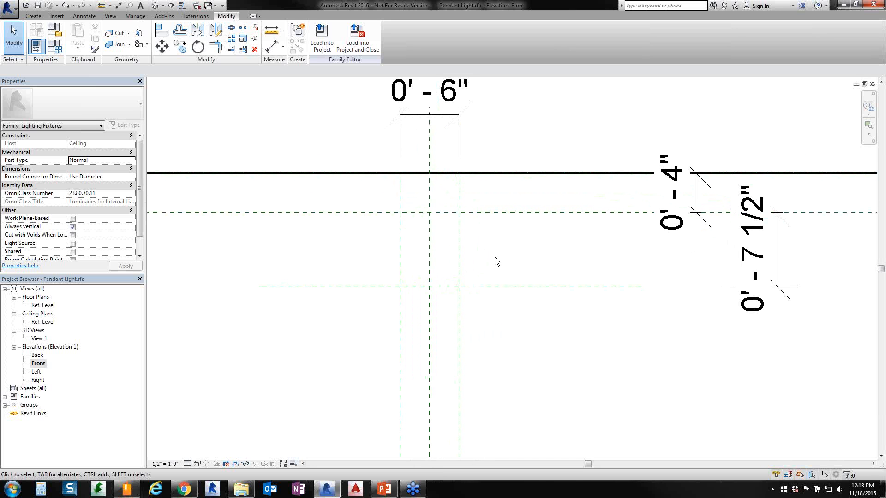
scroll(496, 258, "up", 1)
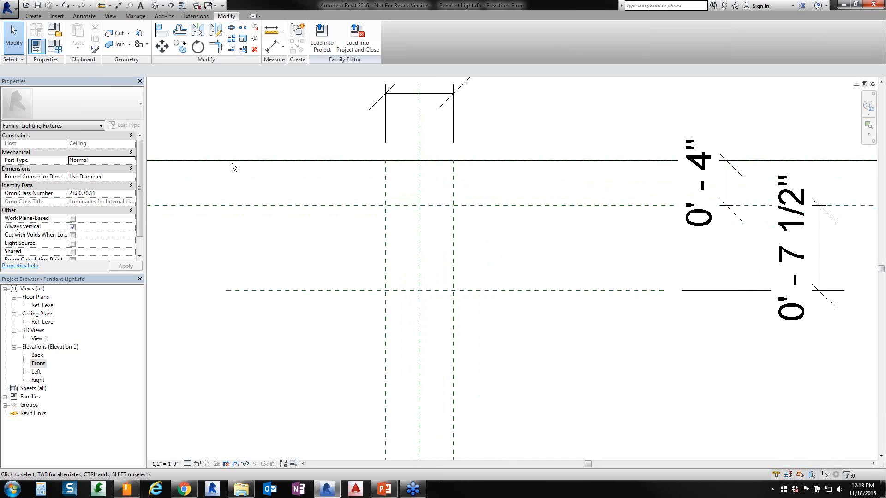
left_click(33, 16)
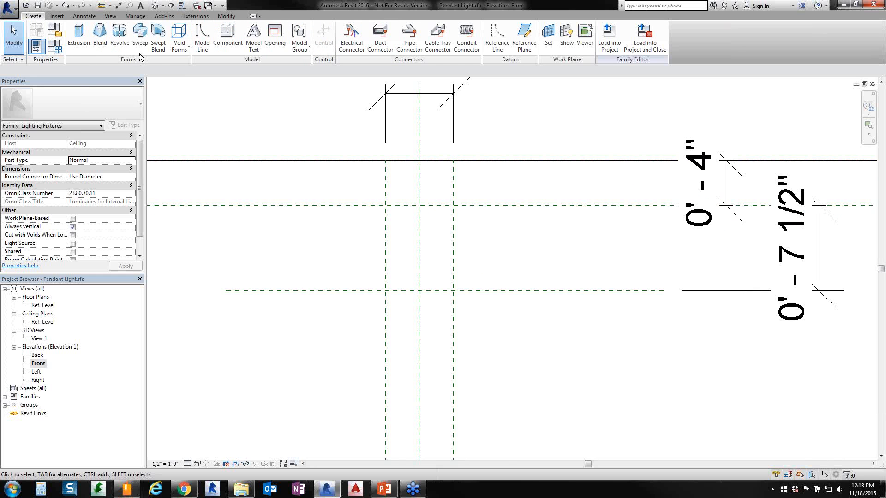
left_click(118, 39)
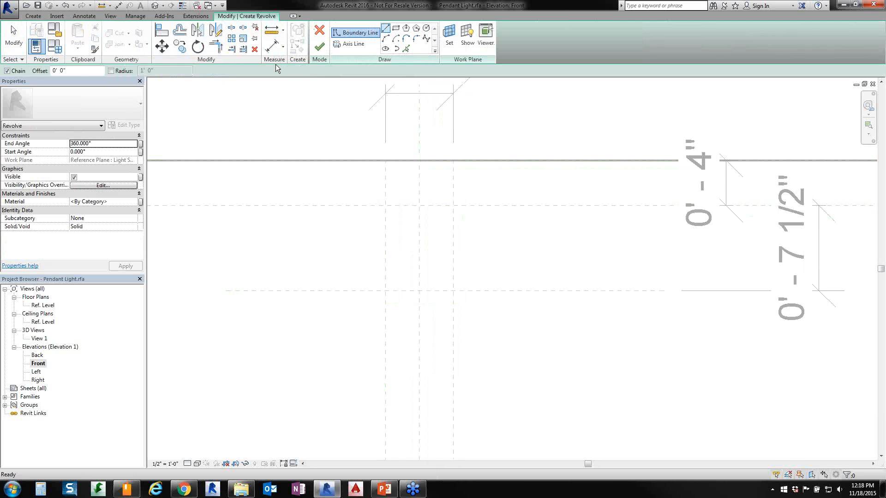
left_click(357, 34)
scroll(434, 161, "up", 5)
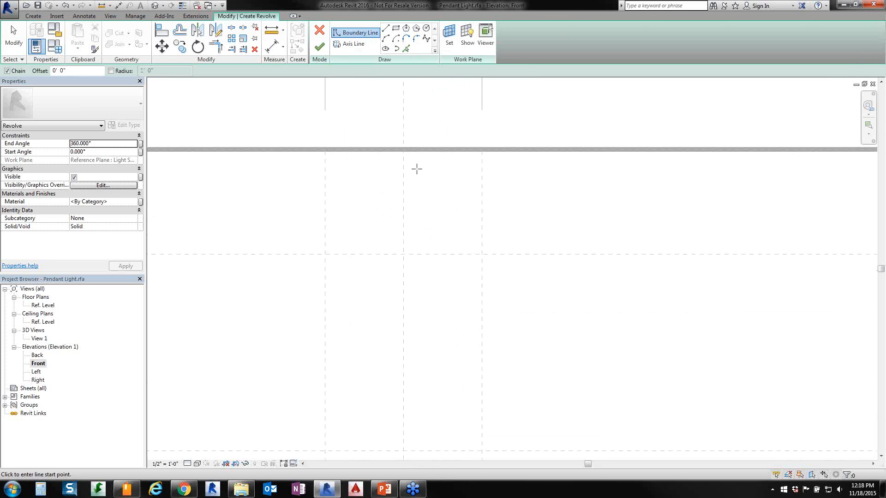
scroll(383, 34, "up", 1)
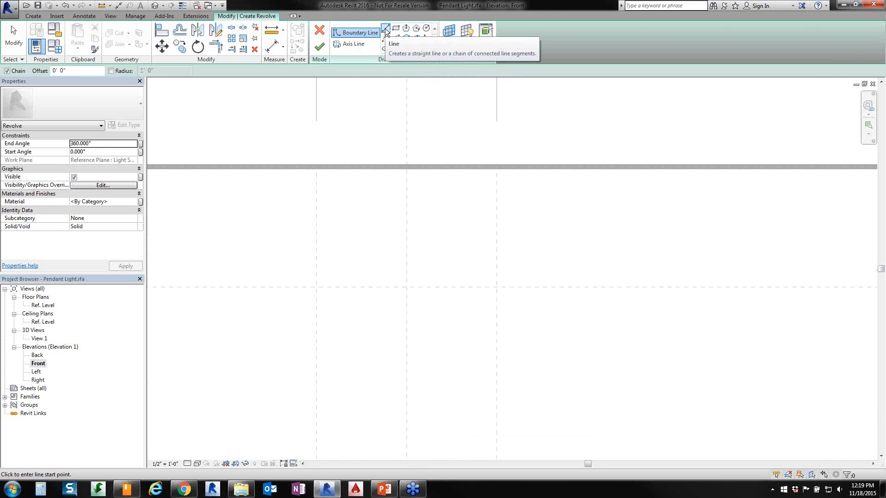
scroll(417, 182, "up", 3)
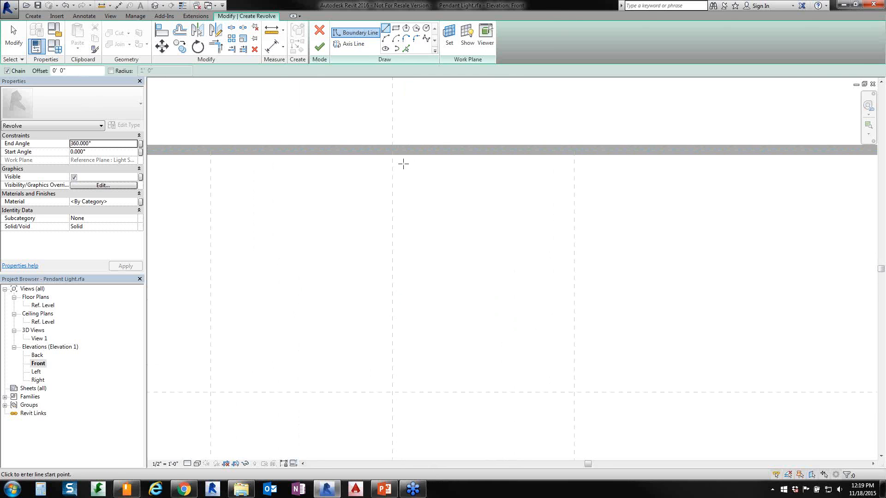
left_click(392, 151)
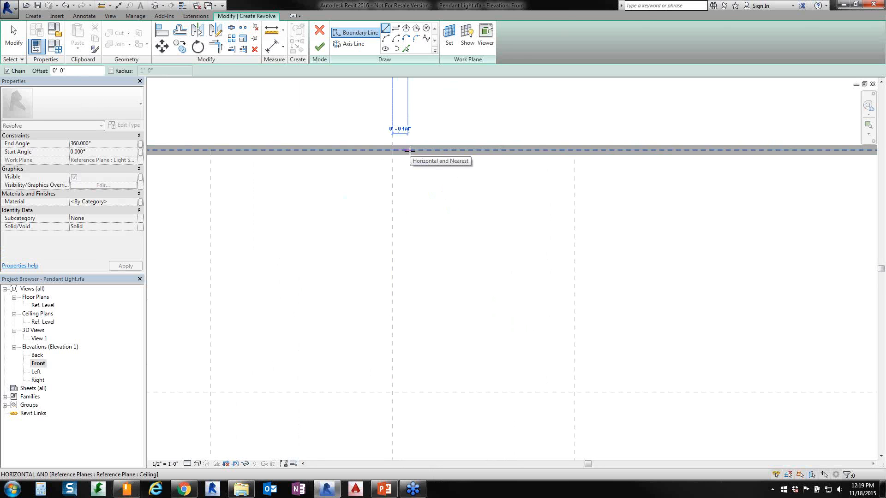
type("0 1")
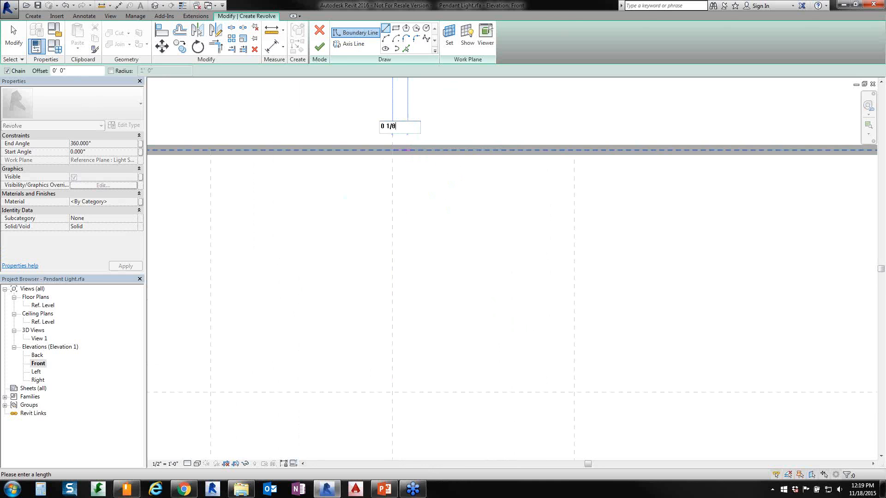
type("/8")
key("Return")
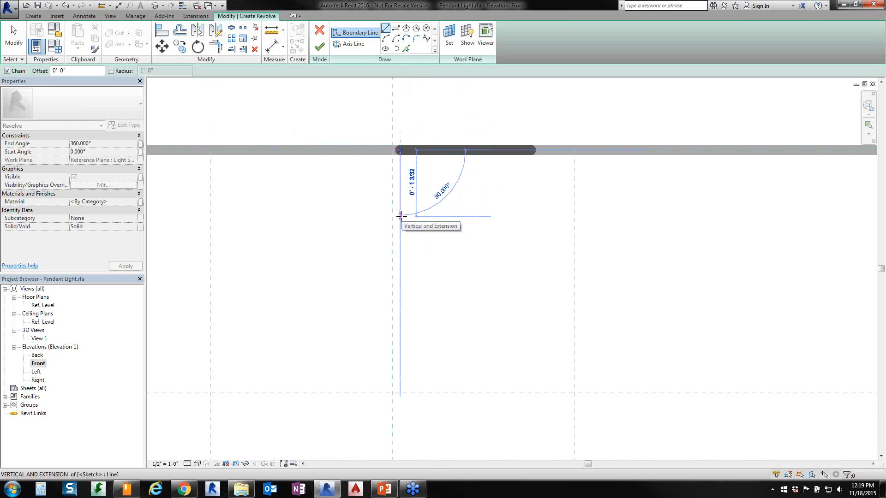
Continue the revolve boundary with a vertical line about 3/4" long, straight down from the short horizontal line's right end.
scroll(401, 214, "up", 2)
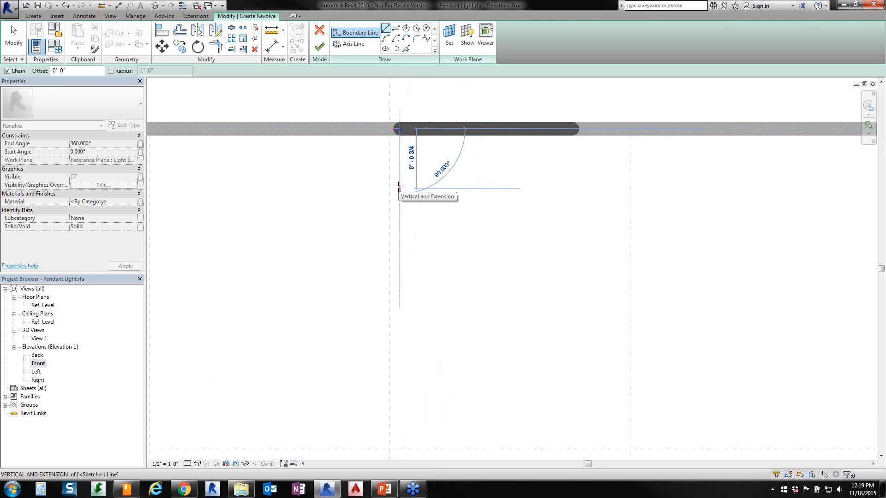
left_click(399, 188)
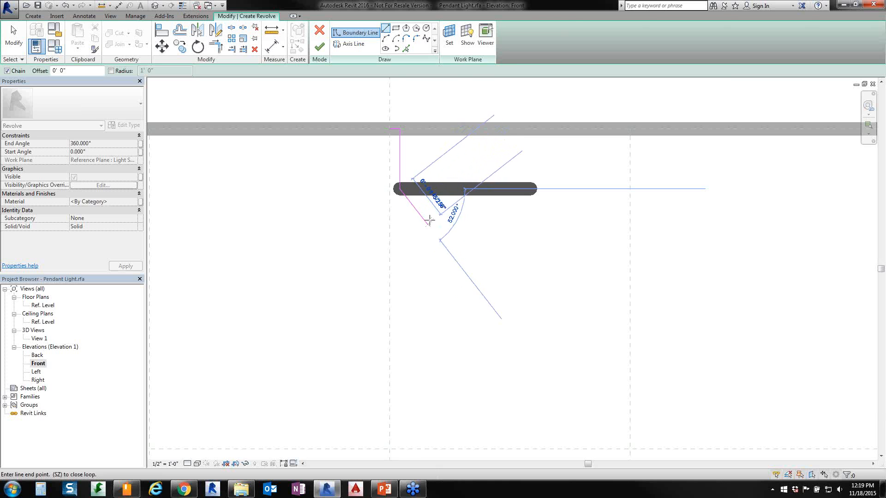
scroll(427, 222, "down", 1)
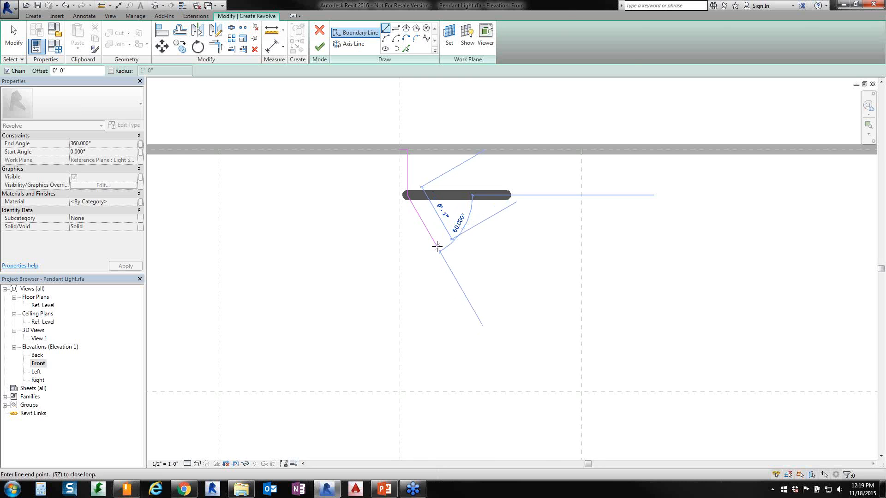
Continue the revolve boundary down to the Light Source Elevation plane with a 60° line about 1" long, a 1 1/2" vertical line and a parallel 60° line.
left_click(435, 246)
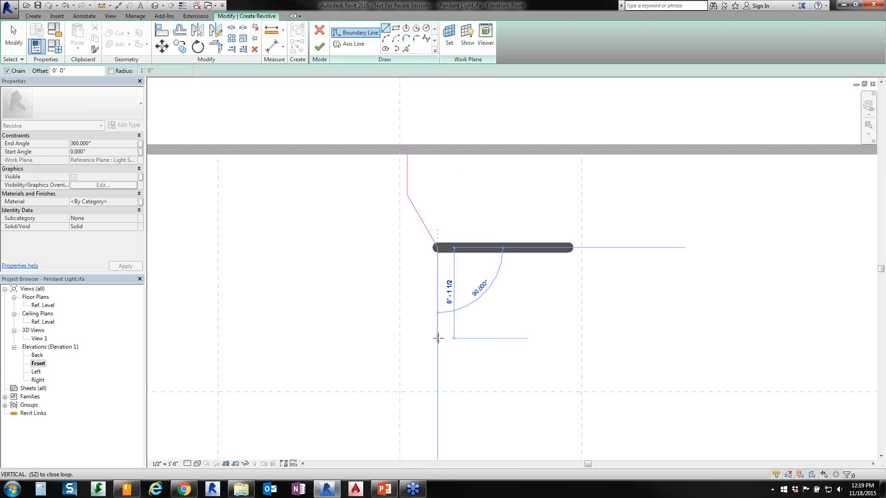
left_click(438, 338)
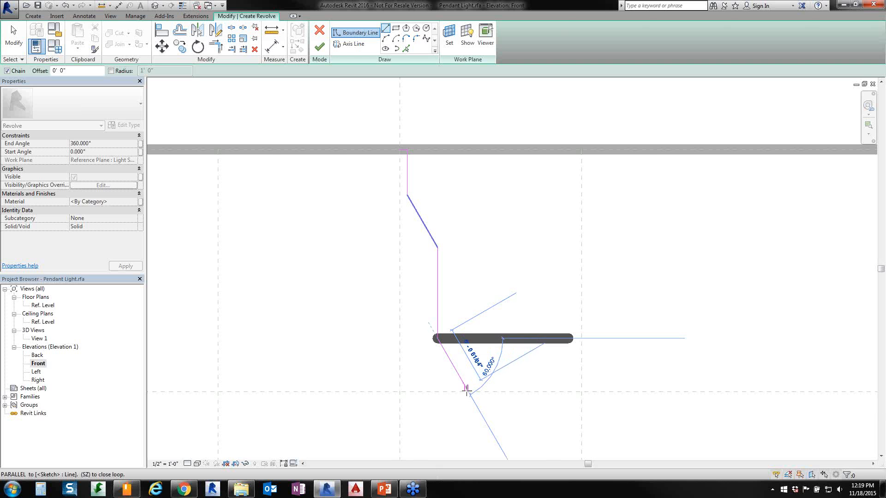
left_click(468, 392)
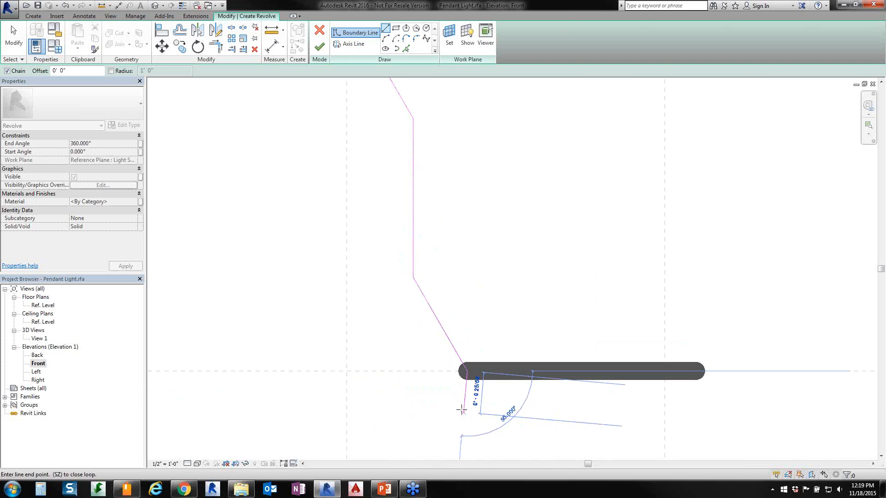
Draw a 1/8" horizontal boundary line leftward along the Light Source Elevation plane from the slanted line's lower end, ending the line chain.
scroll(461, 406, "up", 3)
scroll(455, 393, "up", 2)
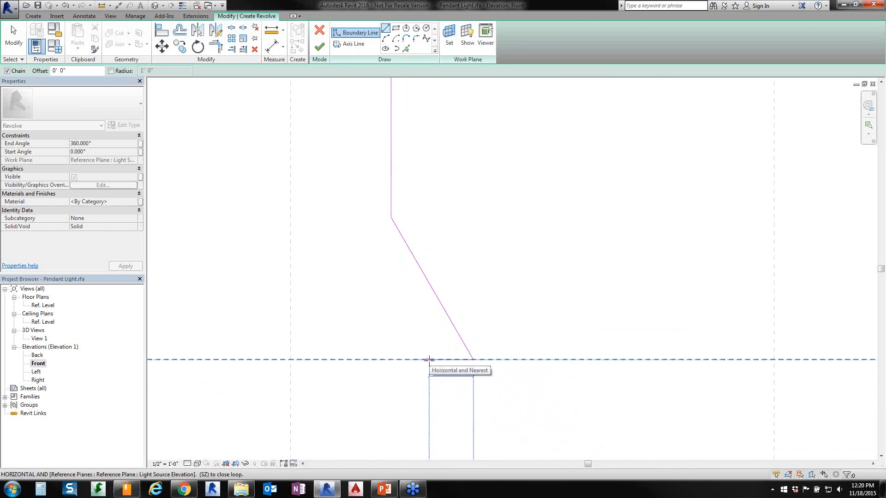
type("0")
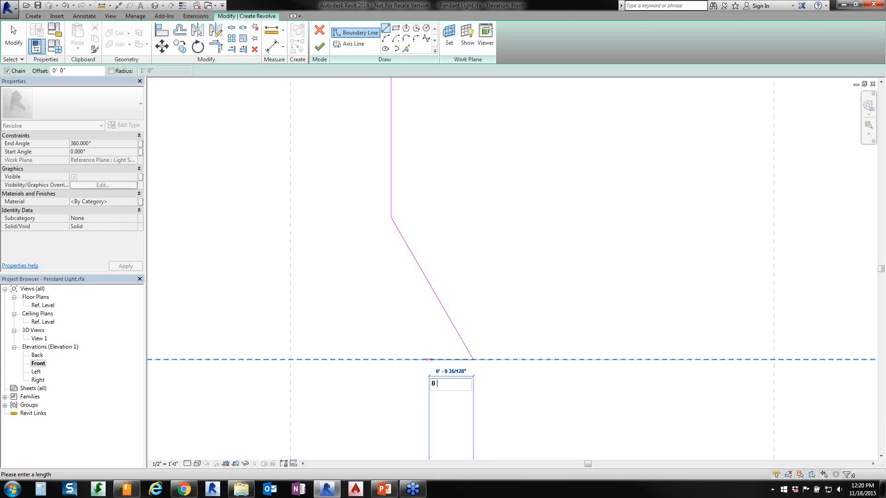
type(" 1/8")
key("Return")
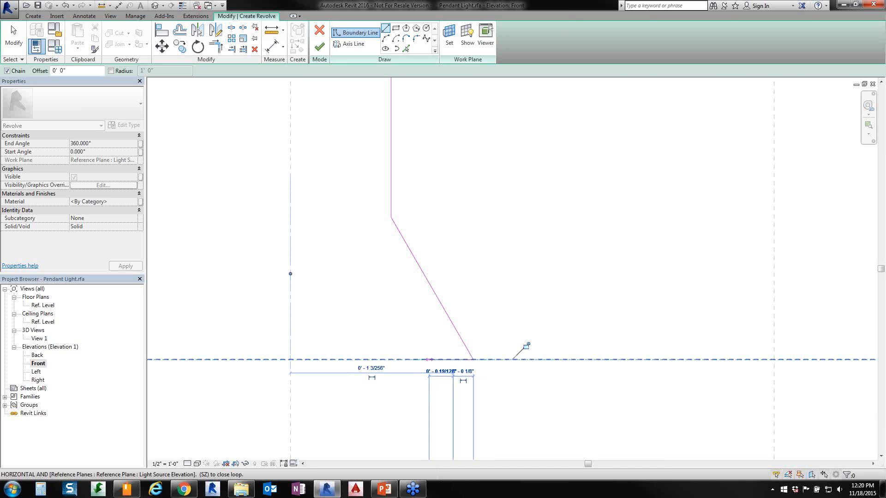
key("Escape")
key("Escape")
Offset copies of the profile's vertical and slanted boundary lines 1/8" inward toward the center reference plane.
scroll(455, 320, "down", 3)
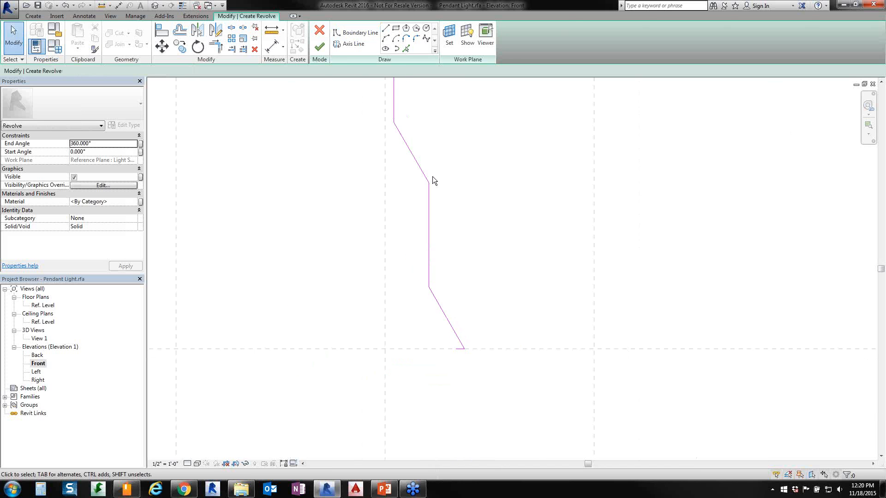
scroll(433, 177, "down", 2)
scroll(422, 114, "up", 1)
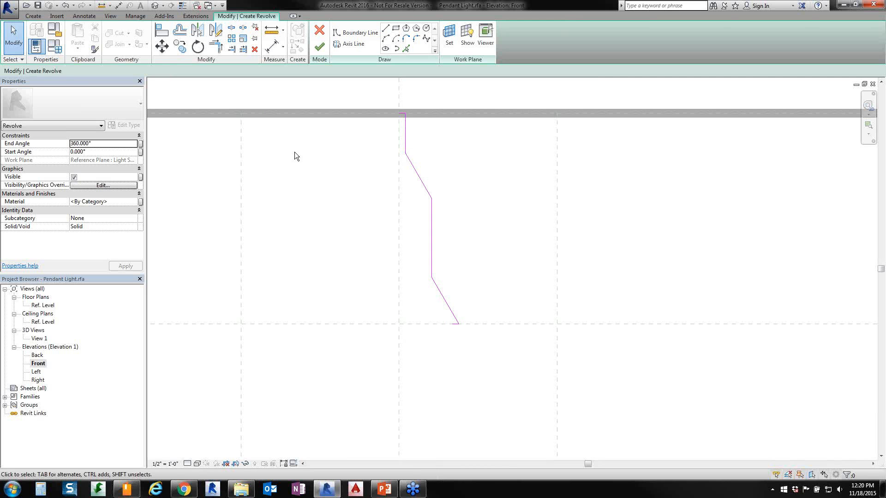
left_click(181, 47)
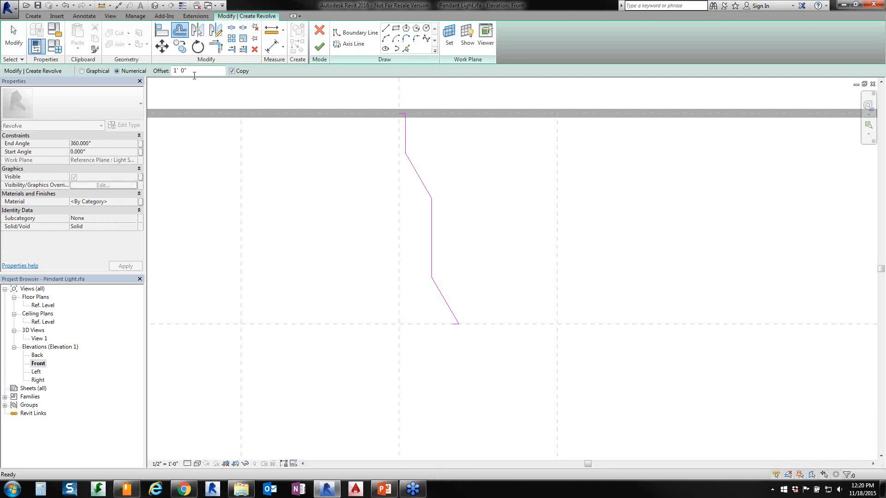
left_click(194, 73)
type("0 1/8")
key("Return")
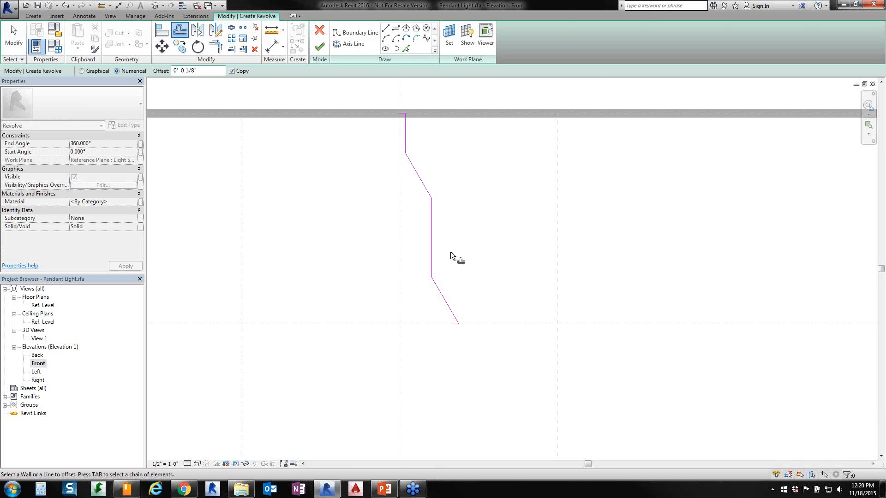
left_click(433, 254)
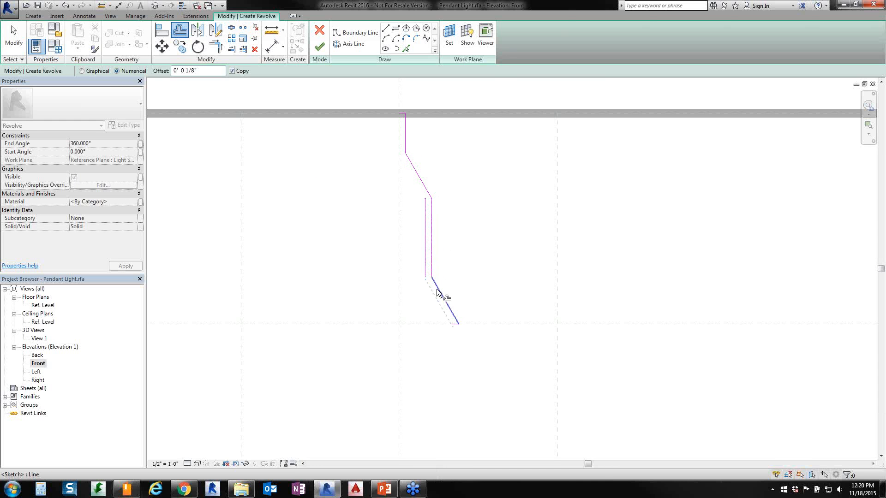
left_click(438, 293)
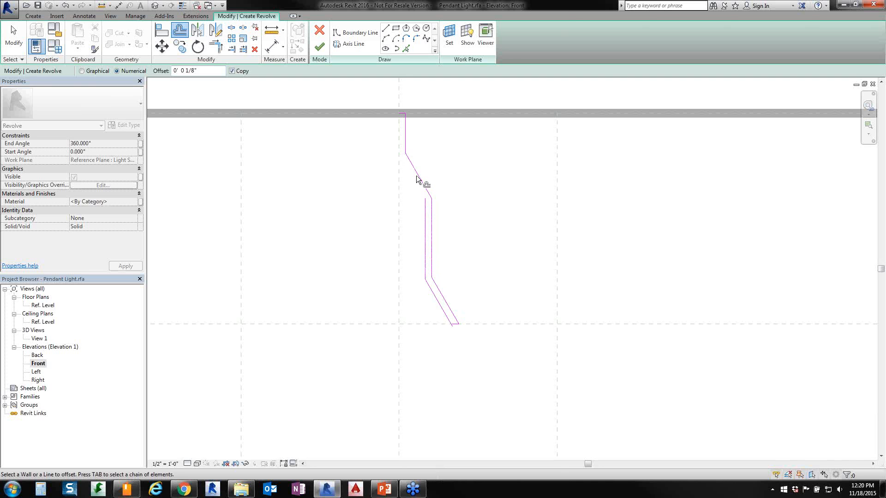
scroll(400, 129, "up", 2)
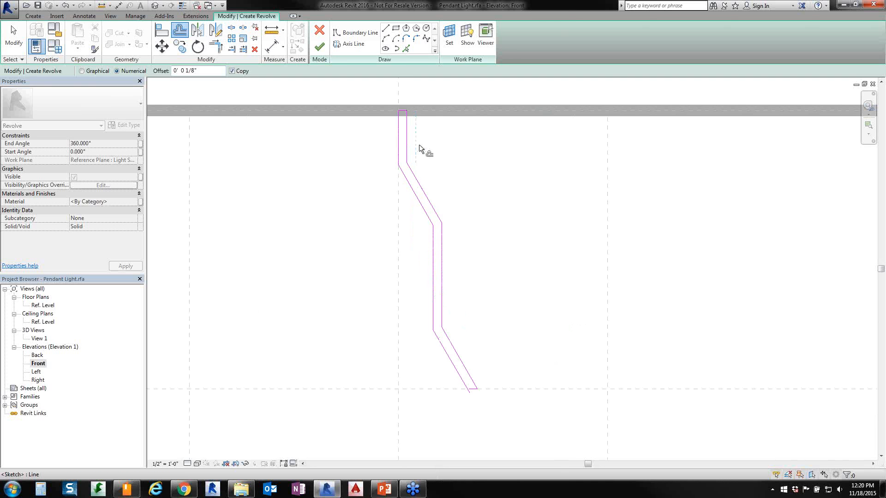
key("Escape")
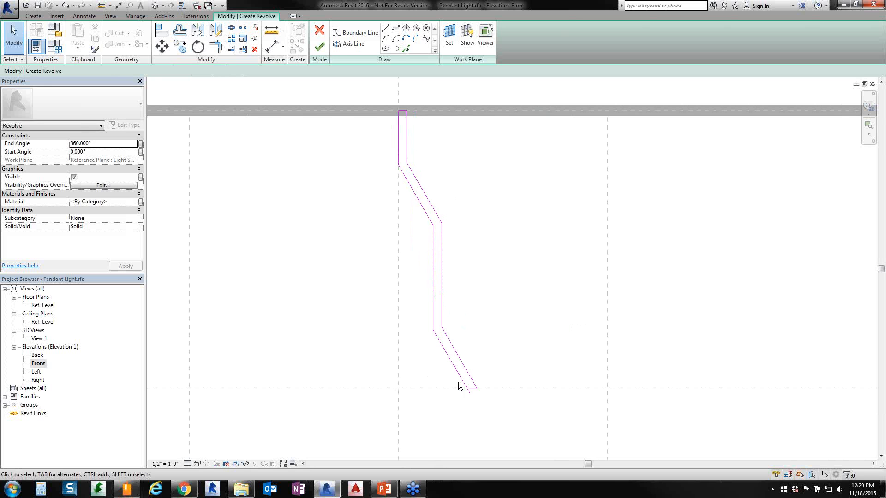
Trim the inner slanted line and the short horizontal line to a clean corner at the profile's lower end.
scroll(471, 395, "up", 3)
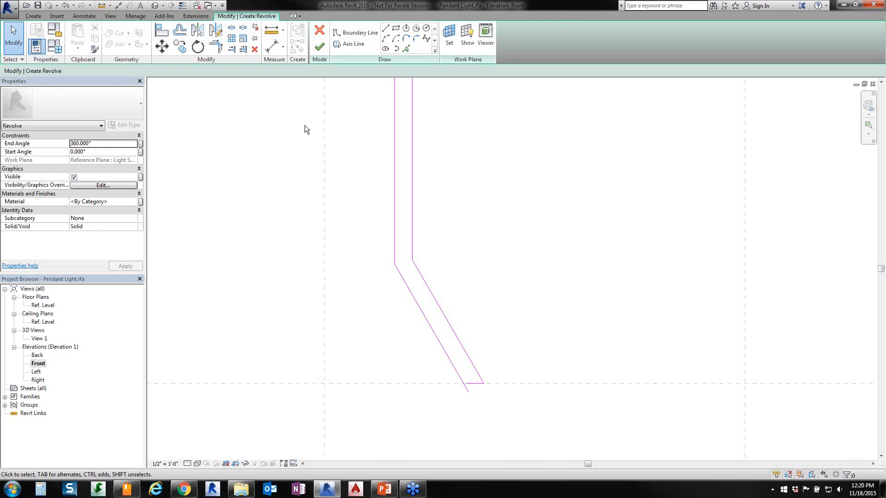
scroll(467, 415, "up", 5)
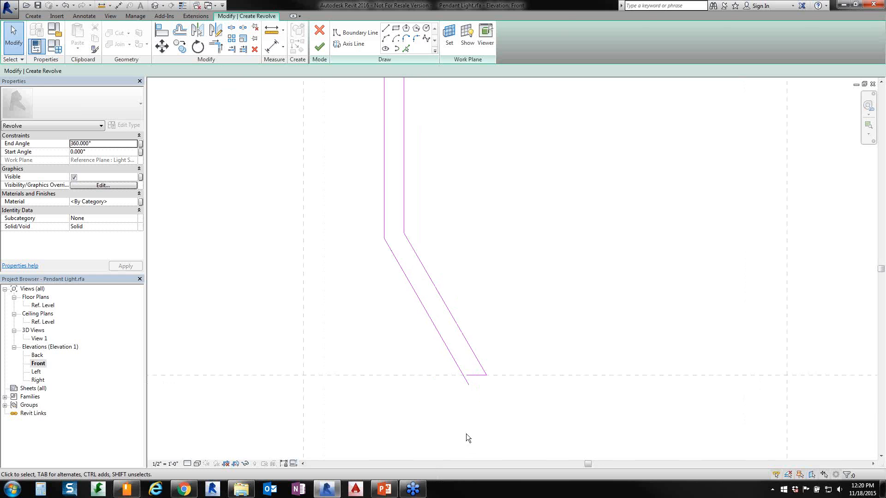
left_click(463, 345)
mouse_move(464, 346)
left_mouse_down()
mouse_move(470, 368)
mouse_move(456, 345)
left_mouse_up()
left_click(449, 383)
scroll(467, 367, "down", 5)
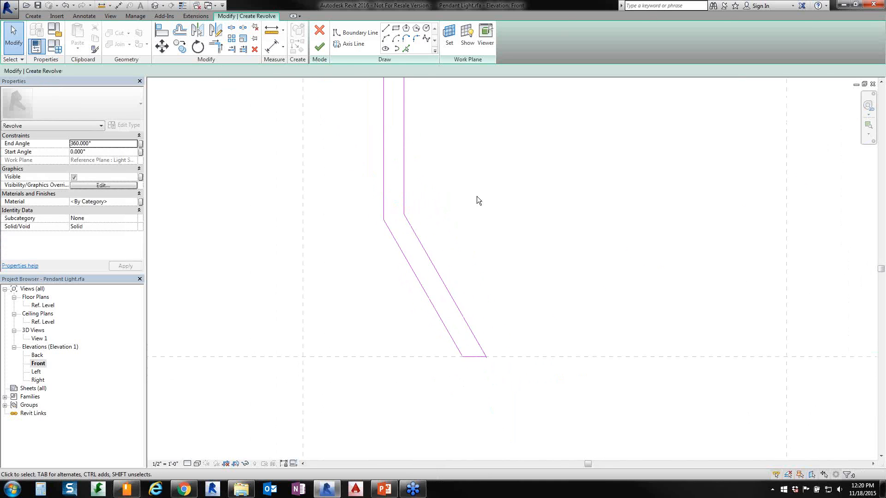
Draw a vertical axis line about 6 3/8" long on the Light Source Axis (L/R) plane and finish the revolve.
middle_click_drag(503, 139, 486, 207)
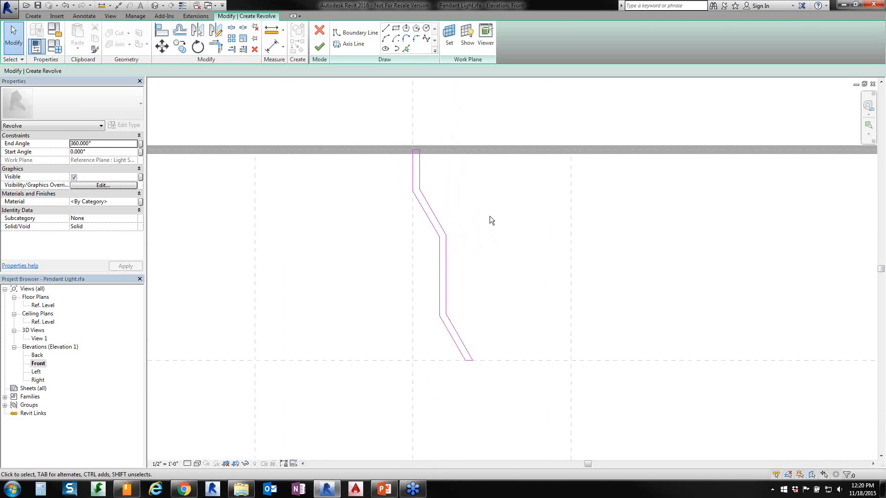
left_click(351, 43)
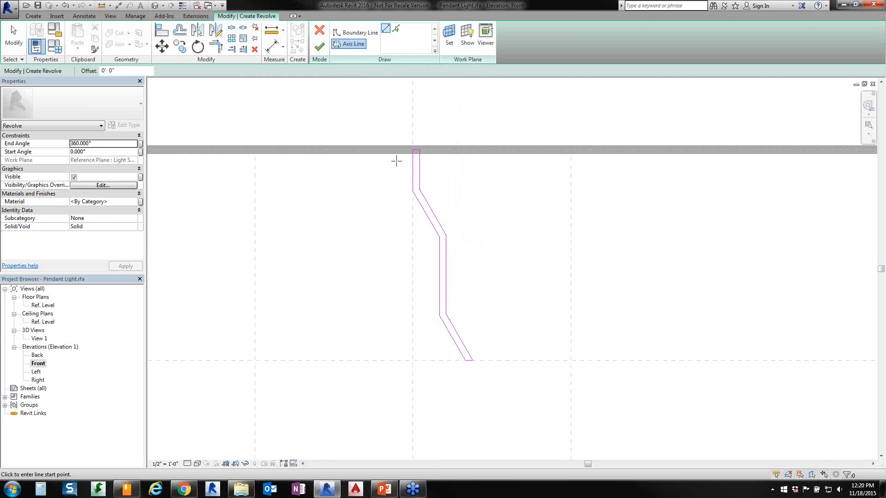
scroll(397, 161, "down", 2)
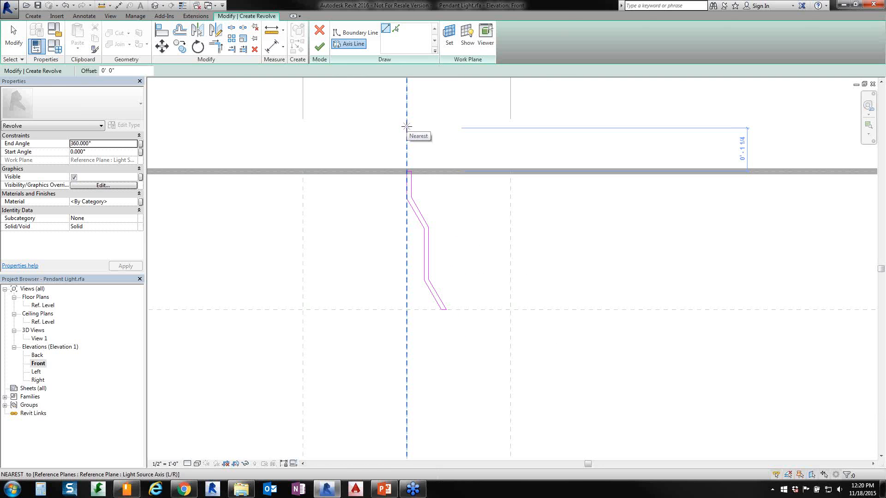
left_click(406, 127)
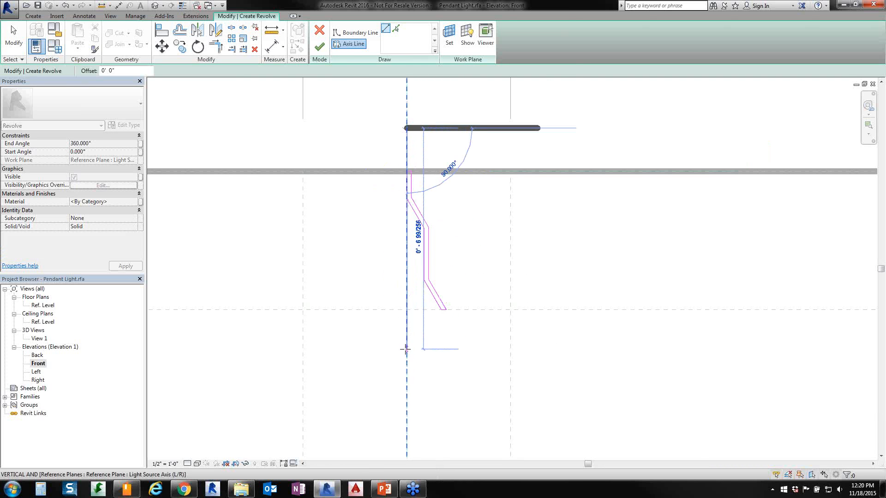
left_click(407, 349)
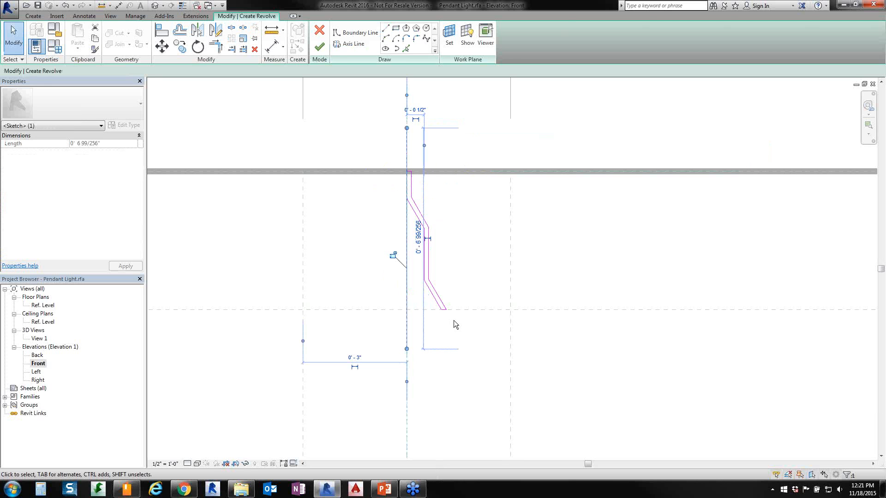
left_click(321, 48)
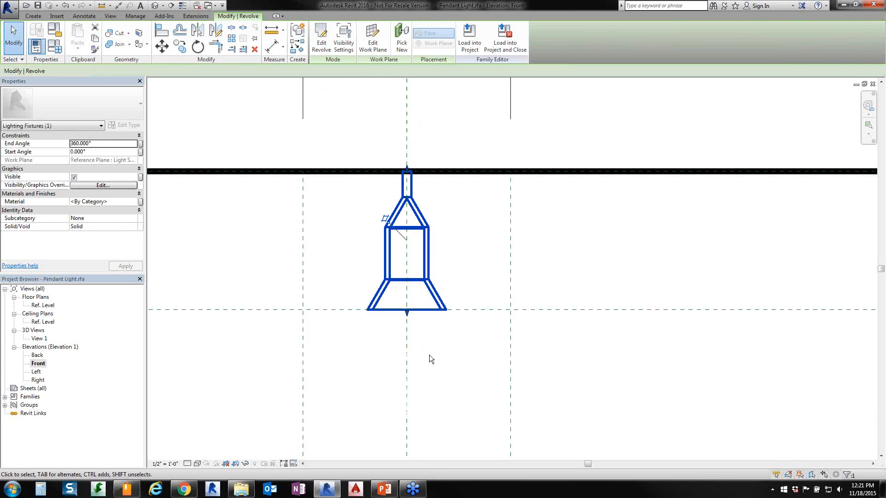
Set the front elevation's visual style to Wireframe and deselect the revolved fixture.
scroll(429, 359, "up", 1)
left_click(198, 464)
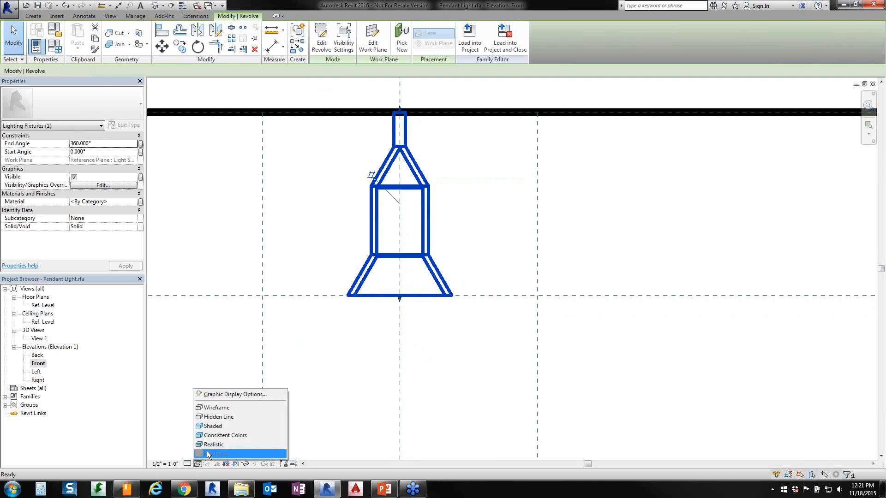
left_click(210, 407)
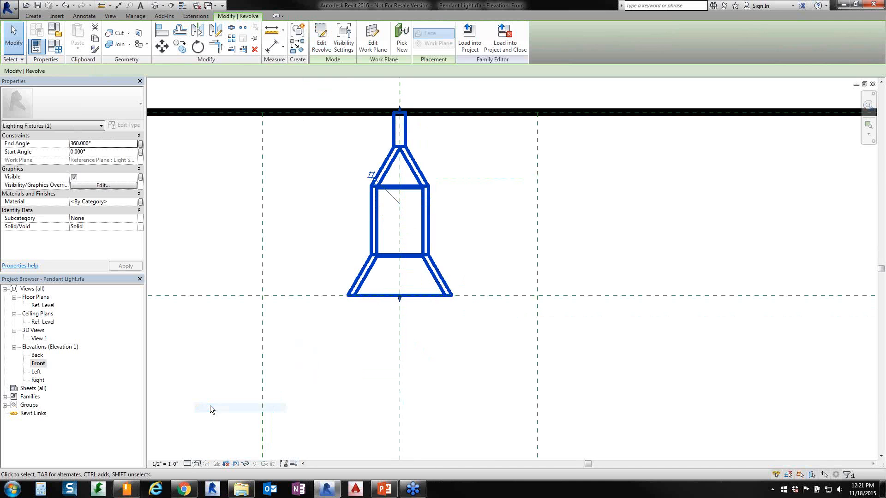
left_click(452, 207)
scroll(486, 212, "down", 2)
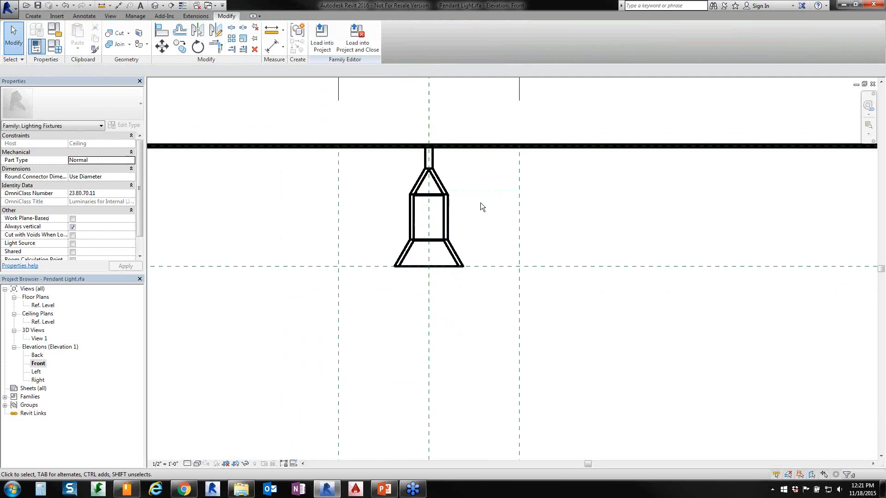
scroll(482, 207, "down", 1)
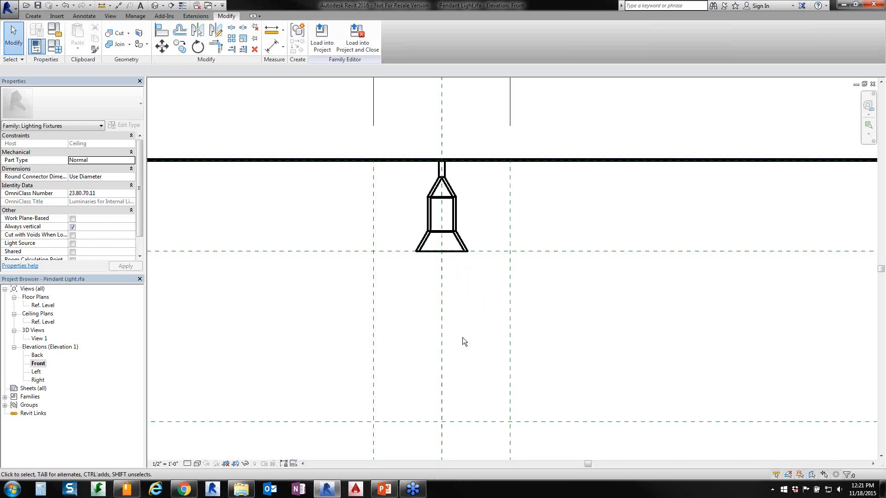
Start a second revolve and draw a horizontal boundary line from the center reference plane to the fixture's outer lower right corner.
left_click(33, 17)
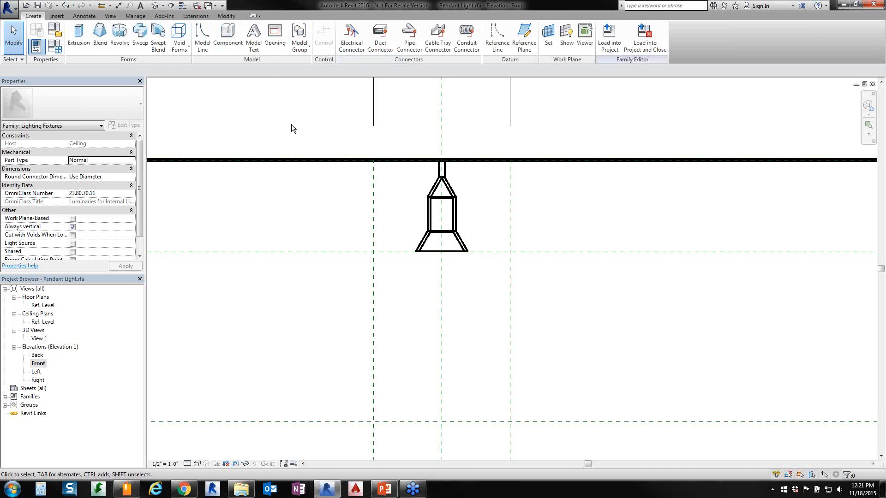
left_click(119, 36)
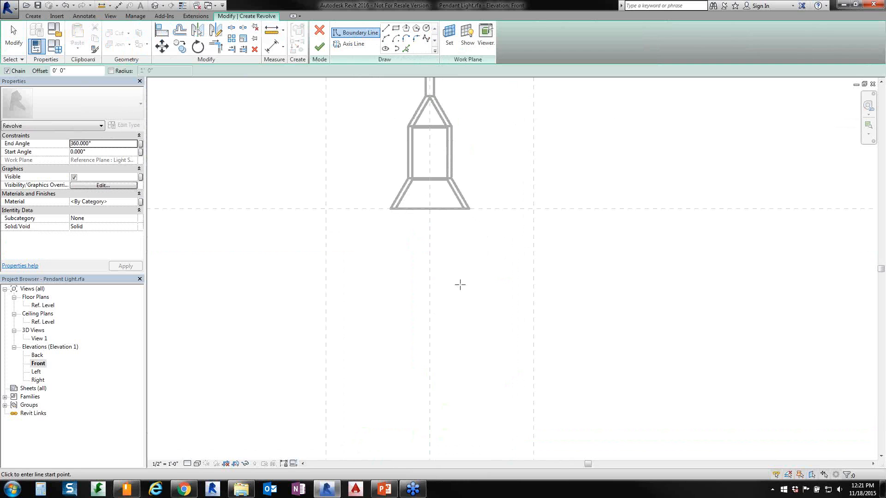
scroll(434, 233, "up", 2)
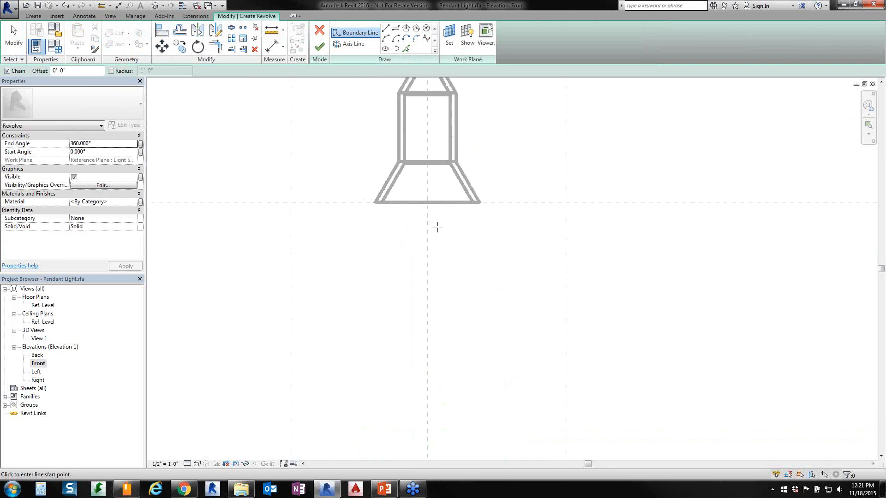
left_click(427, 202)
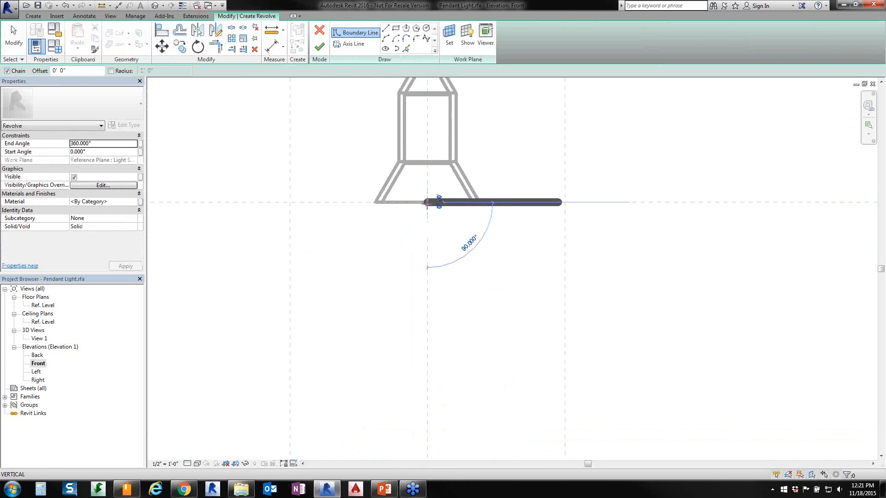
left_click(479, 202)
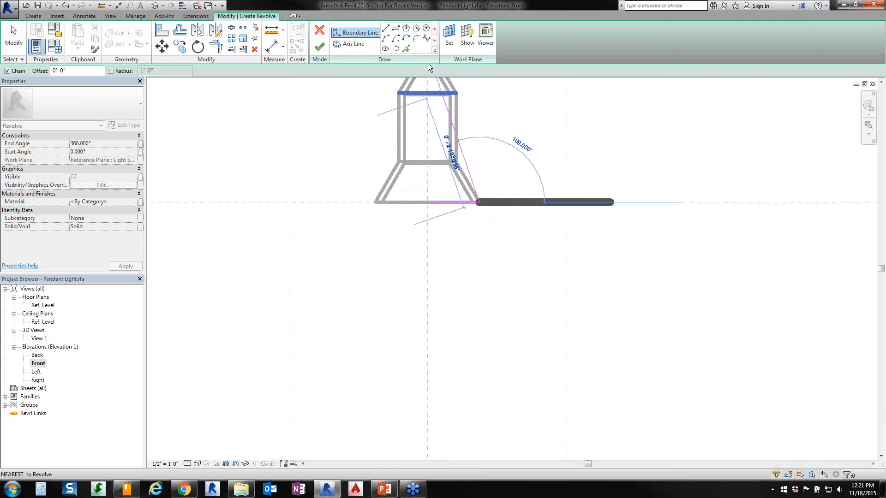
Draw a spline boundary curving from the fixture's outer lower right corner to the intersection of the right and bottom reference planes.
left_click(425, 38)
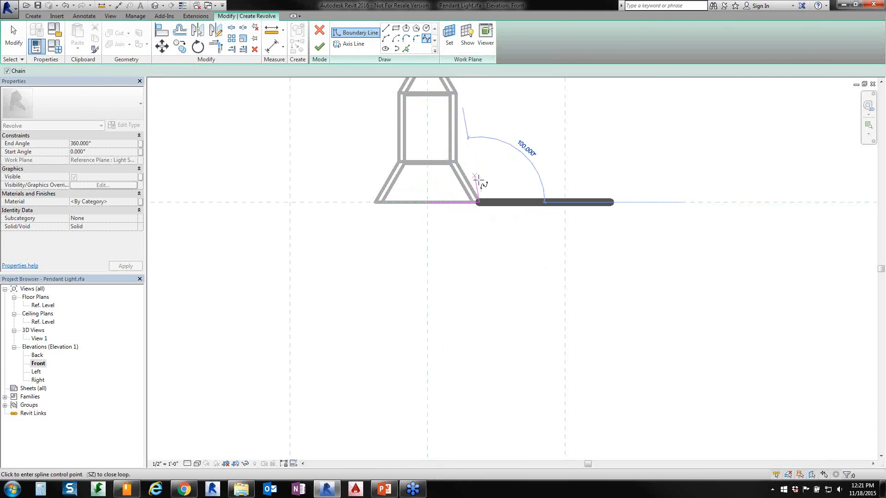
scroll(494, 214, "down", 3)
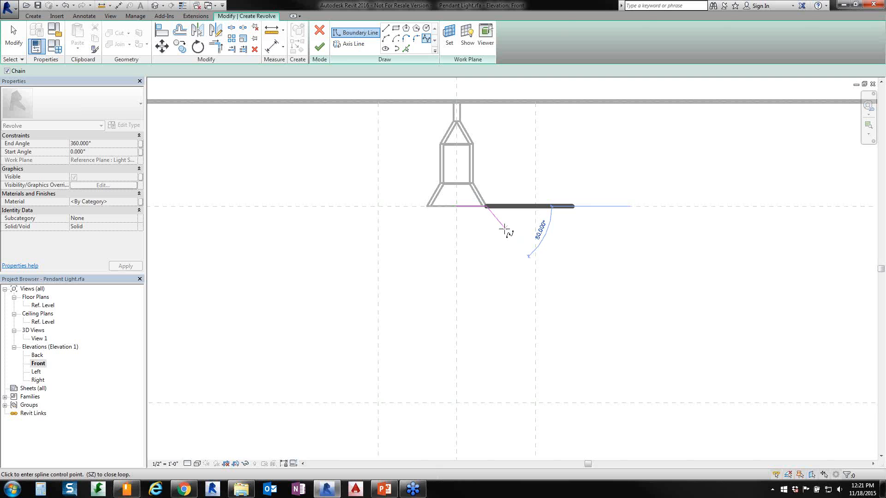
left_click(502, 230)
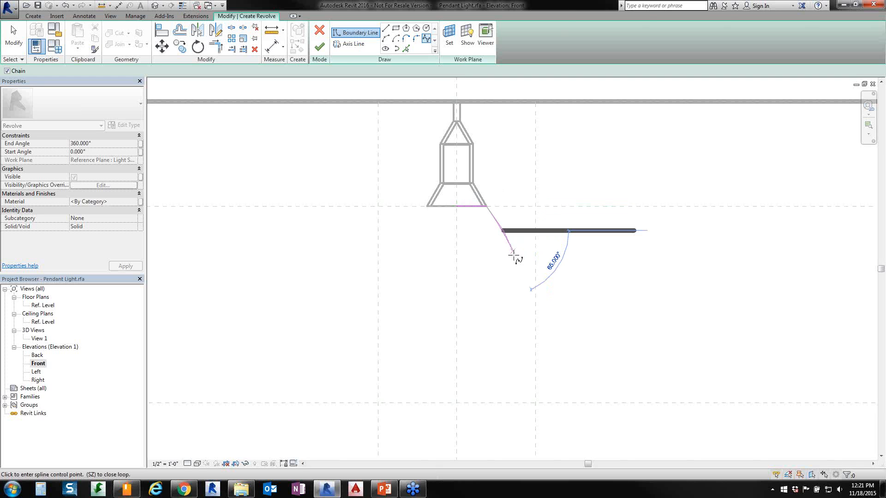
left_click(522, 299)
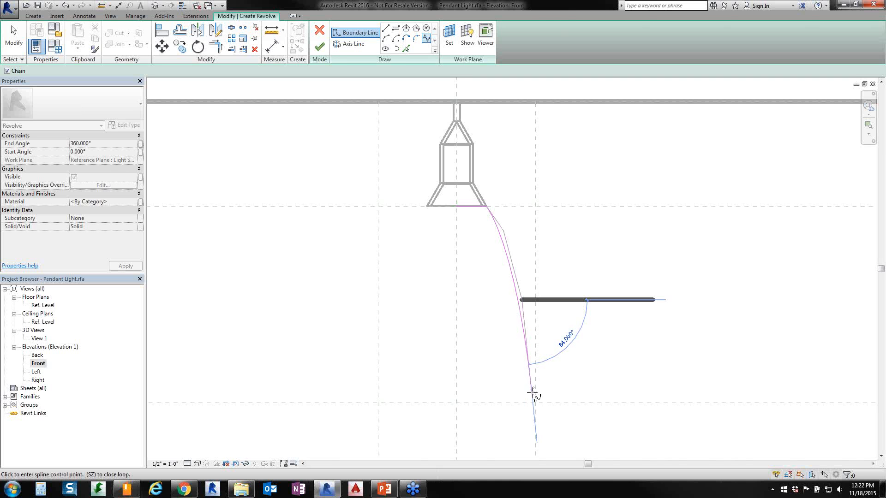
left_click(529, 354)
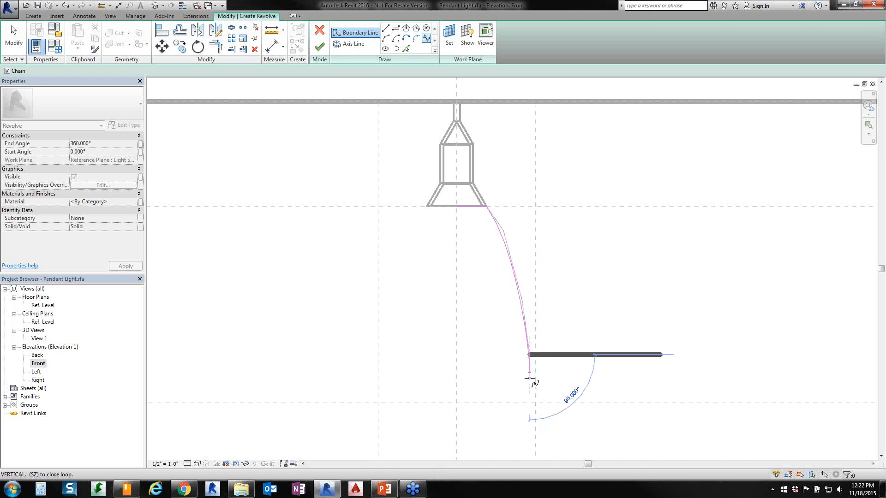
left_click(535, 403)
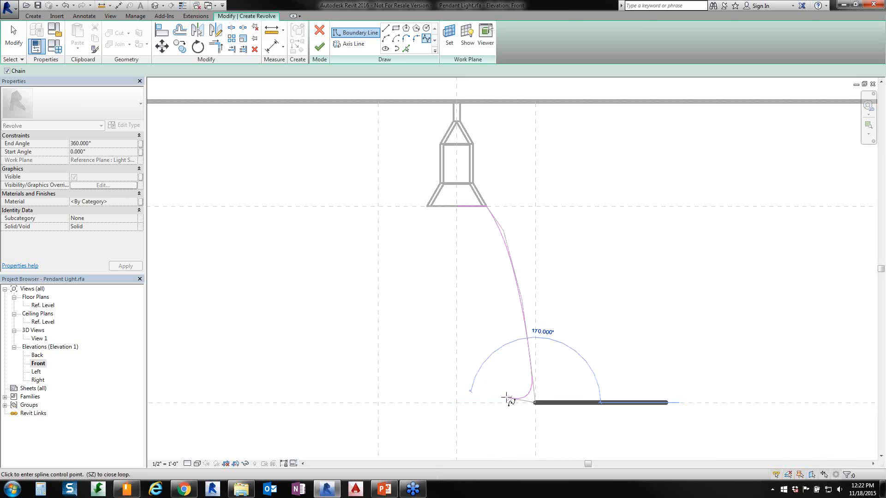
Draw a 1/8" horizontal boundary line inward from the spline's lower end along the bottom reference plane.
left_click(386, 29)
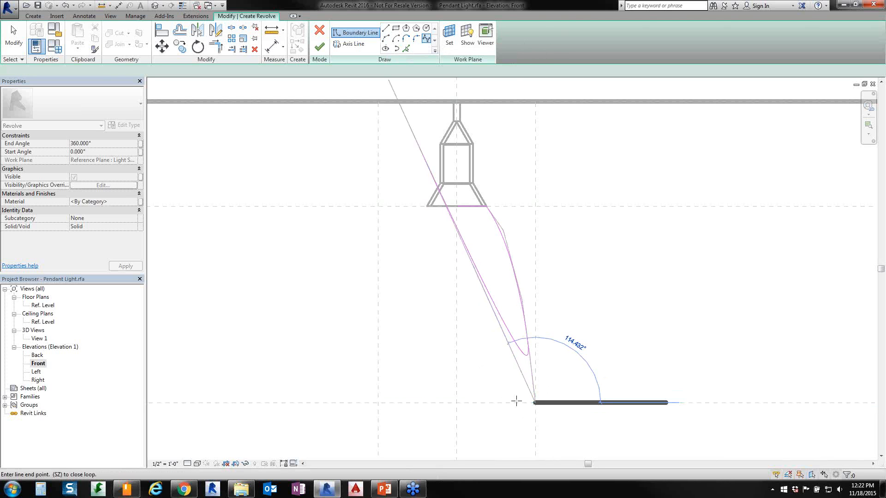
scroll(522, 399, "up", 5)
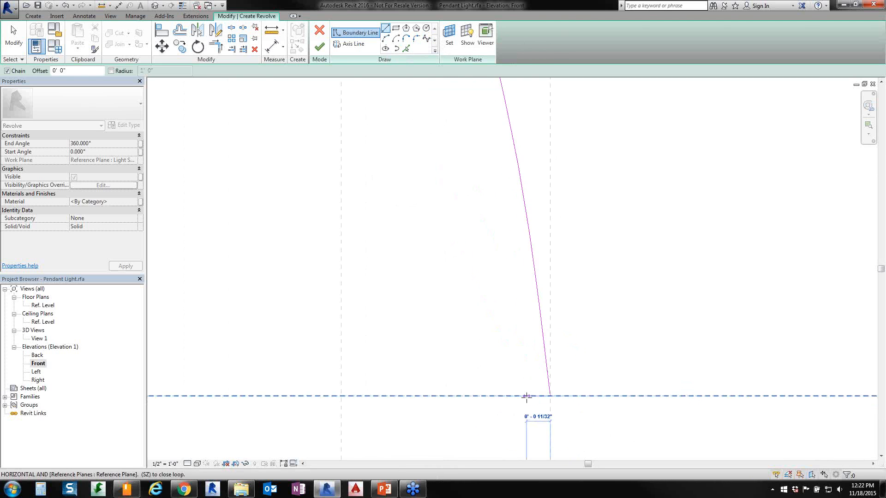
type("0")
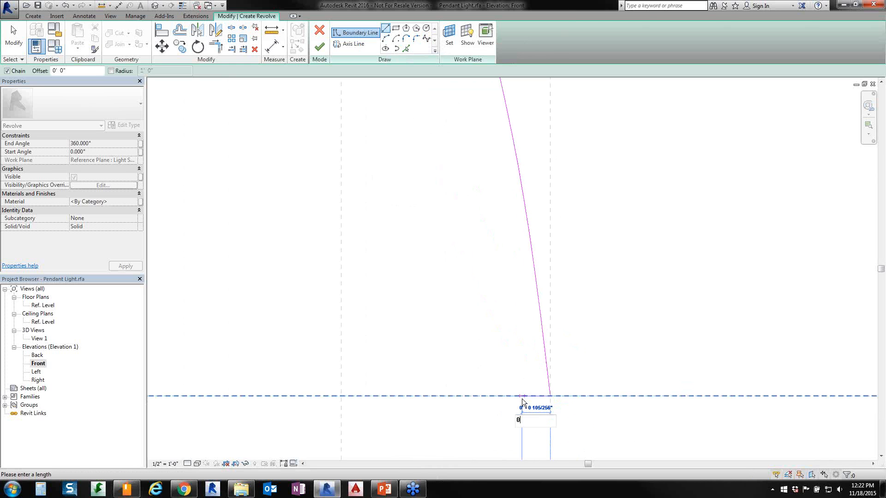
type(" 1/8")
key("Return")
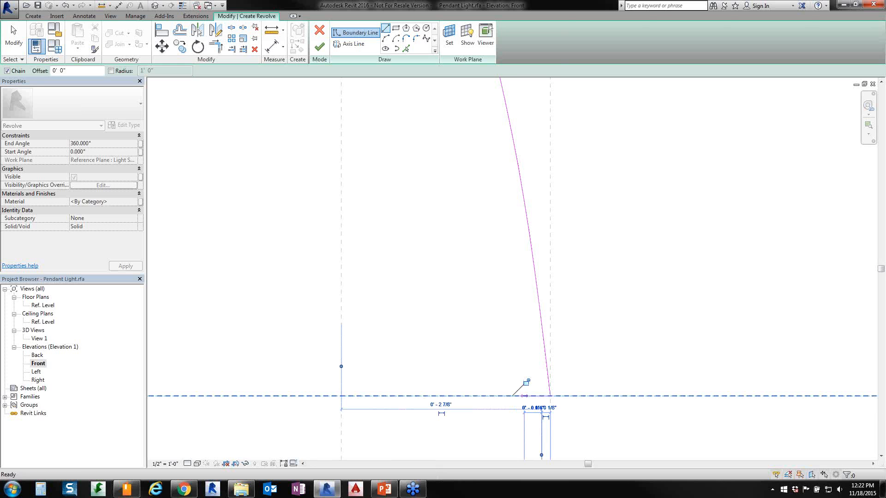
key("Escape")
key("Escape")
Draw a 1/8" vertical boundary line downward from the upper horizontal line's inner end on the center reference plane.
scroll(545, 403, "down", 4)
scroll(539, 398, "down", 1)
scroll(462, 168, "up", 4)
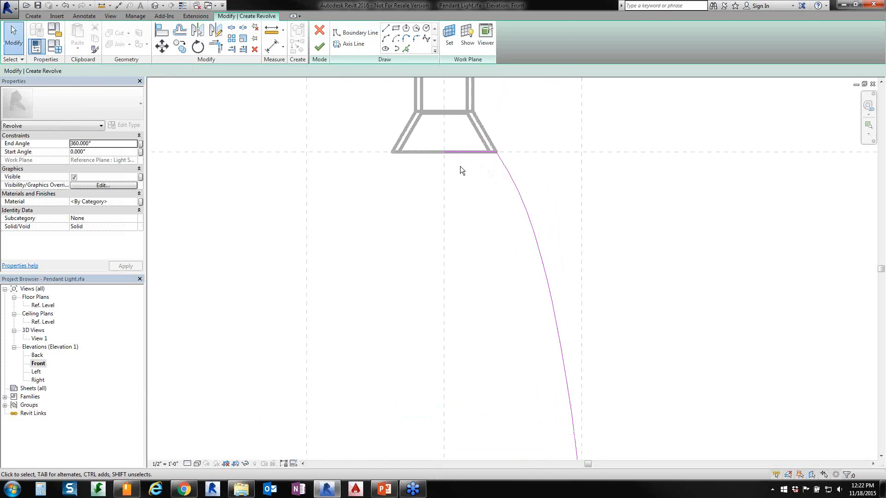
left_click(386, 28)
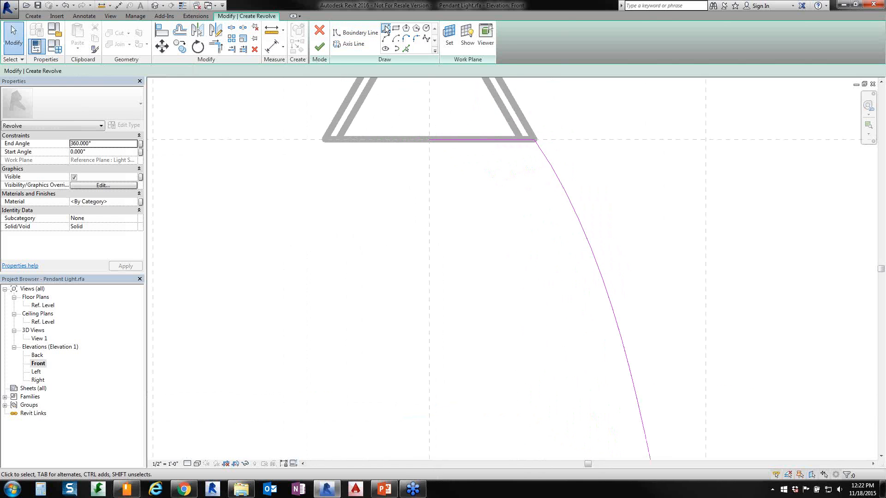
scroll(438, 139, "up", 1)
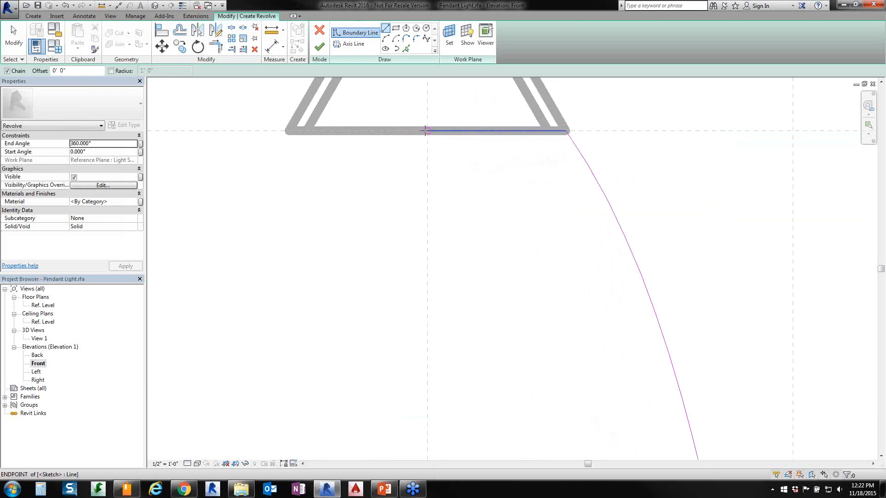
left_click(428, 131)
type("0 1/8")
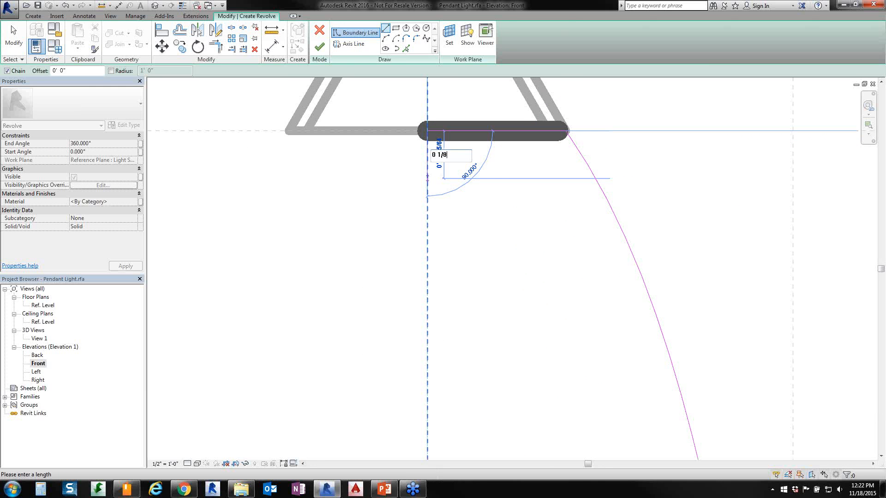
key("Return")
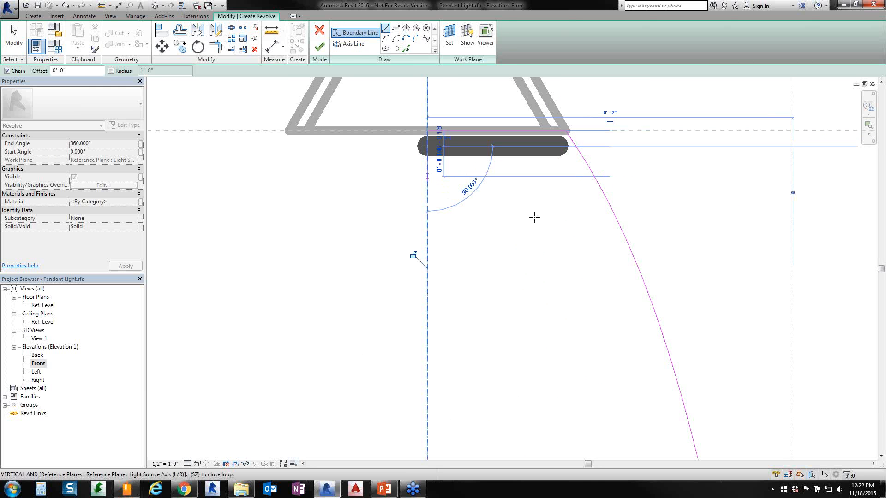
key("Escape")
key("Escape")
Offset copies of the upper horizontal line and the spline 1/8" inward to form the shade's inner boundary.
scroll(452, 161, "down", 4)
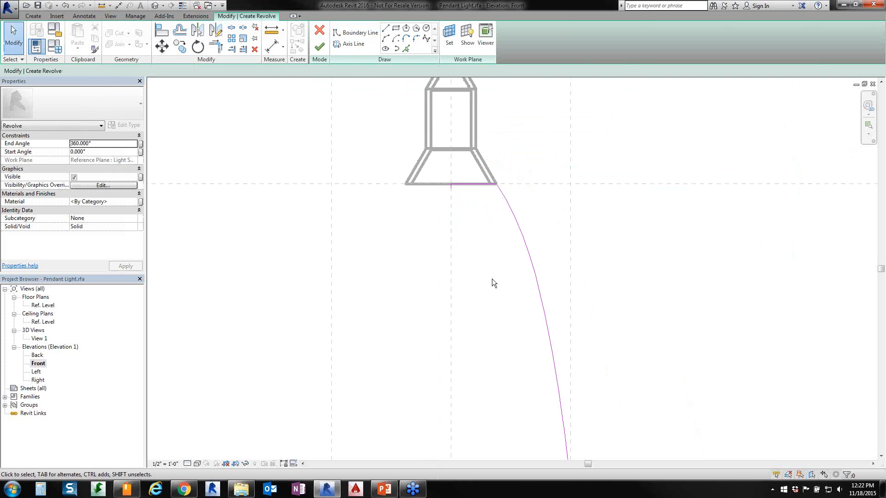
scroll(492, 278, "down", 2)
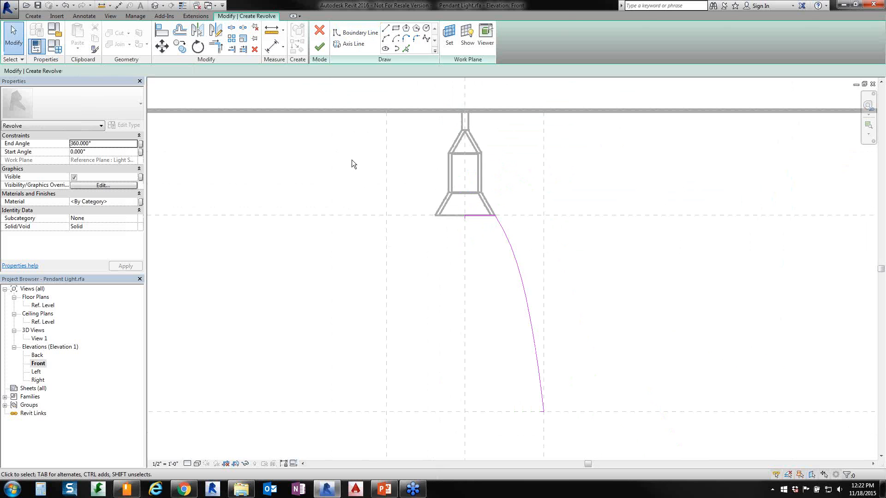
left_click(179, 30)
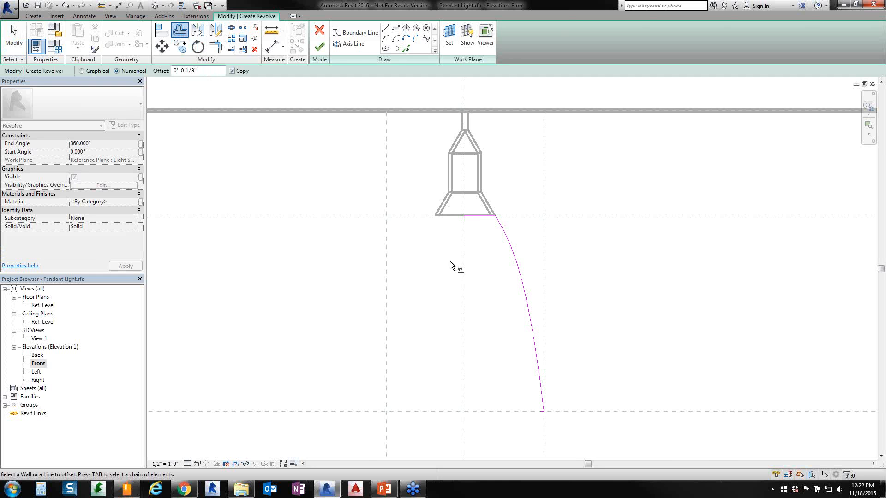
scroll(515, 342, "up", 1)
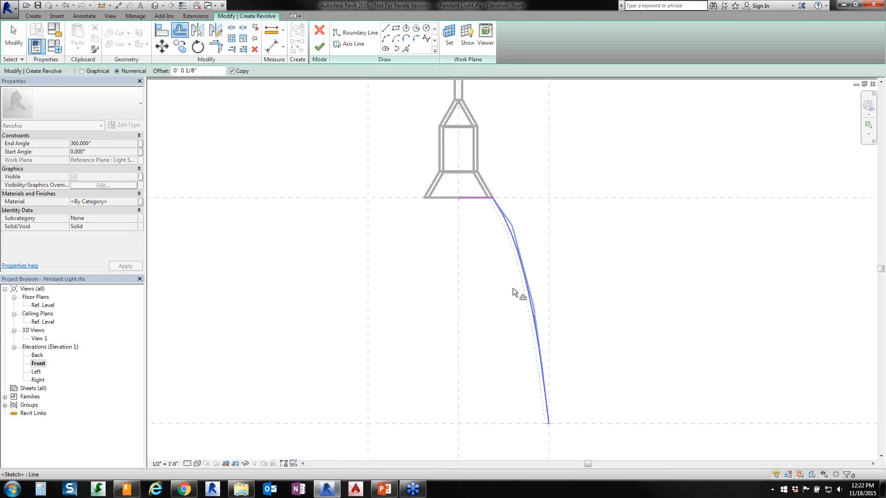
scroll(478, 213, "up", 1)
left_click(479, 206)
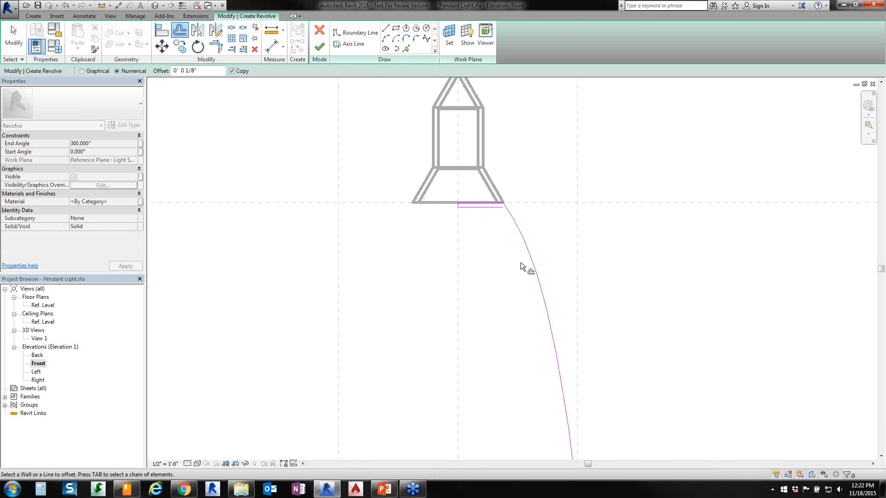
left_click(531, 259)
scroll(488, 203, "down", 1)
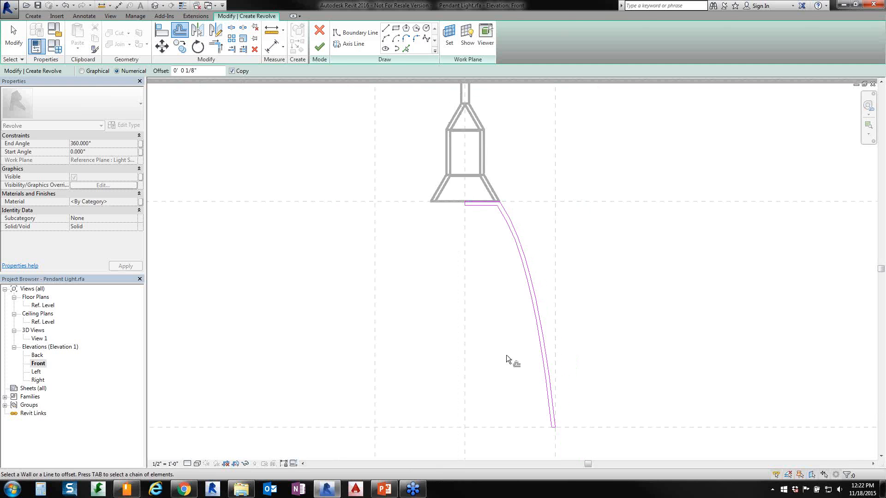
Leave the Offset tool and examine the shade profile's corners at its lower and upper ends.
scroll(546, 444, "up", 1)
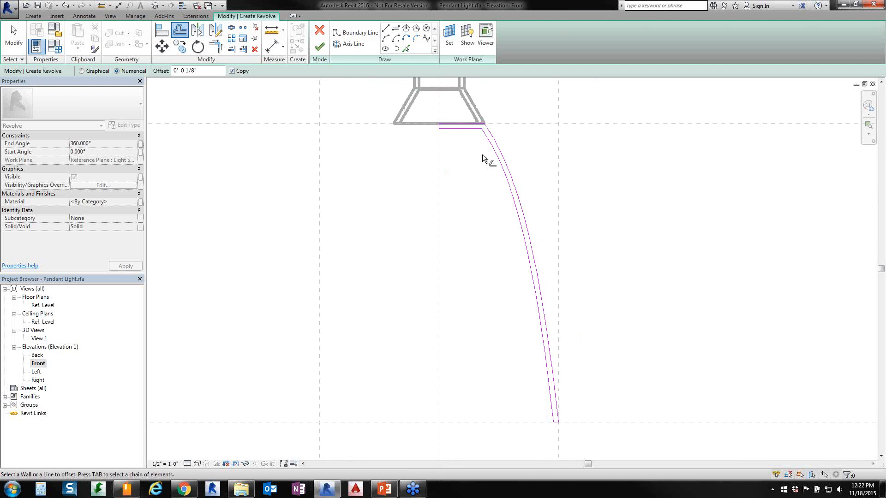
scroll(558, 425, "up", 1)
scroll(540, 416, "up", 1)
scroll(508, 351, "down", 1)
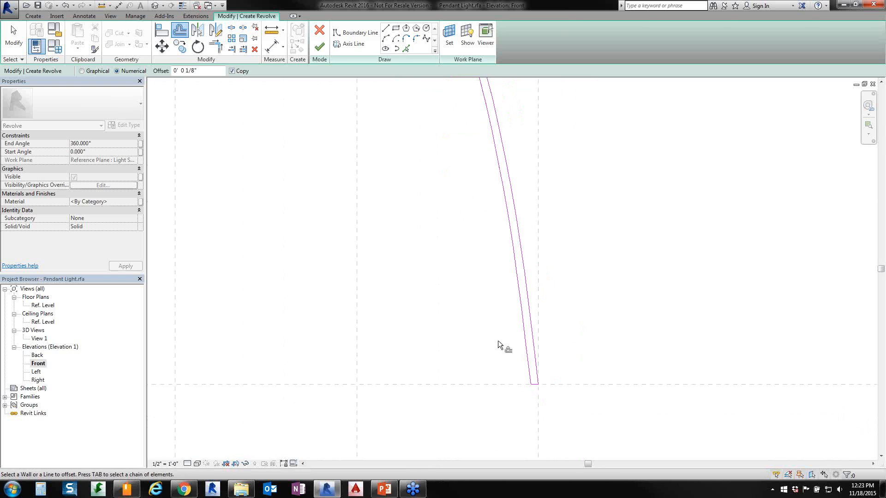
left_click(21, 39)
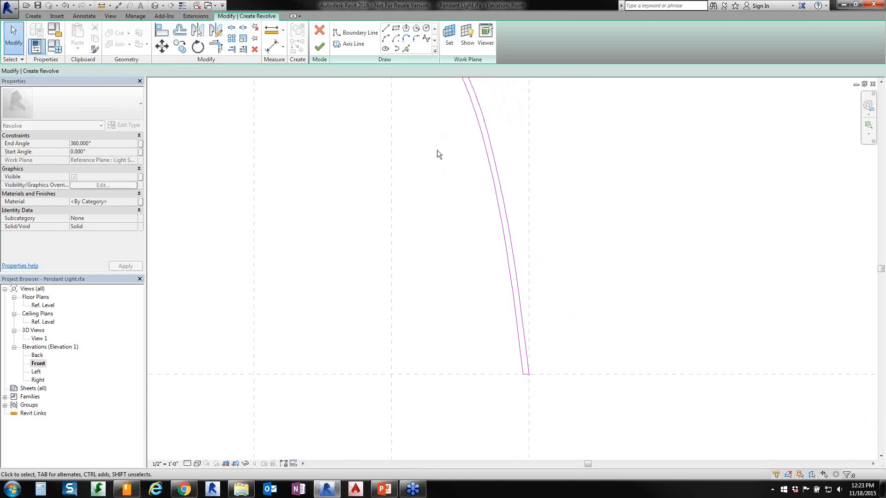
scroll(475, 203, "down", 1)
scroll(442, 97, "up", 1)
scroll(434, 110, "up", 1)
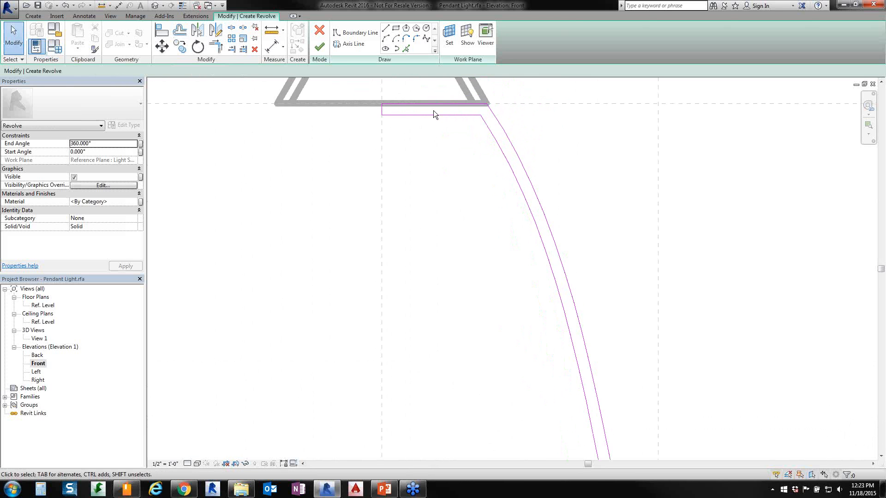
scroll(458, 242, "down", 1)
scroll(463, 254, "down", 1)
scroll(463, 254, "down", 1)
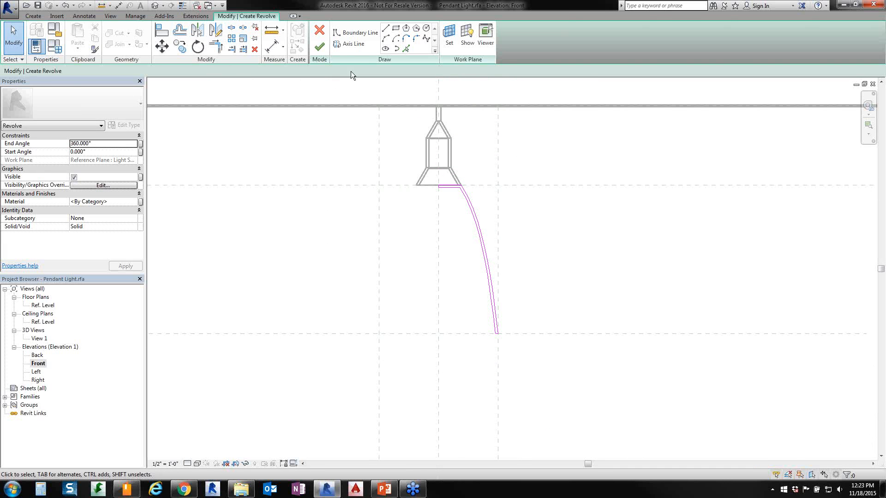
Draw a vertical axis line about 1' 3 1/4" long on the Light Source Axis (L/R) plane and finish the shade revolve.
left_click(350, 44)
scroll(424, 256, "down", 2)
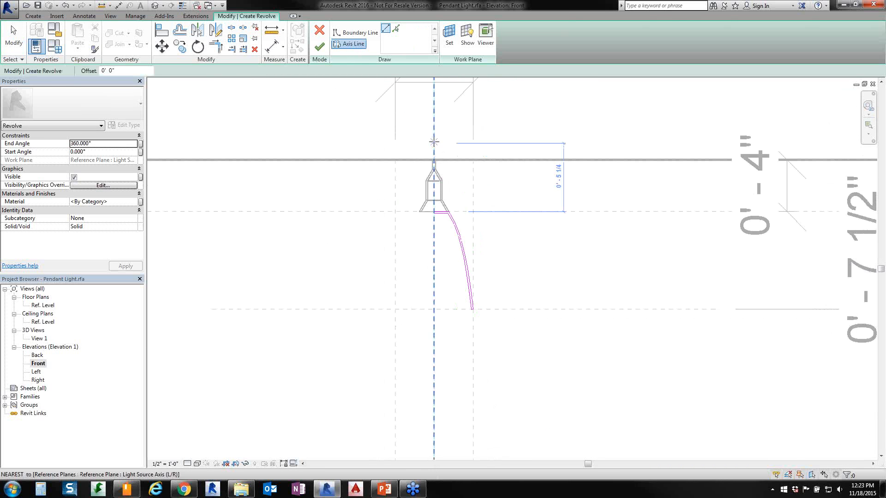
left_click(433, 137)
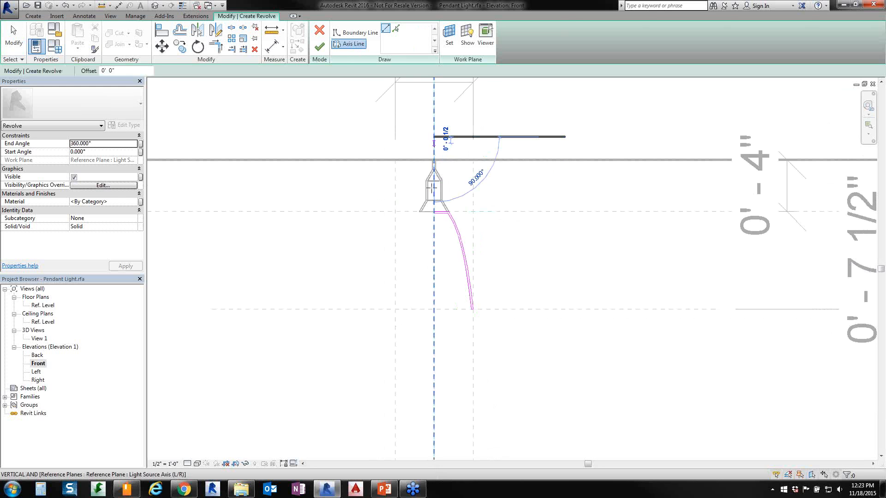
left_click(433, 336)
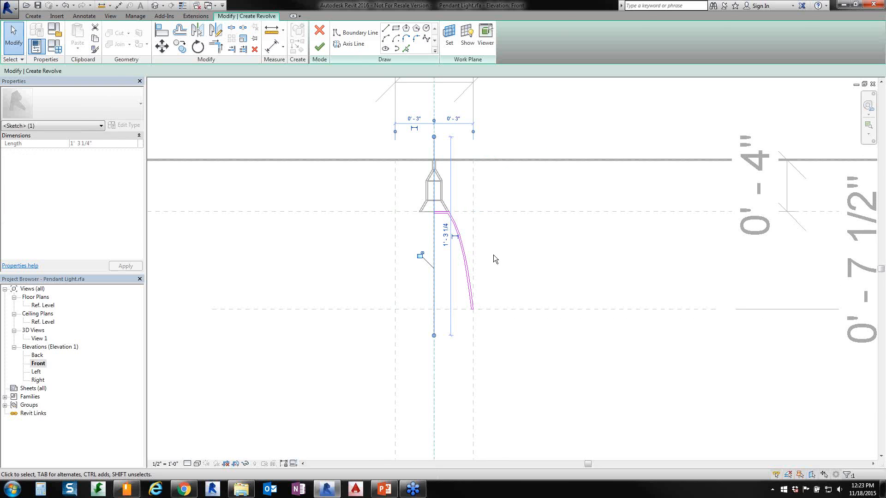
left_click(358, 263)
scroll(364, 267, "up", 3)
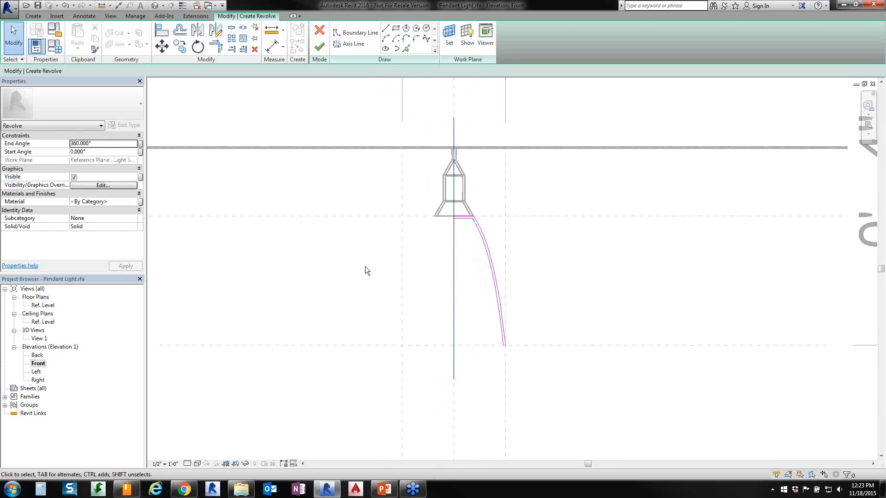
left_click(319, 47)
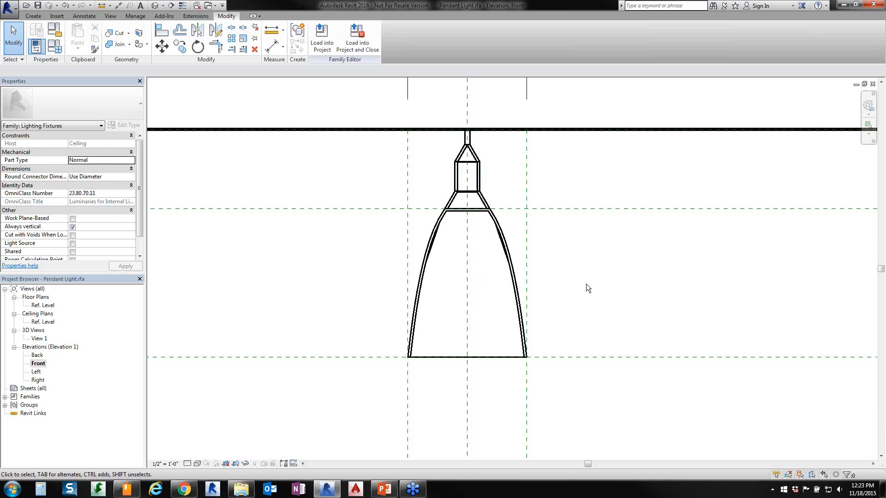
Enable the Light Source option in the lighting fixture family's properties.
scroll(587, 283, "down", 2)
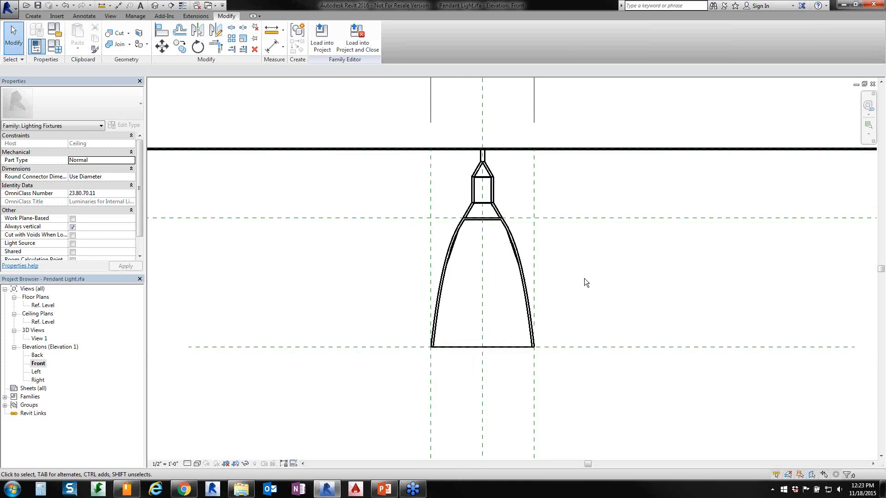
left_click(72, 243)
scroll(462, 379, "down", 2)
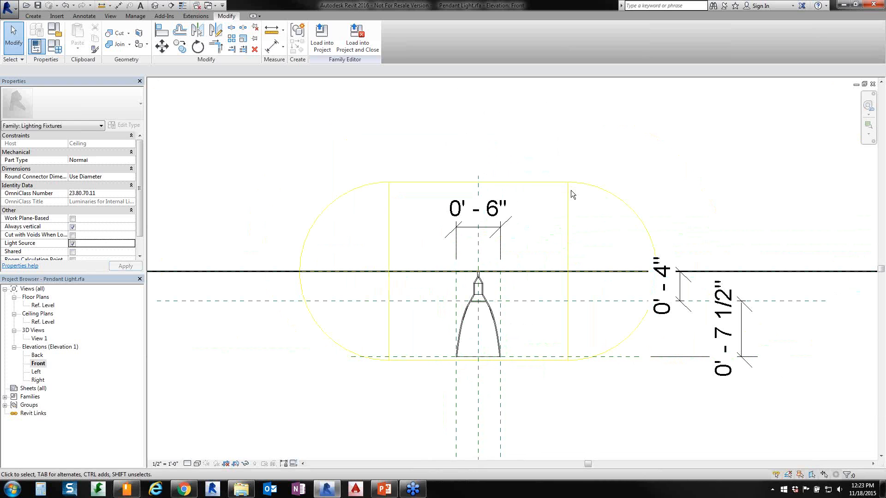
Define the light source to emit from a point with a photometric web light distribution.
left_click(558, 182)
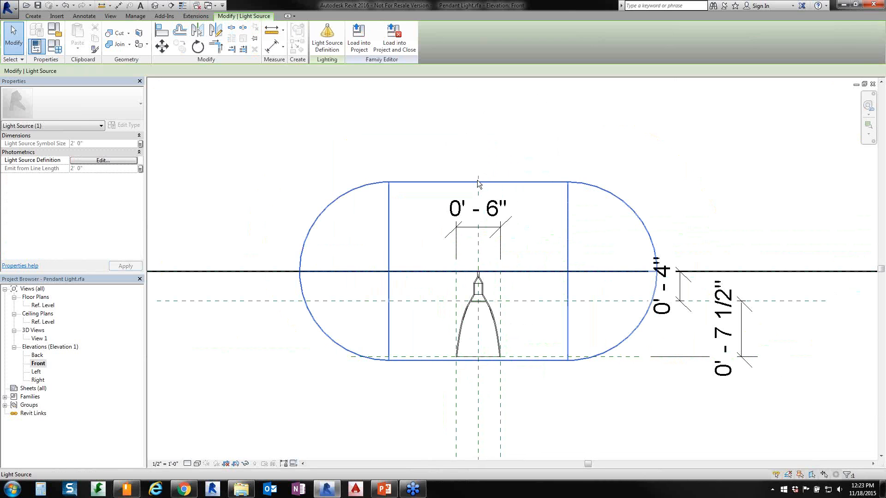
left_click(328, 39)
left_click(545, 306)
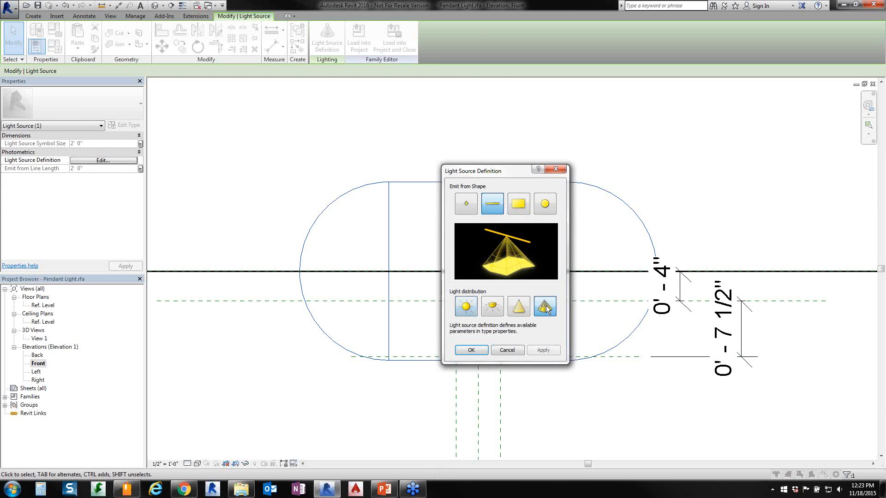
left_click(466, 203)
left_click(478, 350)
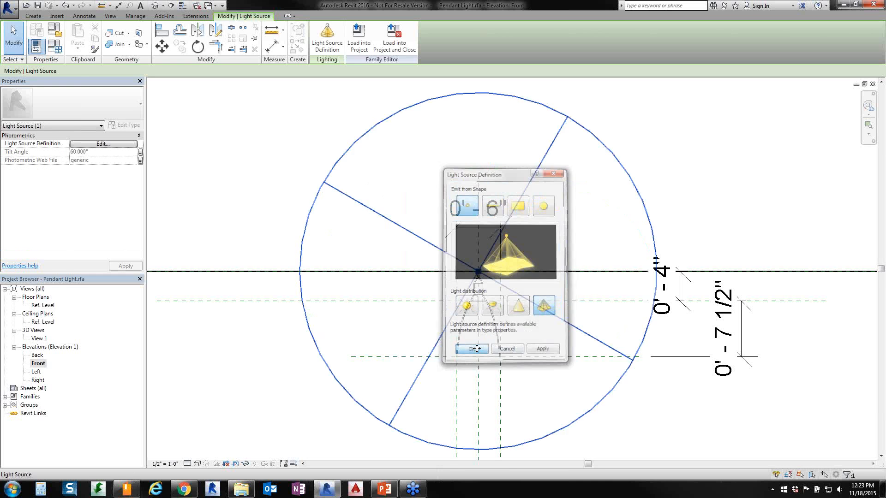
left_click(267, 351)
Check the light source's symbol and its tilt angle and photometric web file properties.
scroll(310, 219, "down", 2)
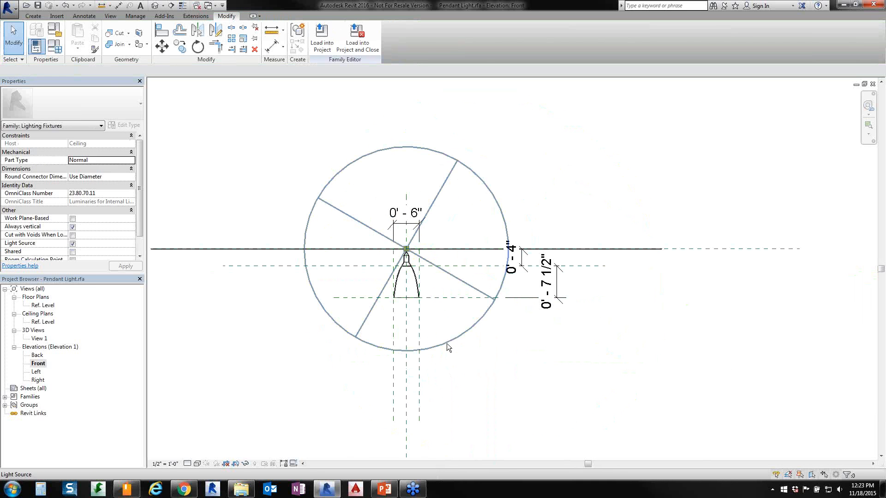
left_click(447, 344)
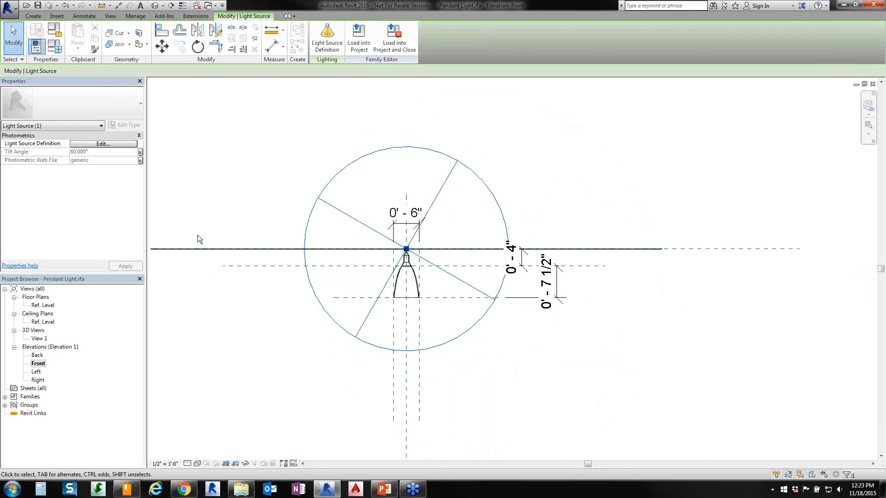
left_click(273, 372)
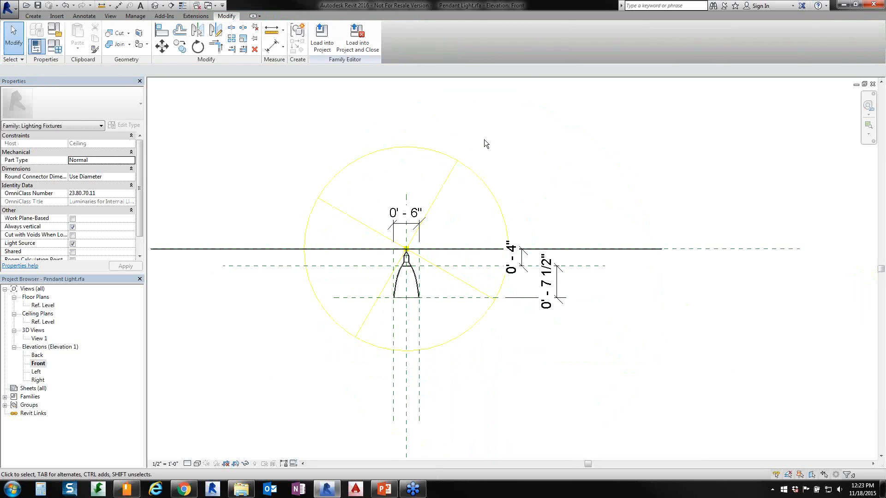
left_click(309, 219)
key("Escape")
Assign spot_ideal.ies from the IES folder as the family's Photometric Web File.
left_click(55, 52)
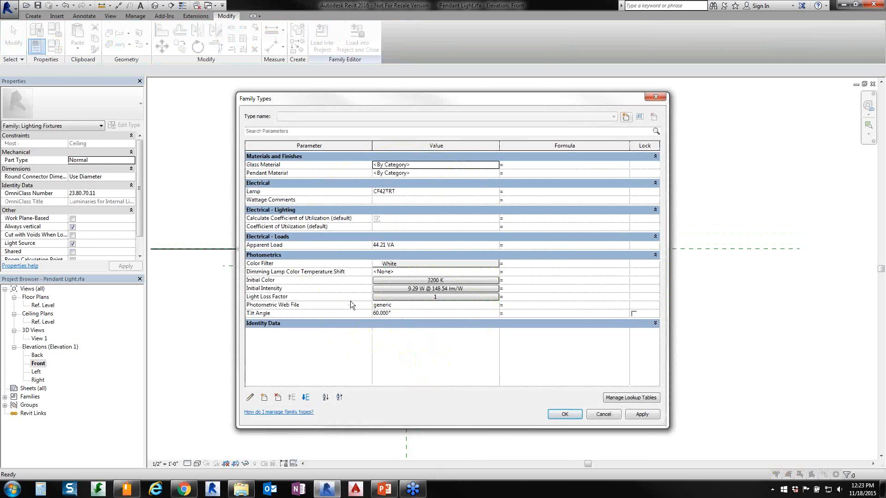
left_click(311, 305)
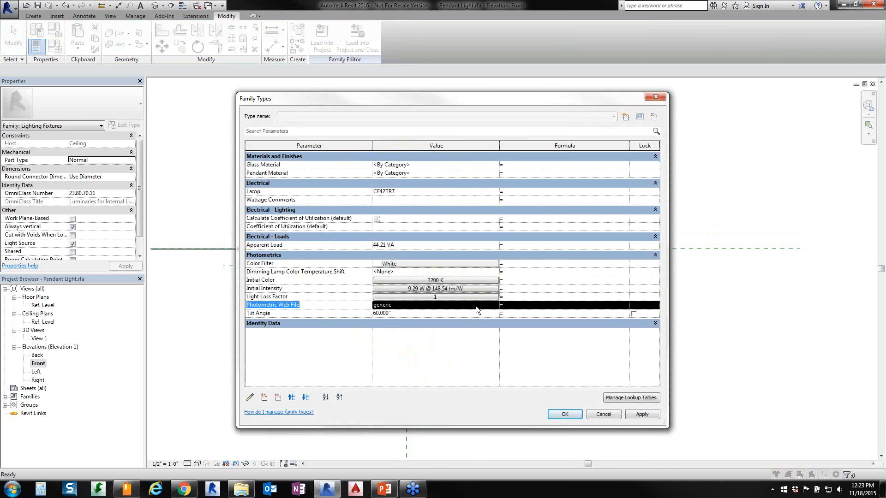
left_click(377, 305)
left_click(495, 305)
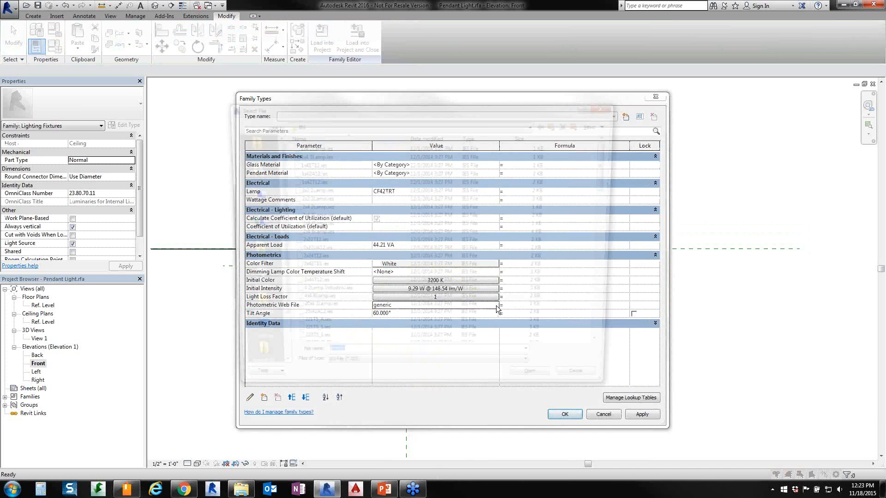
scroll(443, 305, "down", 10)
left_click(325, 287)
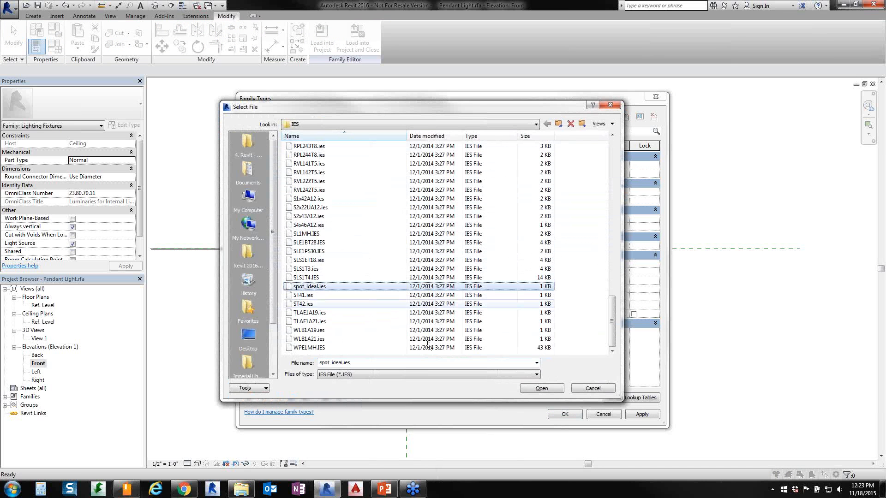
left_click(541, 388)
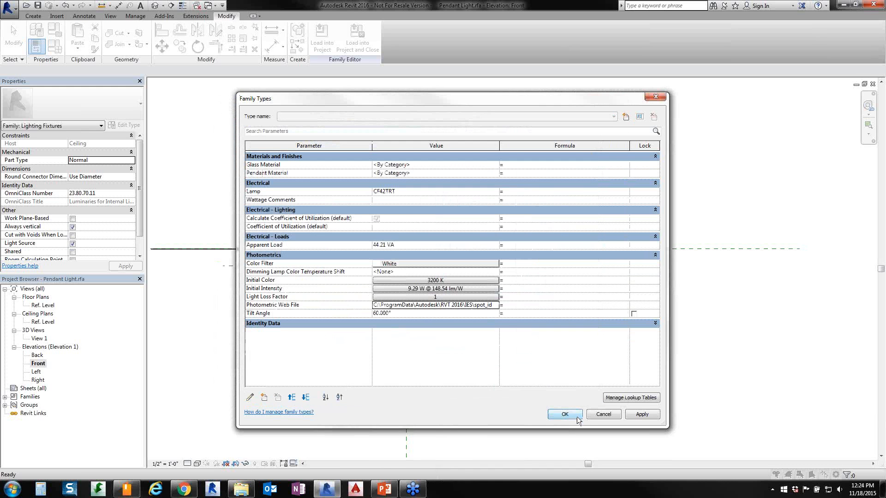
Set the family's Tilt Angle to 90 degrees and accept the family type settings.
left_click(566, 469)
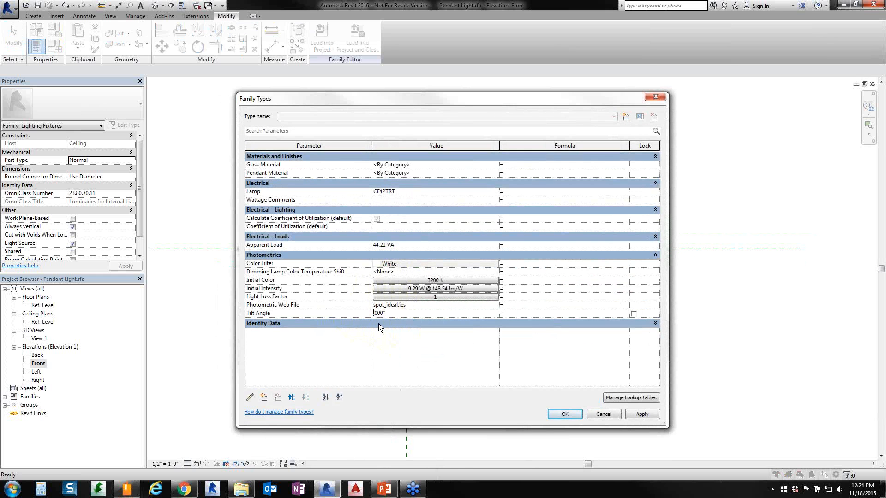
type("90")
left_click(564, 414)
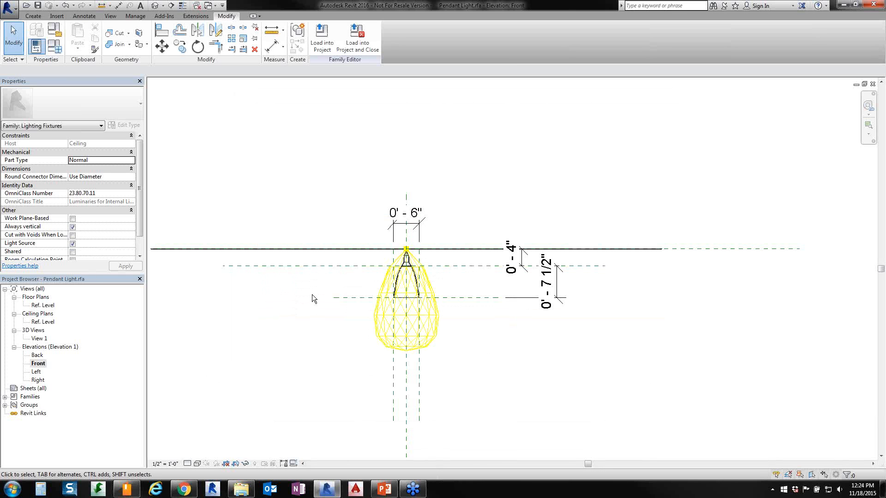
Examine the light distribution shape around the pendant in the front elevation.
scroll(370, 323, "down", 3)
scroll(421, 348, "up", 3)
scroll(259, 291, "up", 2)
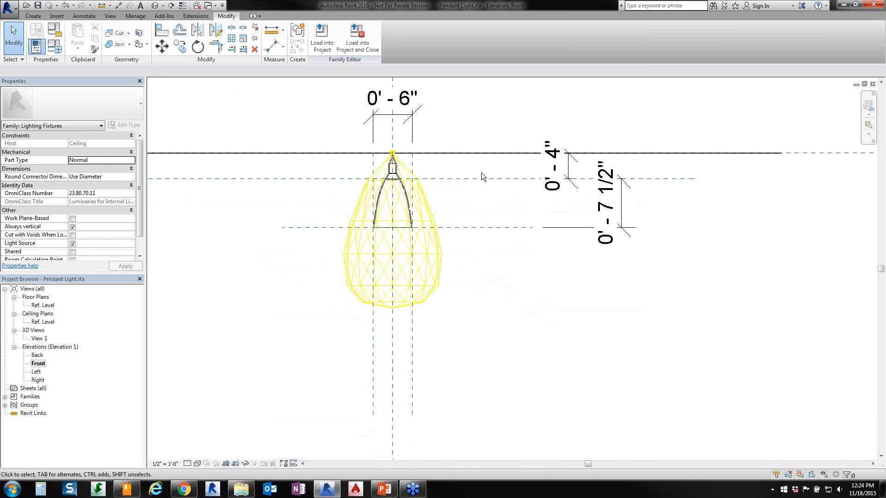
scroll(483, 177, "up", 2)
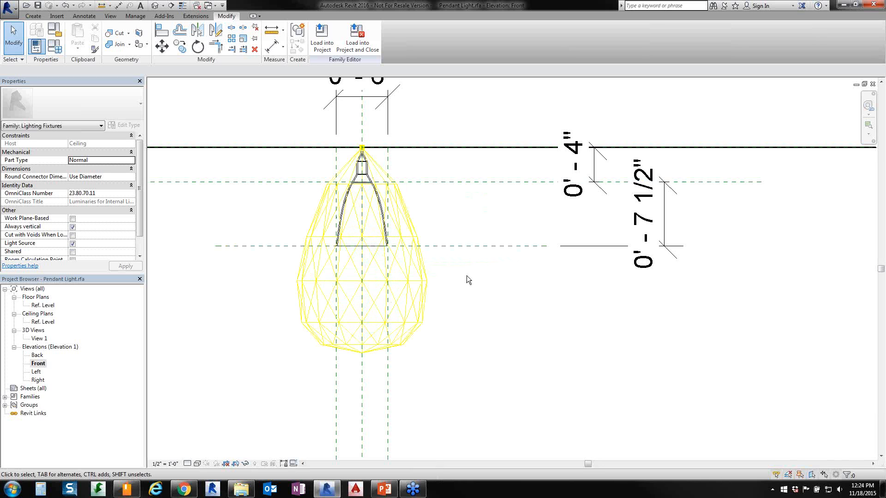
scroll(492, 345, "down", 2)
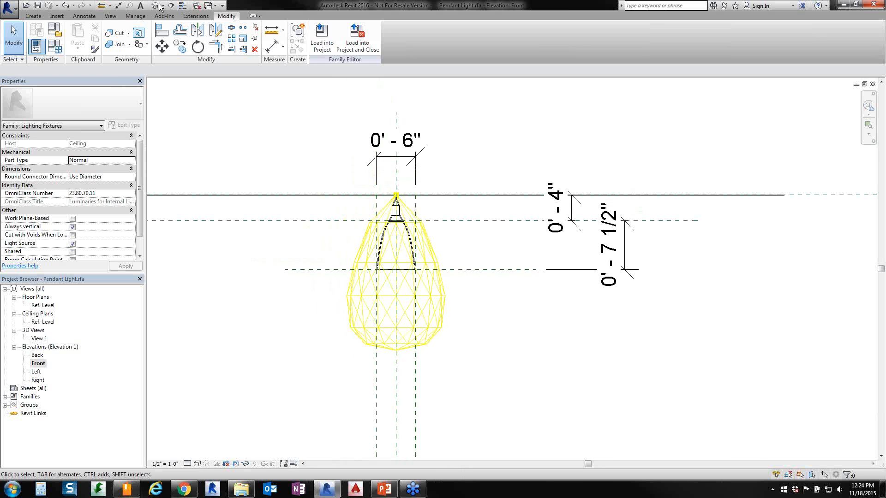
Close the hidden windows and disable the family's Light Source option.
left_click(199, 6)
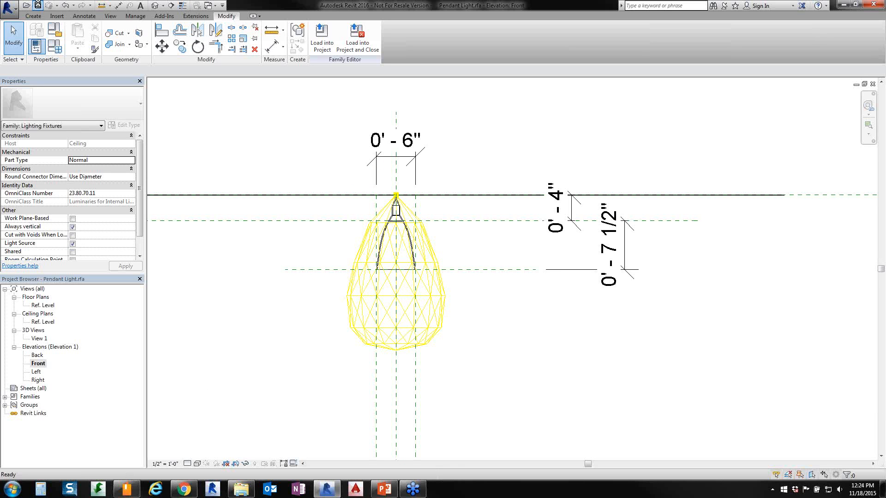
left_click(73, 244)
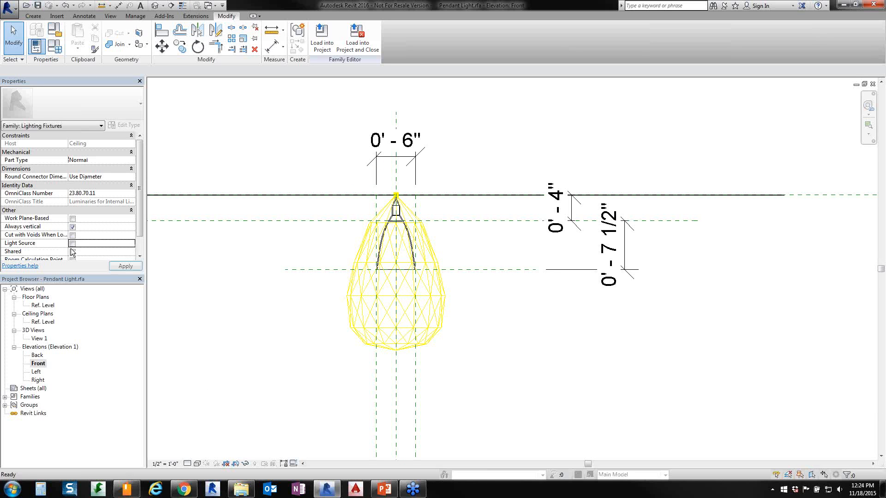
scroll(401, 204, "up", 2)
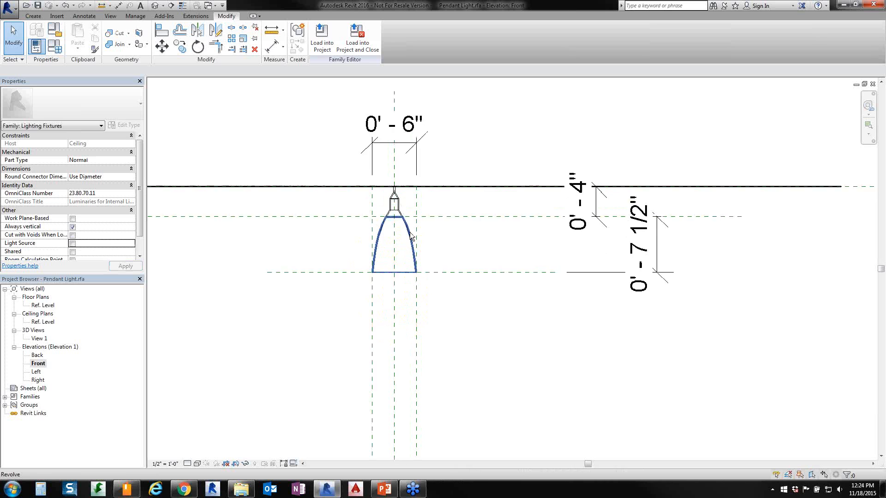
left_click(398, 198)
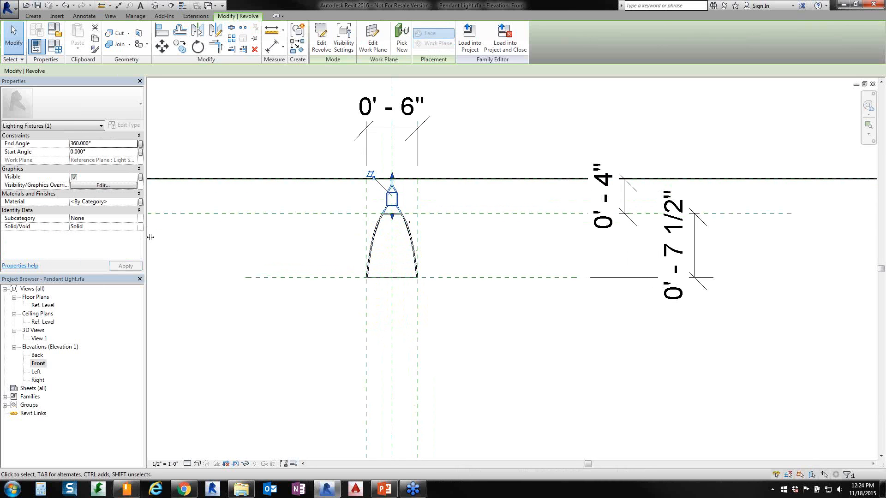
left_click(583, 360)
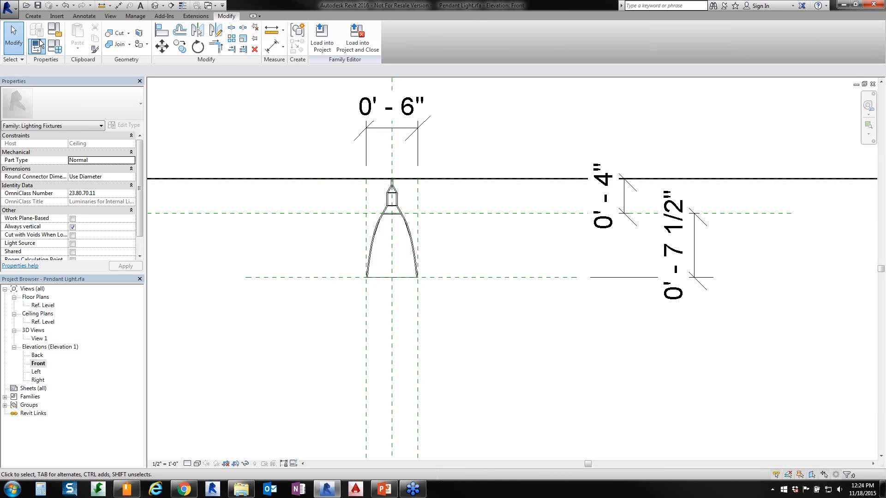
Open Sample-Materials.rfa from the Materials folder within the course's Data Sets.
left_click(26, 5)
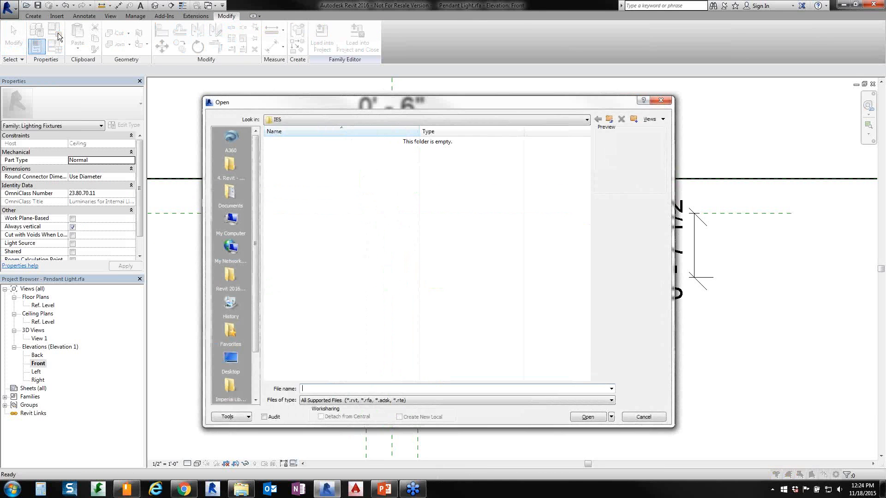
left_click(231, 167)
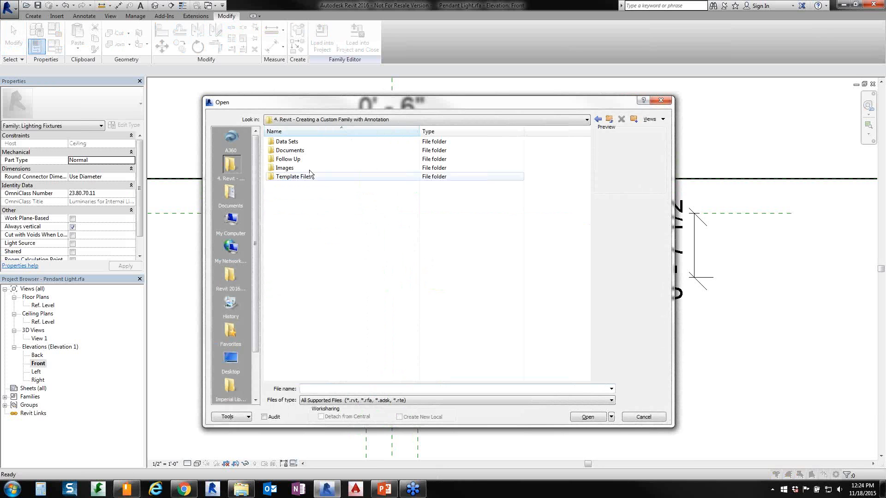
double_click(291, 142)
double_click(289, 151)
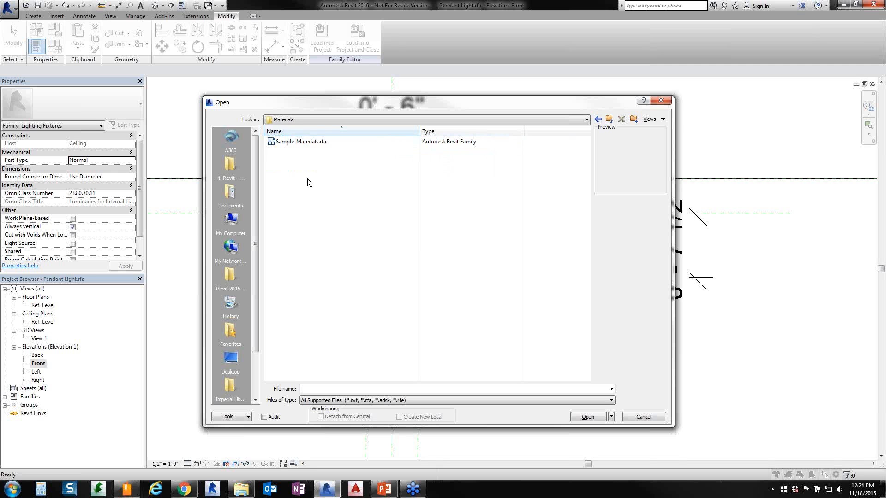
double_click(298, 143)
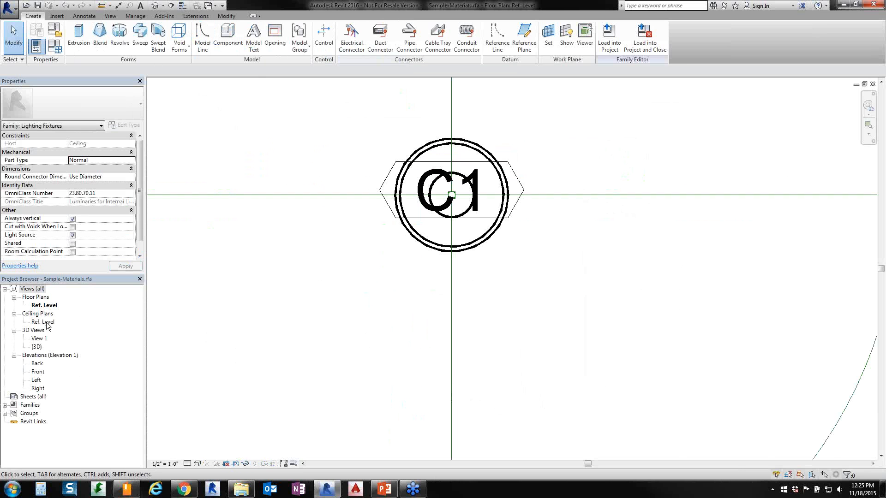
Transfer only the Materials project standards from Sample-Materials.rfa into the Pendant Light family, and close the sample family.
double_click(46, 322)
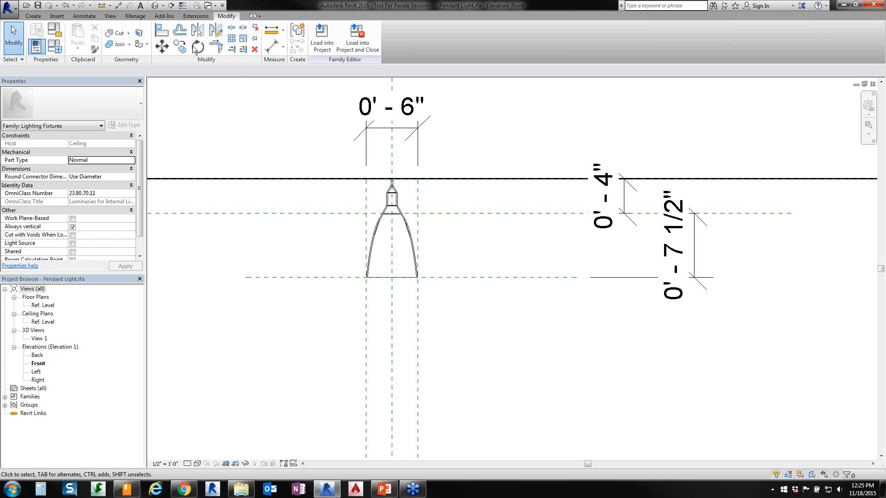
left_click(136, 15)
left_click(142, 46)
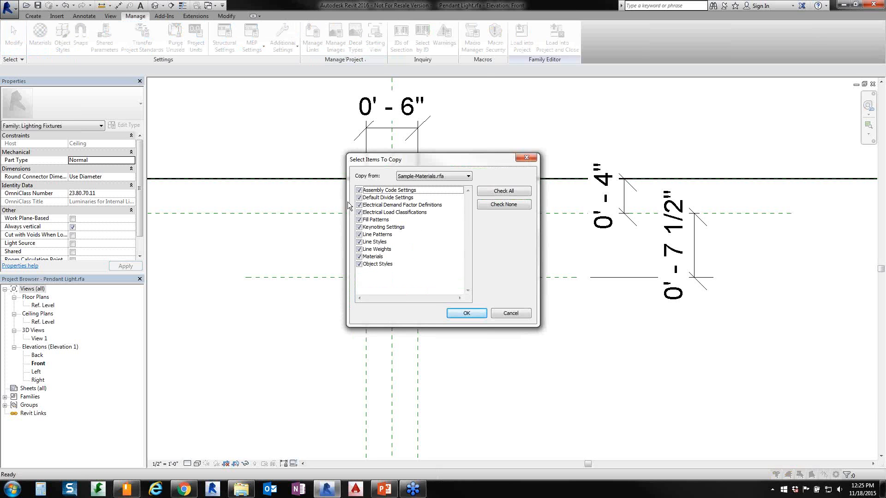
left_click(359, 265)
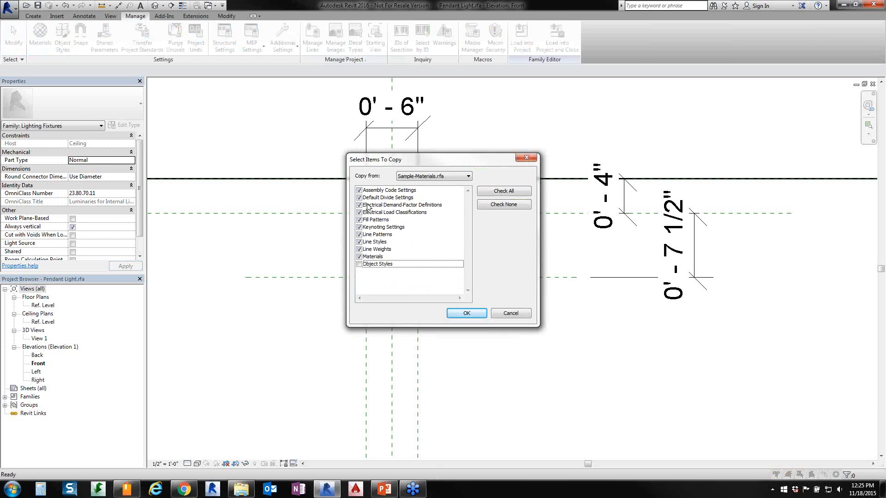
left_click(499, 205)
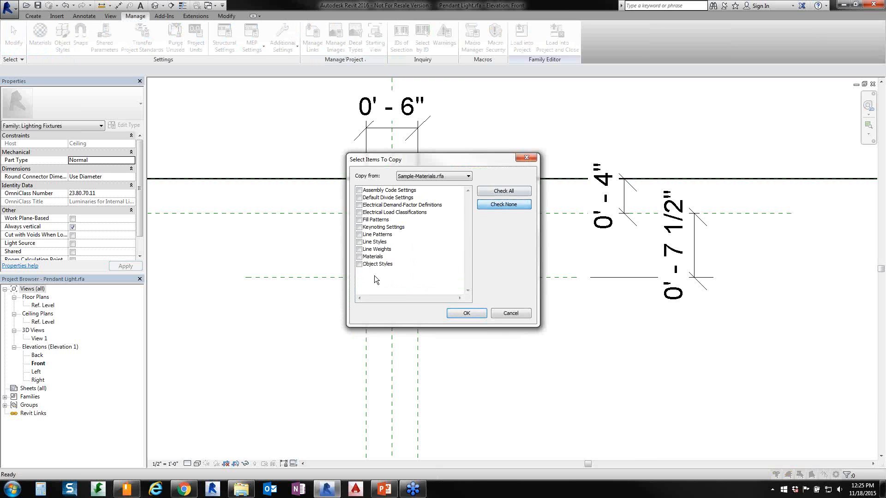
left_click(360, 257)
left_click(467, 315)
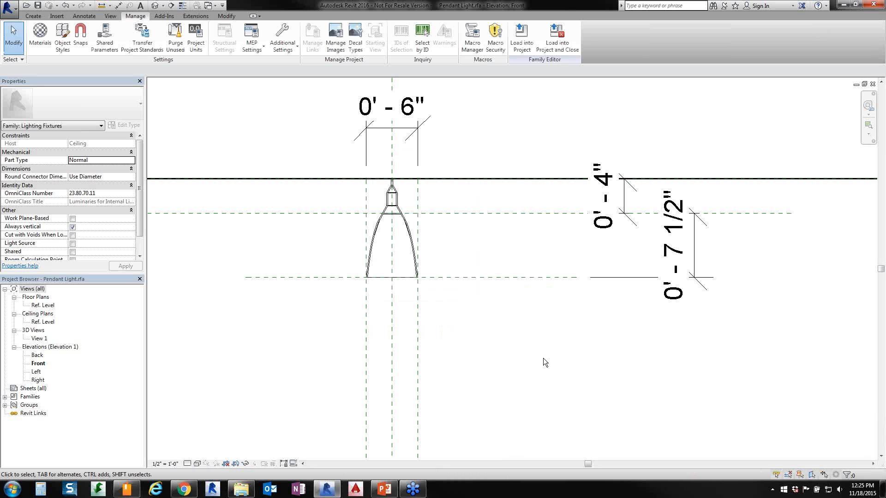
key("ctrl+Tab")
left_click(873, 84)
Assign the Metal - Brass material to the upper fixture body revolve.
scroll(408, 197, "up", 1)
left_click(395, 203)
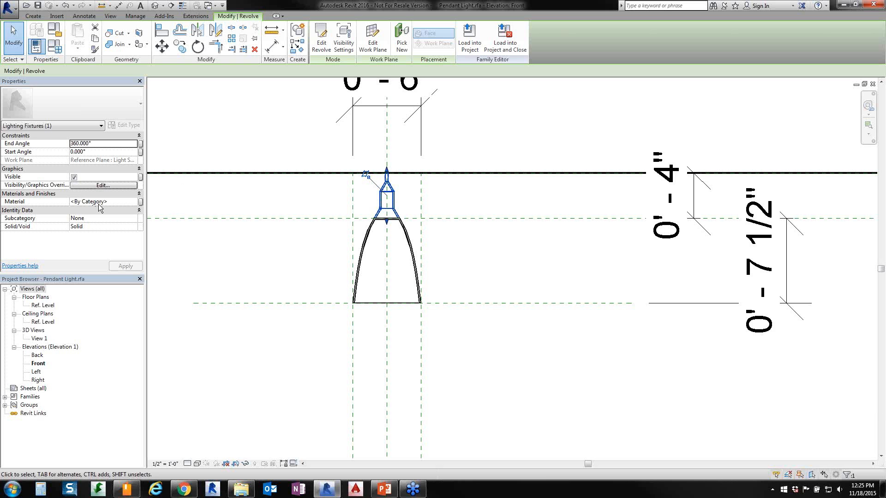
left_click(115, 203)
left_click(134, 202)
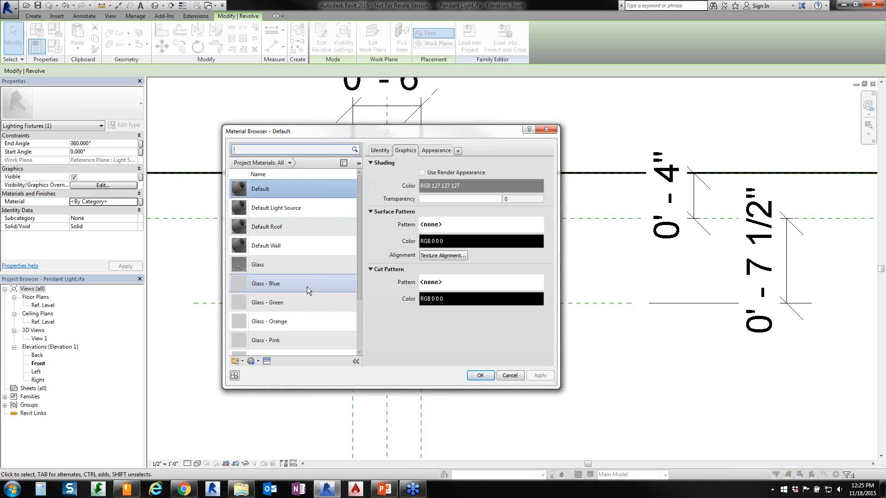
left_click_drag(360, 253, 362, 290)
left_click(308, 307)
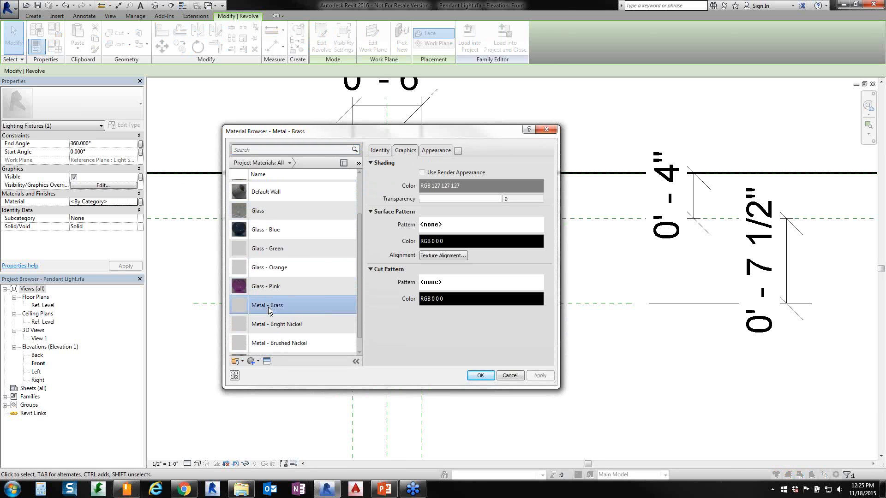
left_click(480, 376)
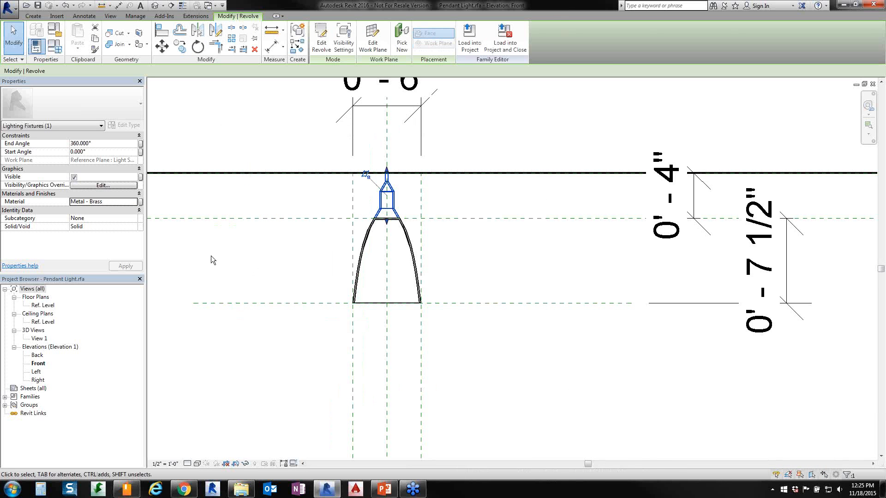
Associate the upper fixture body's material with the Pendant Material family parameter.
left_click(141, 203)
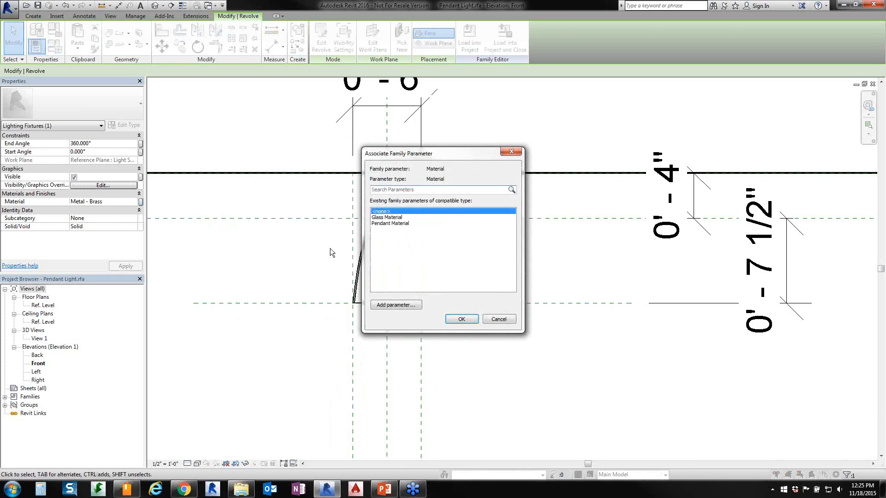
left_click(390, 224)
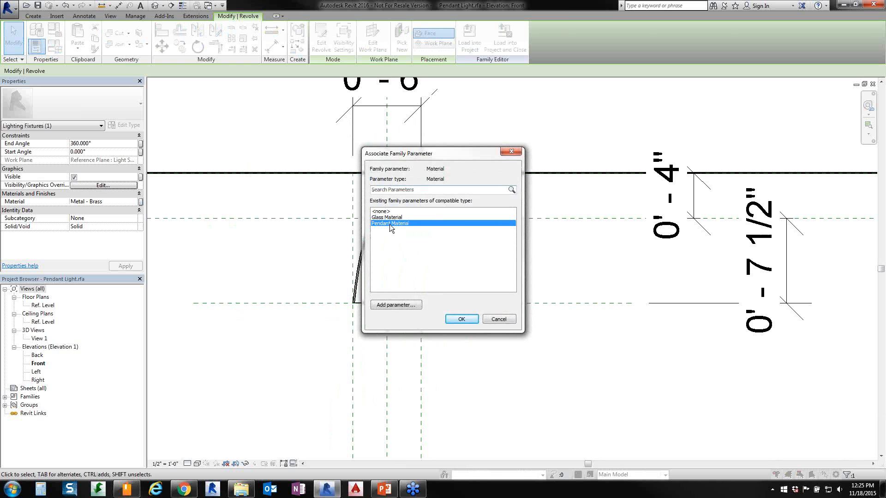
left_click(462, 321)
left_click(460, 320)
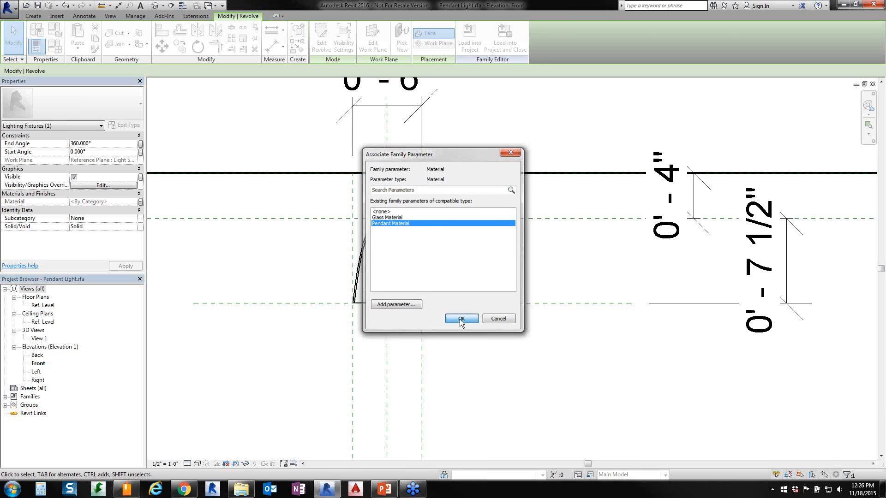
left_click(505, 384)
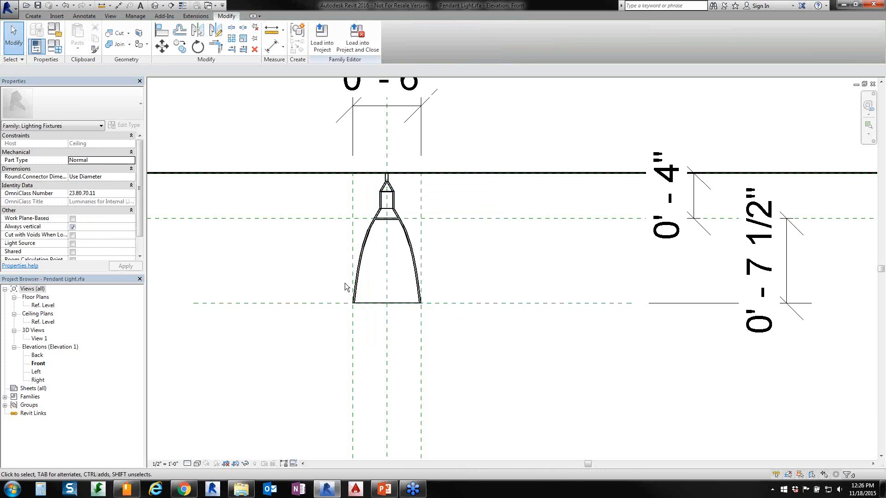
Assign the Glass - Green material to the lamp shade revolve.
left_click(362, 262)
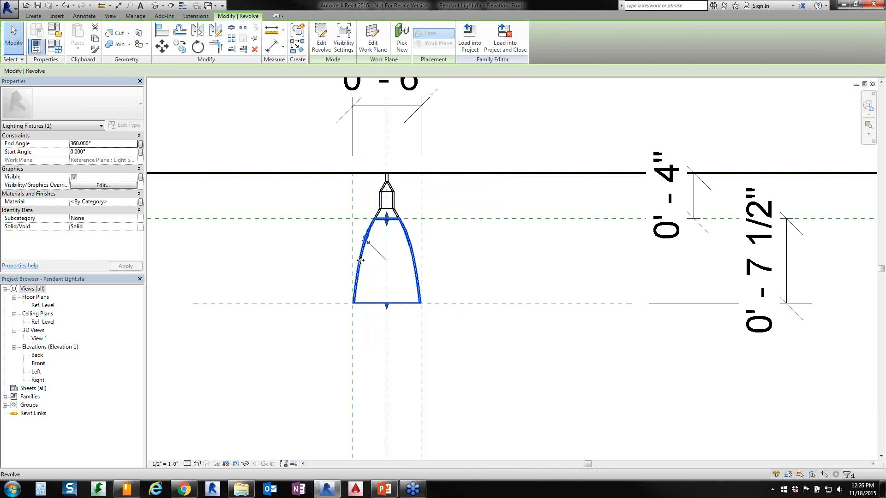
left_click(93, 202)
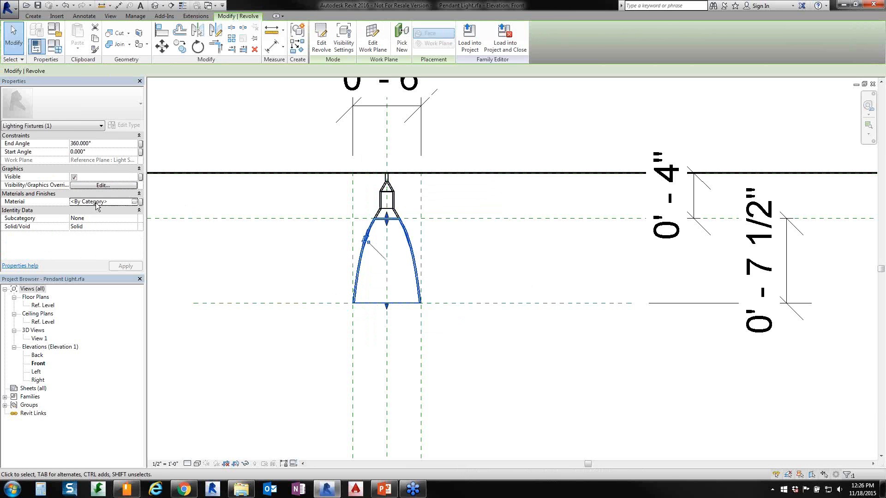
left_click(134, 202)
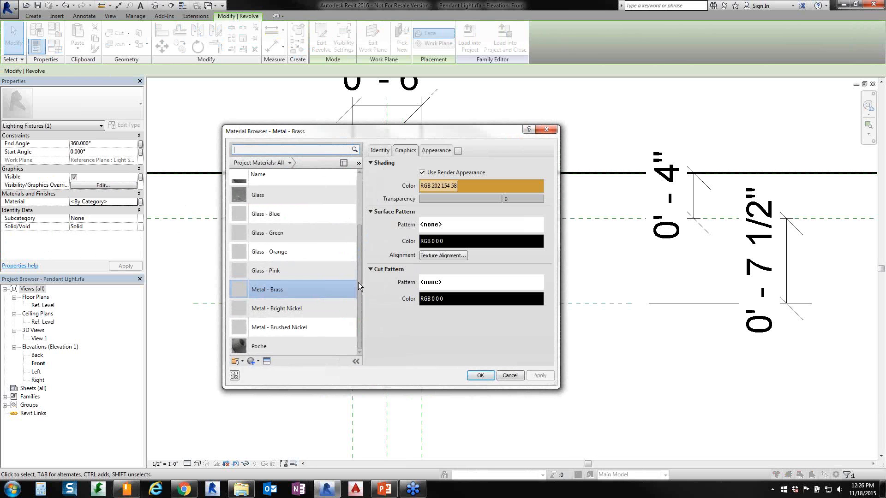
left_click_drag(358, 283, 358, 266)
left_click(311, 256)
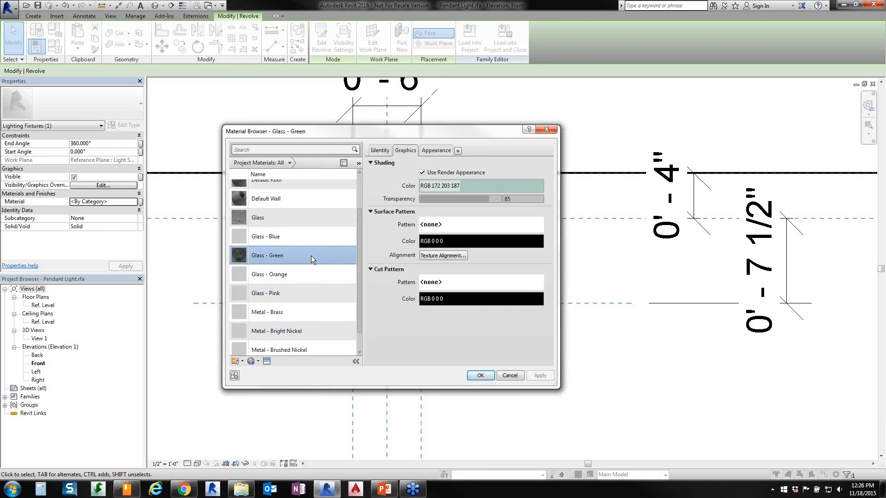
left_click(480, 375)
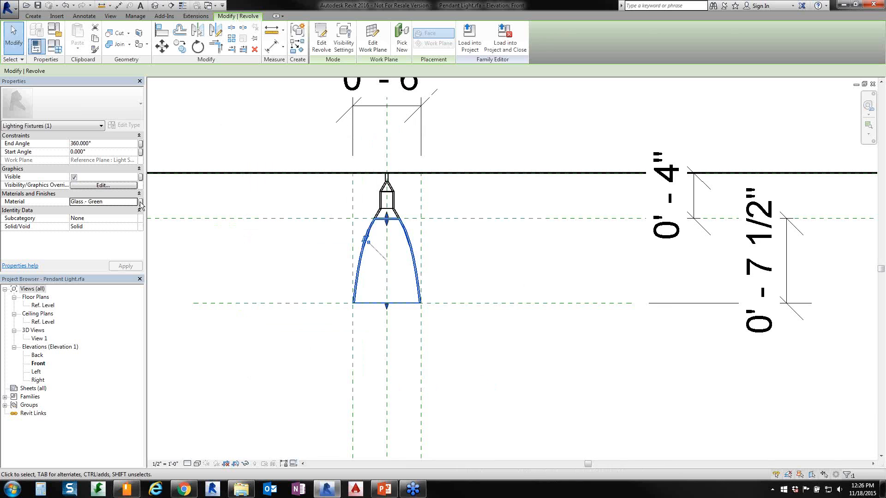
Associate the shade's material with the Glass Material family parameter.
left_click(140, 202)
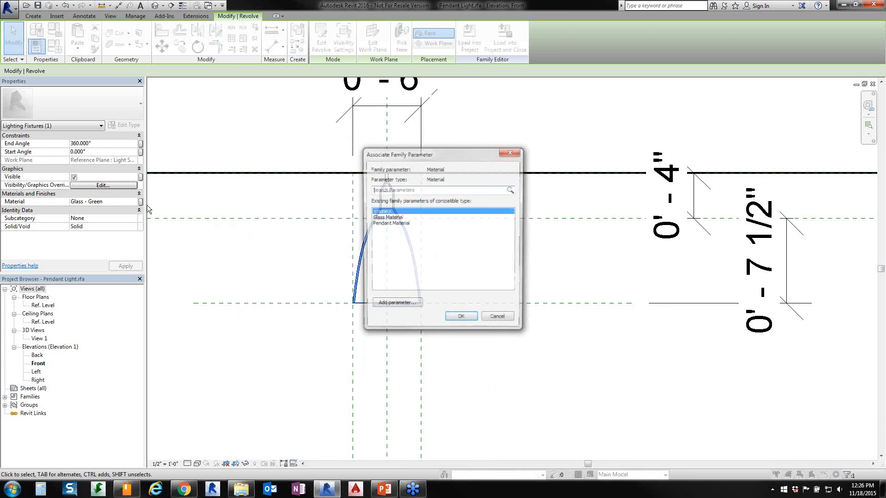
left_click(393, 217)
left_click(462, 319)
left_click(516, 368)
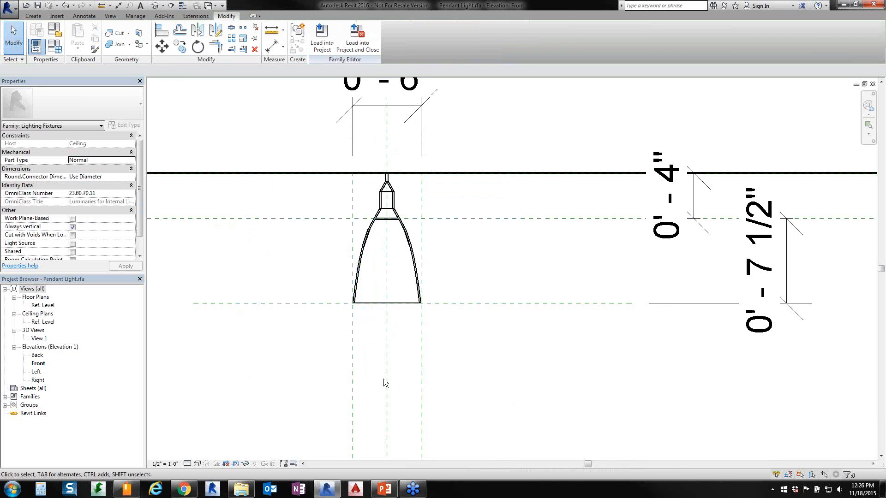
Set the Front elevation's visual style to Realistic, comparing it with Consistent Colors.
left_click(198, 464)
left_click(216, 427)
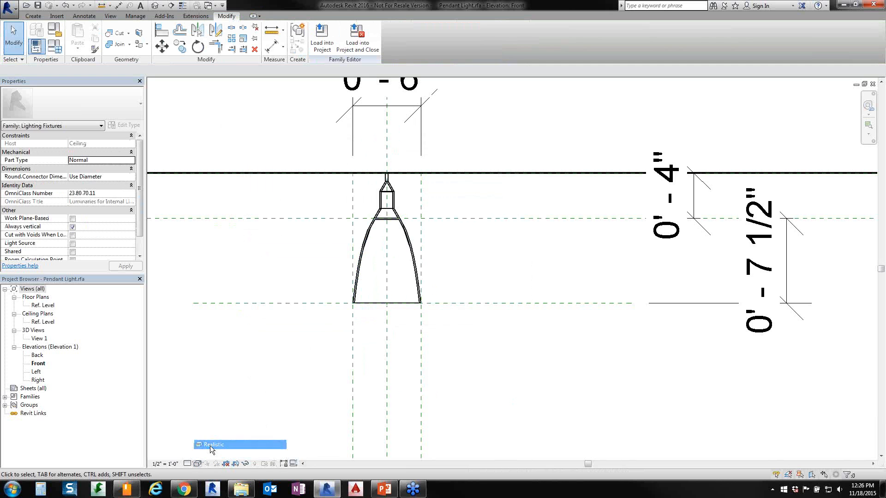
left_click(198, 463)
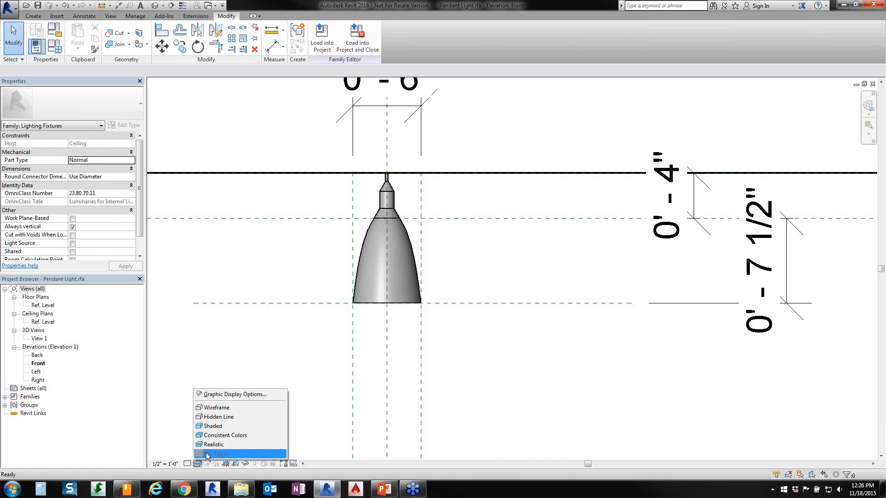
left_click(212, 446)
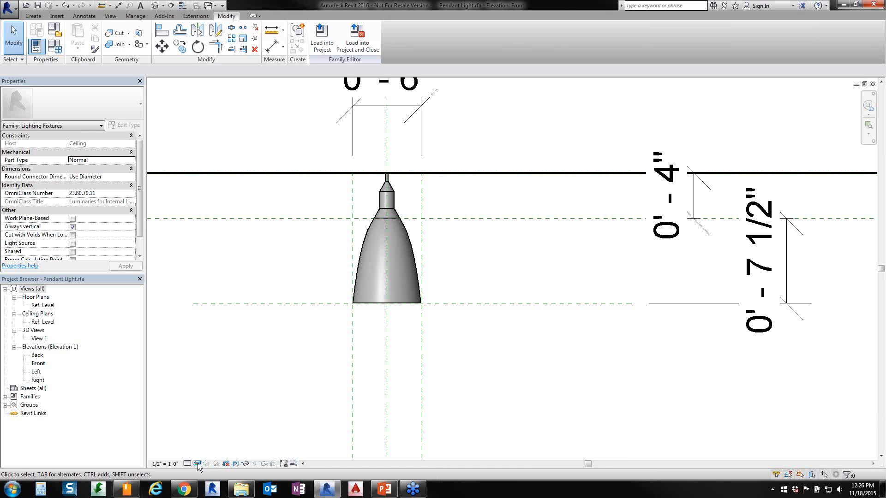
left_click(198, 464)
left_click(212, 436)
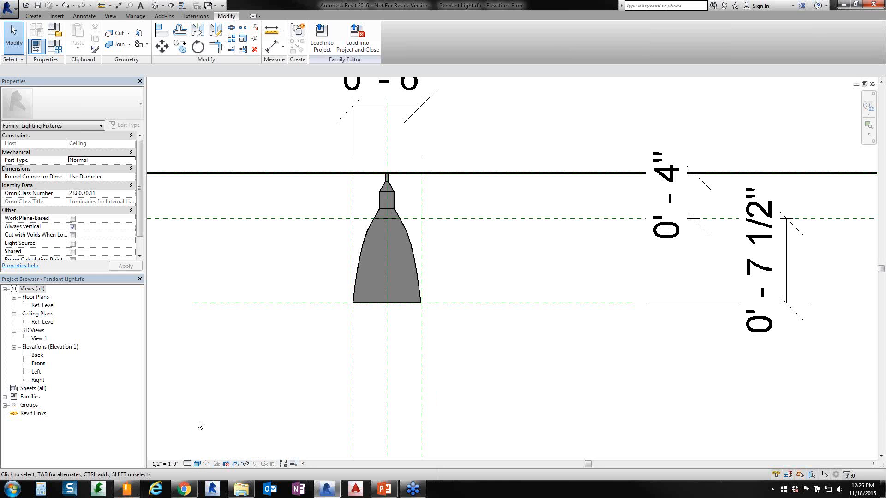
left_click(198, 464)
left_click(214, 445)
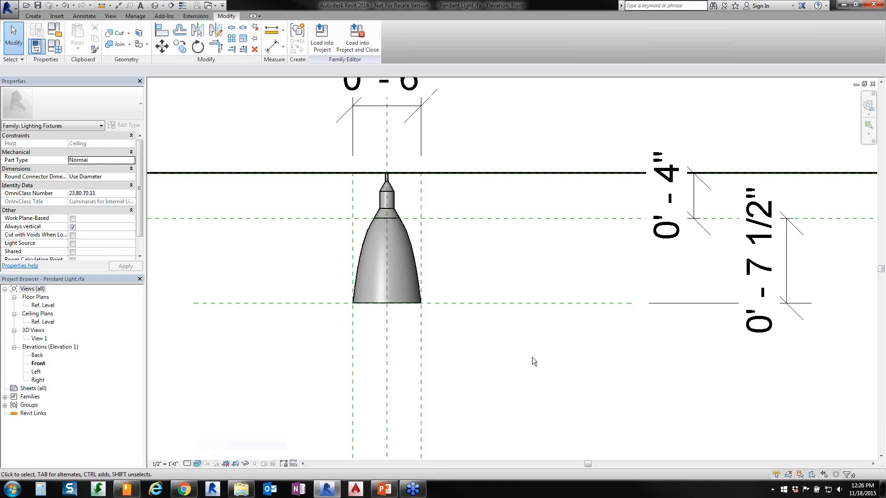
Check which family parameter the upper fixture body's material is associated with.
scroll(430, 254, "up", 2)
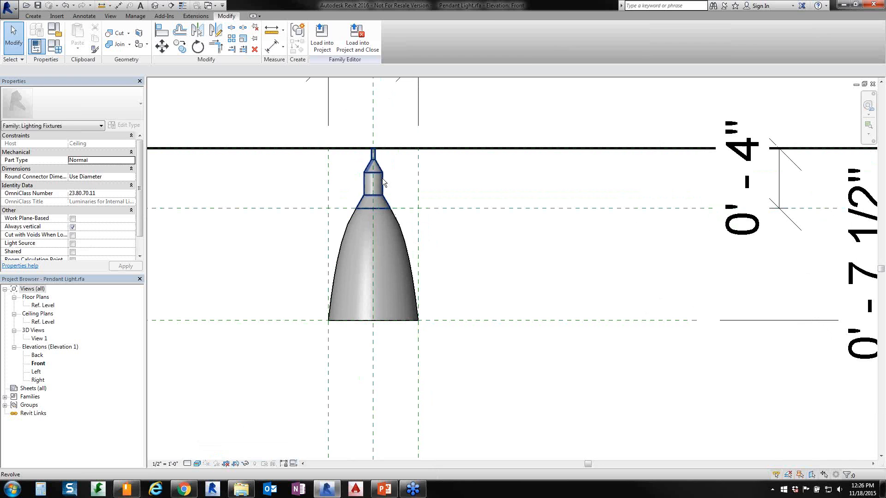
left_click(383, 180)
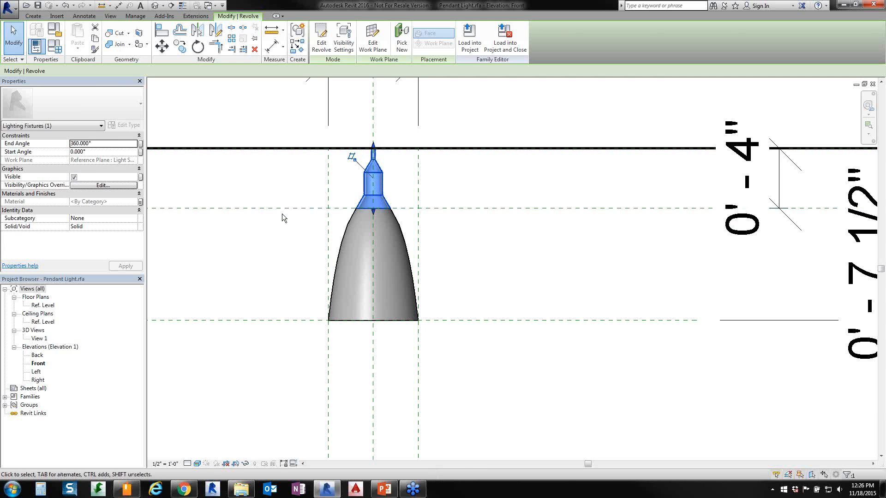
key("Escape")
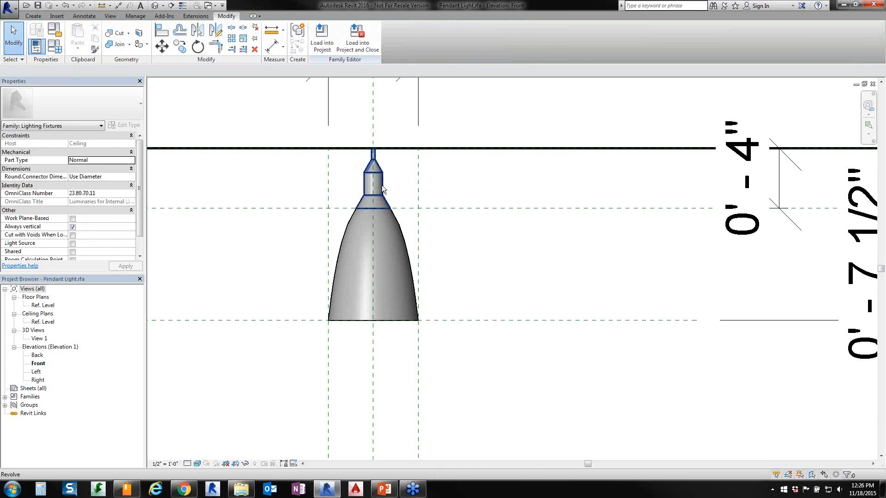
left_click(382, 185)
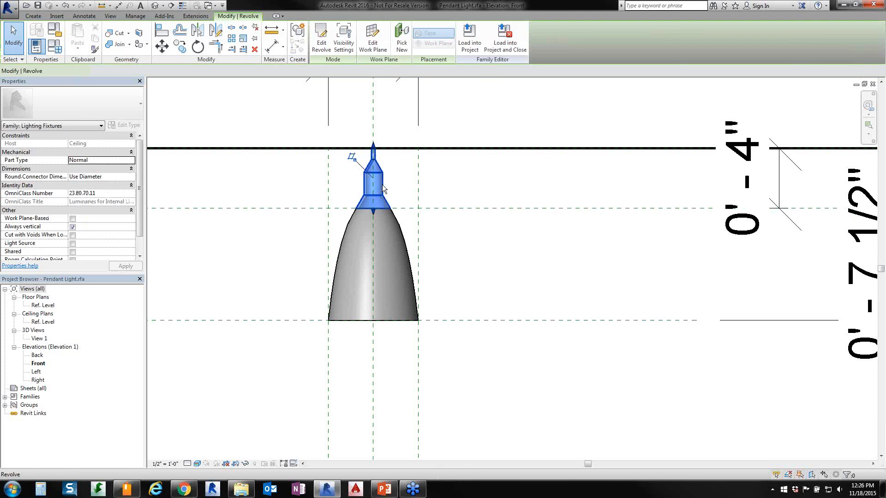
left_click(140, 203)
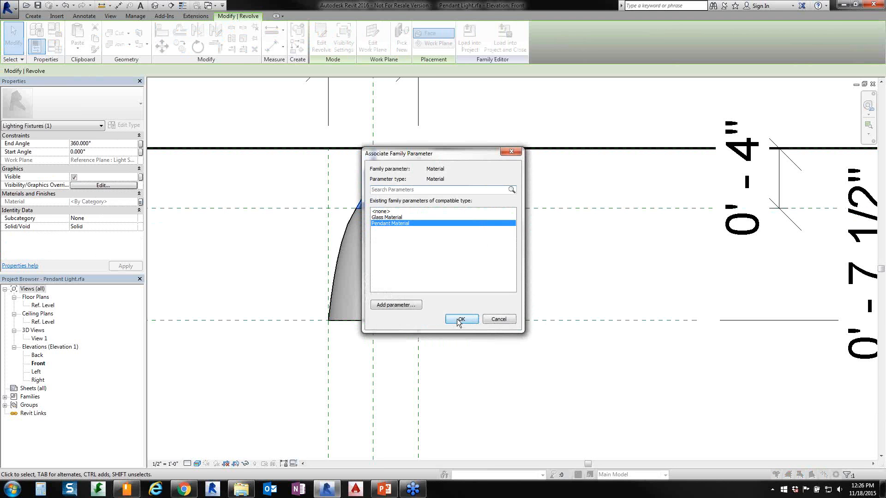
left_click(459, 319)
left_click(489, 283)
scroll(490, 283, "down", 2)
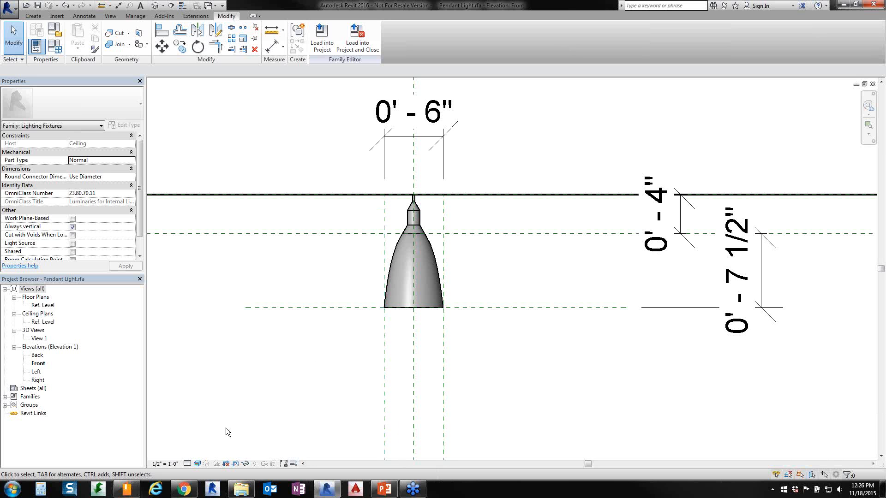
Open the 3D view View 1 and enable the family's Light Source option.
double_click(39, 339)
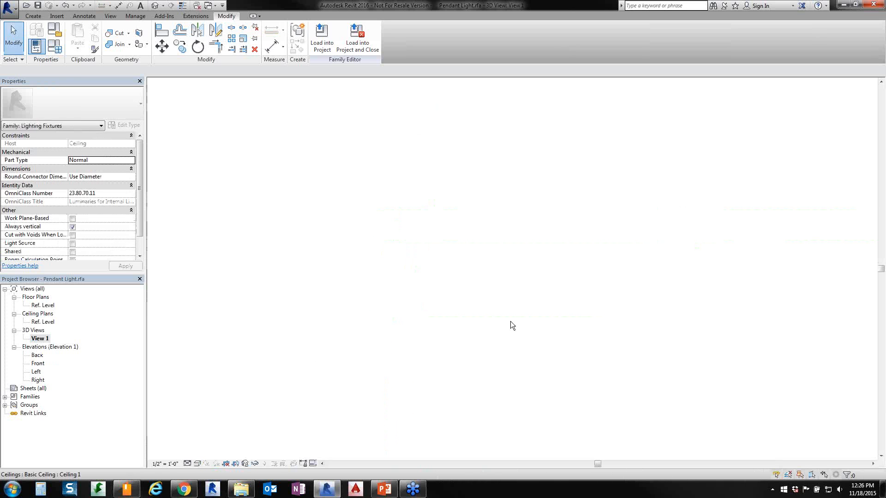
middle_click_drag(563, 328, 486, 254, "shift")
scroll(488, 253, "up", 2)
scroll(501, 255, "up", 3)
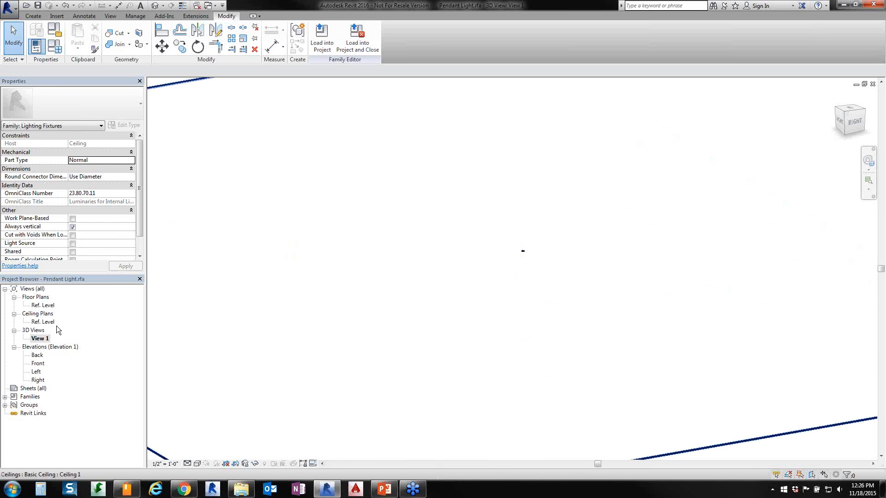
left_click(73, 243)
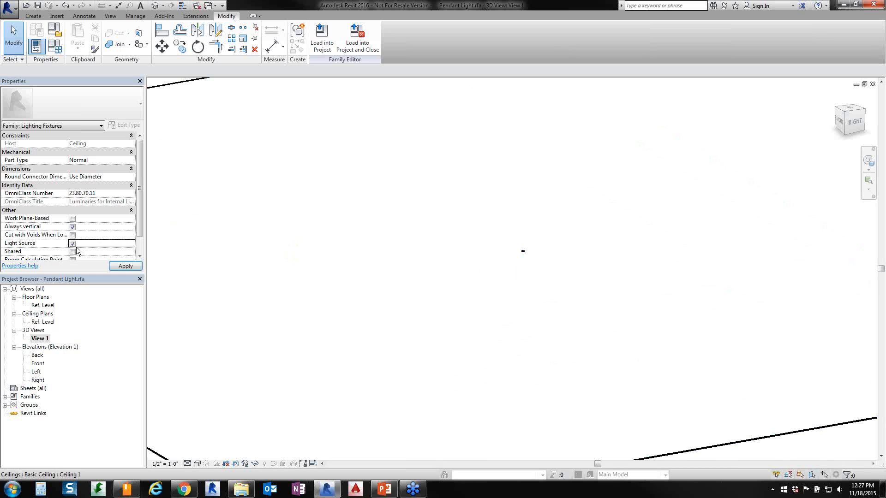
Apply the family's Light Source option and define the light source as emitting from a line with photometric web distribution.
left_click(125, 266)
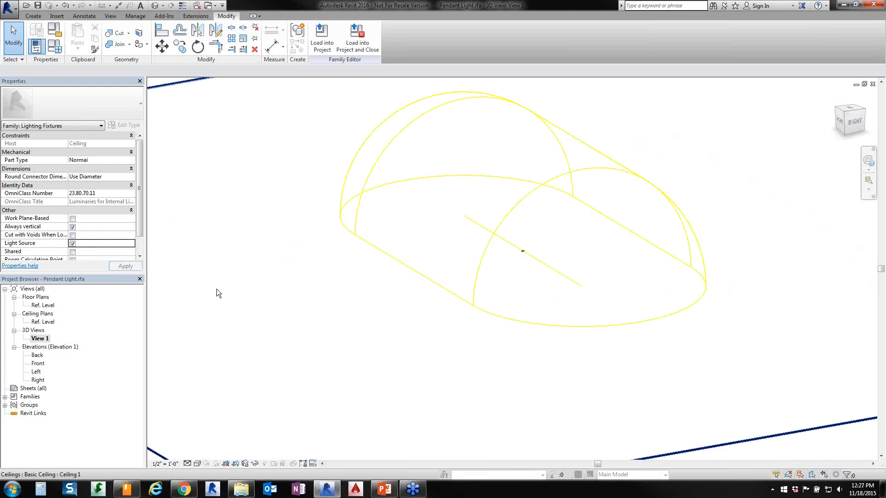
scroll(313, 280, "down", 4)
left_click(336, 232)
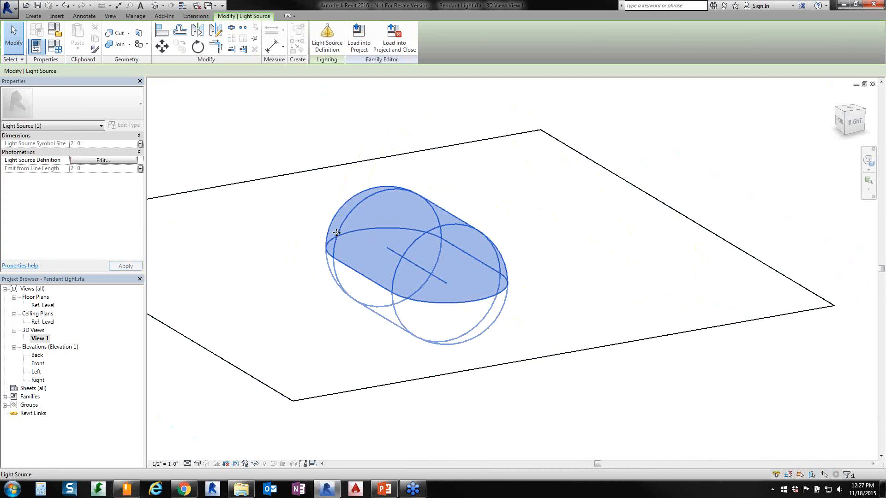
left_click(329, 48)
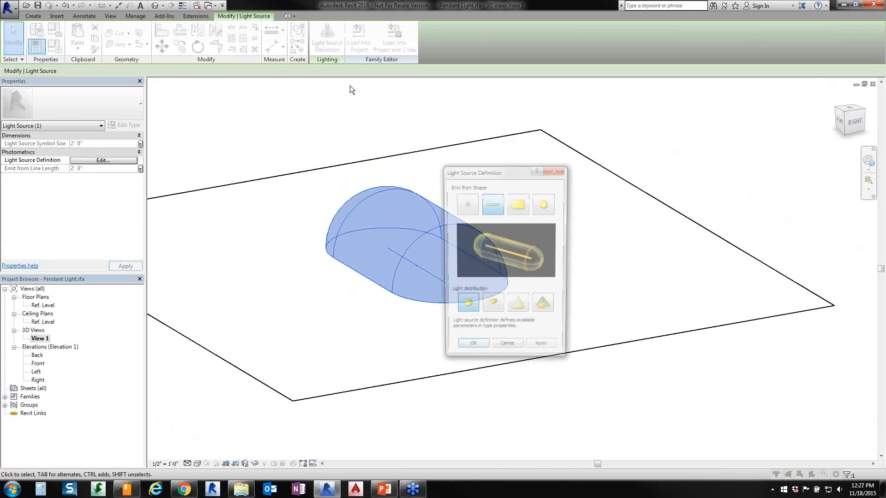
left_click(545, 307)
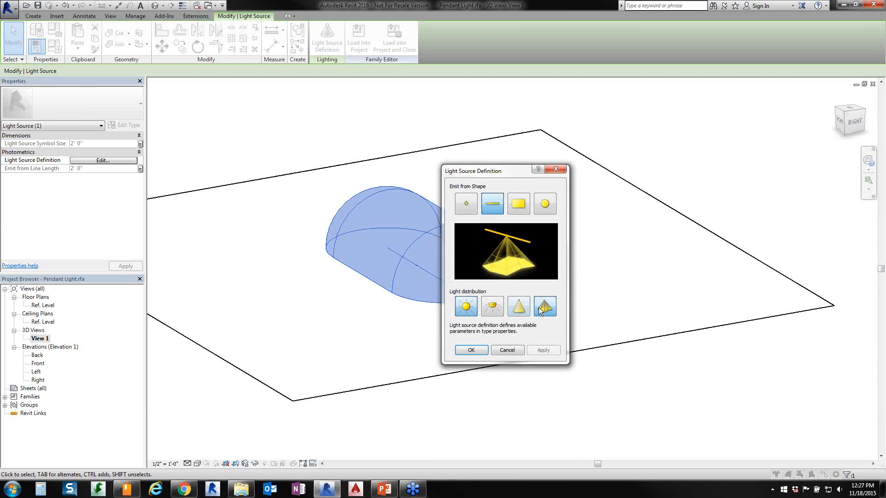
left_click(475, 350)
left_click(422, 425)
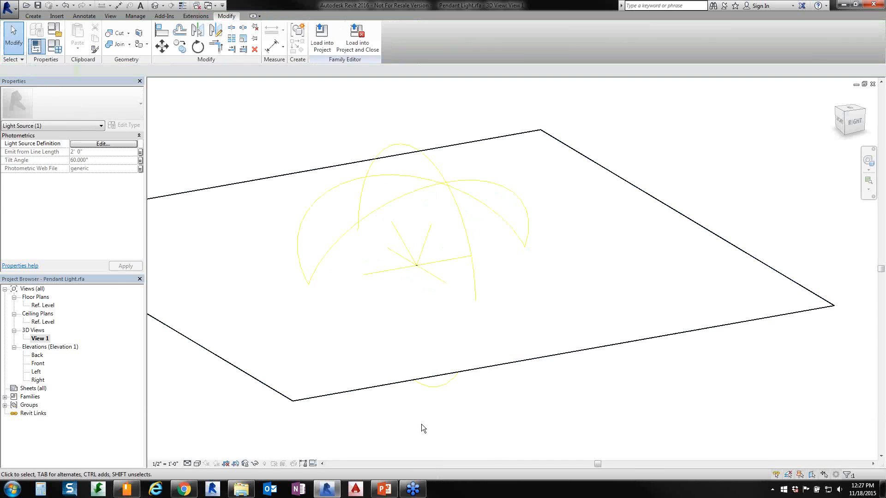
Assign spot_ideal.ies as the light source's photometric web file in the family type parameters.
left_click(429, 243)
left_click(54, 46)
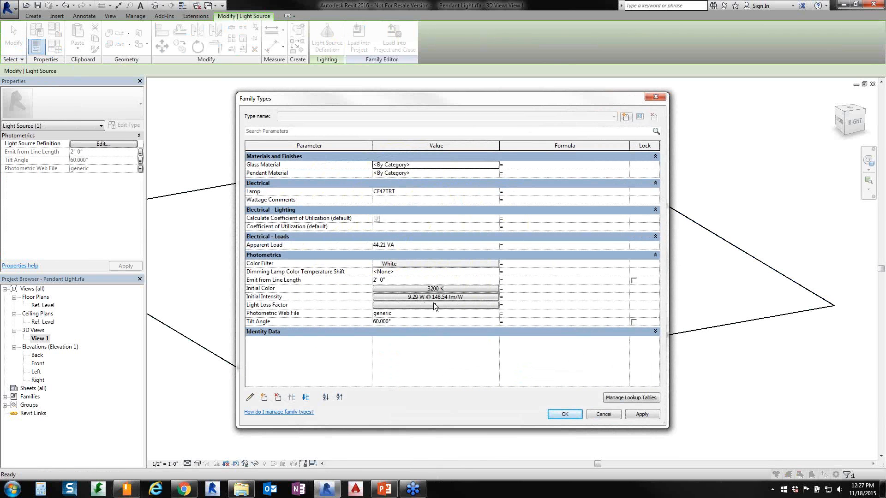
left_click(438, 312)
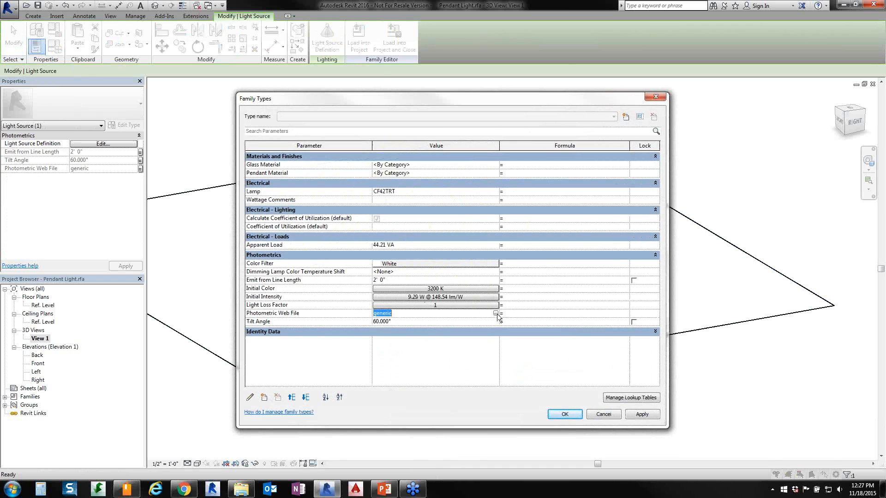
left_click(498, 314)
left_click(323, 300)
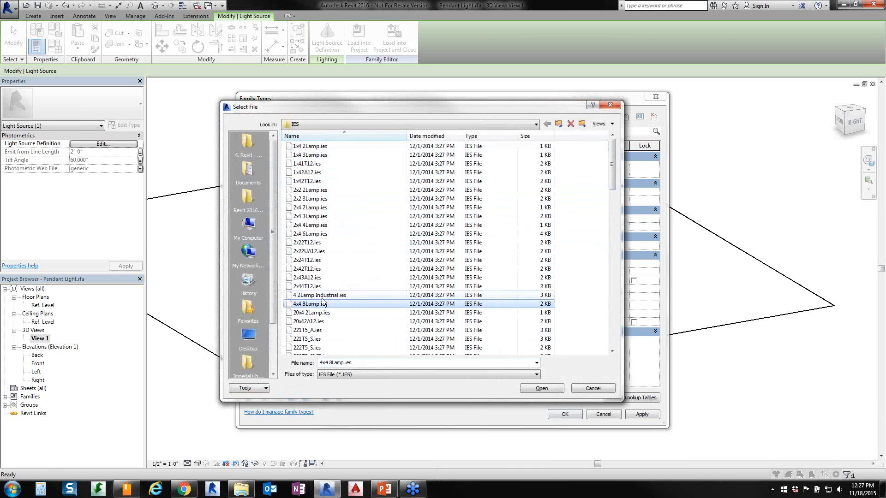
type("spot_ideal")
left_click(542, 388)
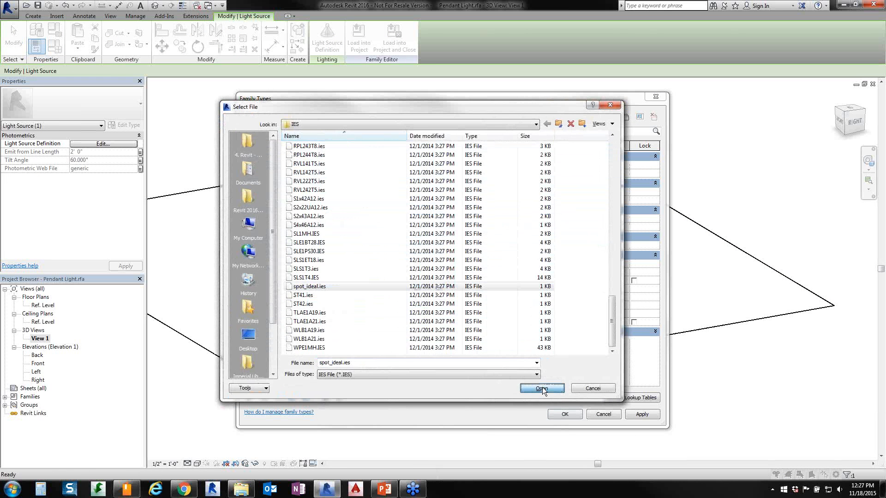
Set the light source's tilt angle to 90° and apply the family type changes.
left_click(382, 322)
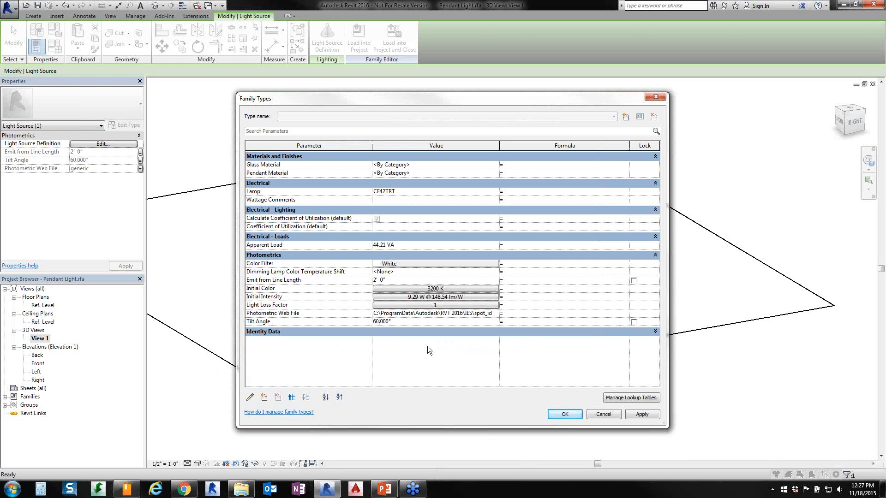
key("BackSpace")
key("BackSpace")
type("90")
left_click(642, 413)
left_click(564, 414)
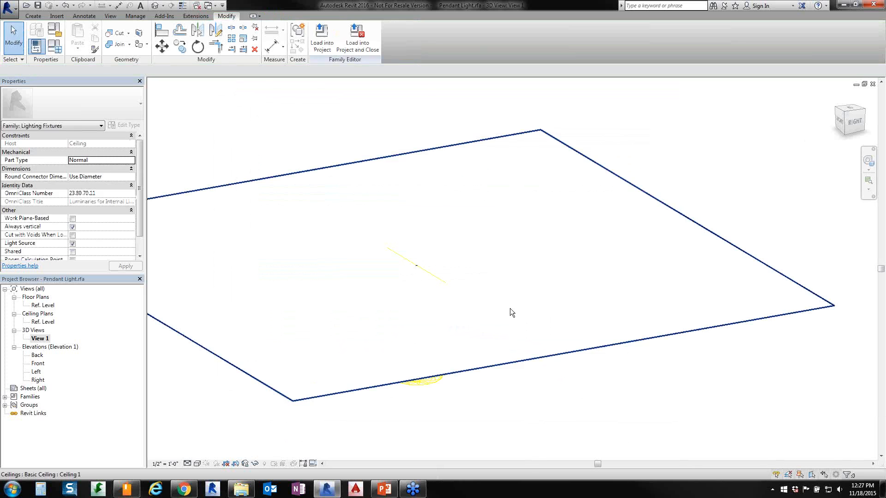
Display the 3D view as wireframe and inspect the pendant geometry inside its light distribution shape.
middle_click_drag(494, 359, 396, 338, "shift")
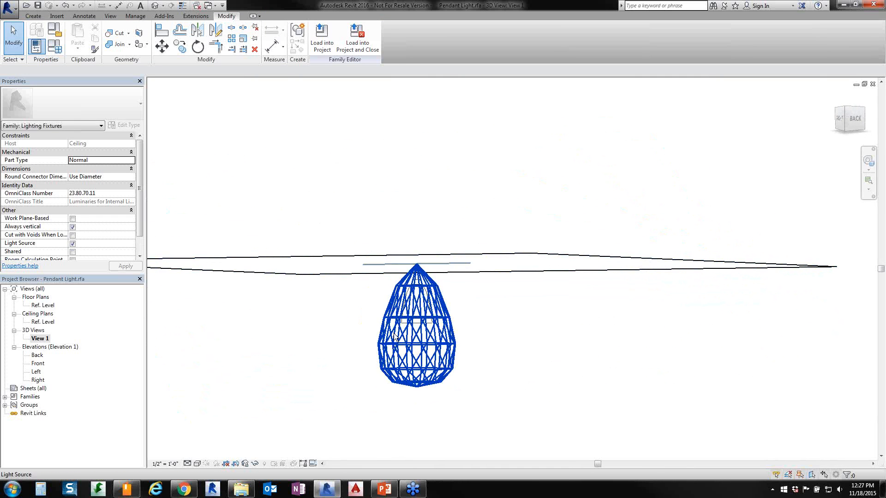
left_click(197, 463)
left_click(215, 408)
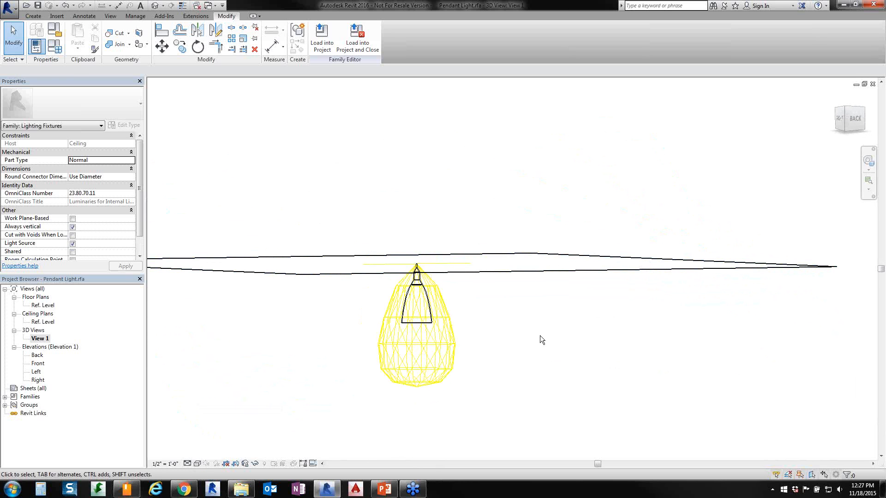
middle_click_drag(540, 337, 756, 429, "shift")
scroll(480, 306, "up", 5)
middle_click_drag(522, 192, 530, 219, "shift")
scroll(530, 219, "down", 3)
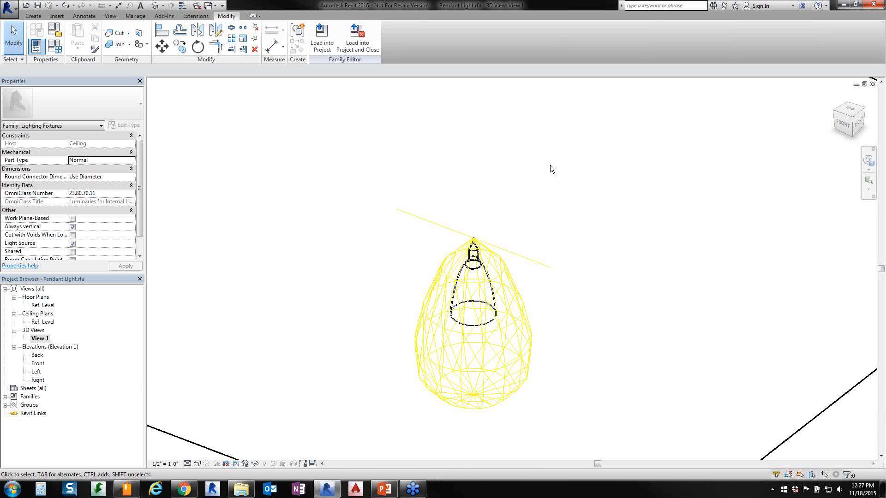
Place a Power - Balanced electrical connector on the small face at the very top of the pendant and select the connector.
left_click(34, 15)
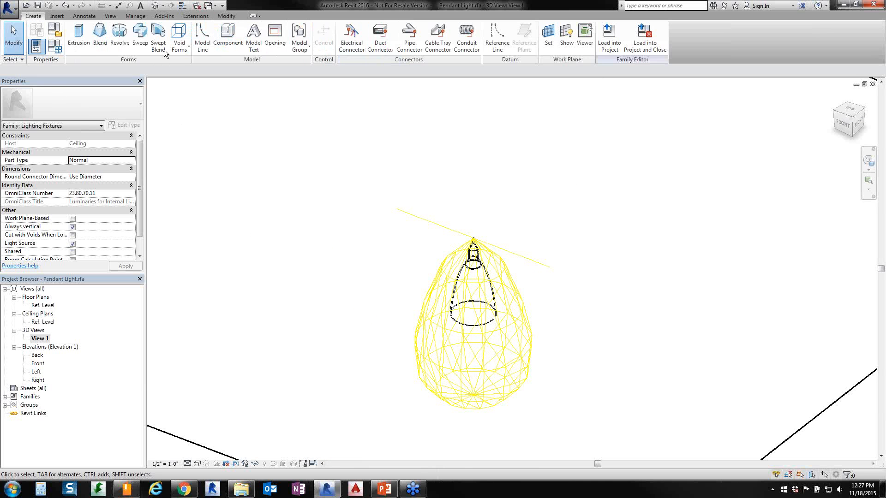
left_click(352, 48)
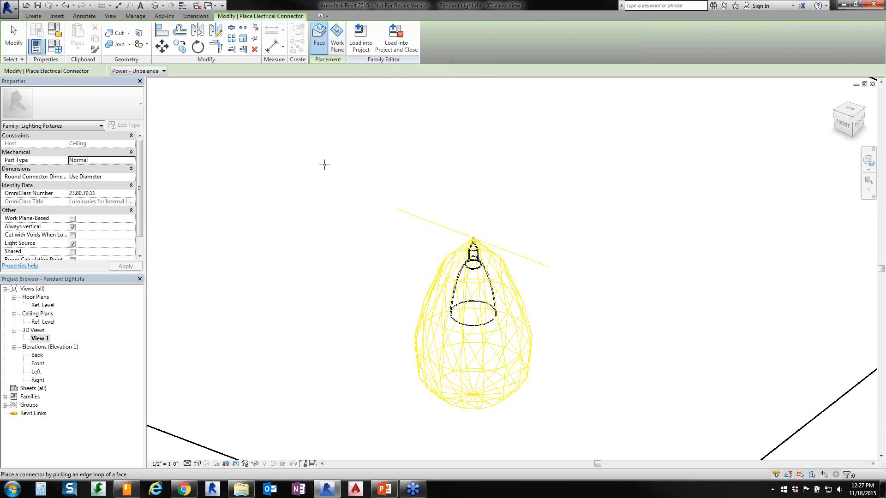
left_click(163, 71)
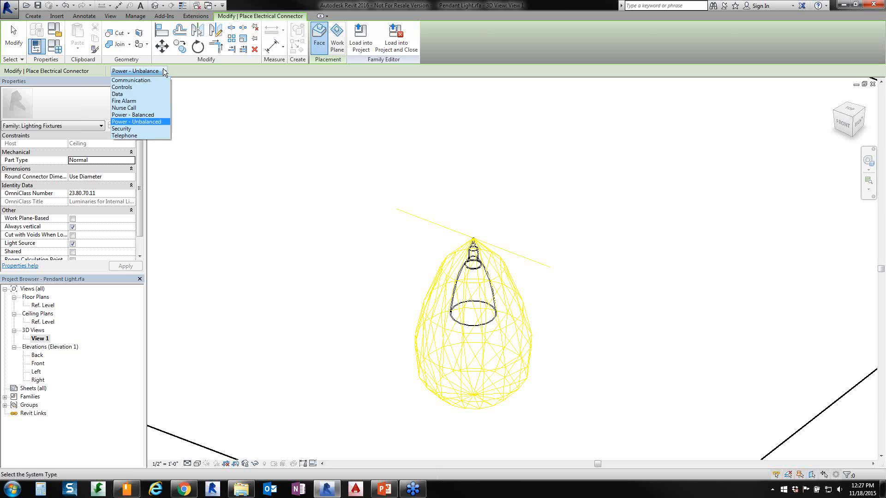
left_click(146, 117)
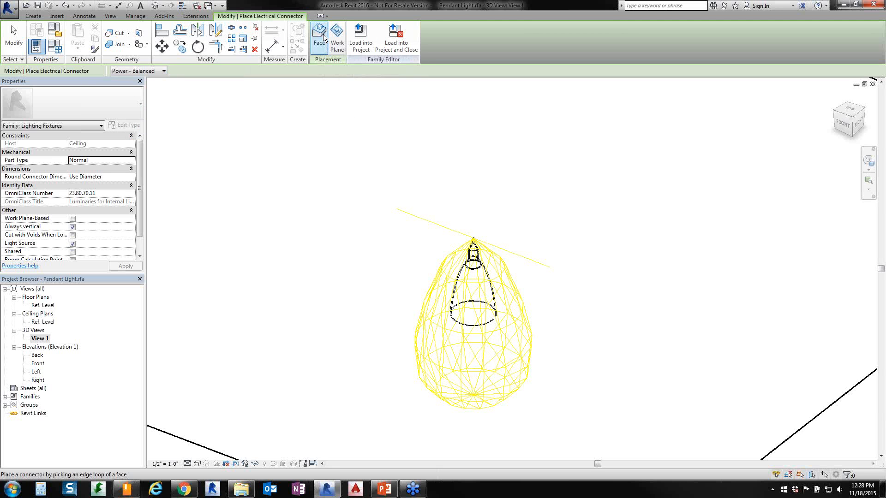
scroll(475, 242, "up", 5)
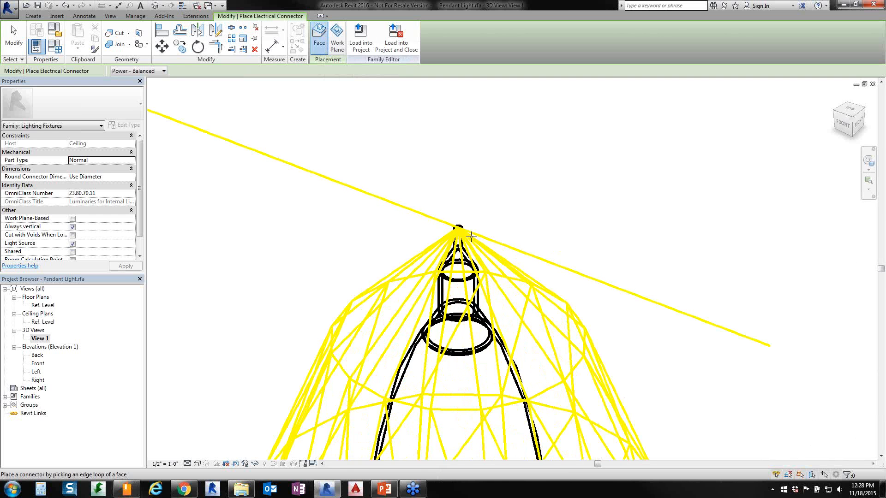
scroll(455, 226, "up", 3)
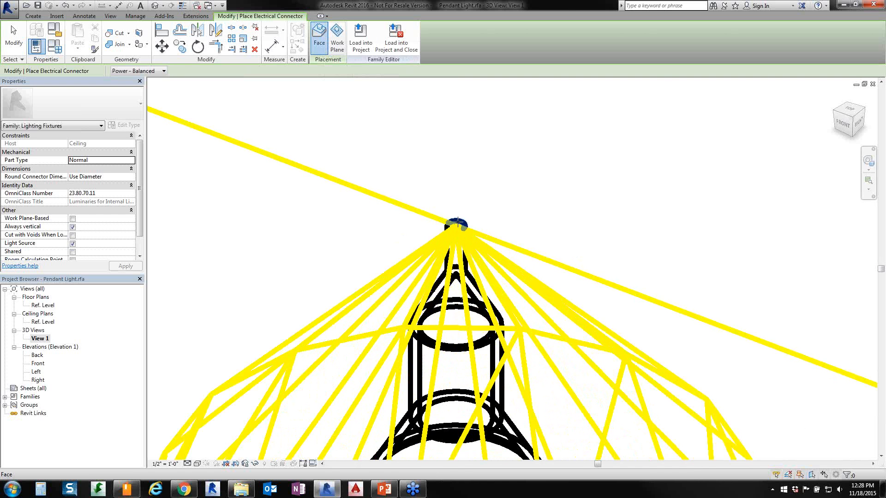
scroll(457, 225, "down", 1)
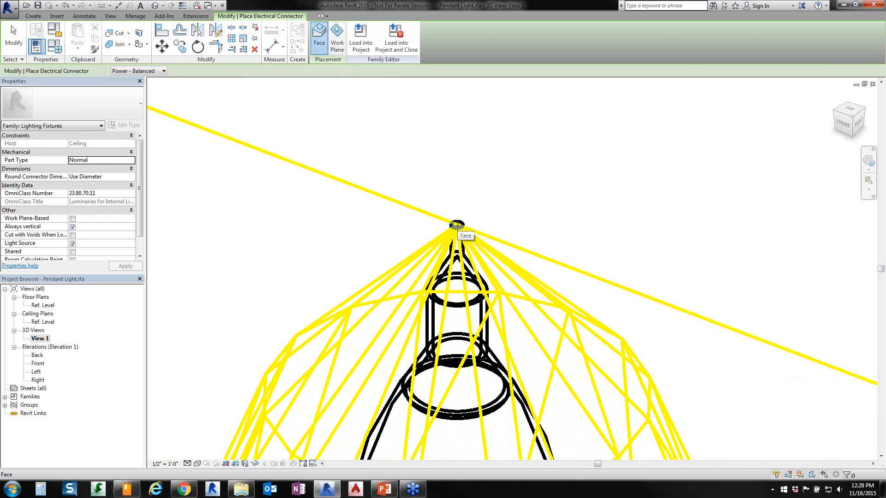
left_click(457, 225)
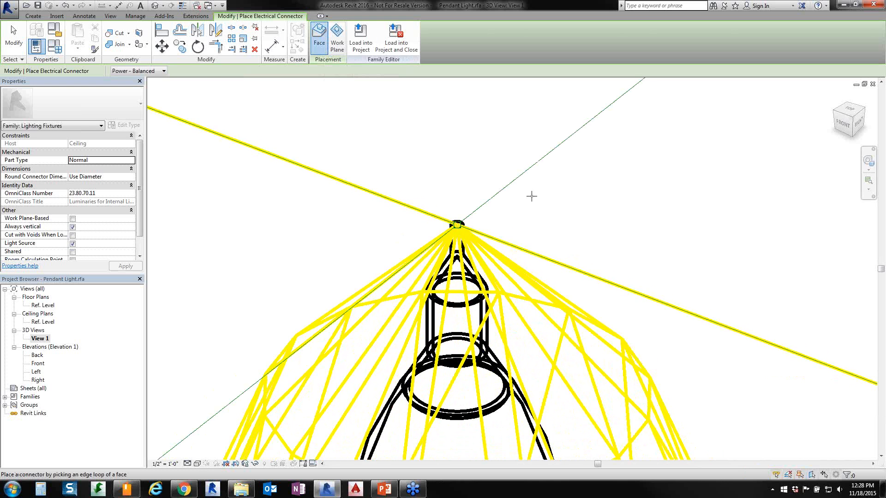
scroll(531, 196, "down", 2)
scroll(560, 187, "down", 2)
scroll(530, 192, "down", 1)
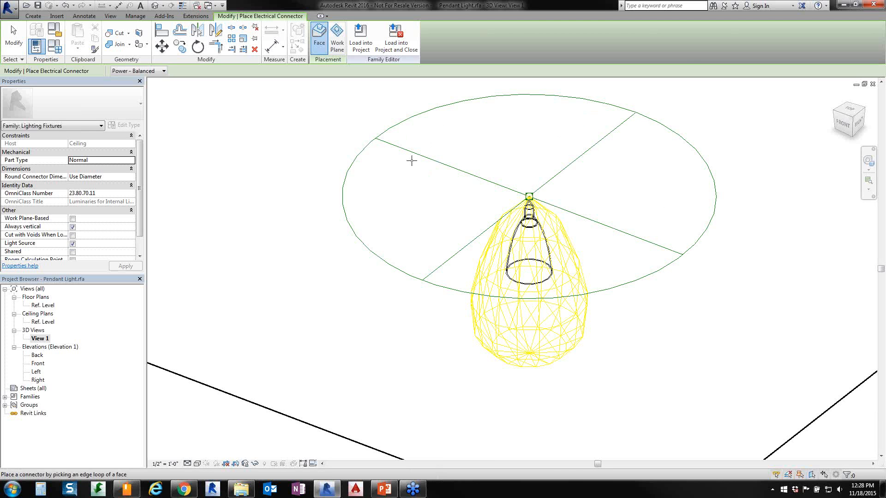
left_click(13, 40)
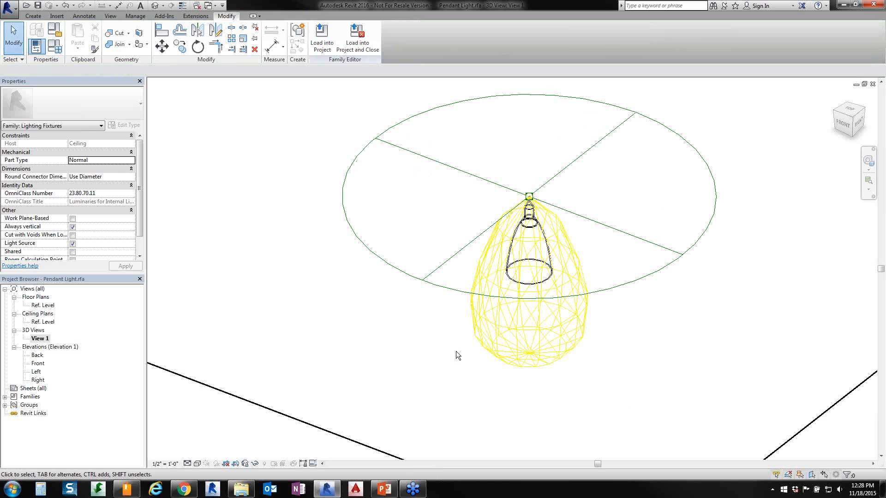
left_click(628, 284)
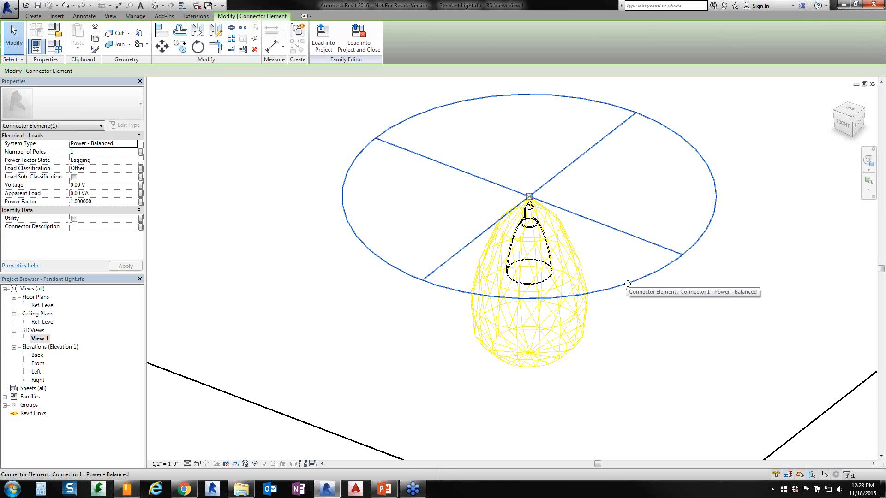
left_click(633, 287)
left_click(627, 284)
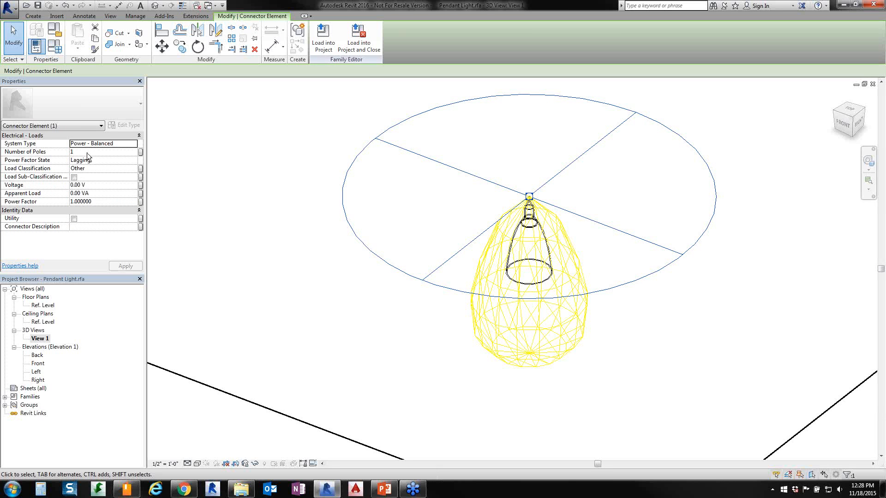
Try to set the connector's voltage to 277 V and apparent load to 44.21 VA, and to clear its power factor.
left_click(94, 185)
type("277")
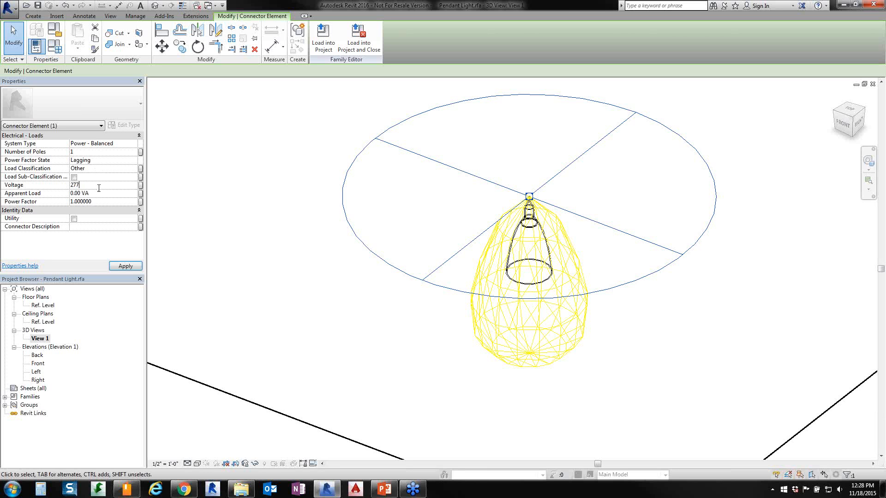
left_click(98, 193)
type("44")
double_click(104, 203)
key("BackSpace")
key("Return")
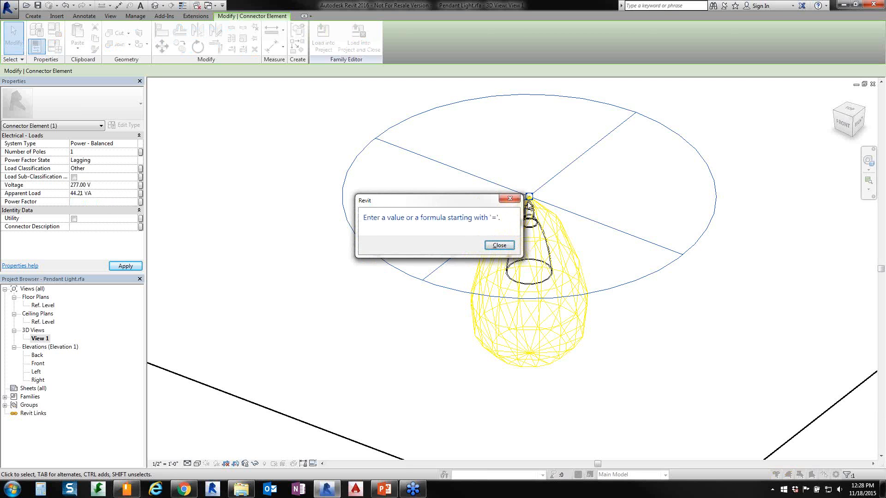
left_click(510, 198)
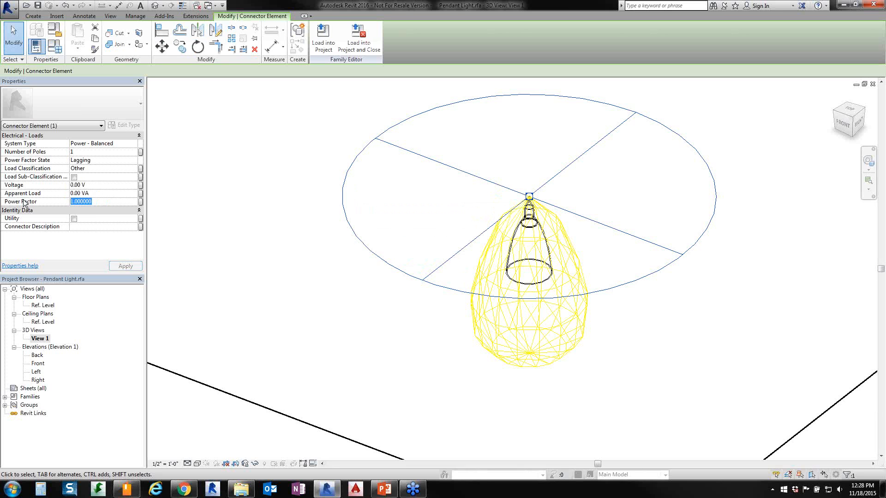
key("BackSpace")
key("Return")
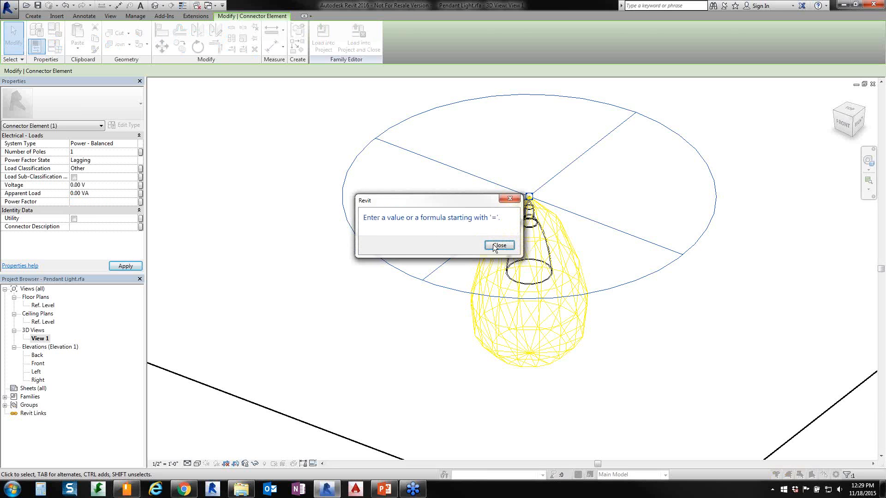
left_click(494, 248)
Set the electrical connector's power factor to 0.95.
left_click_drag(90, 202, 65, 202)
type(".")
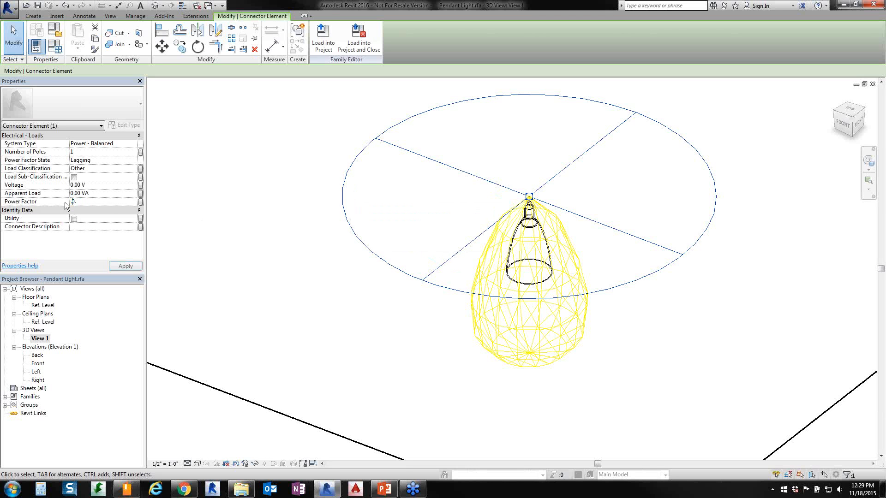
type("95")
left_click(103, 178)
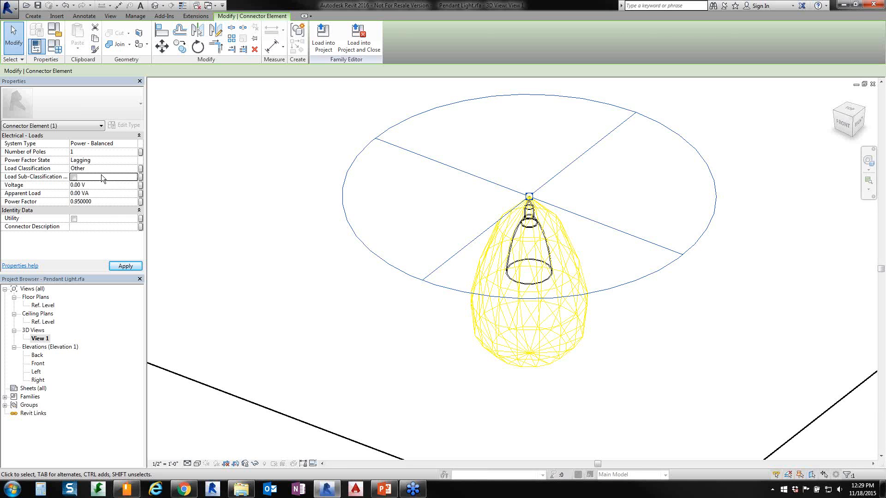
left_click(74, 178)
left_click(75, 177)
Change the electrical connector's load classification to Lighting.
left_click(98, 168)
left_click(134, 169)
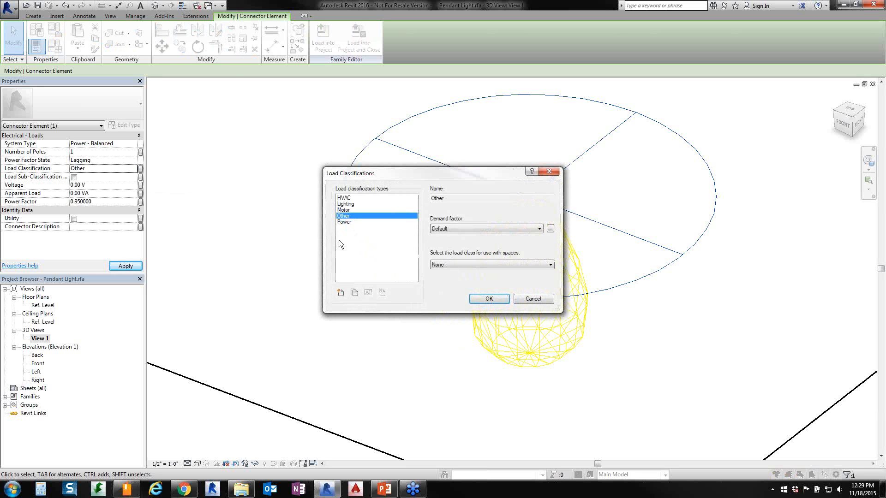
left_click(347, 204)
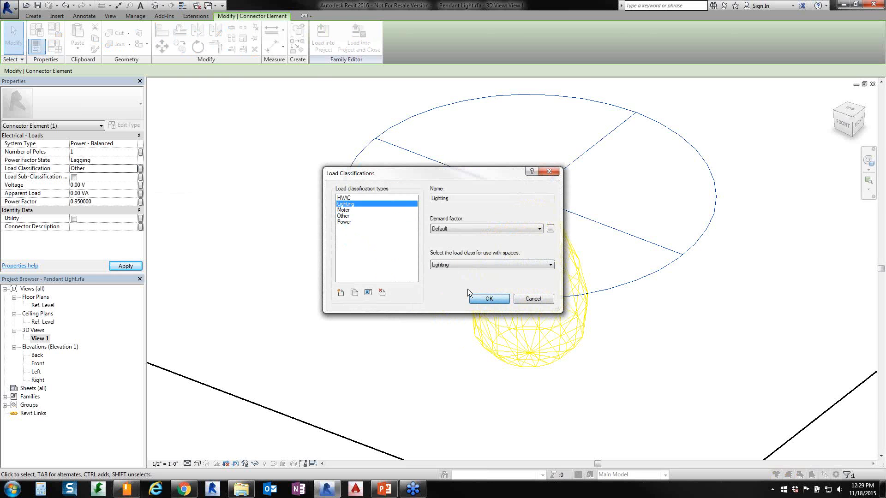
left_click(489, 299)
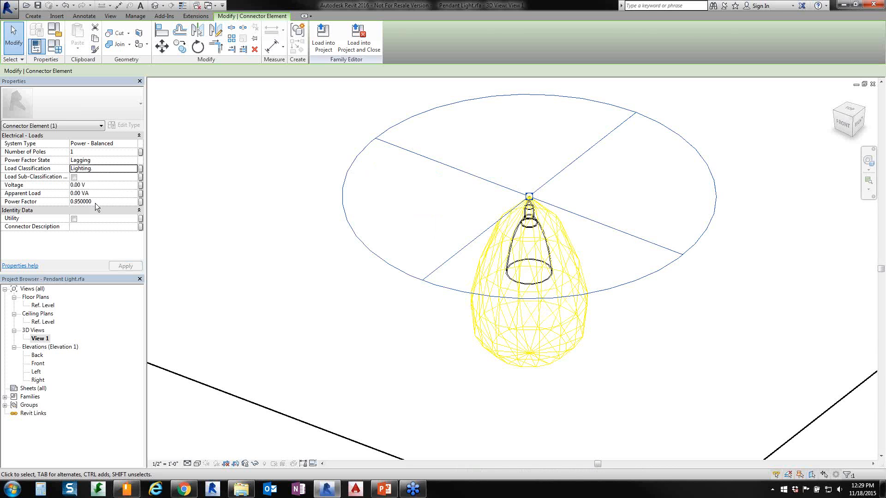
Set the electrical connector's voltage to 277 V and its apparent load to 44.21 VA, and apply the changes.
left_click(93, 186)
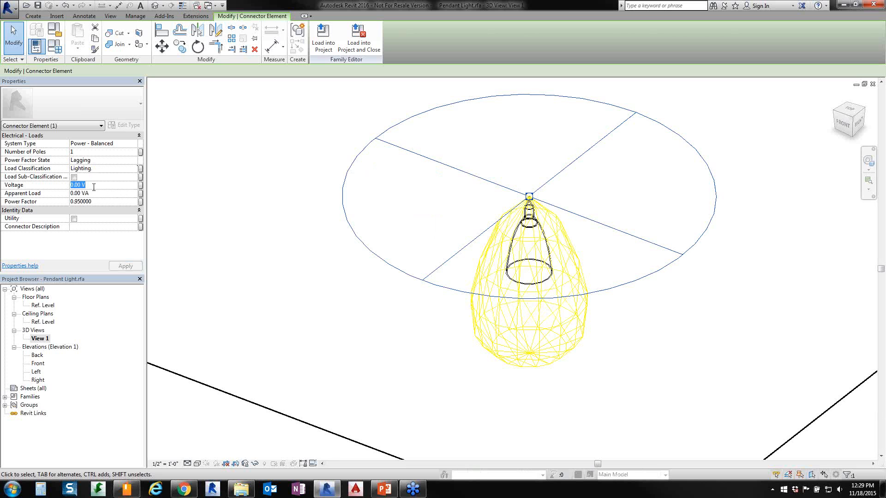
type("277")
left_click(102, 194)
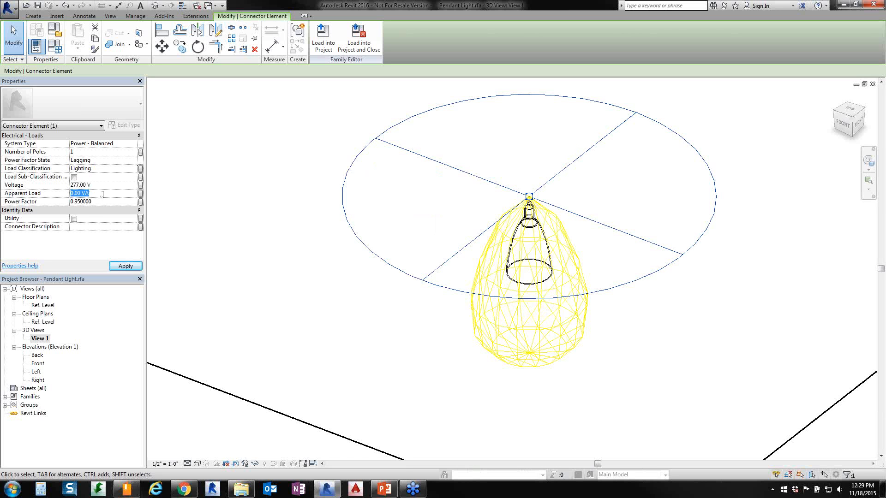
type("44.21")
left_click(105, 204)
left_click(125, 266)
left_click(422, 368)
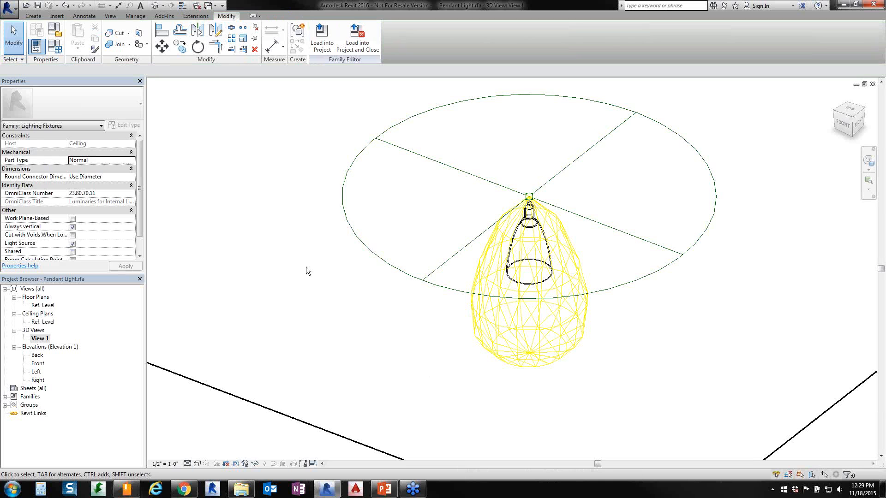
Reselect the electrical connector to check its load properties, and view the whole pendant fixture and ceiling from another angle.
left_click(452, 290)
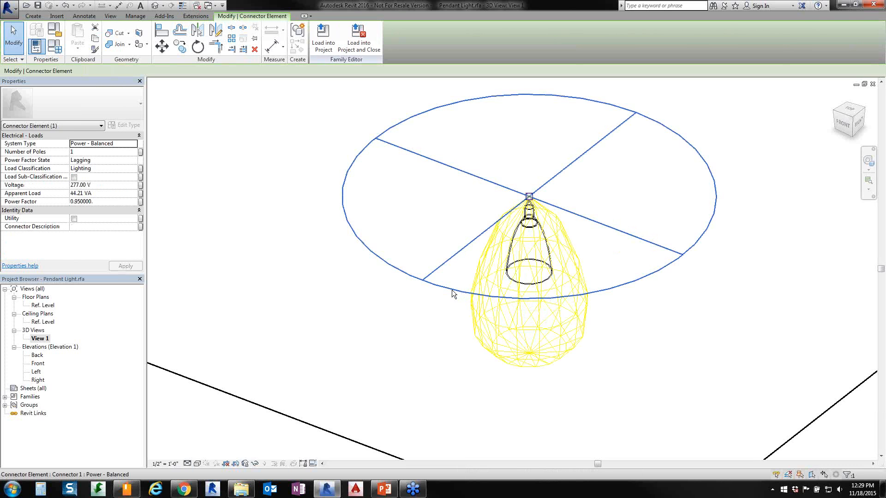
left_click(400, 327)
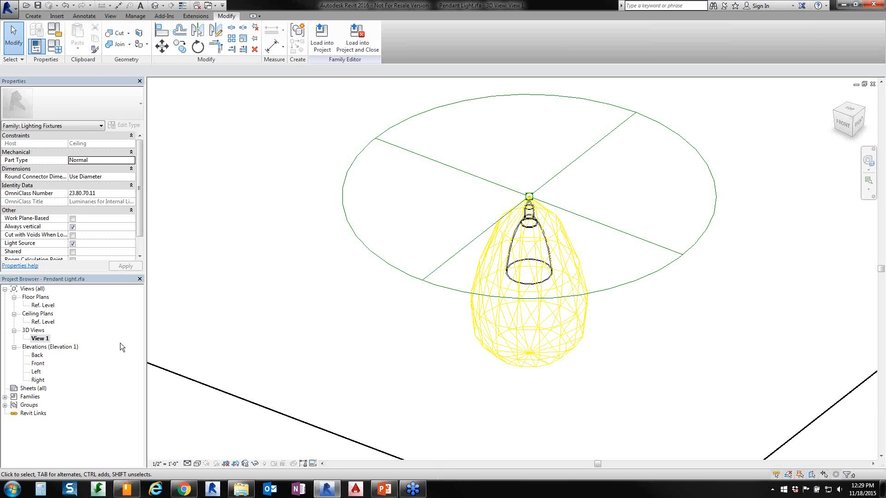
middle_click(254, 304)
middle_click(254, 304)
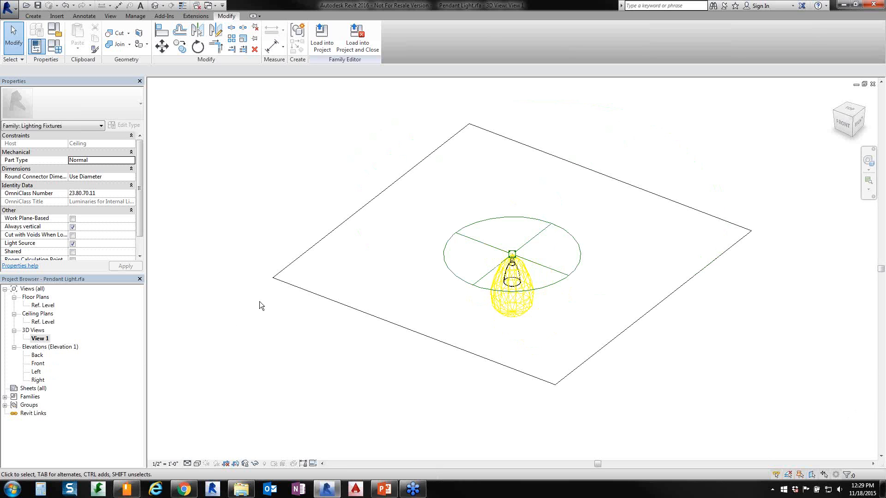
middle_click_drag(591, 333, 581, 367, "shift")
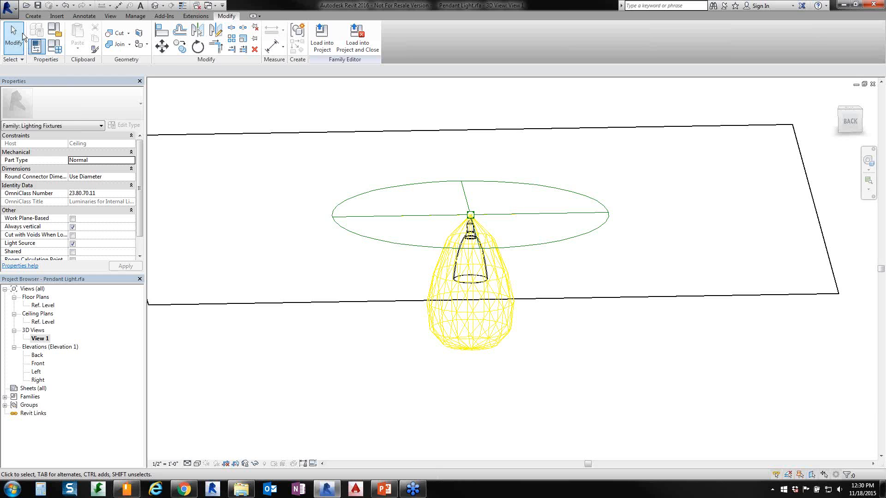
Browse for an existing family to open and search the US Imperial Annotations folder for generic annotation and tag families.
left_click(14, 10)
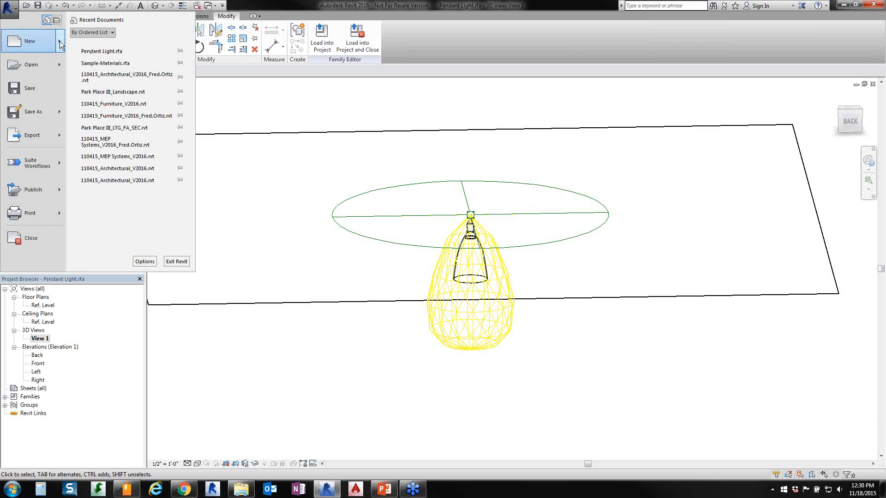
mouse_move(62, 40)
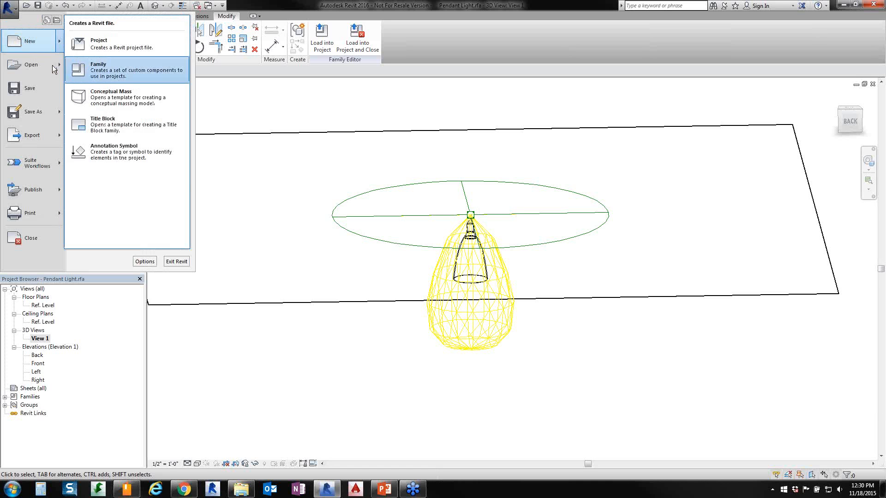
mouse_move(52, 66)
left_click(106, 69)
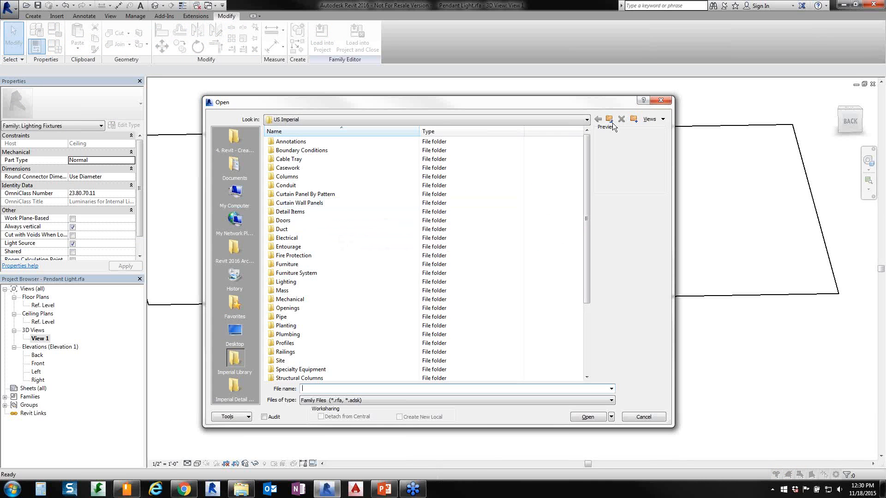
left_click_drag(672, 427, 666, 320)
double_click(286, 143)
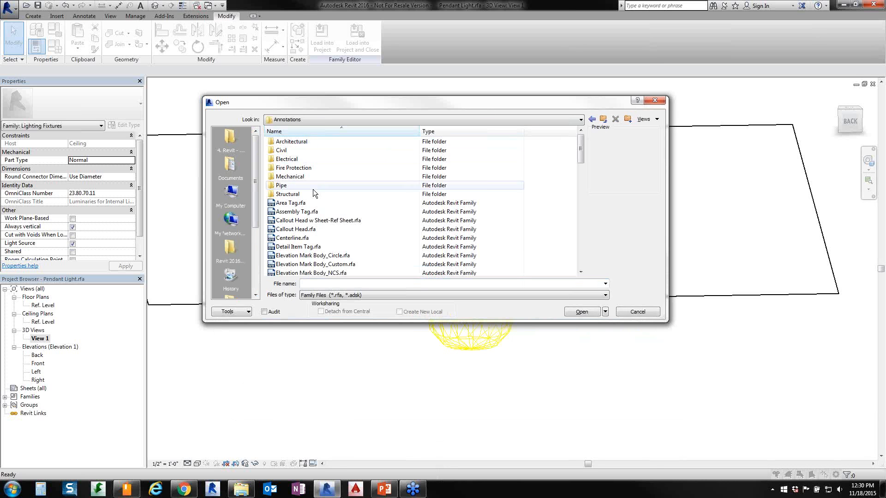
left_click(302, 247)
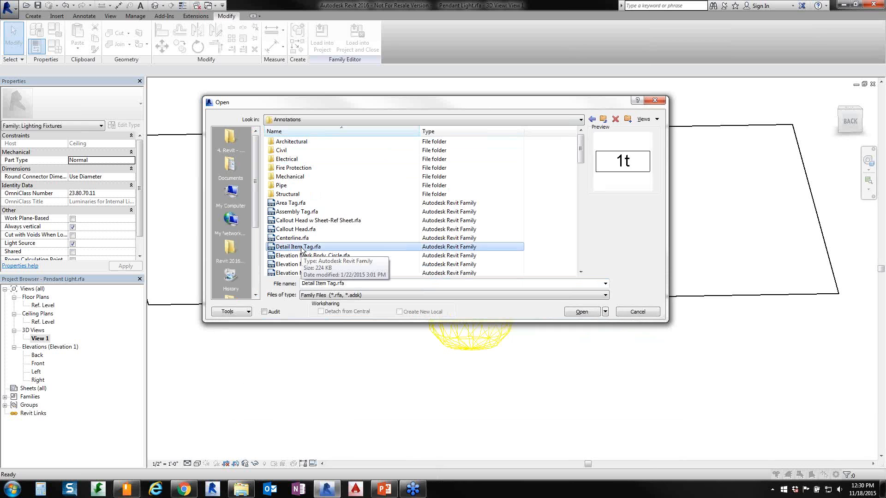
key("g")
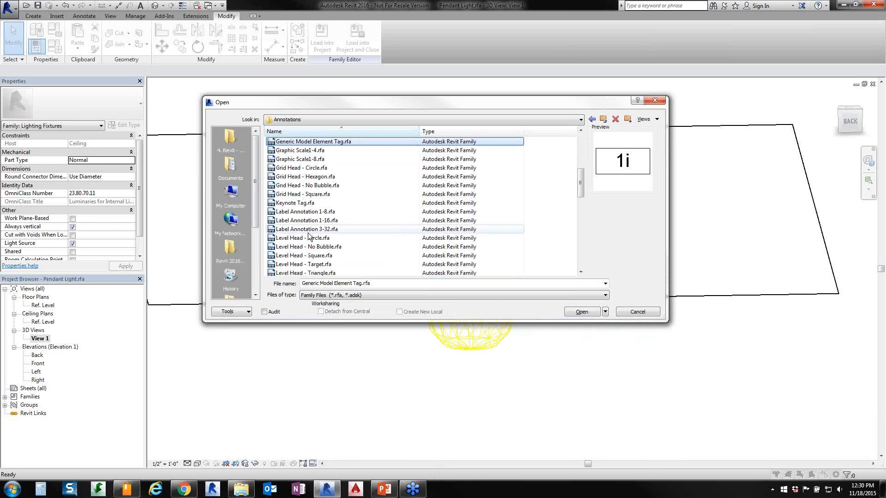
left_click(308, 233)
key("g")
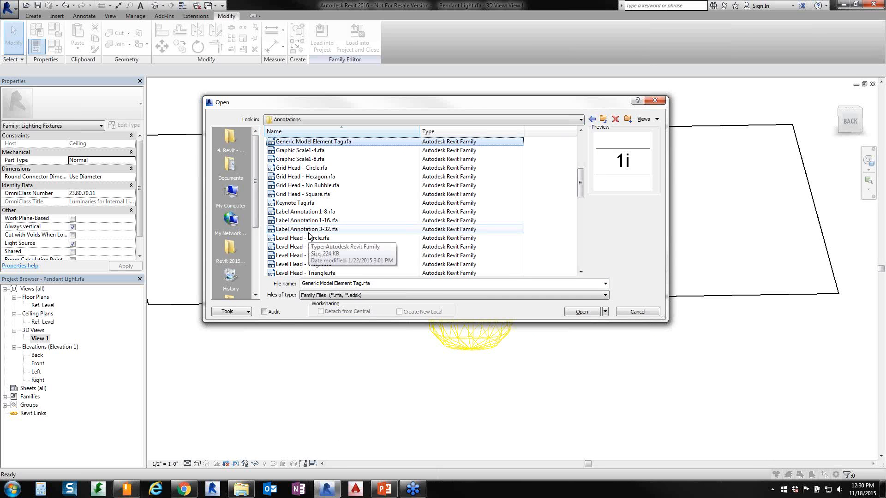
left_click(307, 205)
scroll(306, 207, "up", 1)
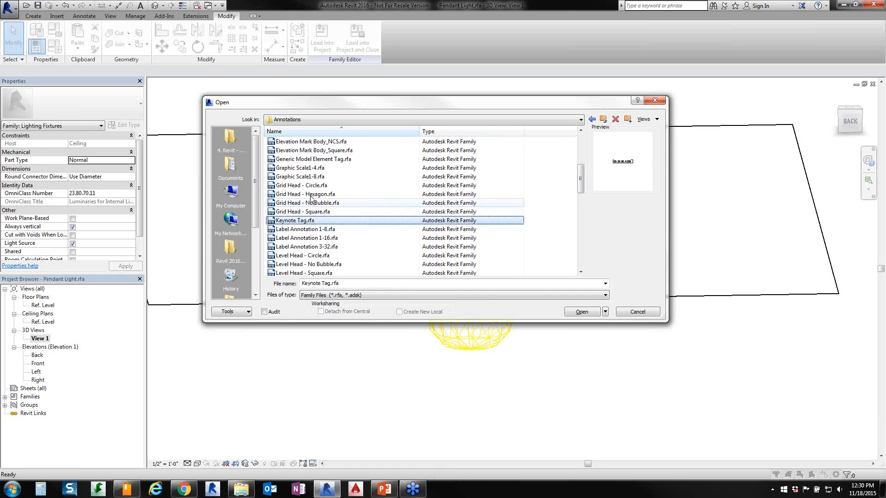
scroll(308, 198, "up", 2)
Look in the Generic library folder and return to the Annotations folder.
left_click(601, 120)
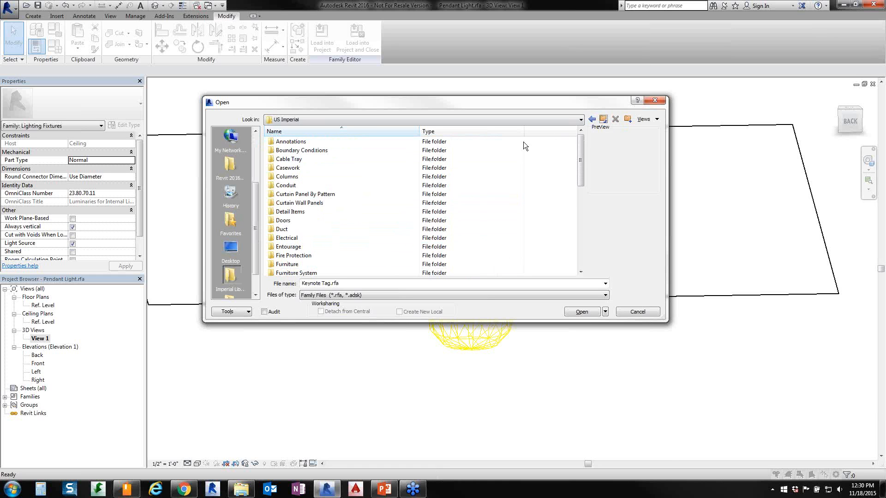
left_click(606, 121)
double_click(287, 141)
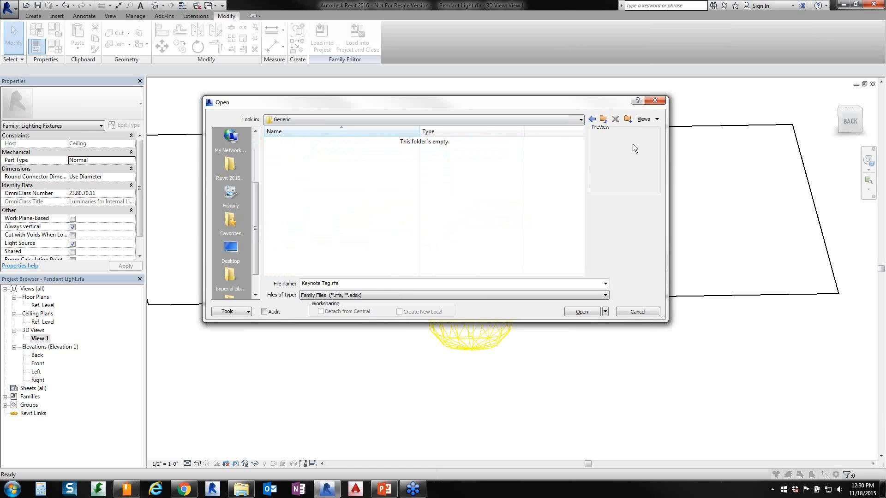
left_click(604, 121)
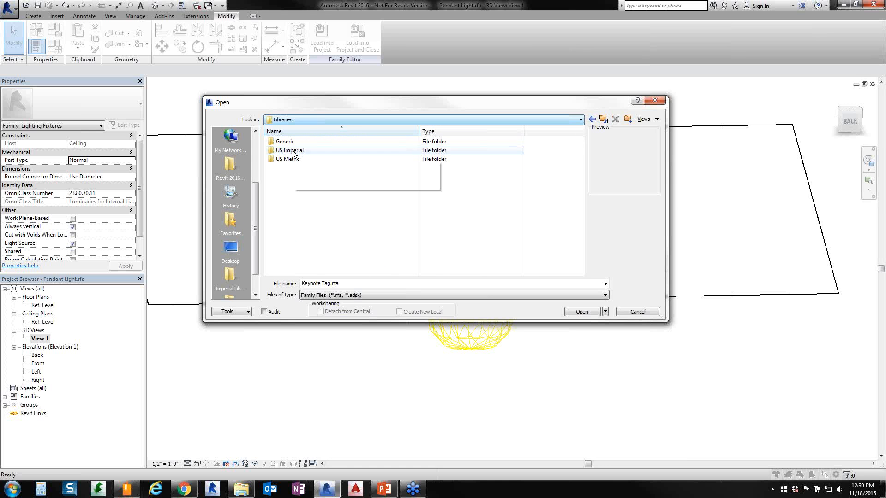
double_click(296, 159)
double_click(292, 143)
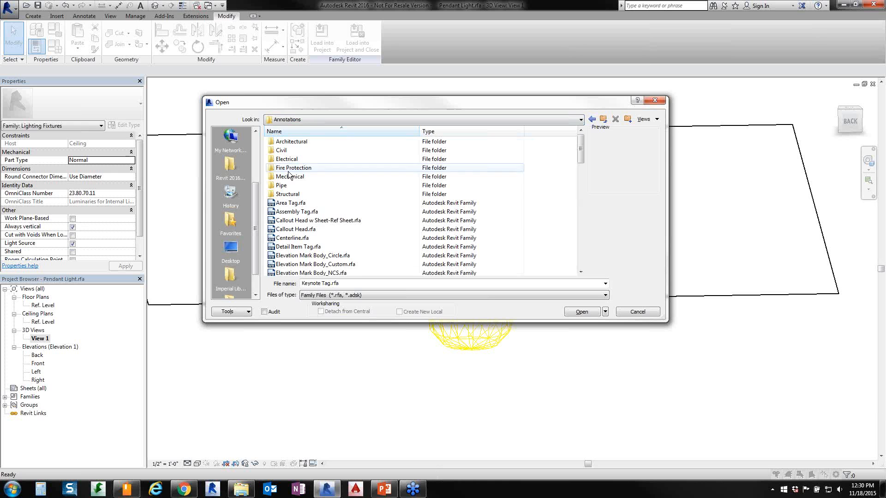
Preview the Callout Head, Generic Model Element Tag and Label Annotation 1-8 families in the Annotations folder.
left_click(302, 229)
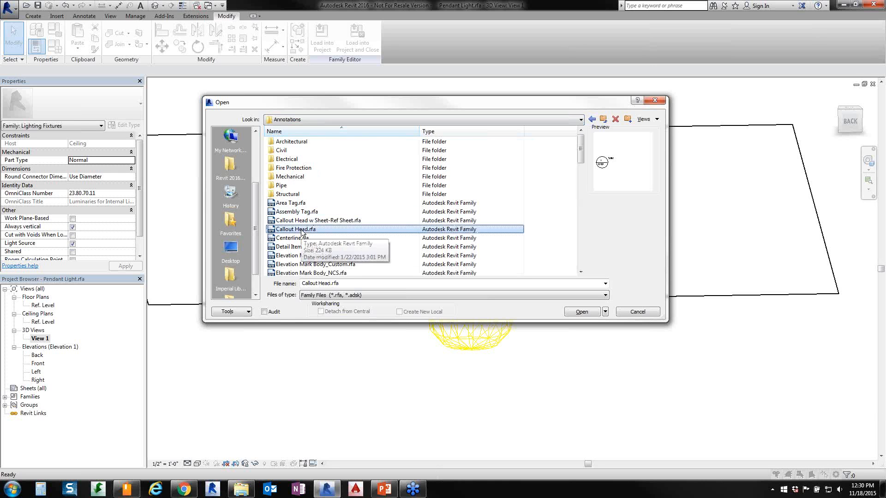
key("g")
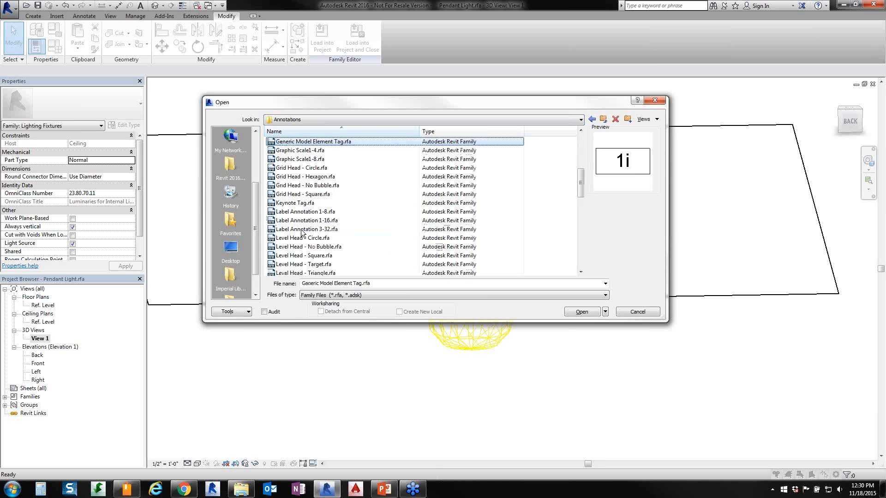
left_click(321, 212)
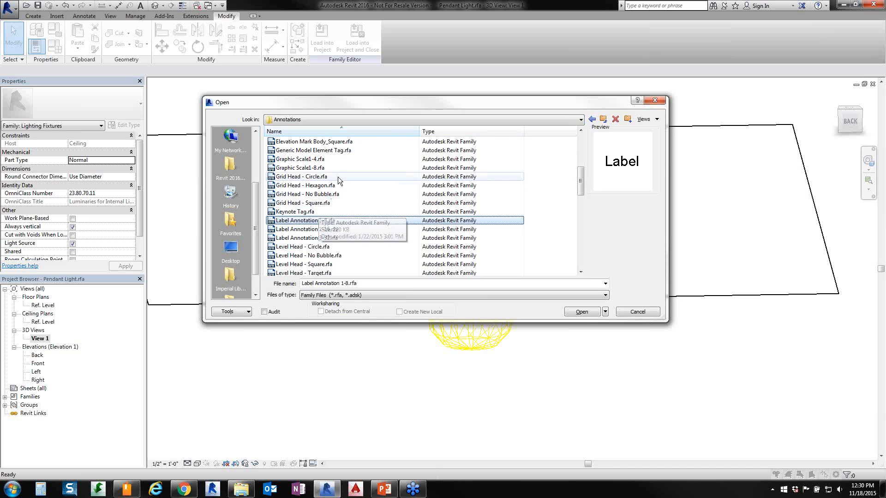
left_click(318, 185)
left_click(318, 221)
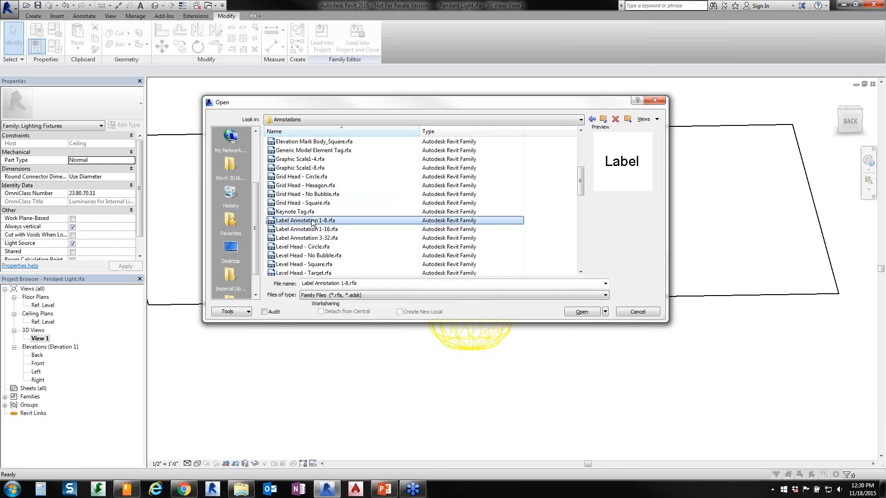
scroll(313, 224, "up", 3)
scroll(313, 223, "up", 5)
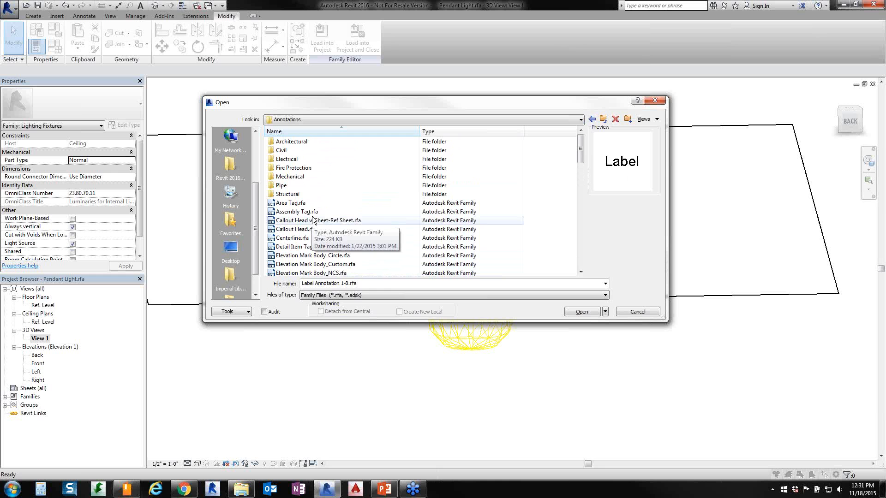
Look through the Architectural tags subfolder and preview the Callout Head and Elevation Mark Body_Circle annotation families.
double_click(292, 142)
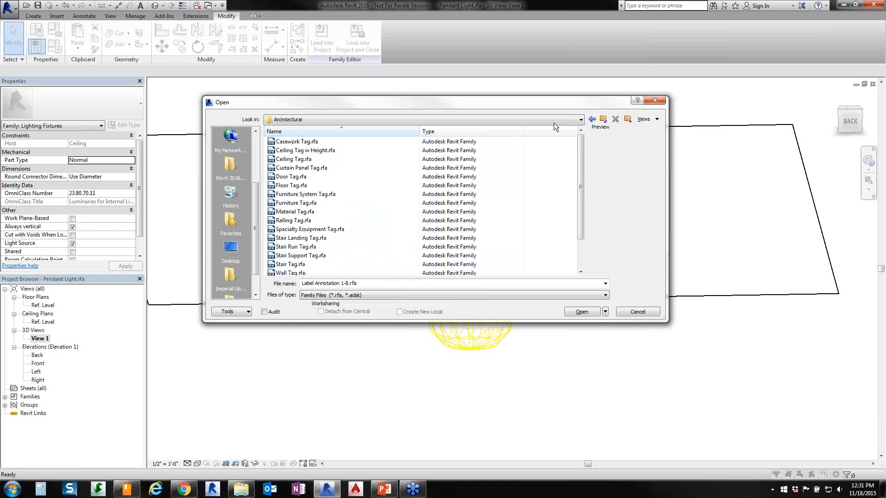
left_click(603, 119)
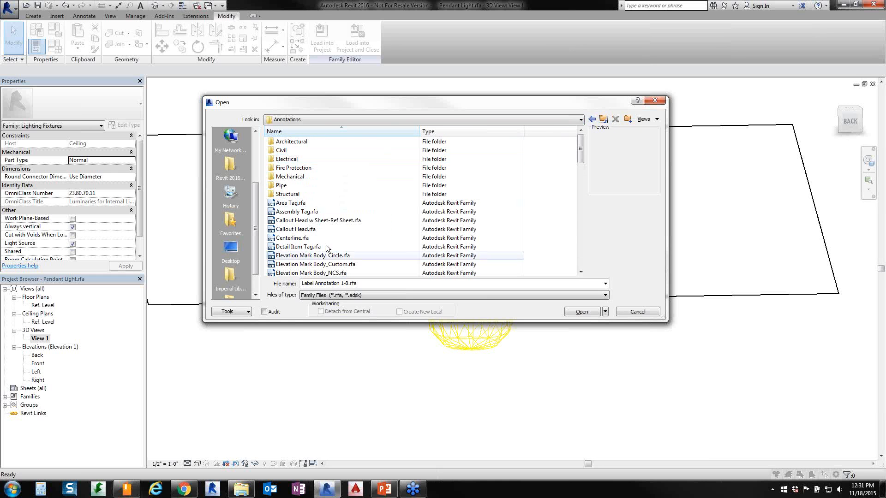
left_click(288, 230)
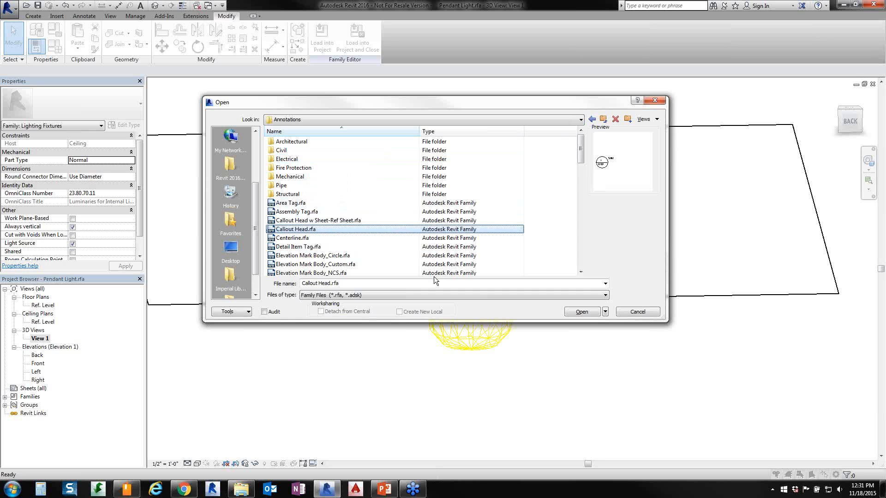
left_click(317, 256)
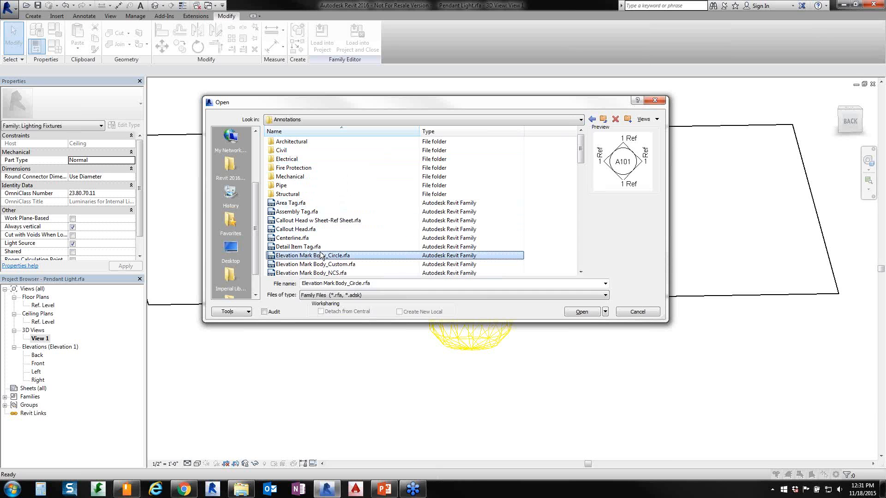
Look through the rest of the Annotations list, preview Generic Model Element Tag, and leave the browser without opening a family.
scroll(323, 254, "down", 2)
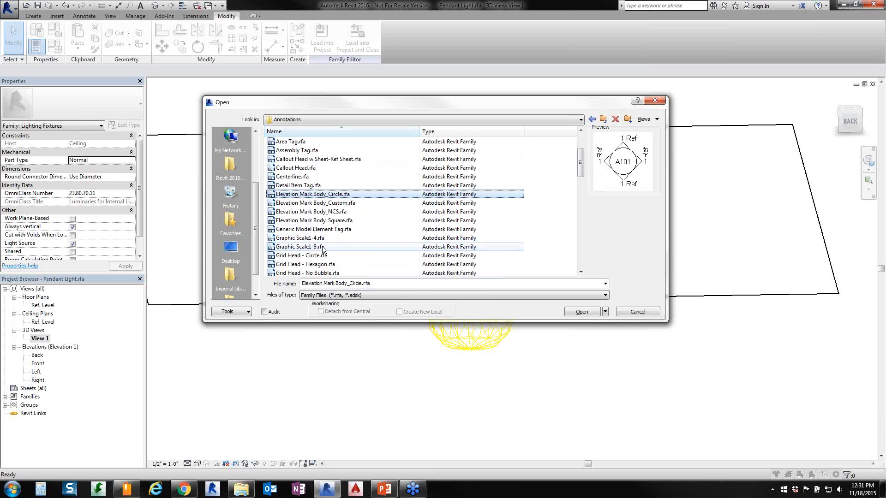
scroll(328, 251, "down", 3)
scroll(336, 252, "down", 8)
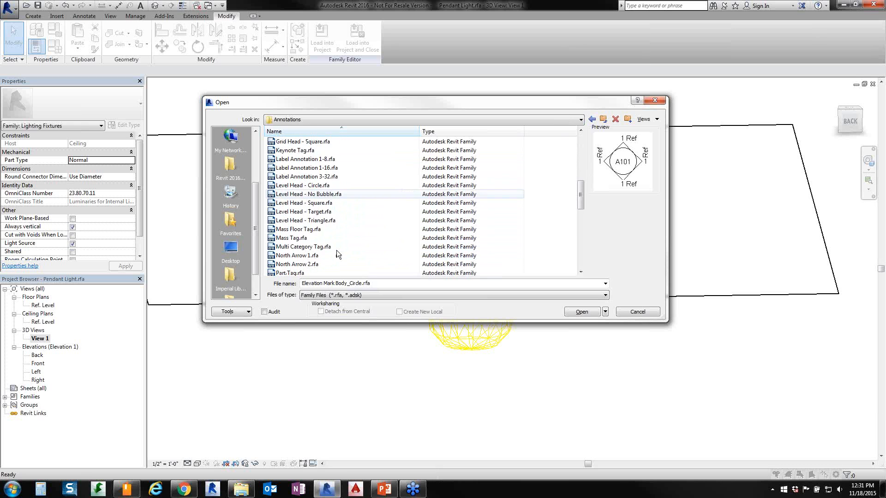
scroll(338, 253, "down", 4)
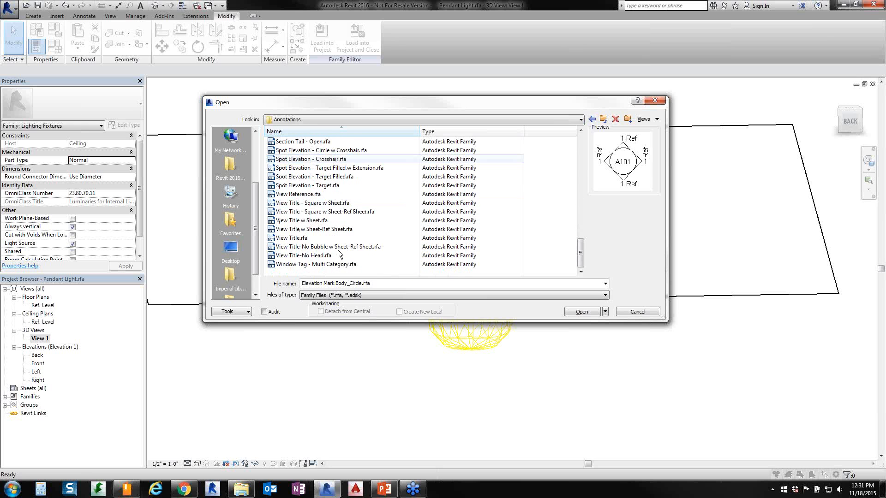
scroll(339, 252, "up", 7)
scroll(339, 252, "up", 1)
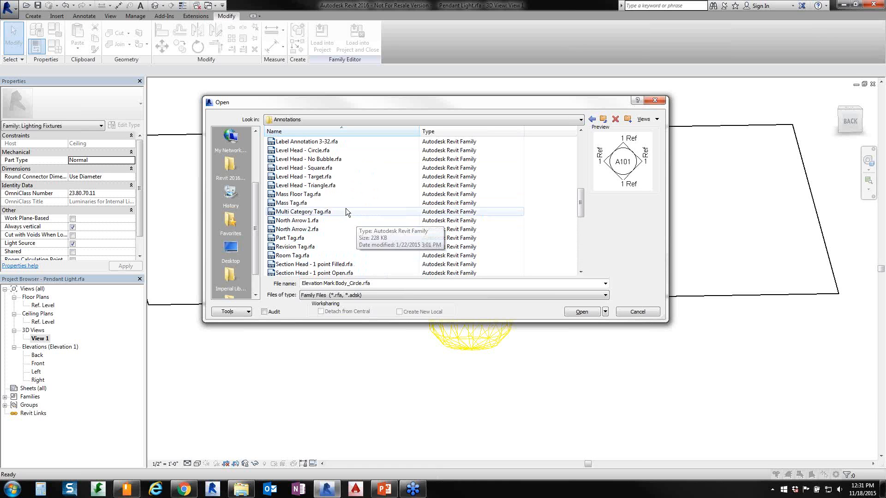
scroll(337, 217, "up", 2)
scroll(320, 234, "up", 4)
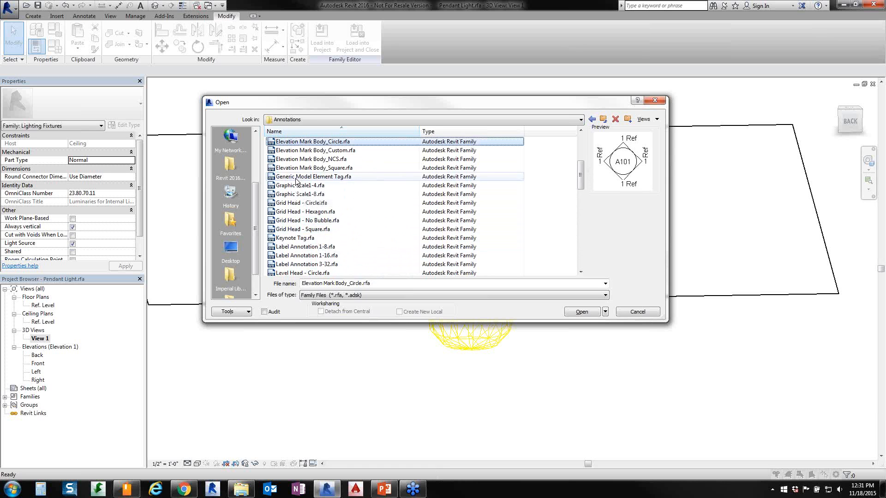
left_click(296, 177)
scroll(332, 199, "up", 3)
scroll(319, 184, "up", 2)
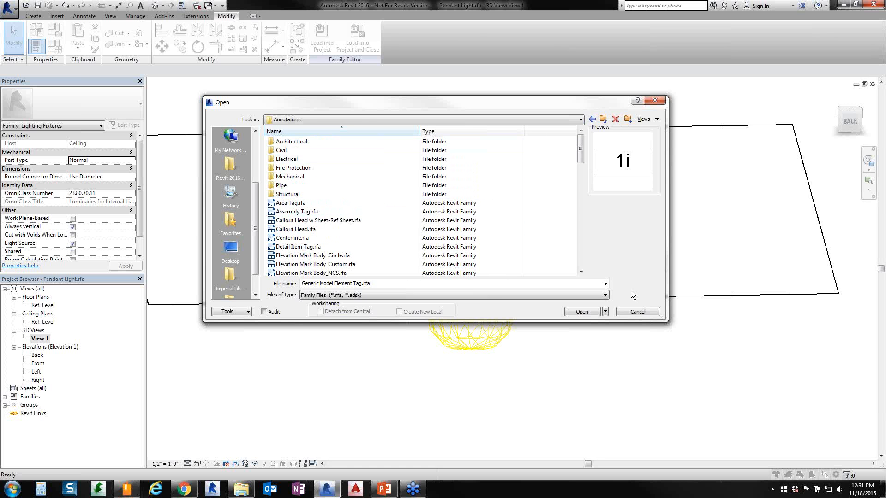
key("Escape")
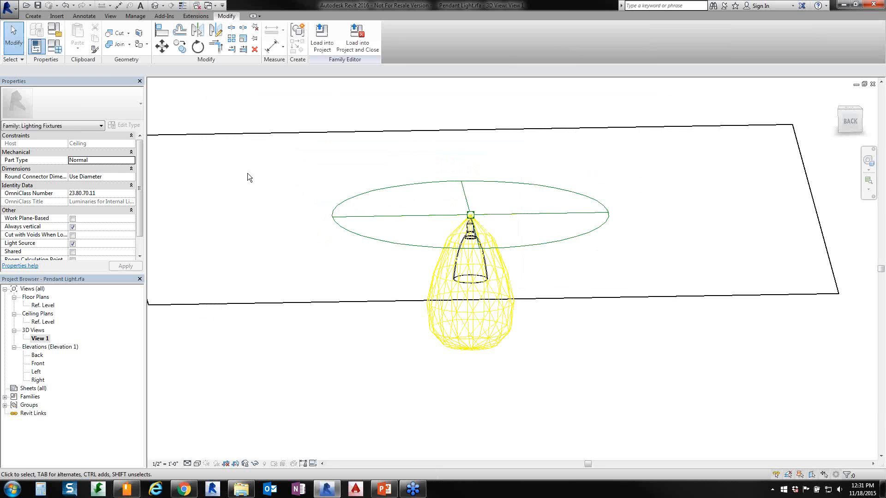
Create a new family from the Generic Annotation.rft template in the Annotations folder of the English_I family templates.
left_click(10, 8)
mouse_move(61, 46)
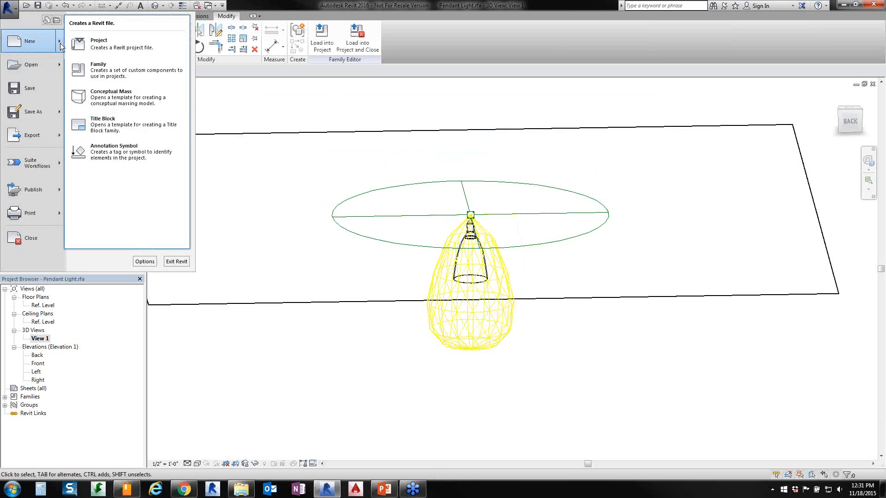
left_click(111, 70)
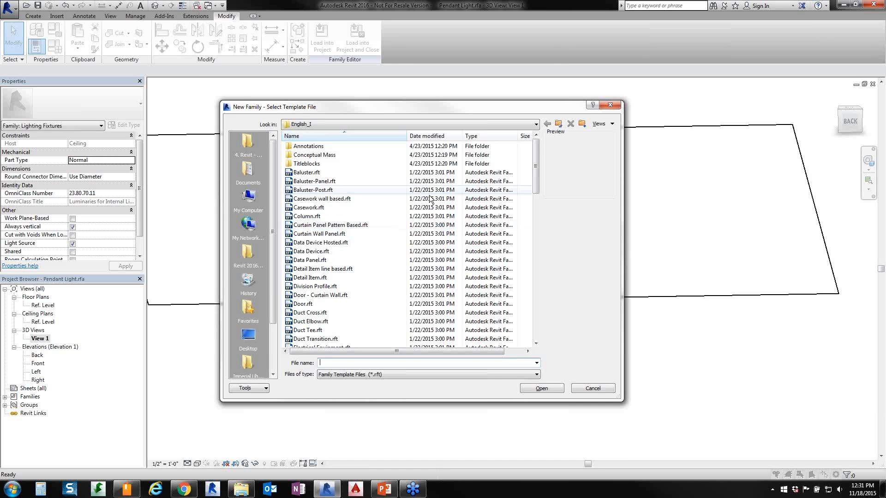
left_click(342, 121)
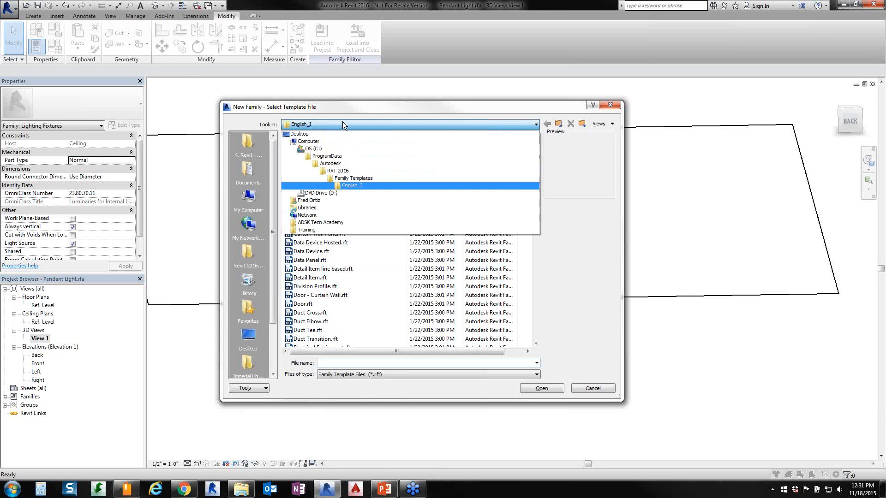
left_click(354, 179)
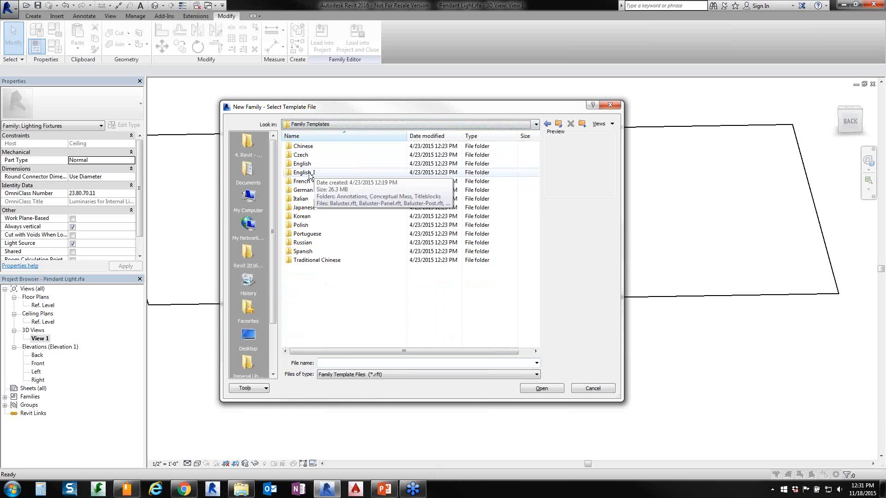
double_click(309, 174)
left_click(311, 146)
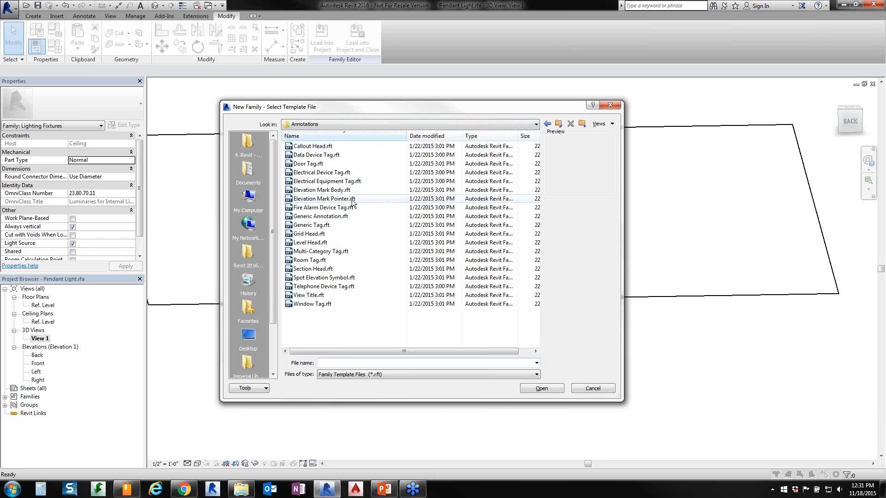
left_click(337, 217)
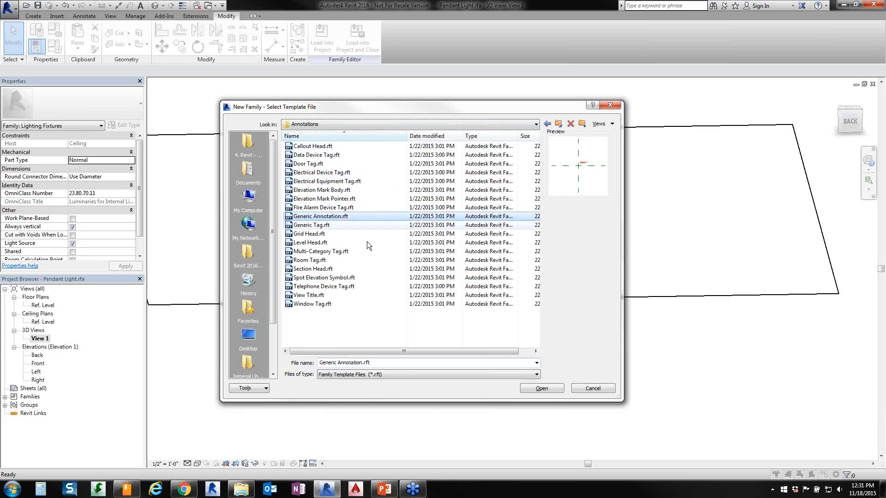
left_click(541, 389)
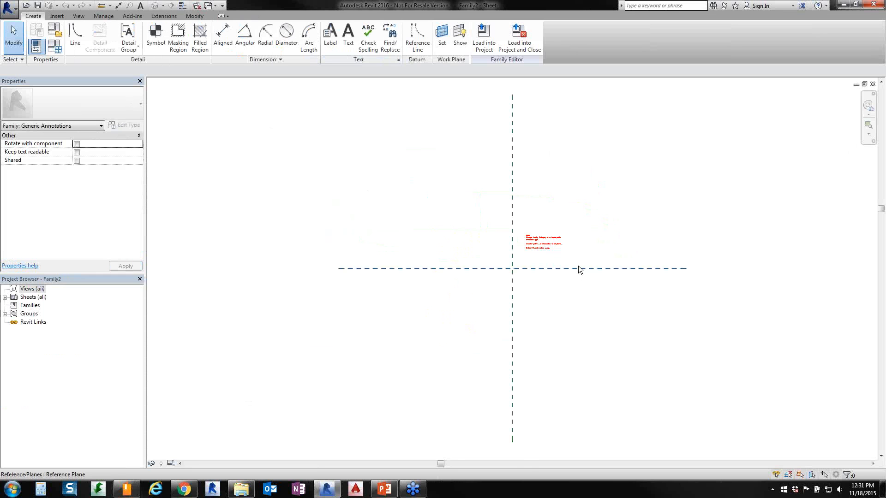
Delete the red instruction note beside the intersection of the reference planes.
scroll(578, 265, "up", 1)
scroll(571, 245, "up", 2)
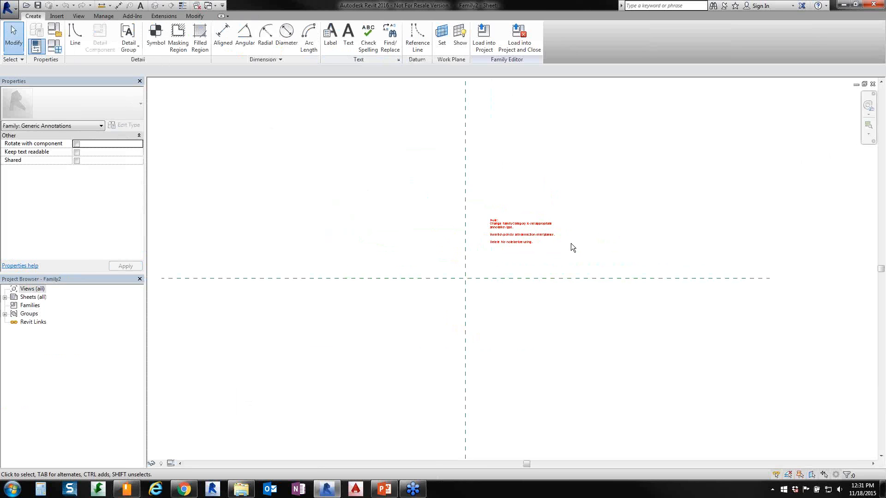
scroll(573, 240, "up", 3)
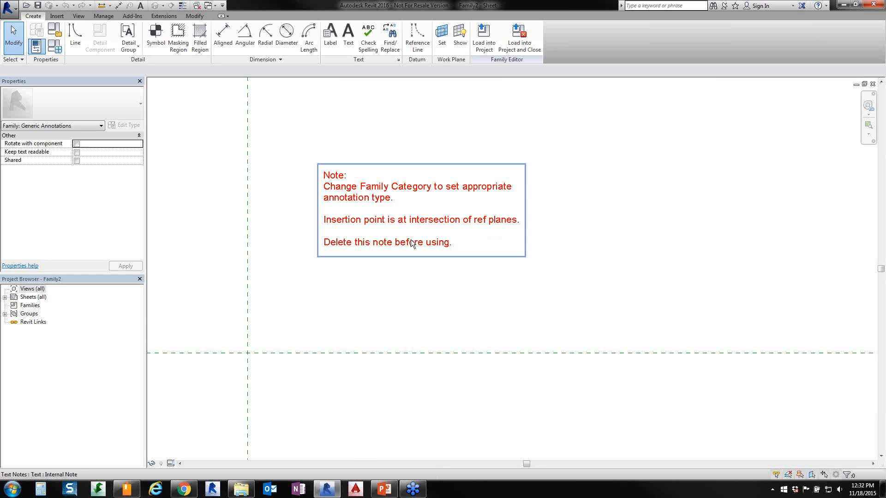
left_click(448, 252)
left_click(455, 267)
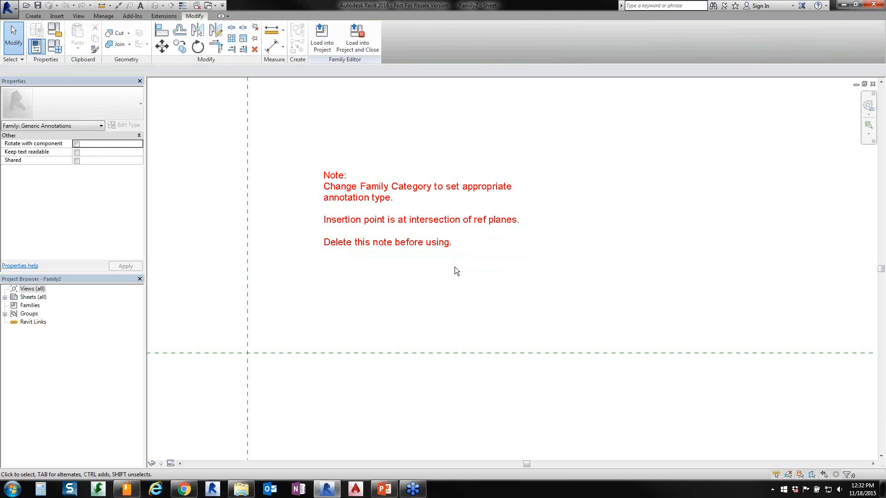
left_click(439, 255)
key("Delete")
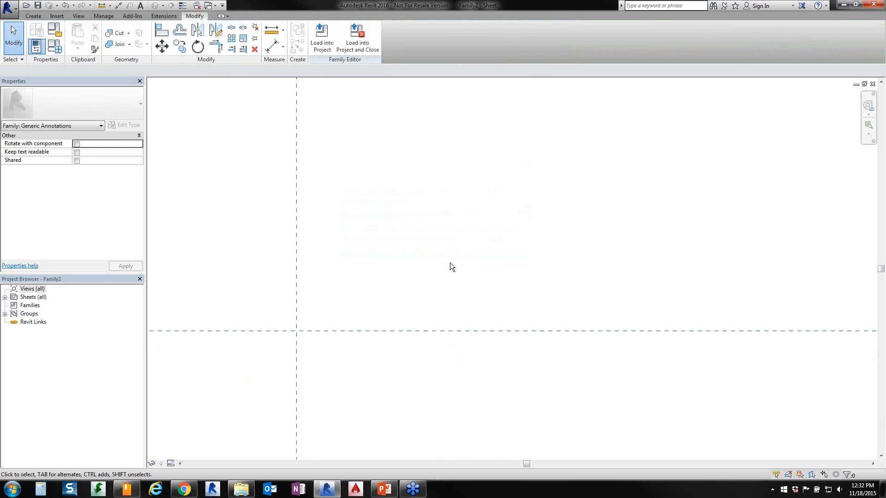
scroll(450, 266, "down", 3)
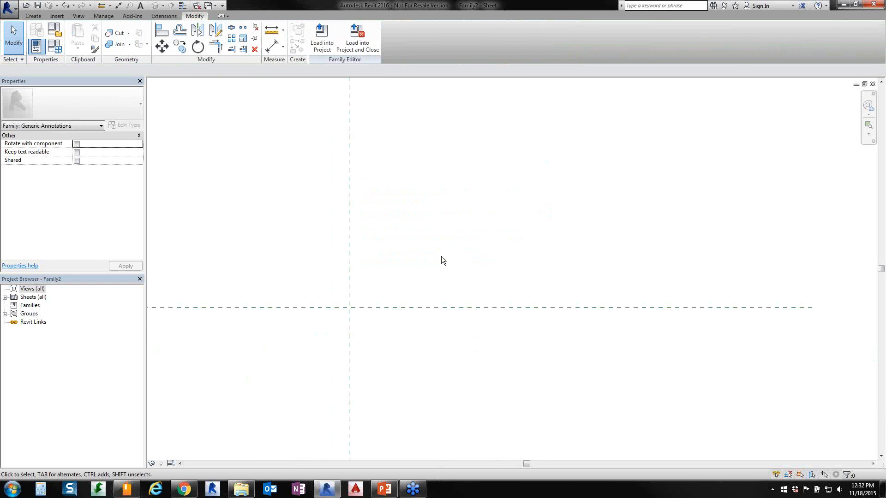
Save the family in the Data Sets folder under the file name Pendant Light Annotation.
left_click(38, 6)
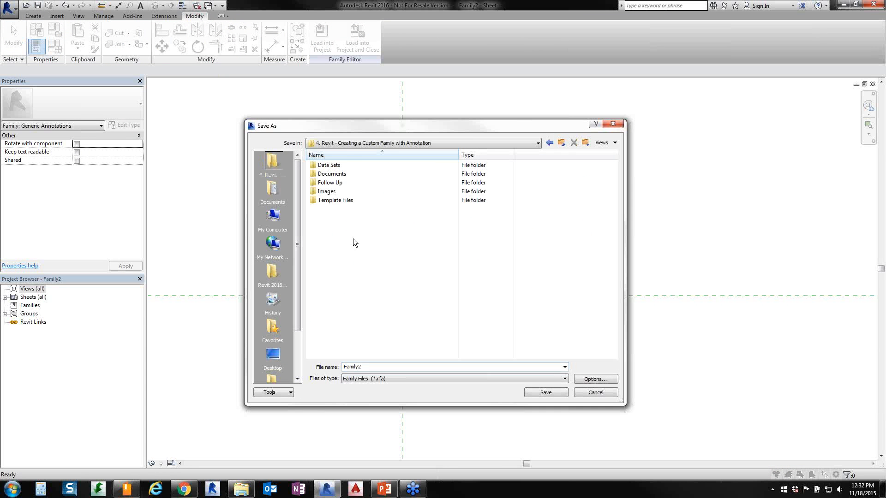
double_click(329, 166)
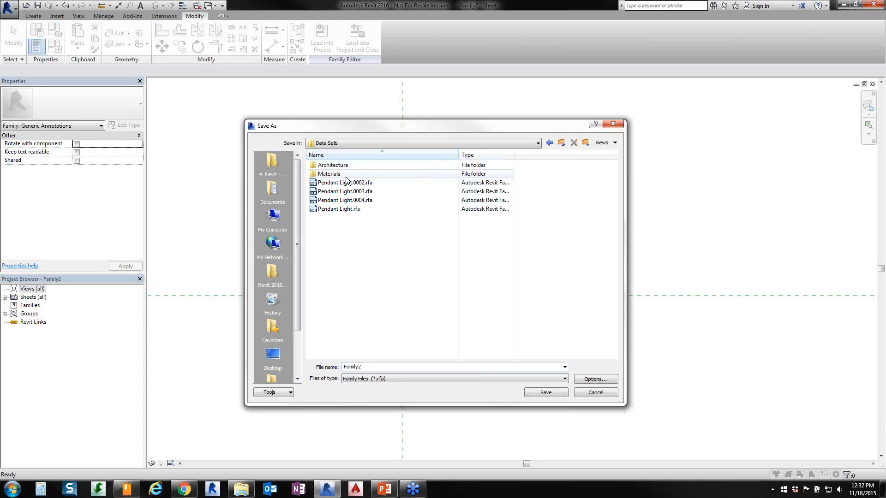
left_click(344, 210)
left_click(375, 365)
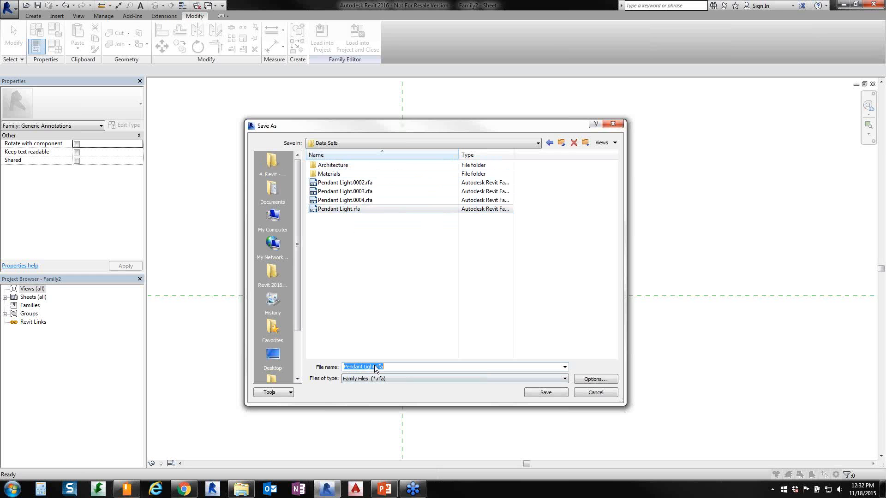
left_click(375, 367)
type("Annotation")
left_click(547, 392)
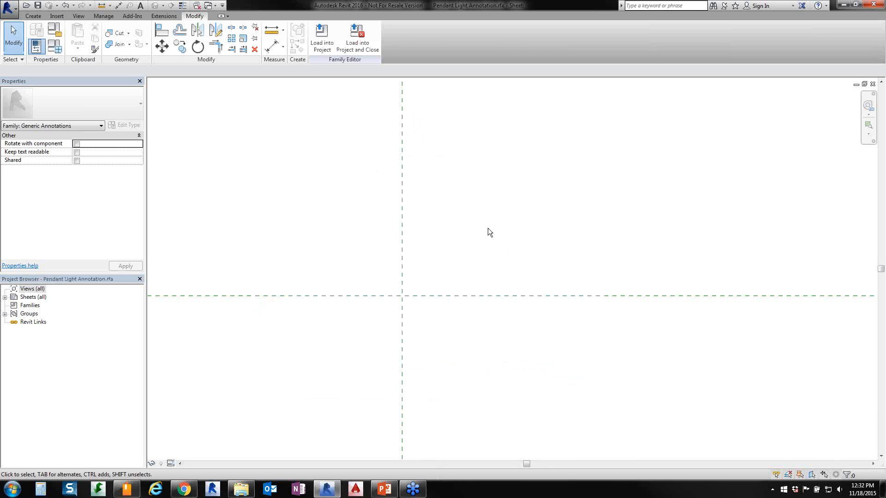
Draw a horizontal line 0 1/8 inch long to the right from the intersection of the reference planes.
scroll(488, 227, "down", 2)
left_click(33, 16)
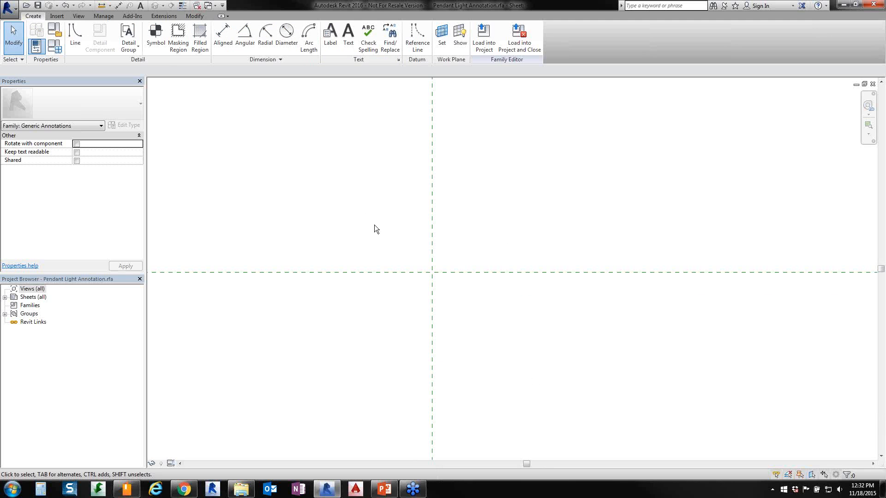
scroll(393, 284, "up", 3)
left_click(76, 40)
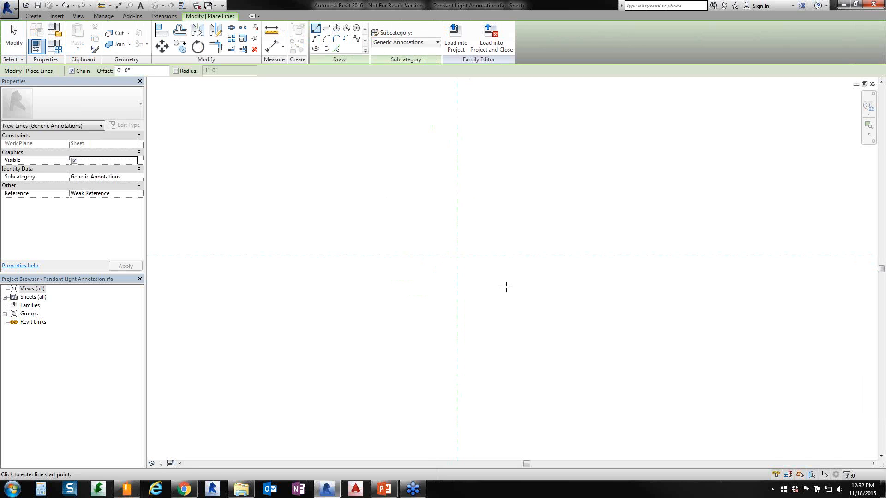
left_click(457, 255)
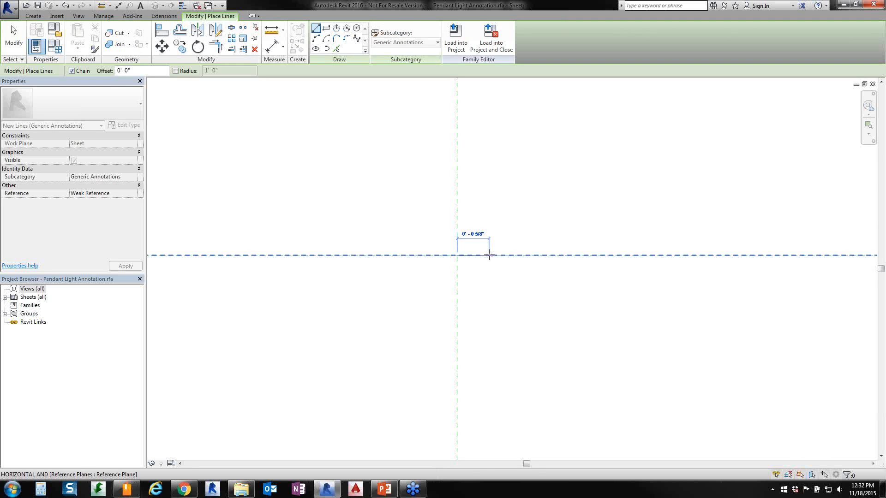
scroll(490, 255, "up", 1)
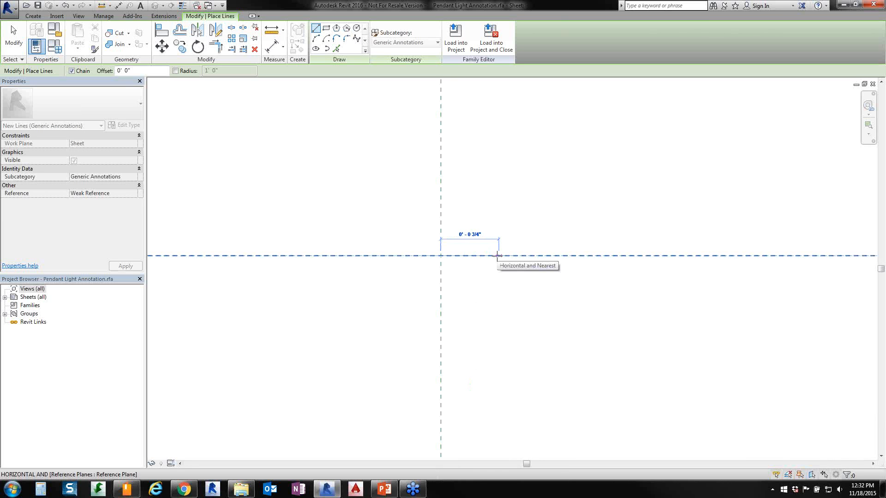
type("0")
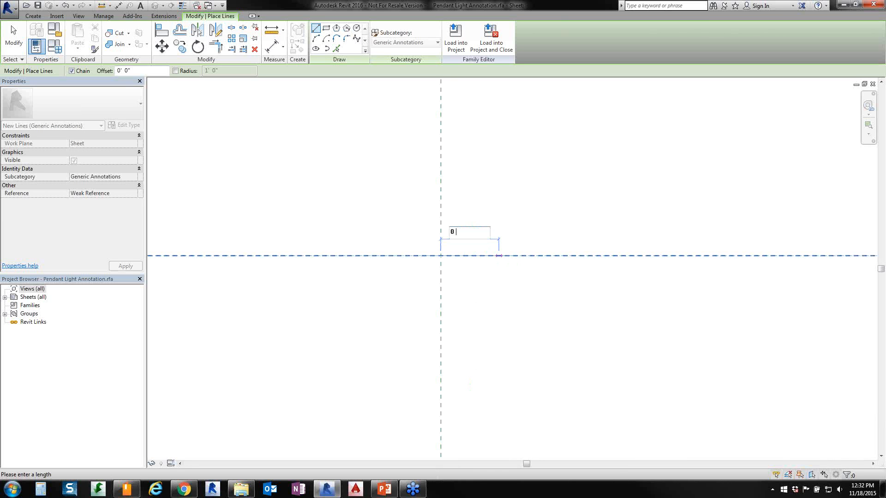
type(" 1/8")
key("Return")
key("Escape")
key("Escape")
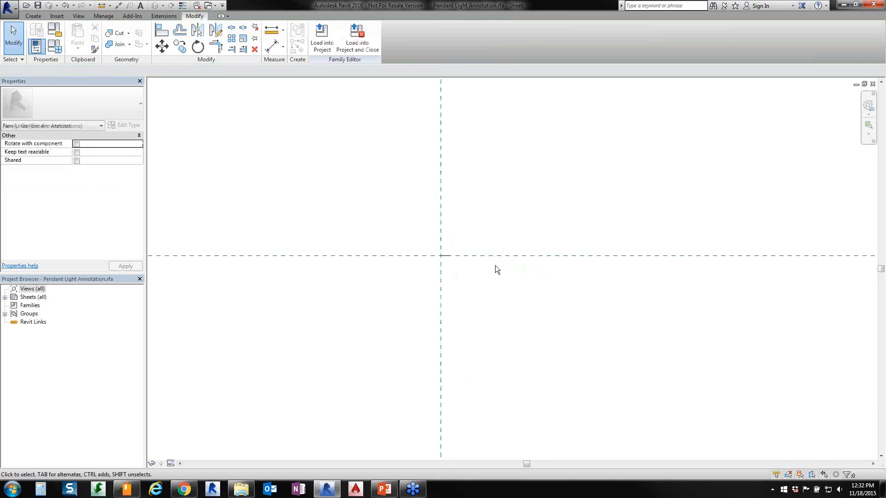
Stretch the line's left end across the vertical reference plane, making the line 1/4 inch long and centred on that plane.
scroll(427, 264, "up", 3)
left_click(495, 220)
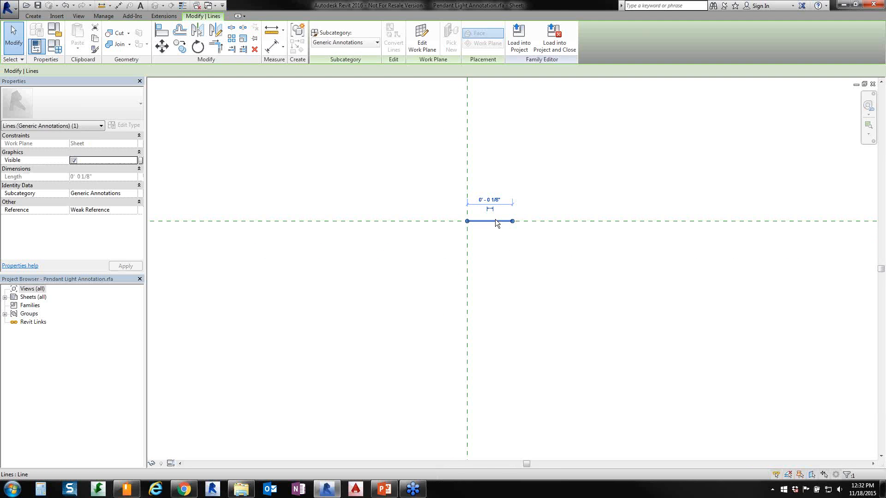
left_click(476, 236)
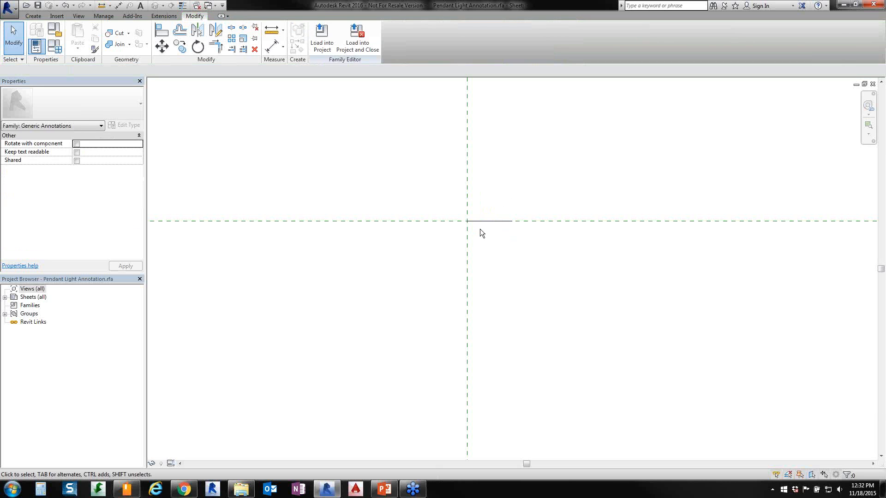
left_click(484, 221)
left_click_drag(467, 221, 422, 219)
left_click(503, 283)
scroll(504, 278, "down", 1)
scroll(488, 226, "up", 2)
left_click(482, 215)
left_click(544, 138)
scroll(527, 204, "down", 1)
scroll(513, 213, "up", 2)
left_click(492, 233)
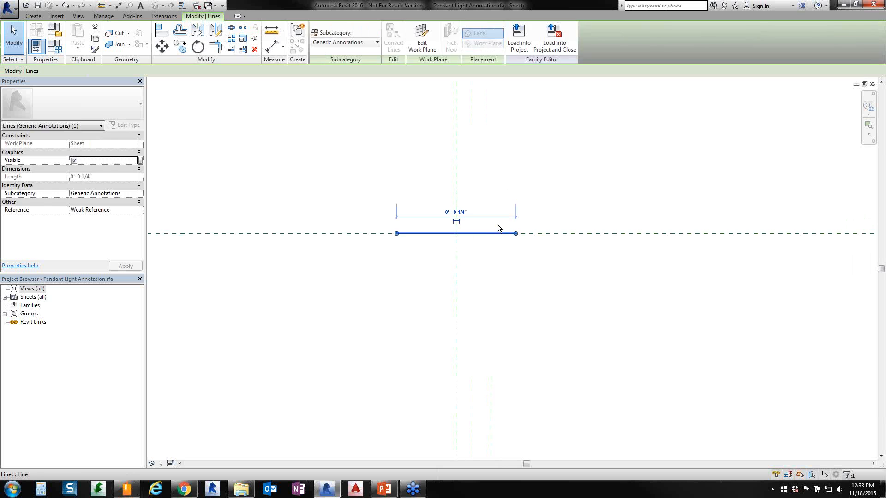
key("Escape")
Offset a copy of the horizontal line 1/8 inch upward.
left_click(182, 33)
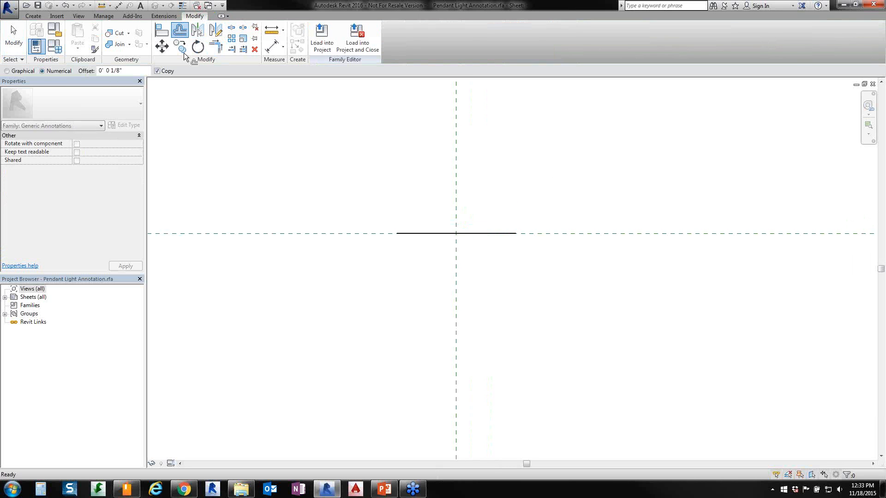
left_click(129, 69)
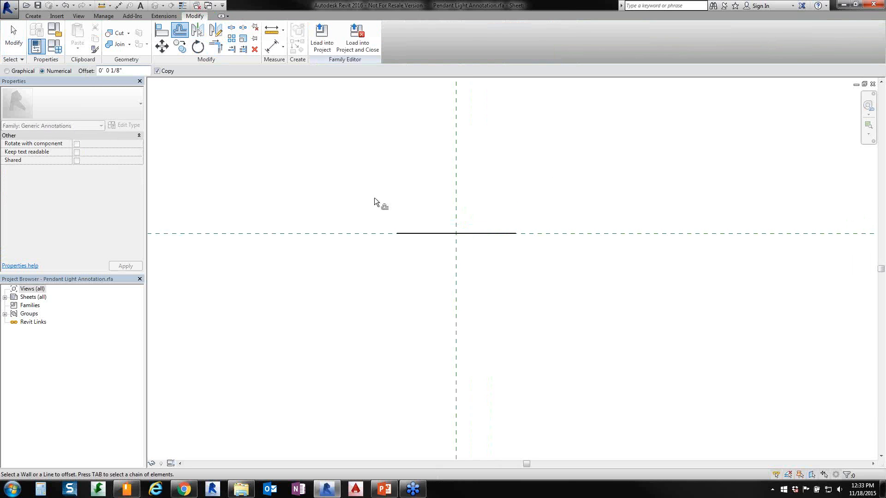
left_click(434, 232)
key("Escape")
Draw a vertical reference line joining the right endpoints of the two horizontal lines.
left_click(33, 16)
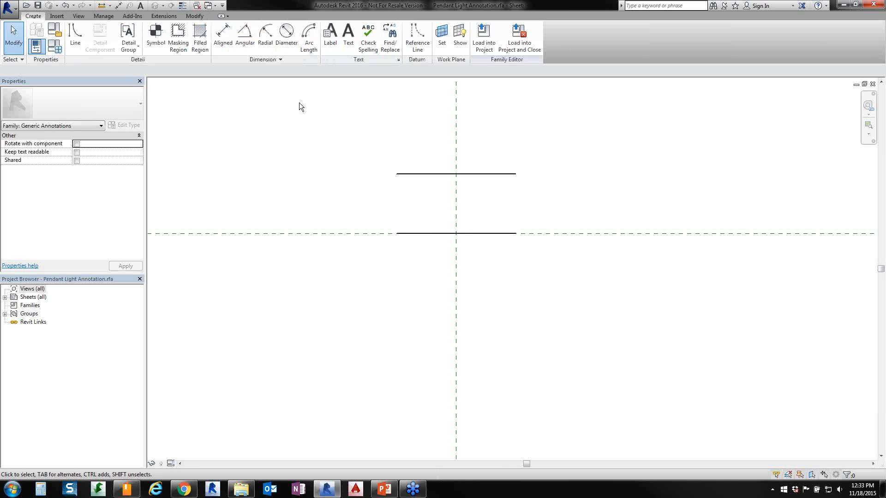
left_click(417, 42)
left_click(516, 174)
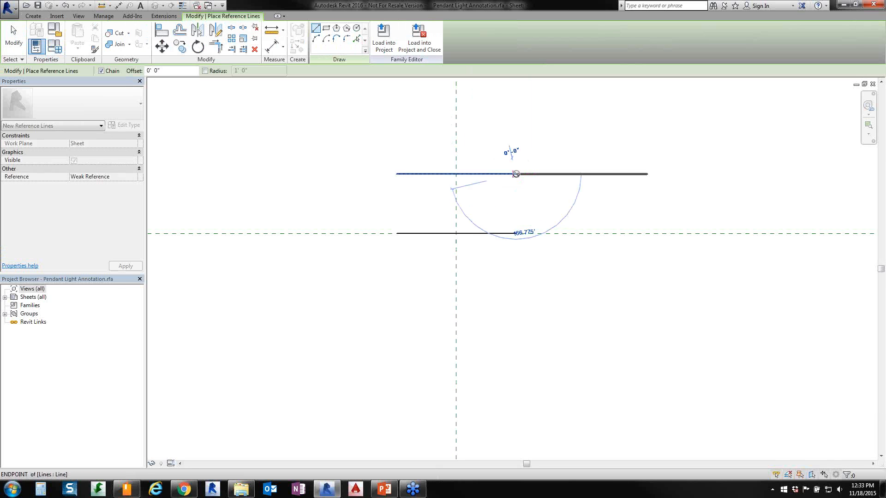
left_click(516, 233)
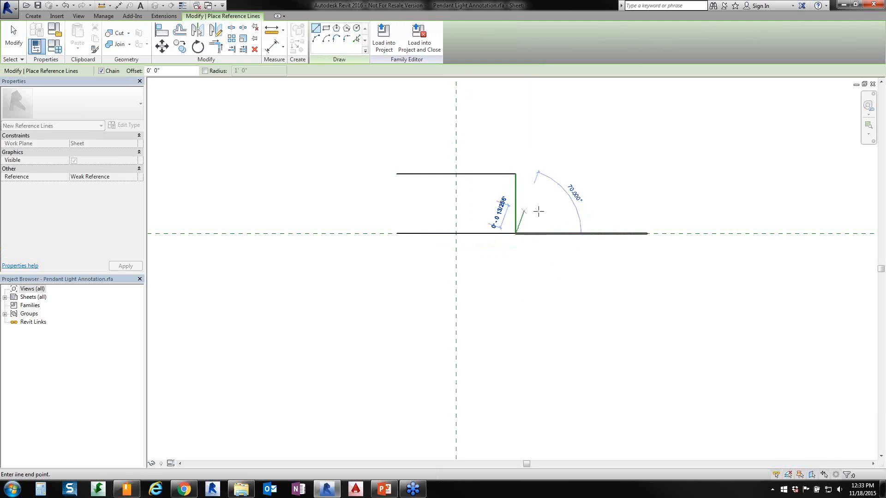
key("Escape")
key("Escape")
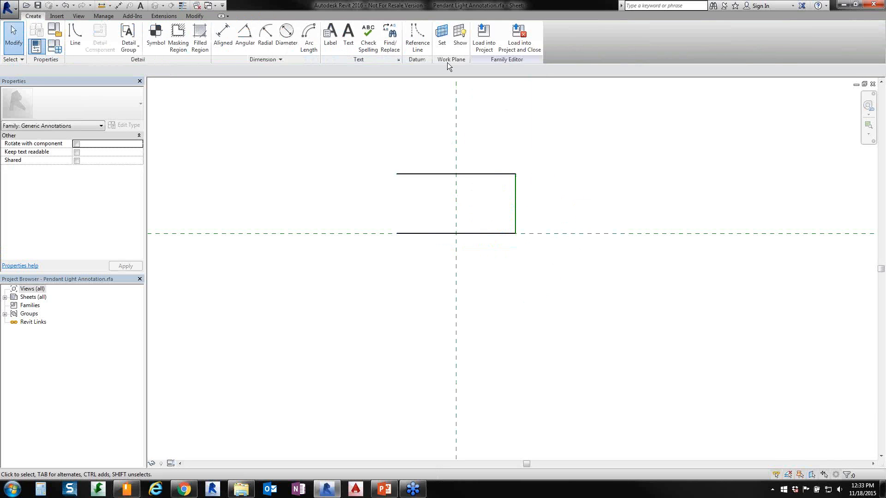
Draw a horizontal reference line about 1/8 inch long to the right from the midpoint of the vertical reference line.
key("Return")
left_click(516, 204)
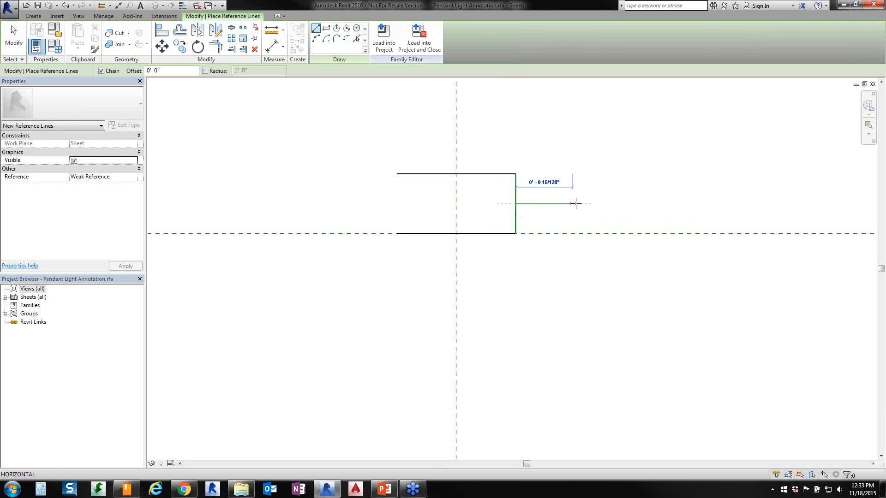
left_click(582, 203)
key("Escape")
key("Escape")
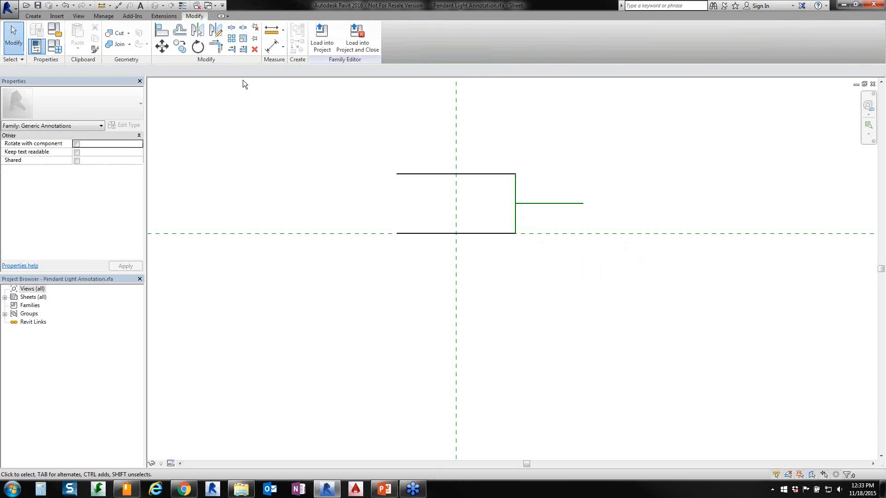
Draw two angled lines joining the right endpoints of the lower and upper horizontal lines through a point on the horizontal reference line.
left_click(39, 15)
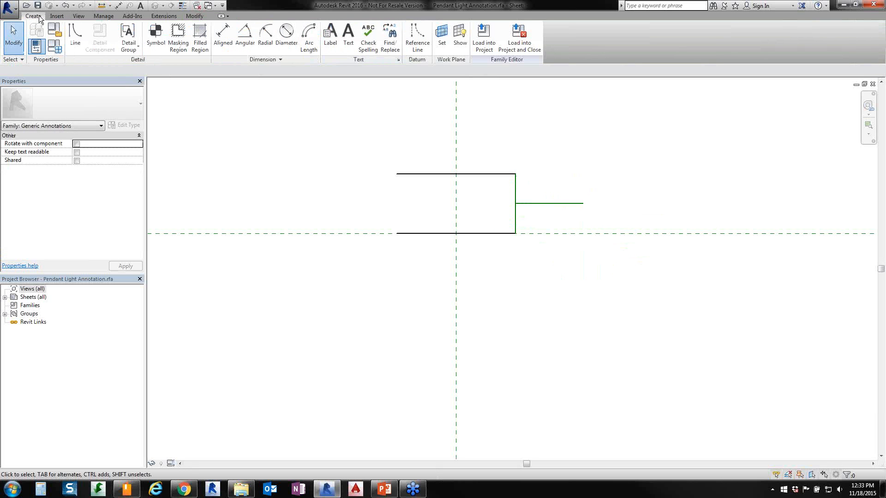
left_click(77, 37)
scroll(531, 248, "up", 2)
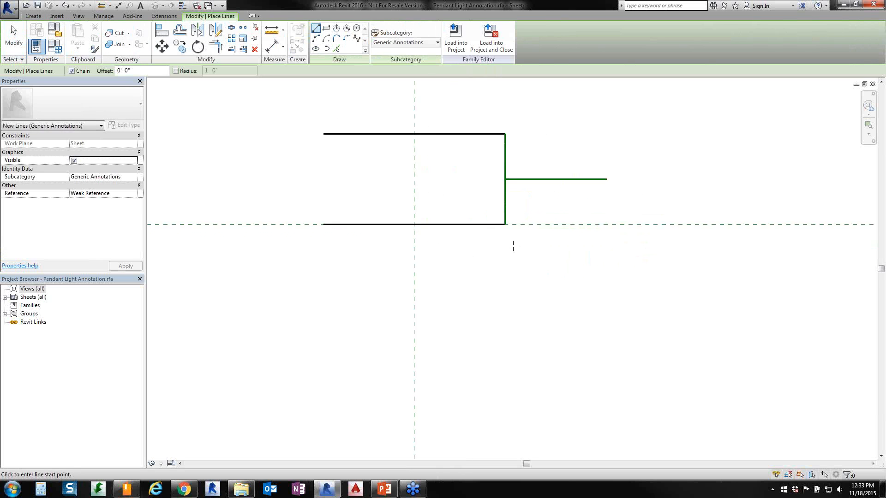
left_click(505, 224)
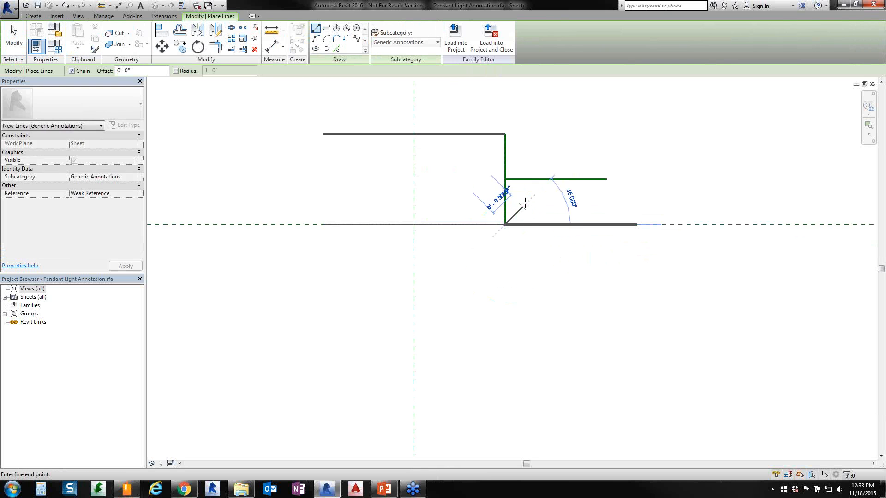
left_click(531, 179)
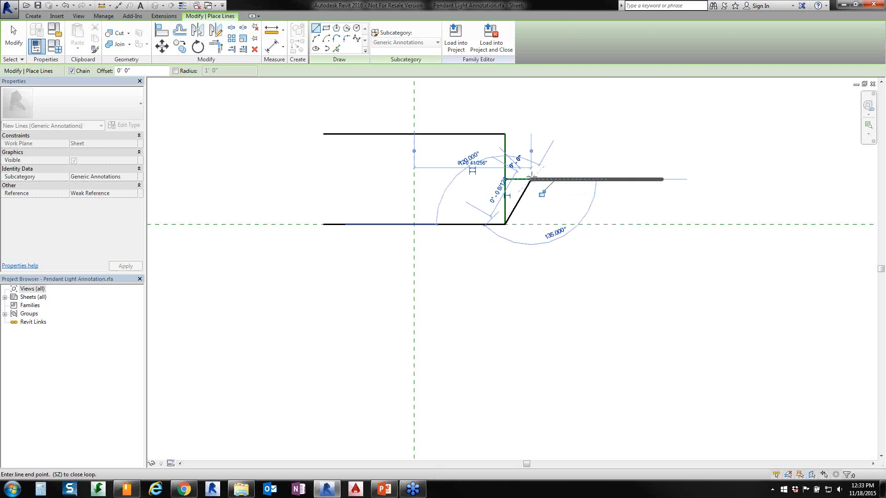
left_click(505, 134)
key("Escape")
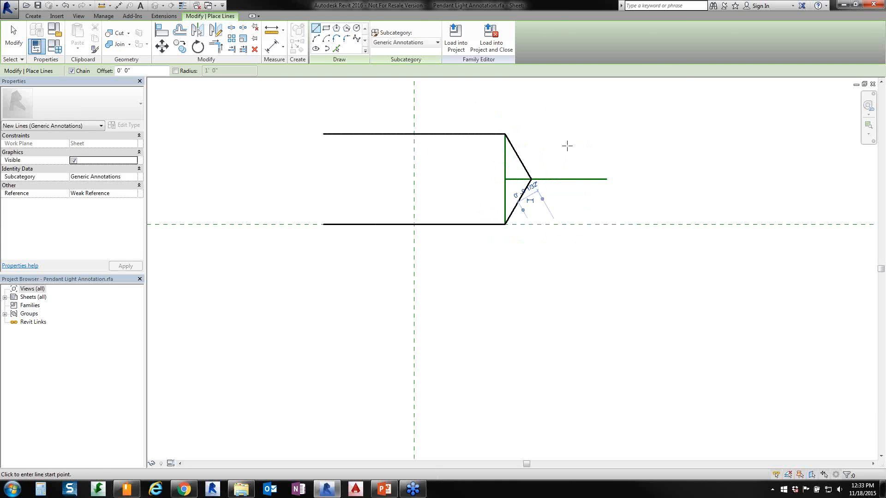
key("Escape")
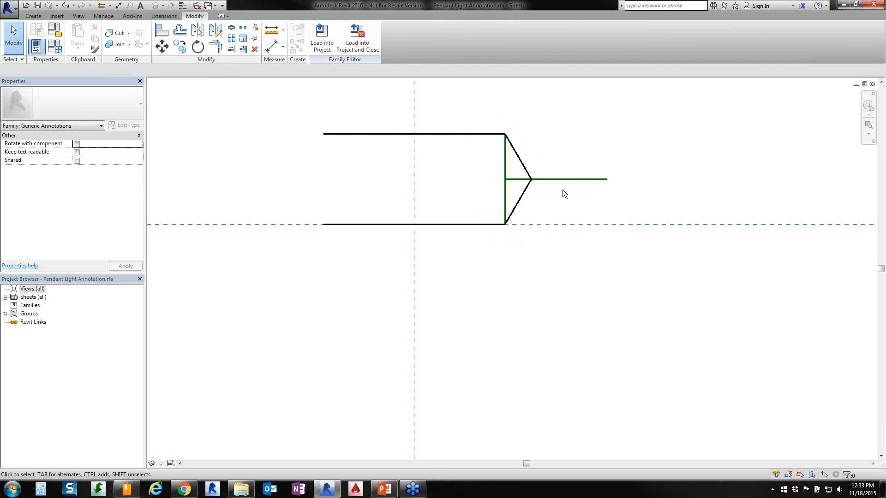
Delete the horizontal and vertical reference lines at the right end of the symbol.
left_click(519, 179)
key("Delete")
left_click(506, 190)
key("Delete")
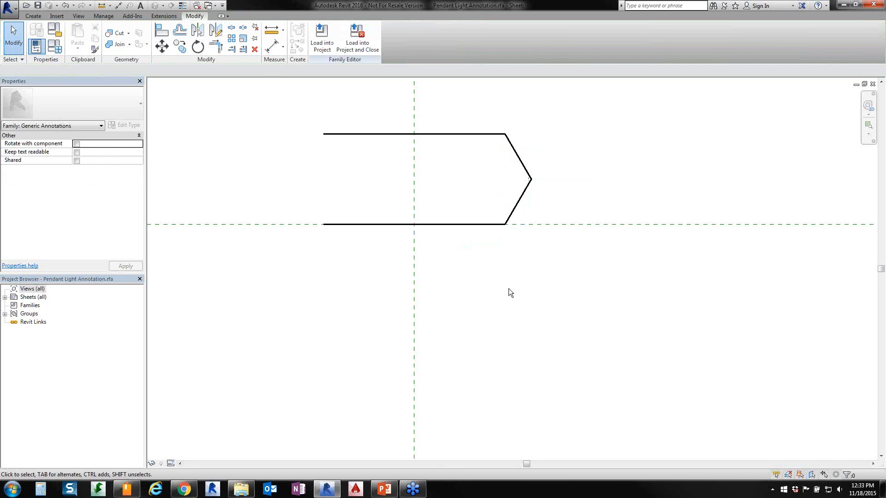
scroll(508, 291, "down", 1)
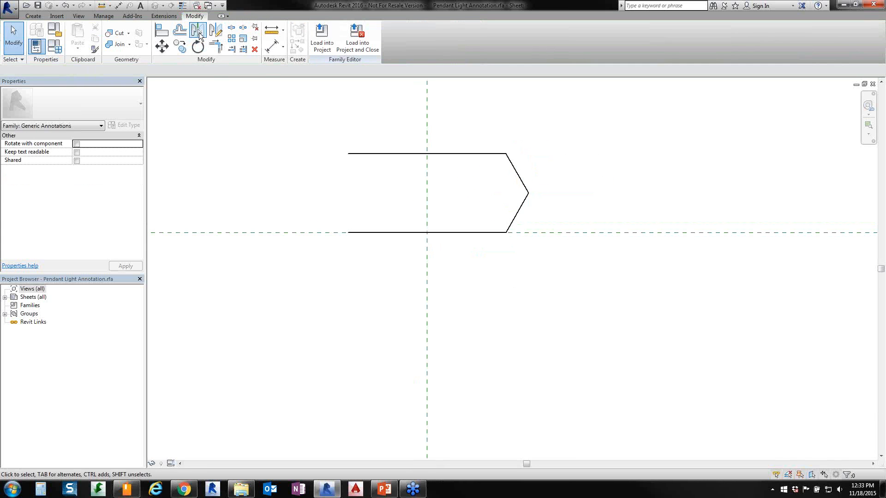
left_click(199, 33)
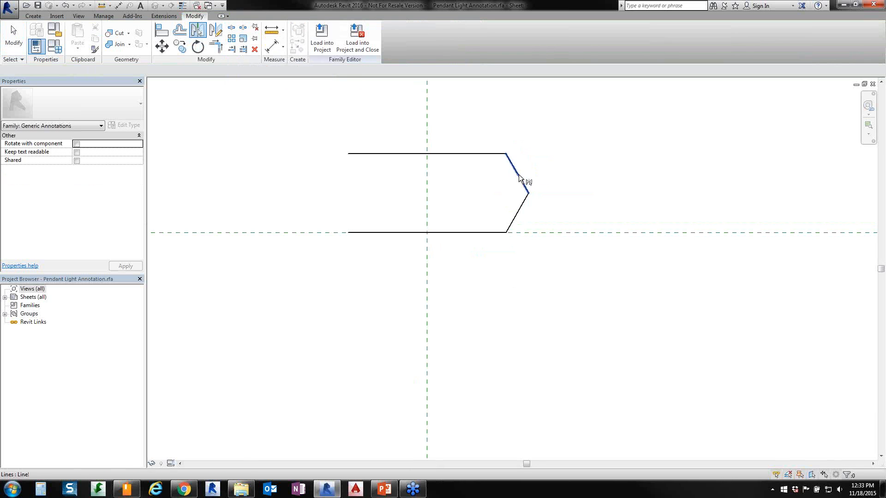
key("Escape")
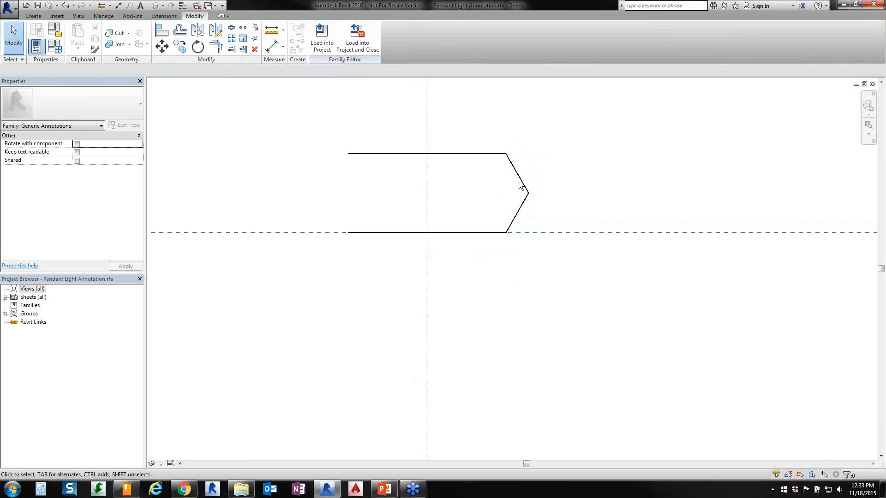
left_click(199, 31)
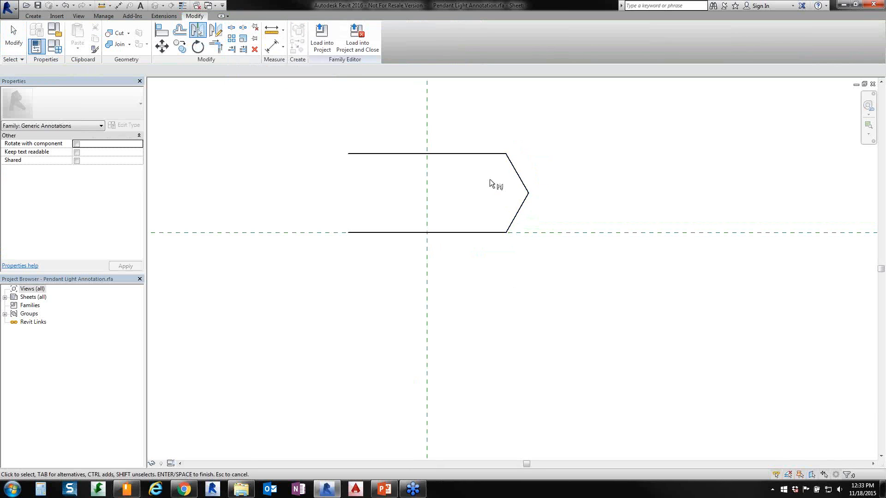
left_click(522, 204)
left_click(524, 186)
key("Escape")
key("Escape")
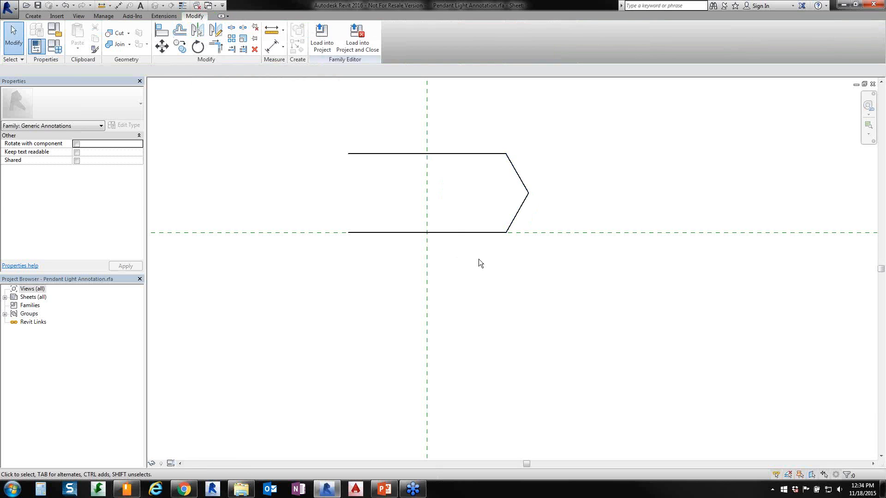
Mirror the two angled lines about the vertical reference plane to close the hexagonal outline.
left_click_drag(455, 259, 553, 120)
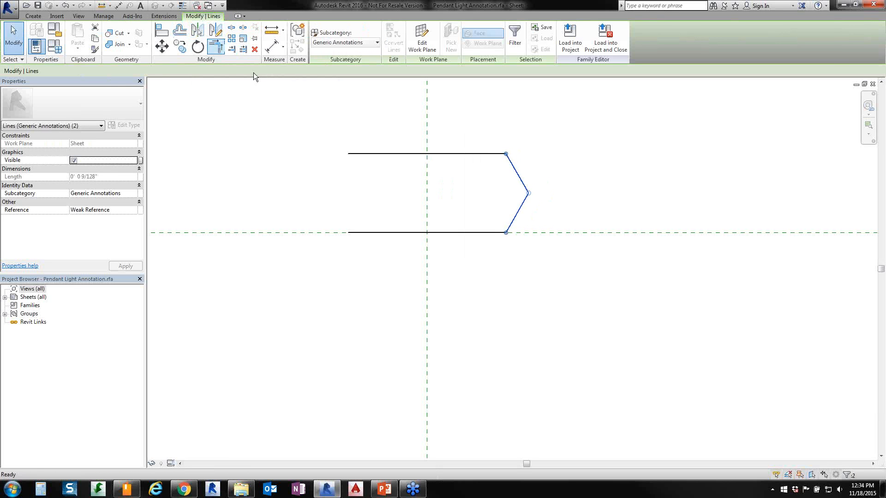
key("m")
key("m")
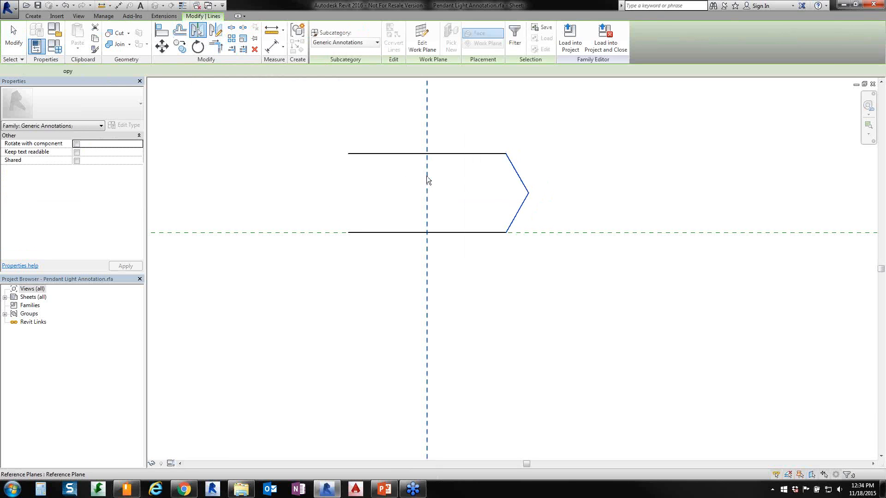
left_click(427, 180)
left_click(351, 295)
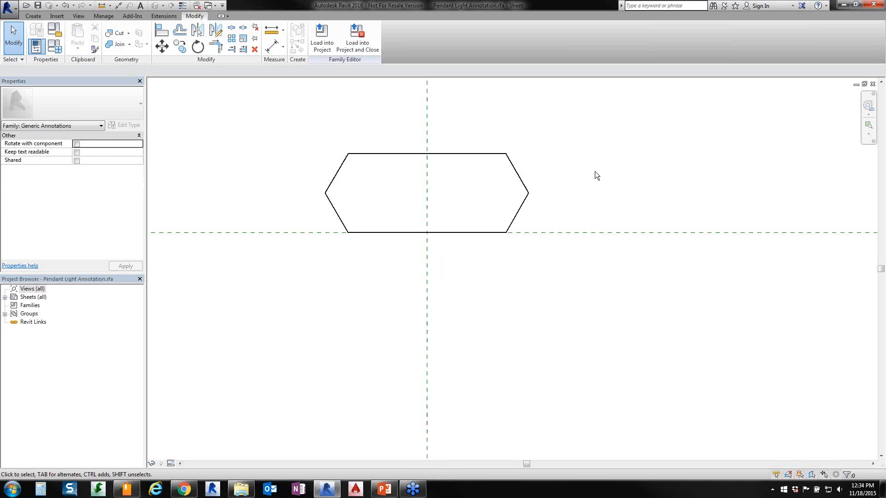
Place a 3/32" label with center-middle alignment at the centre of the hexagonal outline.
scroll(598, 172, "down", 1)
key("z")
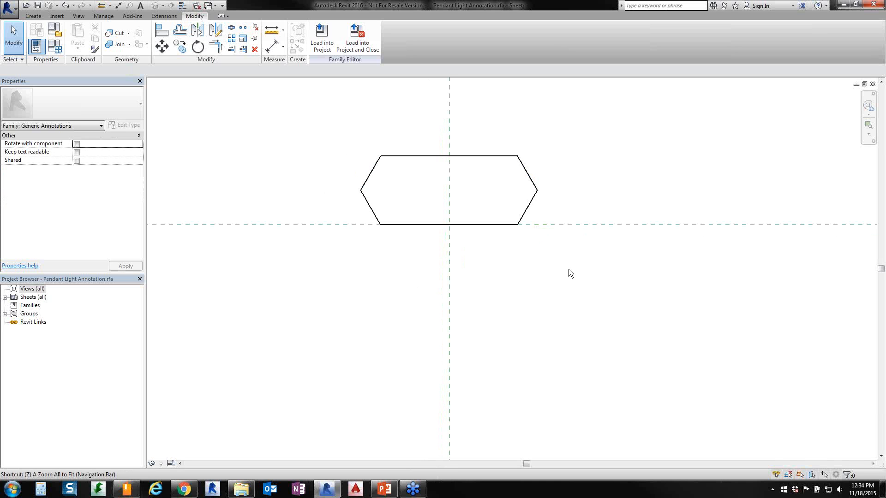
scroll(506, 104, "up", 2)
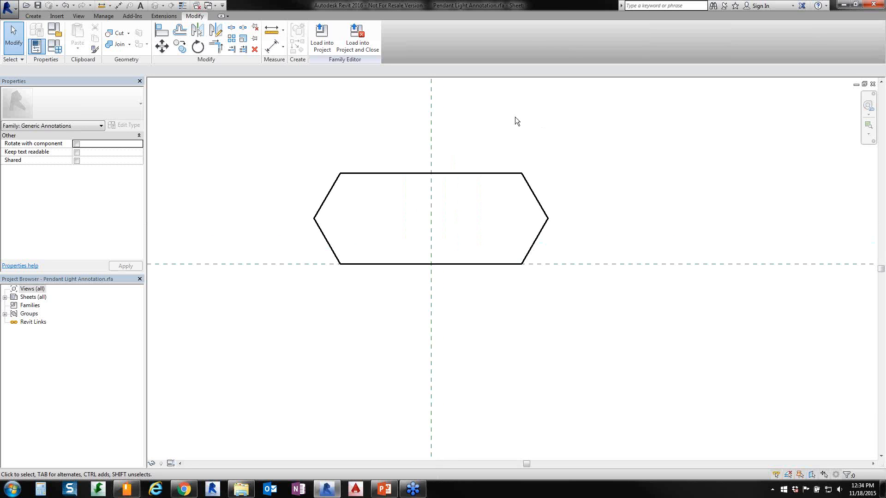
left_click(33, 16)
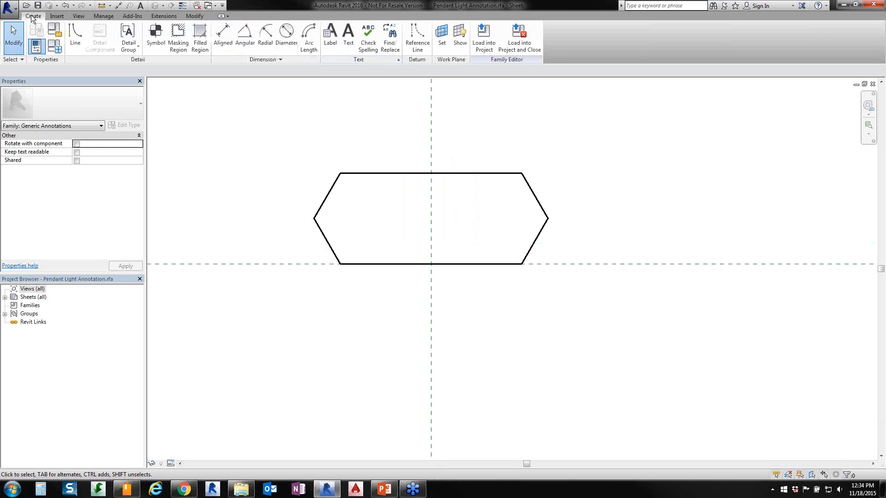
left_click(330, 41)
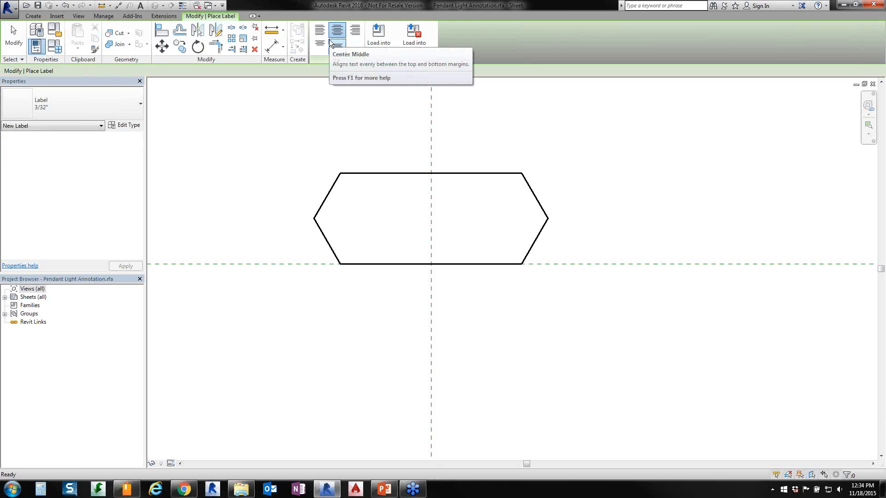
left_click(419, 219)
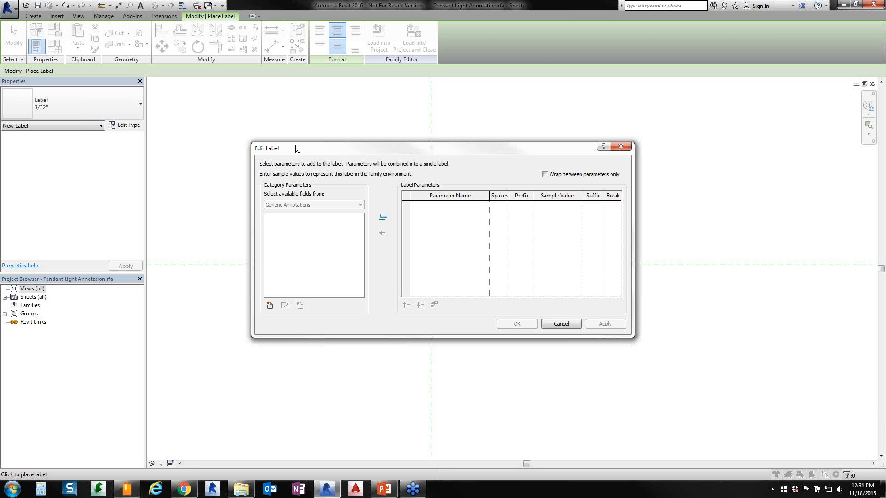
Create an instance parameter named Label with the Common discipline and Text type, grouped under Identity Data.
left_click(270, 306)
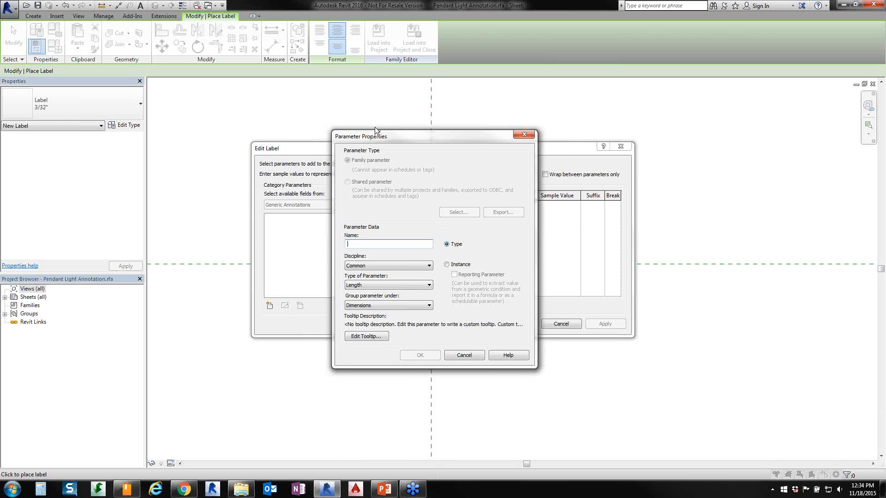
left_click_drag(375, 127, 376, 124)
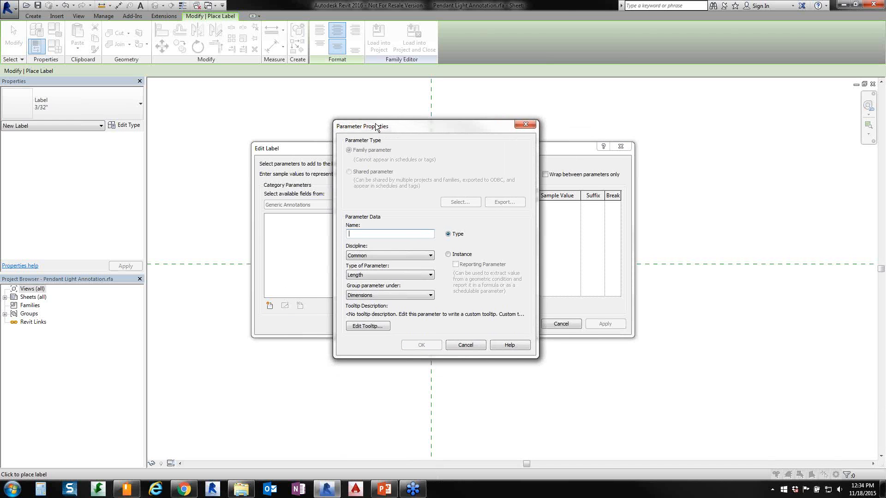
left_click(447, 254)
type("Label")
left_click(377, 255)
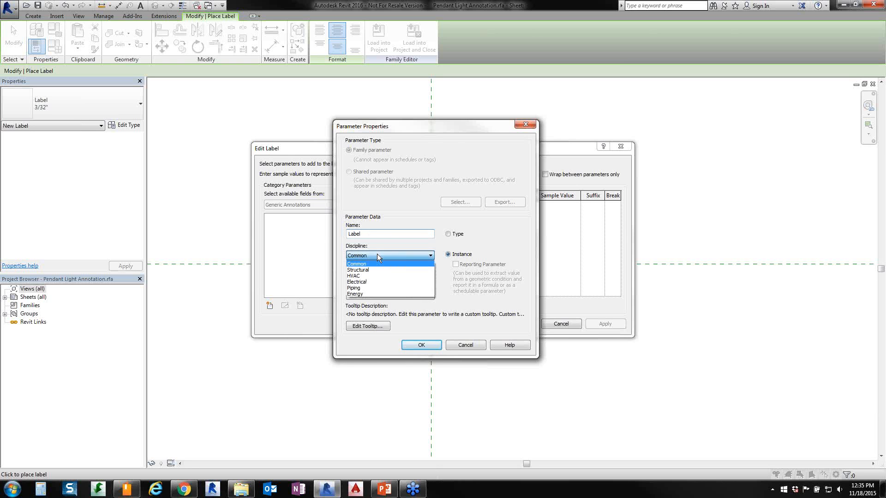
left_click(387, 275)
left_click(387, 275)
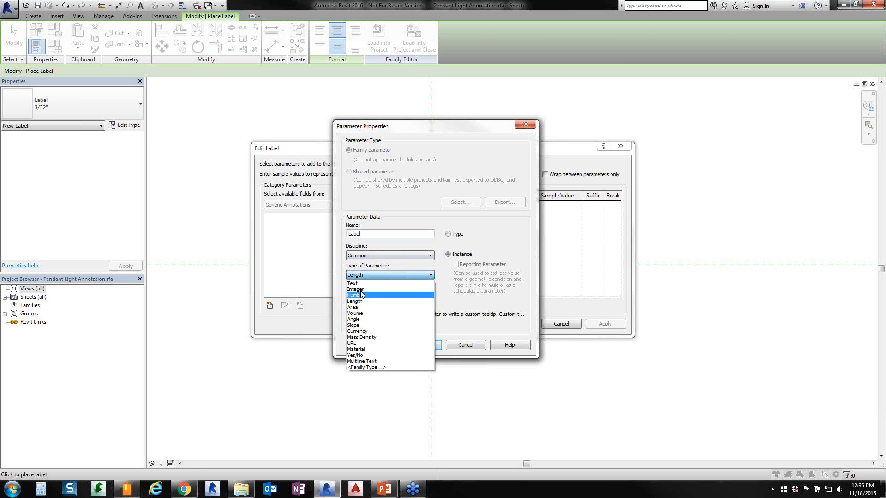
left_click(370, 283)
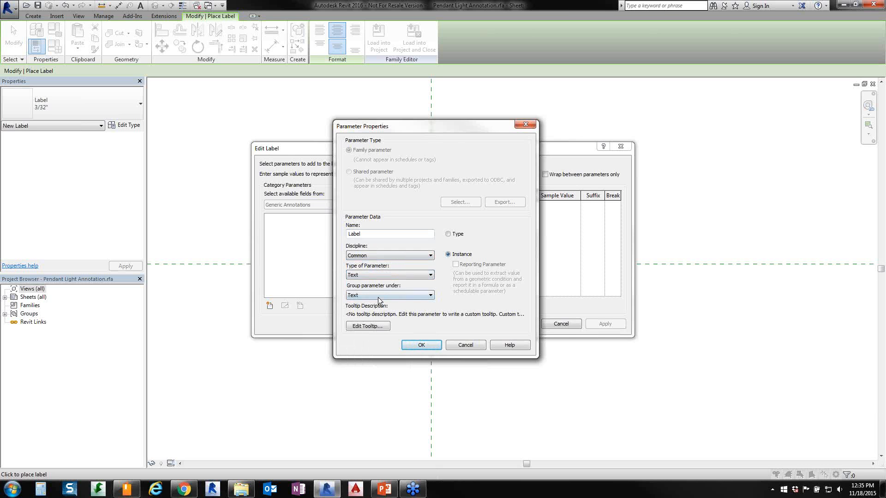
left_click(378, 296)
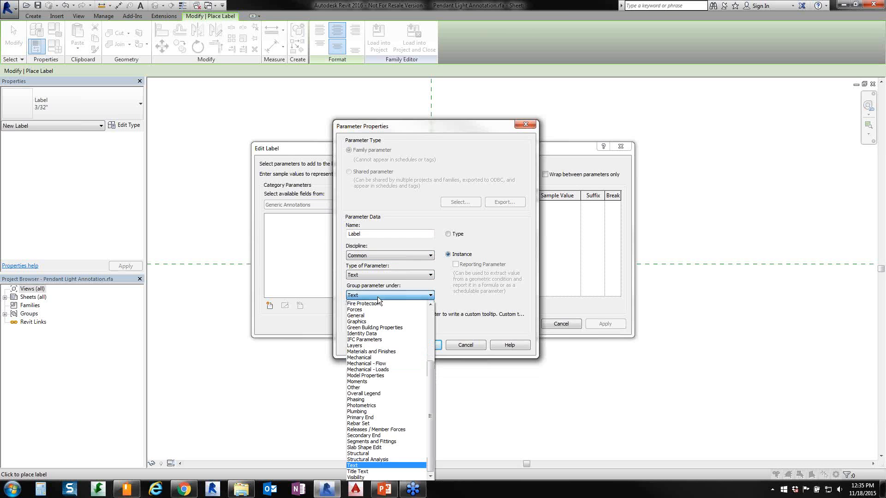
left_click(367, 333)
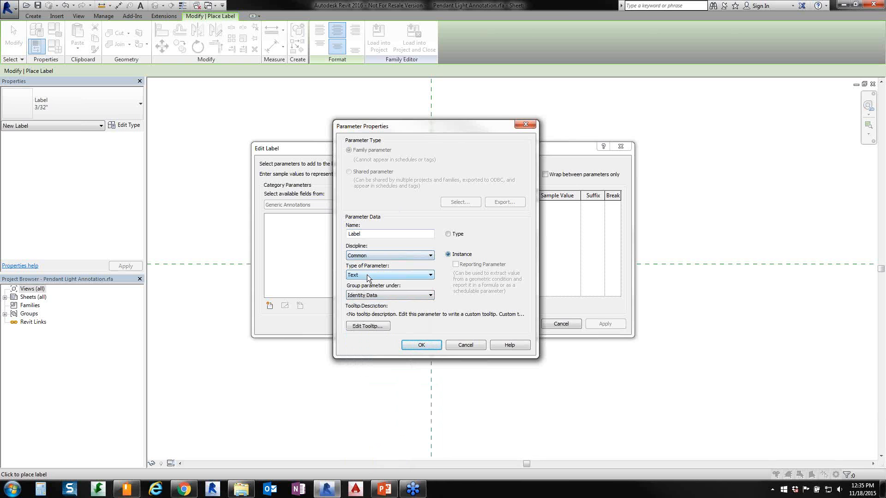
left_click(414, 346)
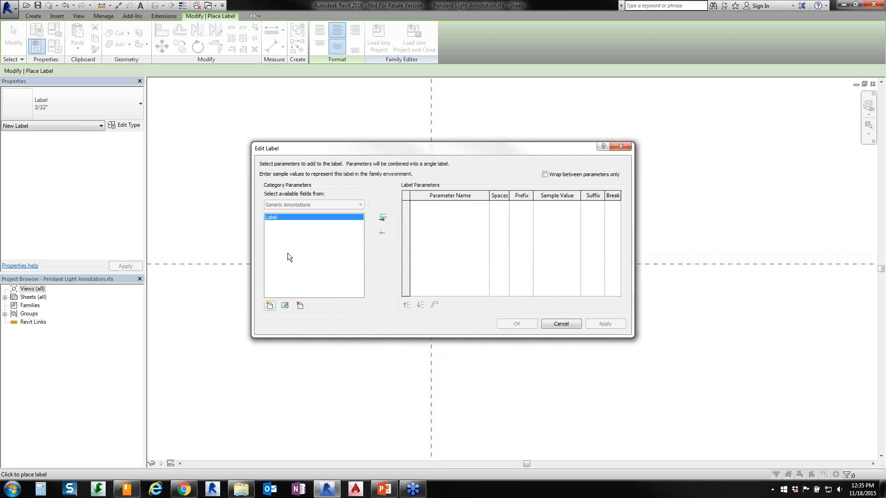
Add the Label parameter to the label with the sample value C1 and finish placing labels.
left_click(382, 219)
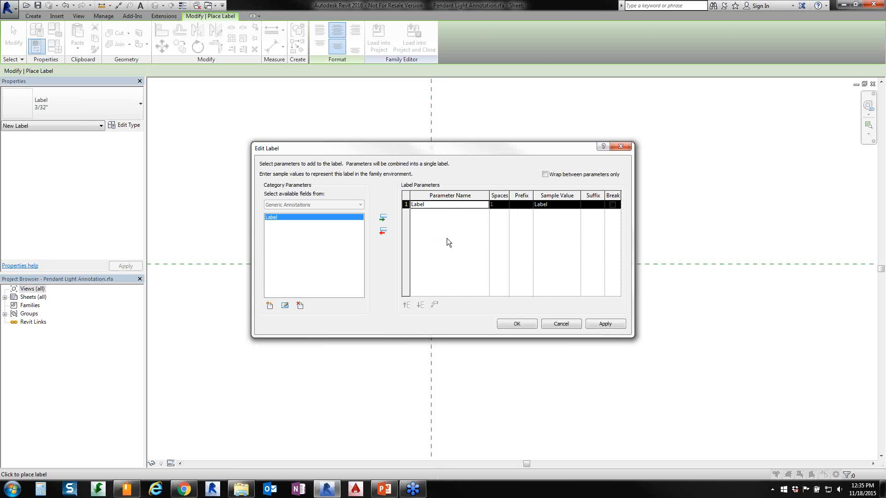
left_click(549, 209)
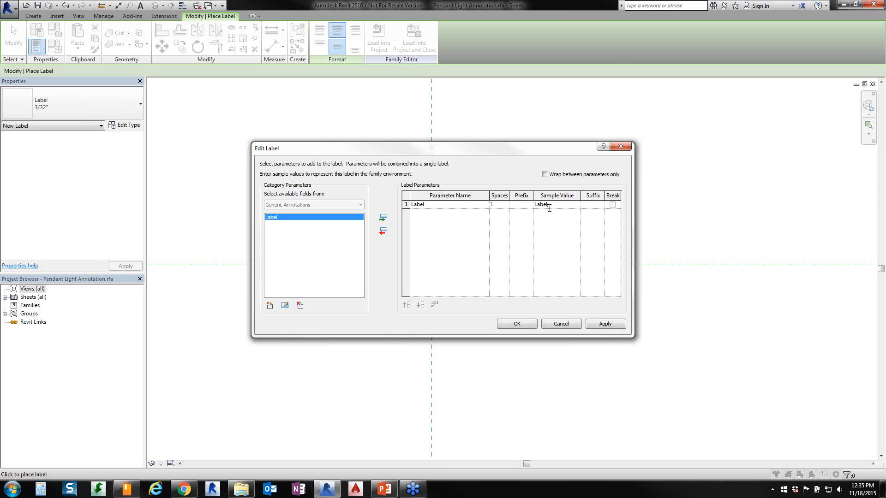
key("BackSpace")
key("BackSpace")
key("BackSpace")
type("C1")
left_click(600, 325)
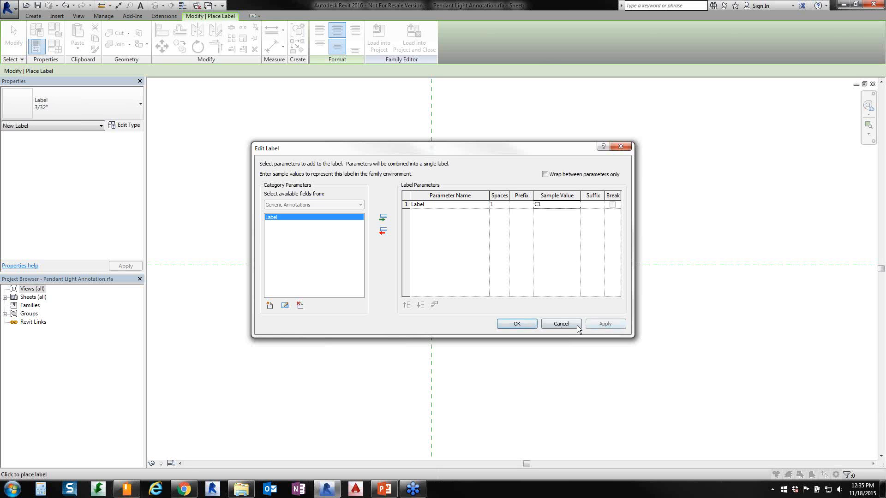
left_click(516, 325)
left_click(519, 325)
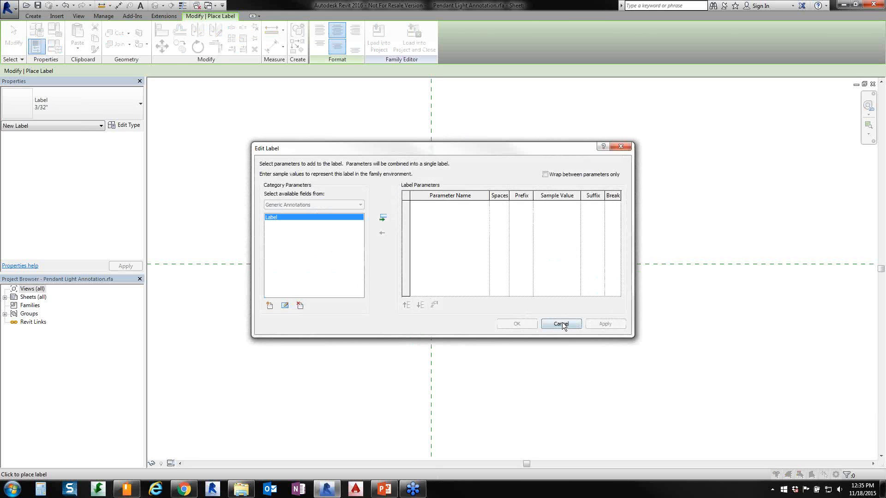
left_click(561, 323)
left_click(297, 344)
left_click(560, 325)
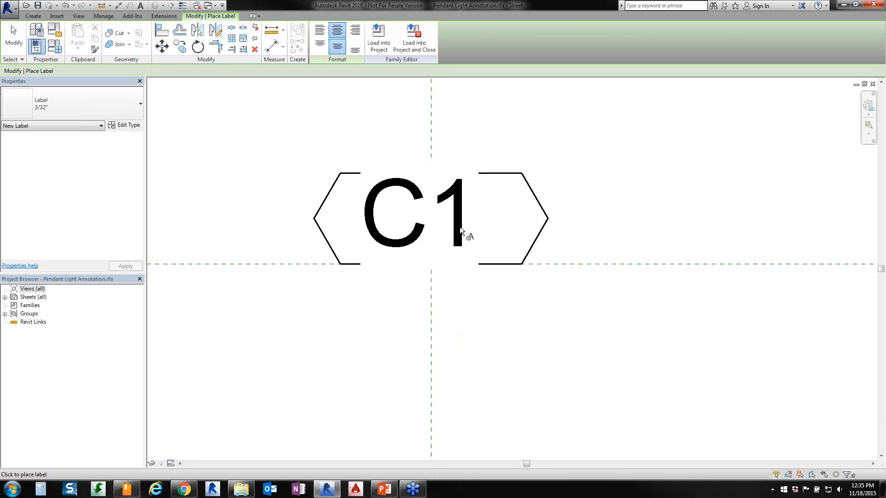
key("Escape")
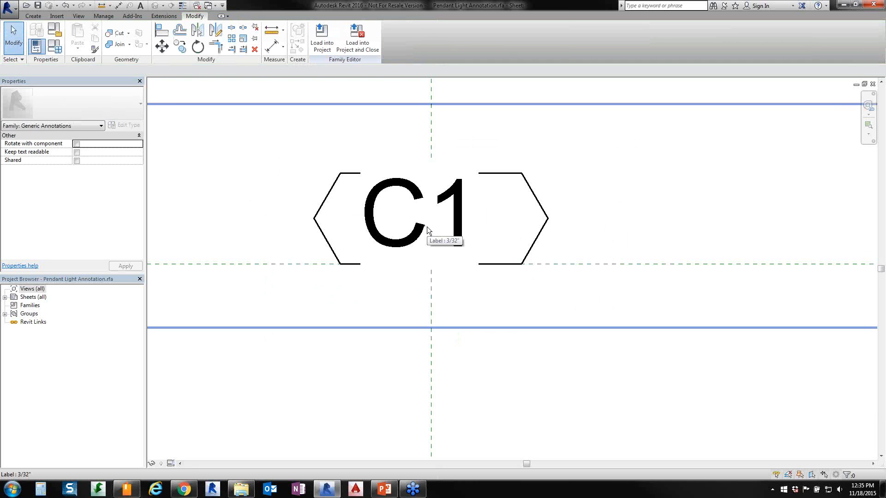
Narrow the C1 label's text box to roughly the width of the hexagonal outline.
left_click(460, 225)
scroll(462, 295, "down", 3)
scroll(465, 296, "down", 2)
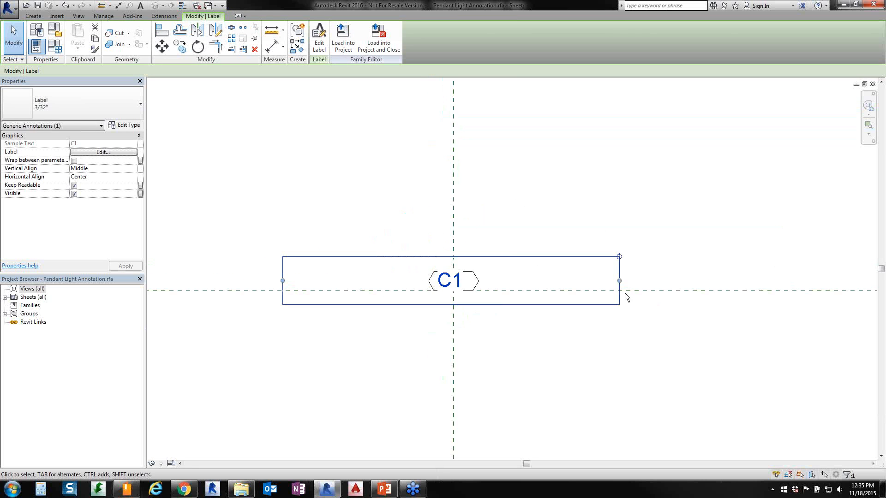
left_click_drag(619, 281, 471, 281)
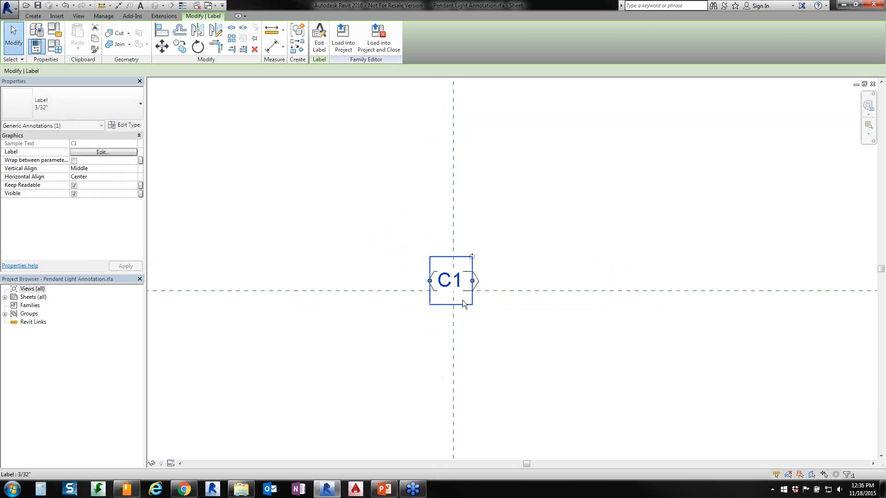
scroll(453, 289, "up", 2)
left_click(503, 330)
Set the background of the 3/32" label type to Transparent.
left_click(456, 274)
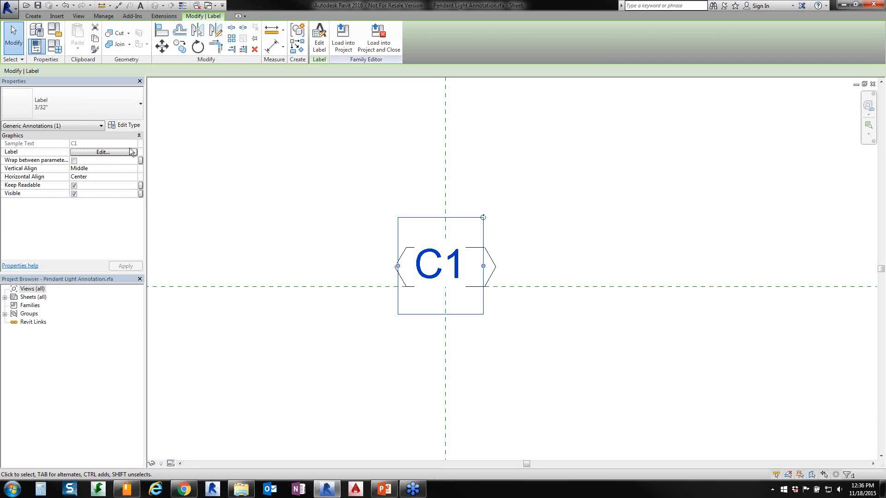
left_click(121, 124)
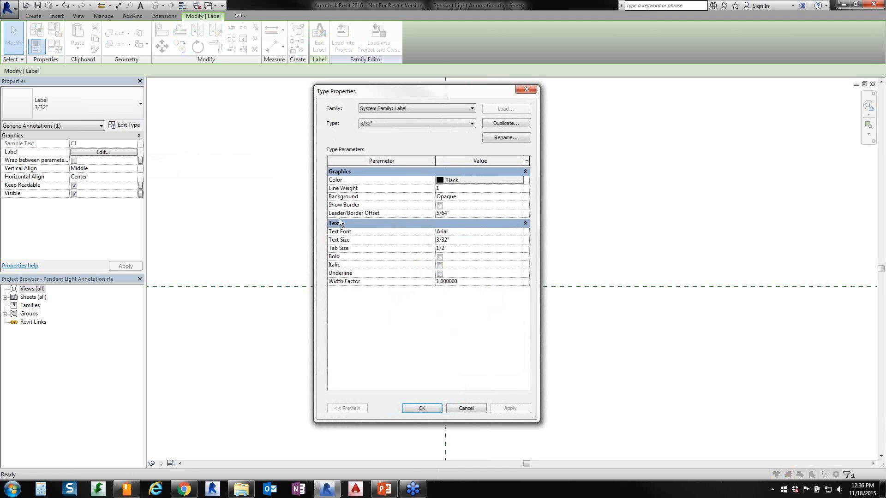
left_click(471, 197)
left_click(519, 198)
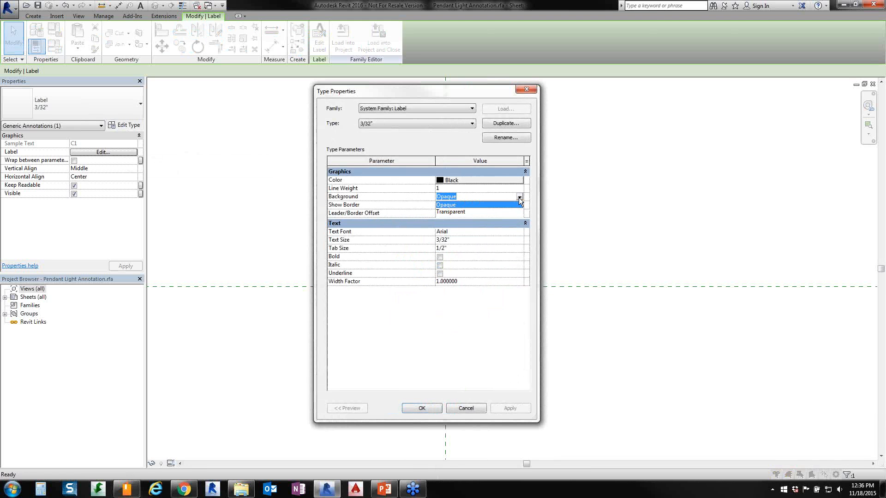
left_click(458, 211)
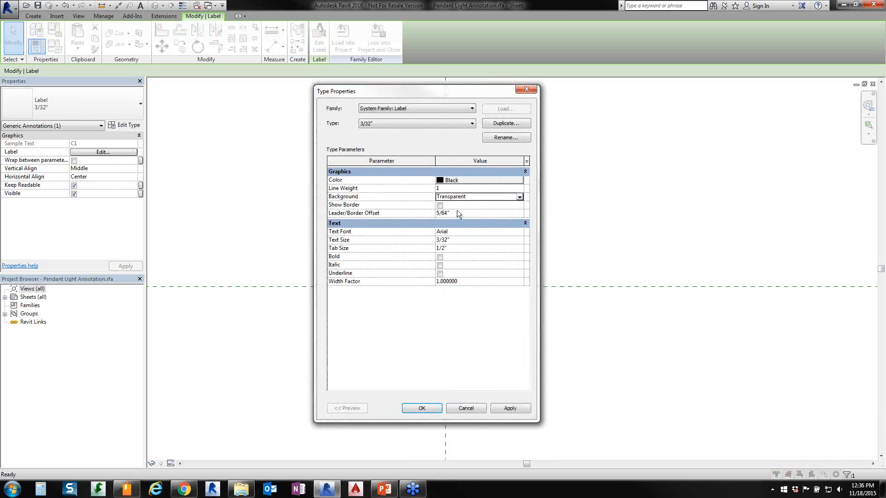
left_click(423, 408)
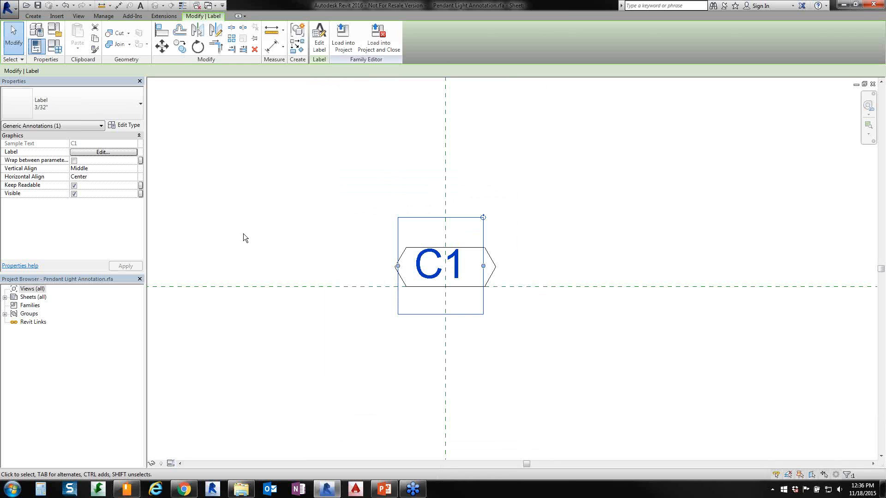
left_click(297, 243)
left_click(420, 273)
Enable Rotate with component and Keep text readable for the annotation family.
left_click(273, 344)
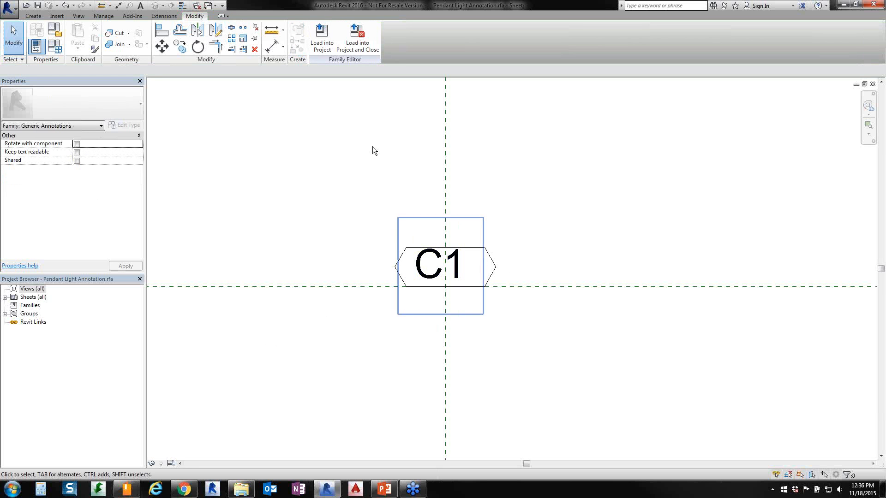
left_click(76, 144)
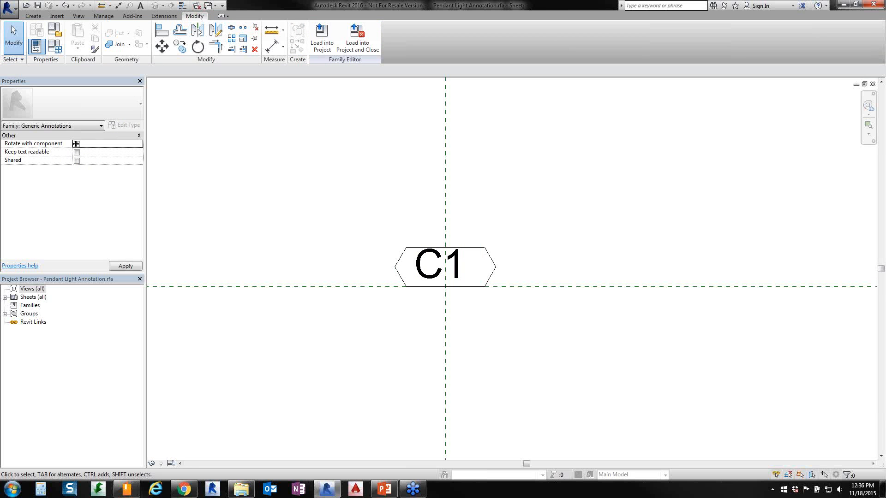
left_click(77, 153)
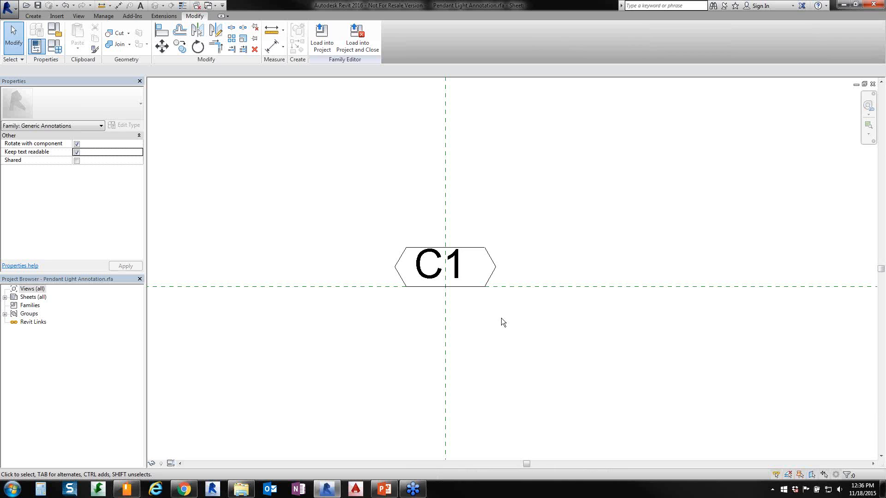
Nudge the C1 label closer to the centre of the hexagon and save the annotation family.
scroll(505, 303, "up", 2)
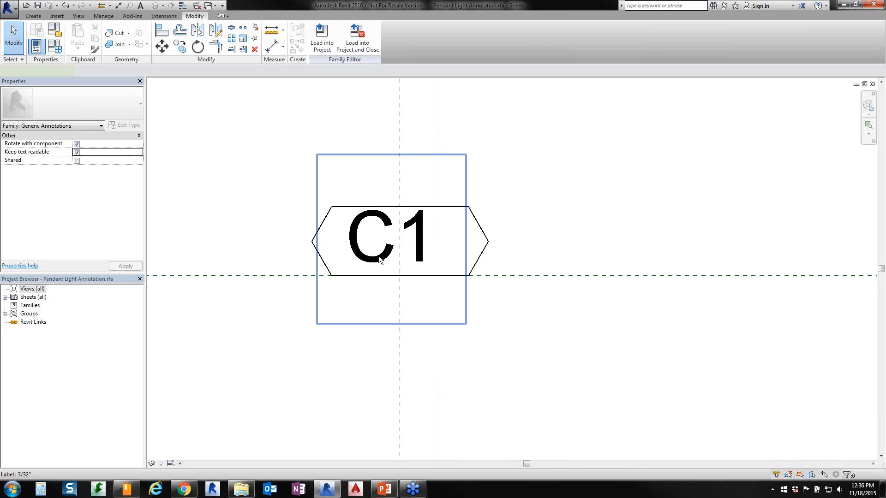
left_click(379, 260)
left_click_drag(381, 257, 387, 259)
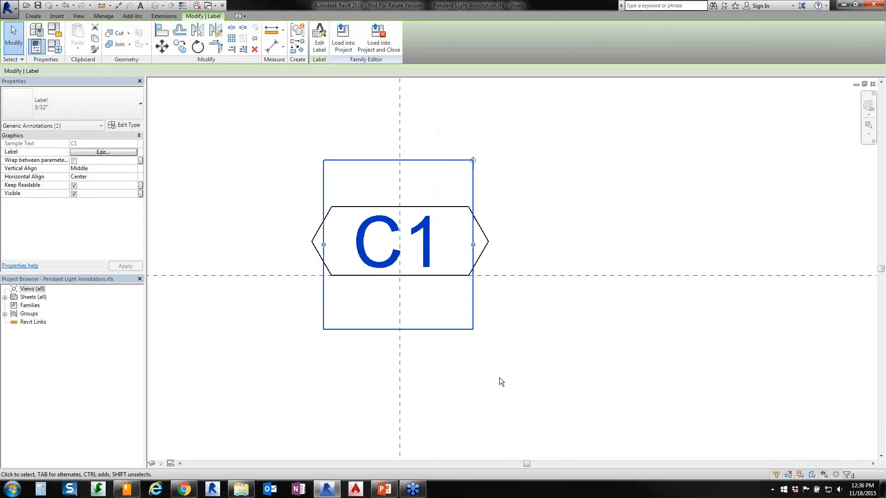
left_click(527, 377)
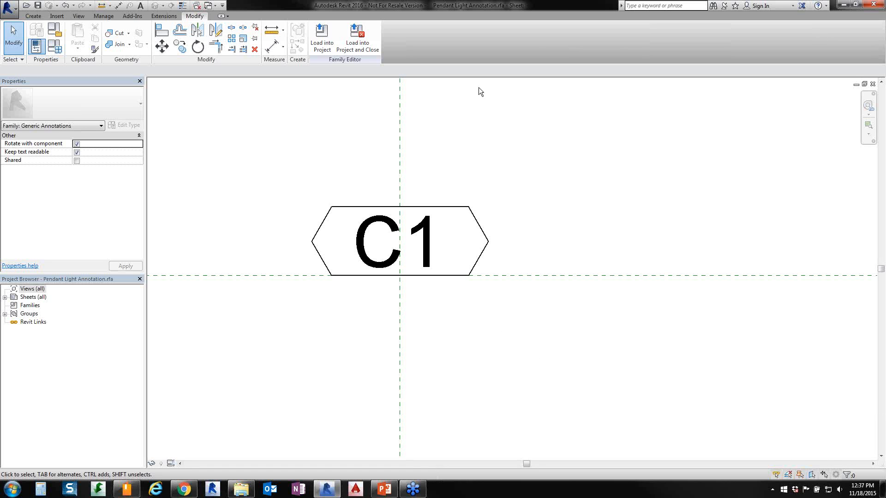
left_click(37, 6)
Switch to the Pendant Light family and open its Ref. Level floor plan.
key("ctrl+Tab")
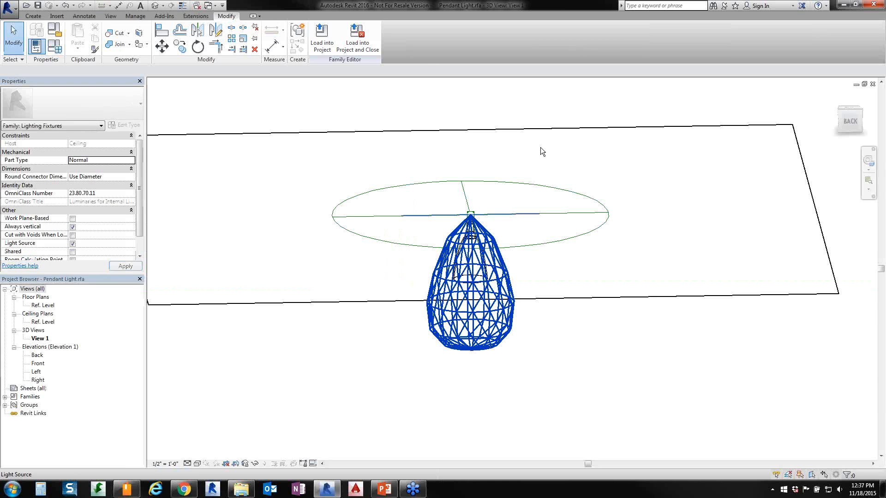
middle_click_drag(384, 363, 356, 356, "shift")
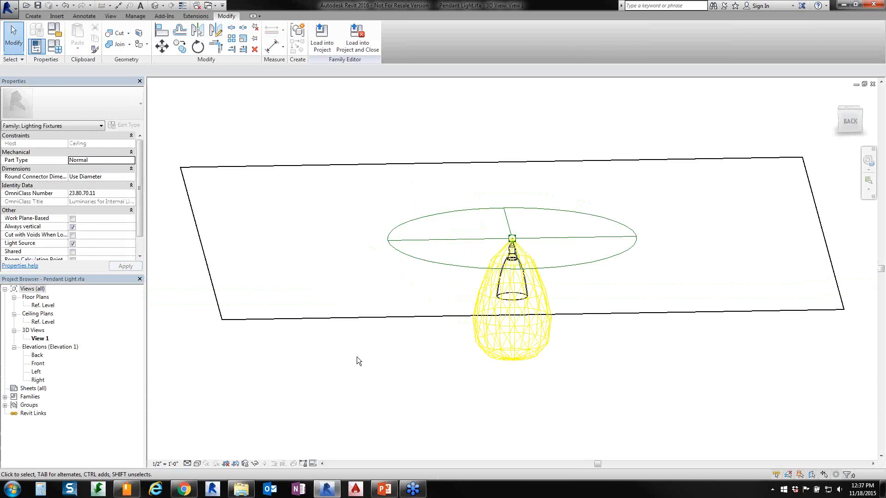
double_click(43, 305)
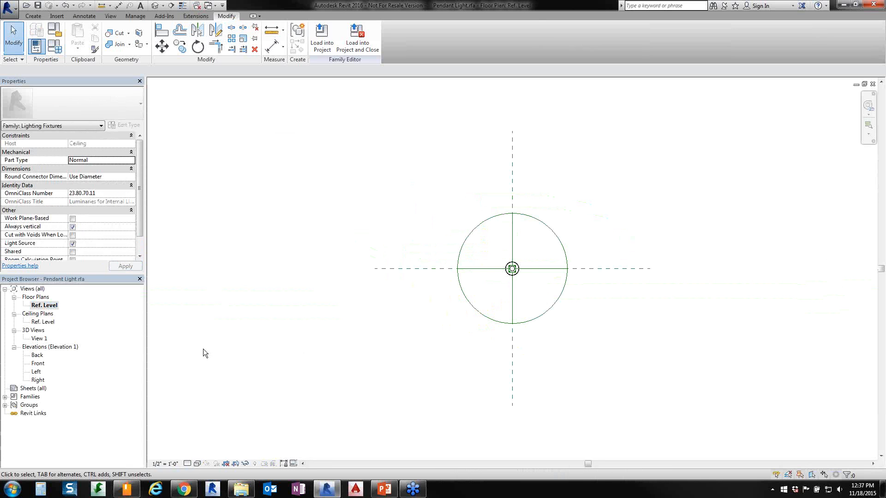
Return to the Pendant Light Annotation family and load it into the Pendant Light family.
key("ctrl+Tab")
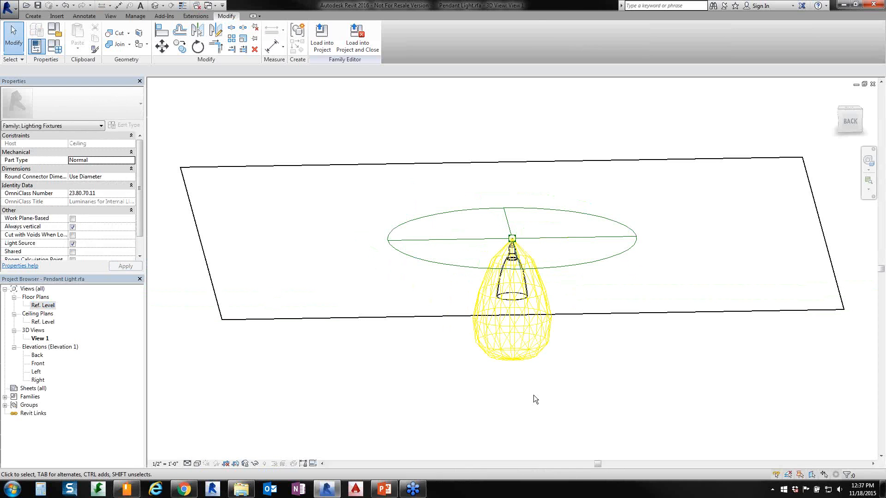
key("ctrl+Tab")
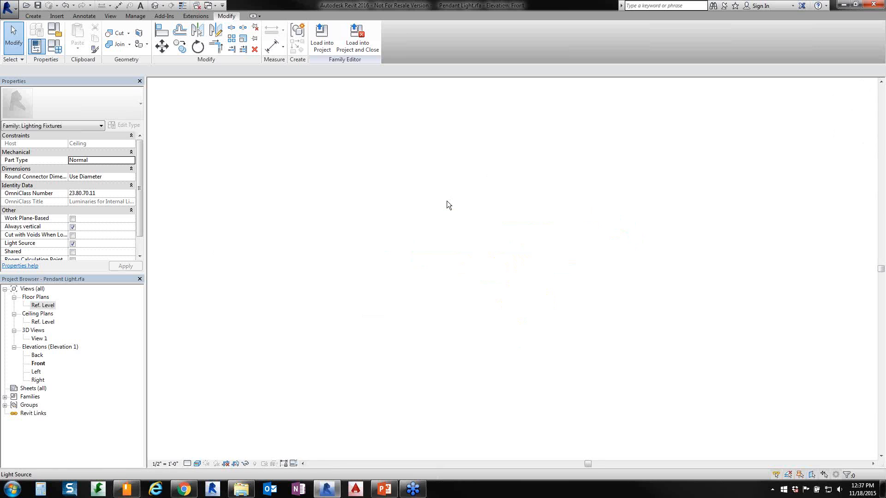
key("ctrl+Tab")
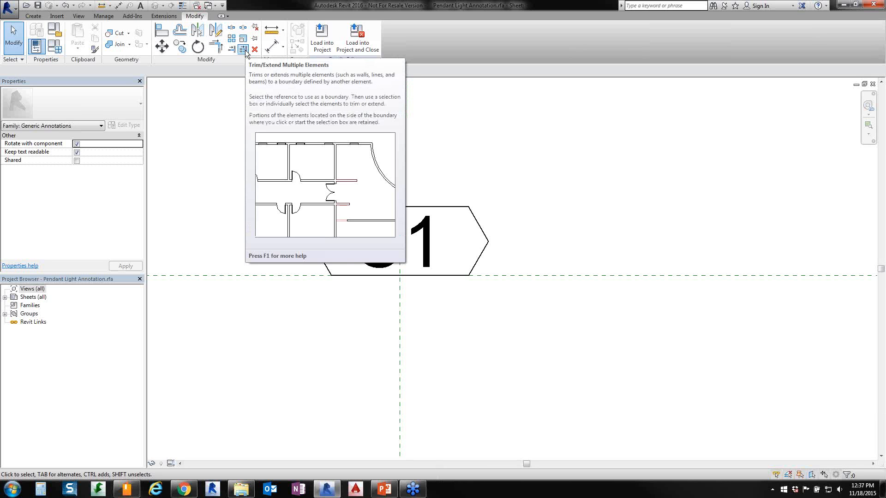
left_click(322, 37)
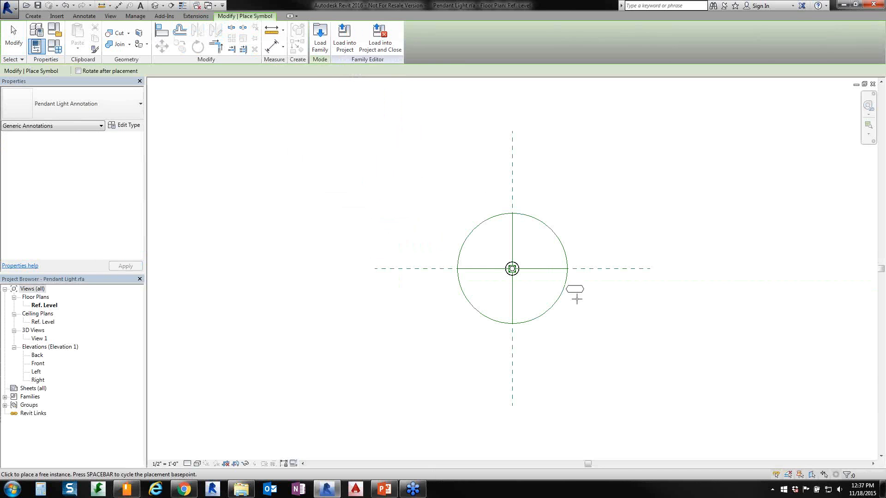
Place one Pendant Light Annotation symbol on the vertical centre line just above the fixture's circles in the Ref. Level plan.
scroll(544, 291, "up", 4)
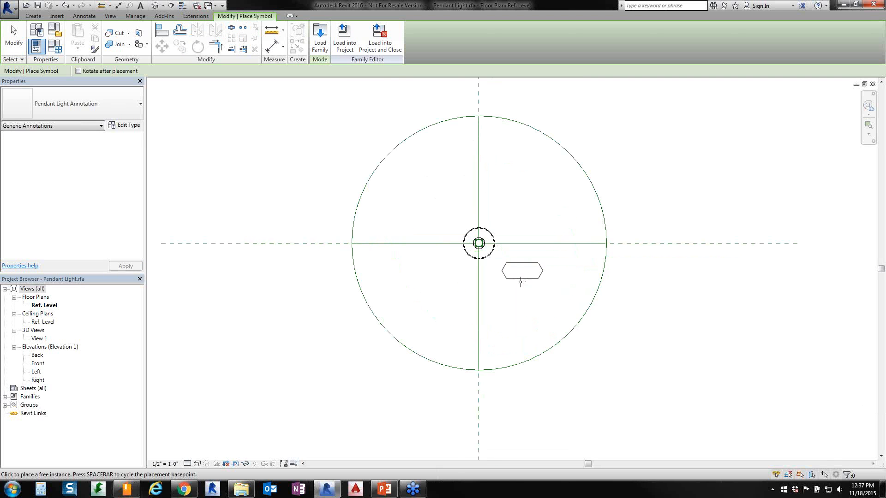
scroll(517, 279, "up", 2)
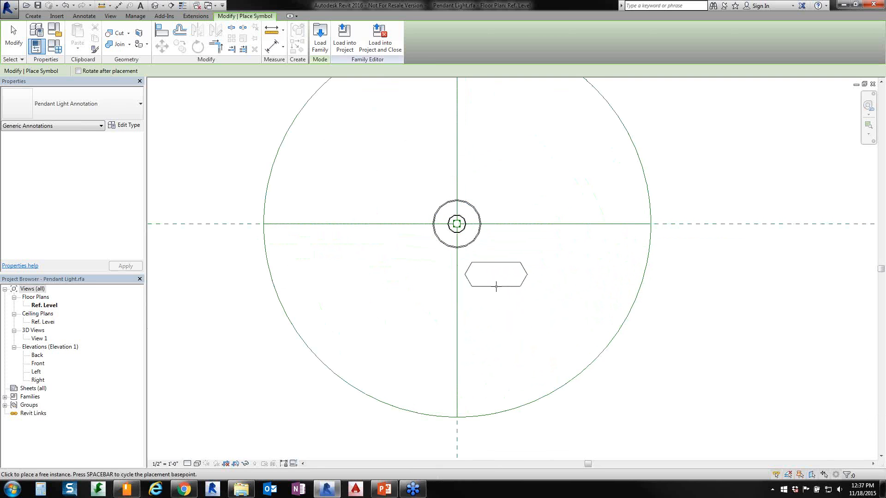
scroll(468, 178, "up", 2)
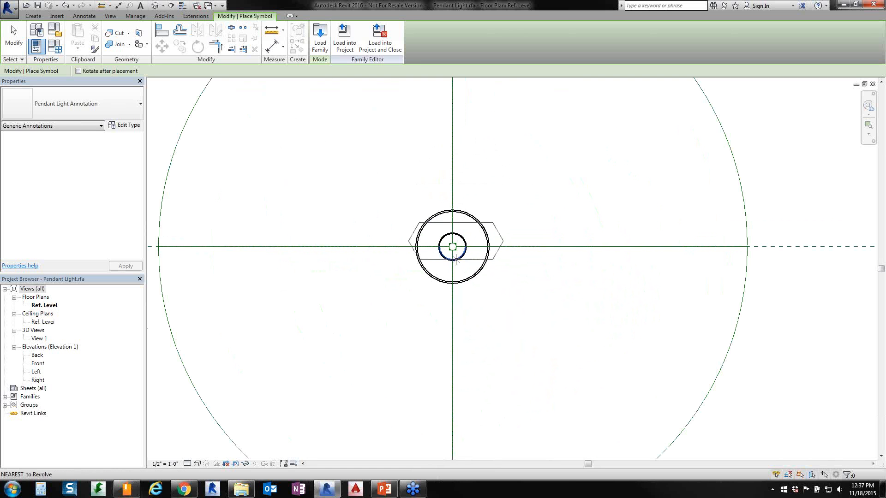
scroll(453, 208, "up", 1)
left_click(452, 204)
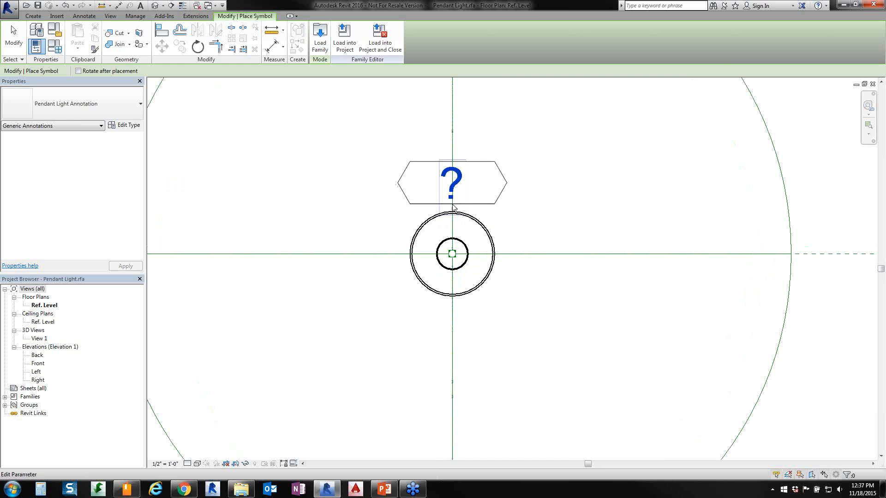
key("Escape")
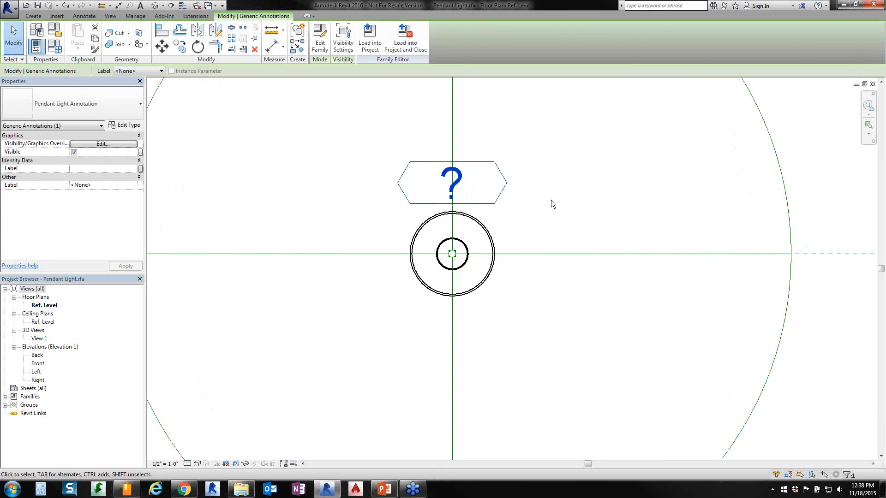
key("Escape")
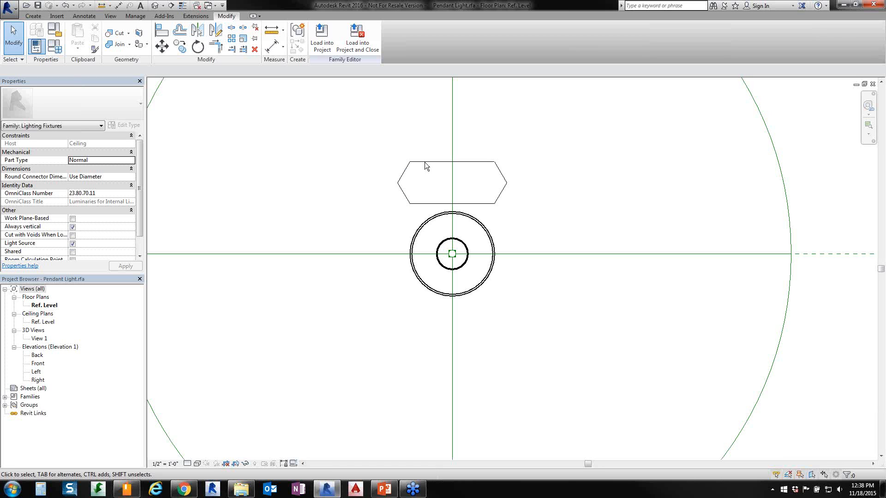
Add an instance family parameter named Label to the Pendant Light family, with Common discipline and Text type, grouped under Identity Data.
left_click(59, 50)
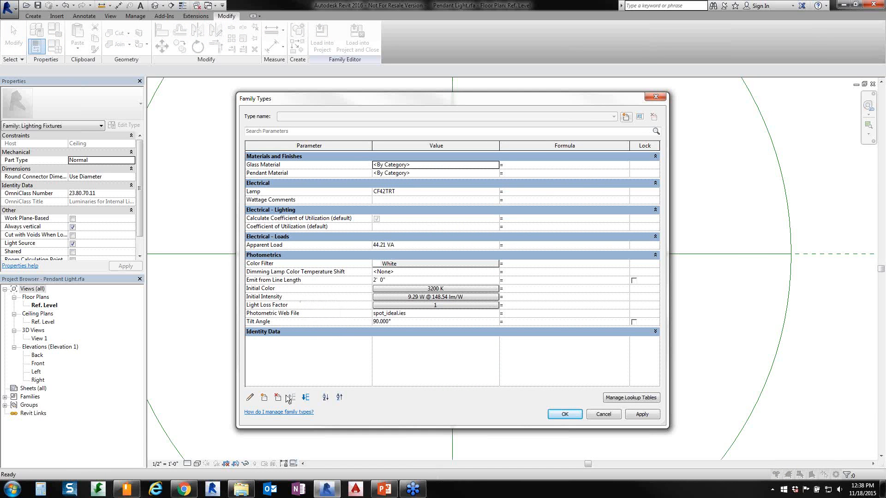
left_click(265, 398)
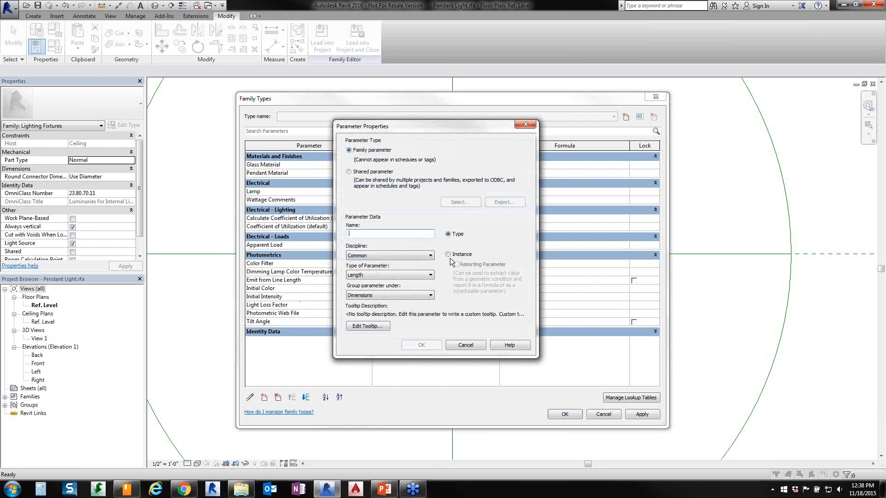
left_click(449, 255)
left_click(350, 235)
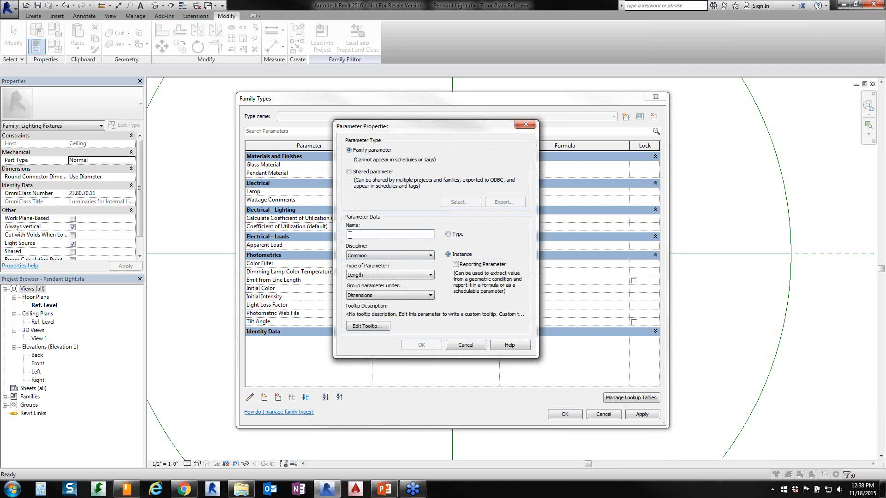
type("Label")
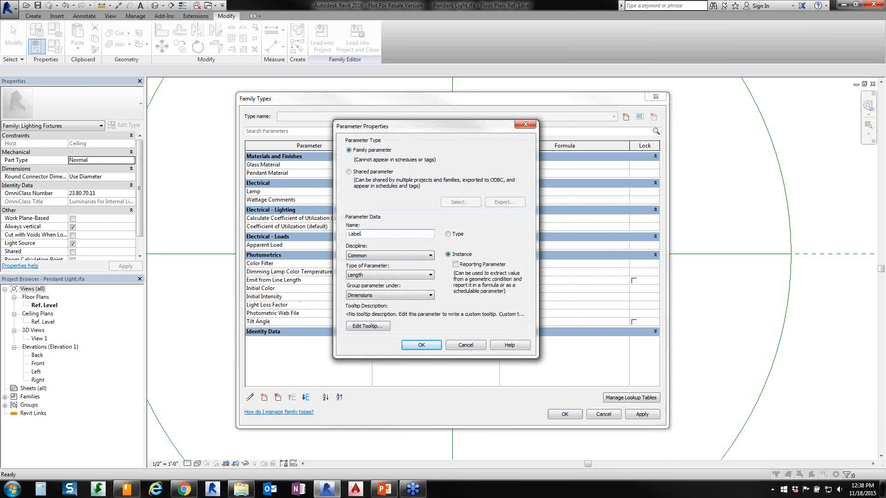
left_click(386, 256)
left_click(386, 258)
left_click(377, 273)
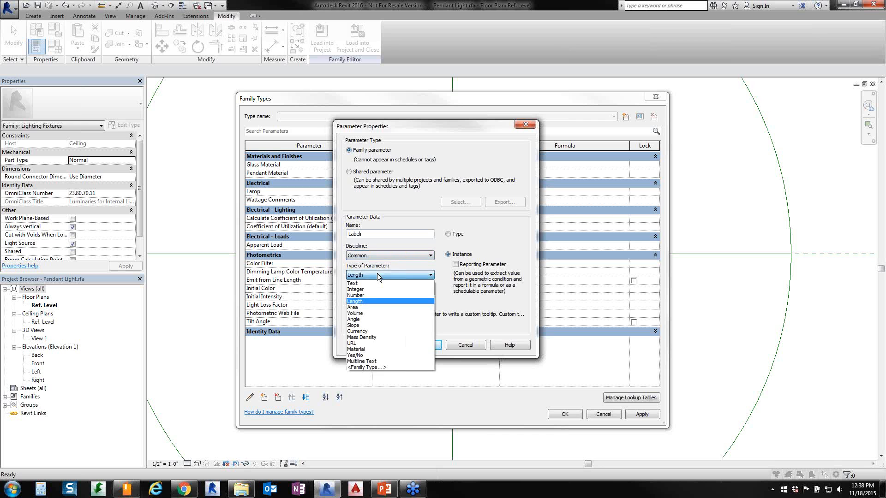
left_click(365, 283)
left_click(378, 296)
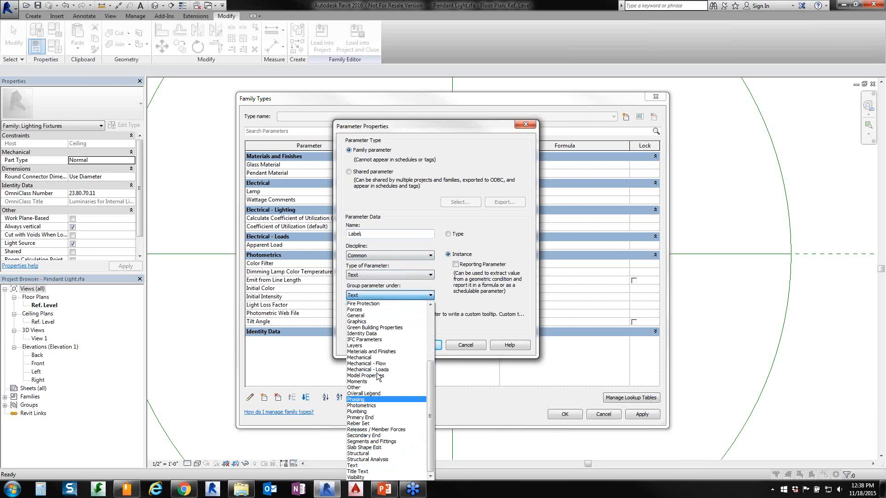
key("i")
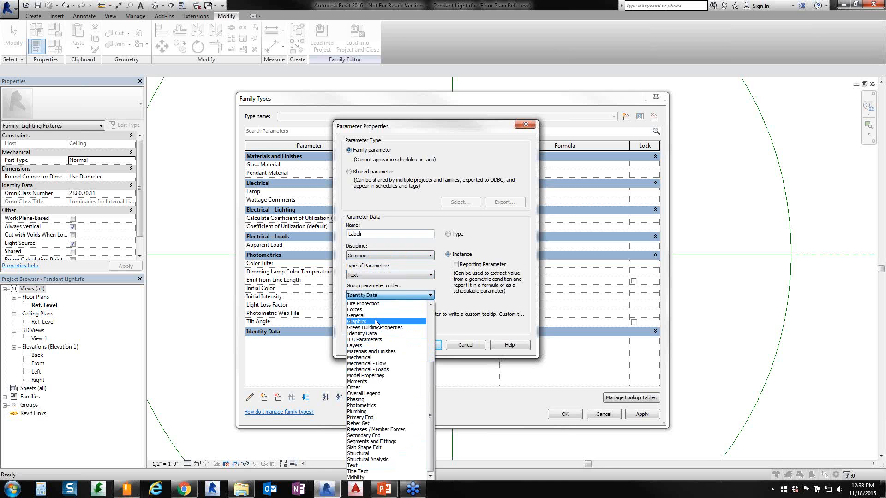
left_click(416, 296)
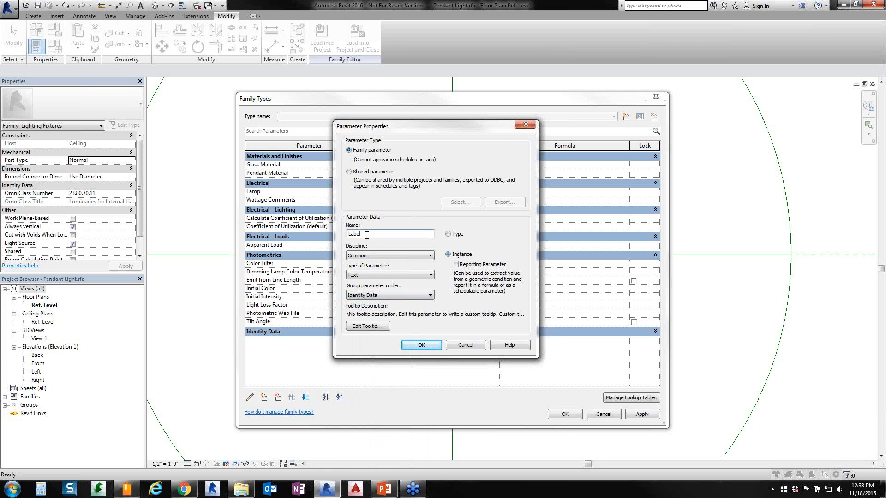
left_click(422, 346)
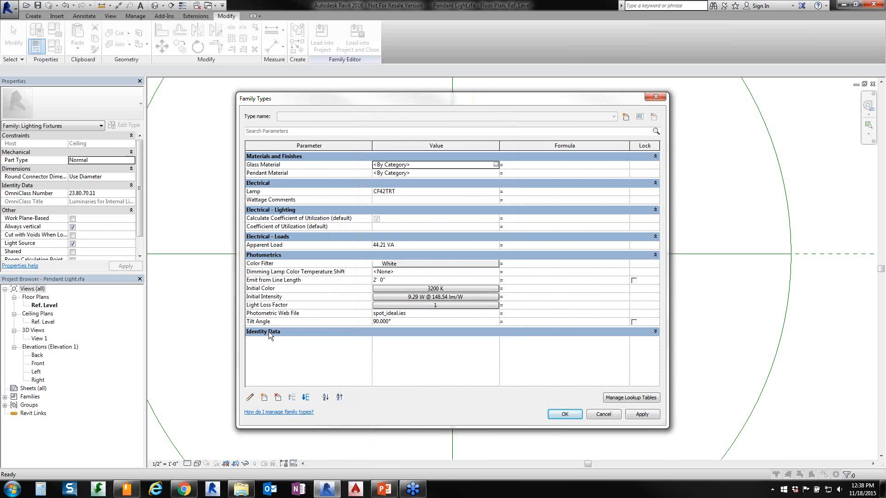
Set the Pendant Light family's Label parameter to C1 under Identity Data and apply it.
left_click(269, 332)
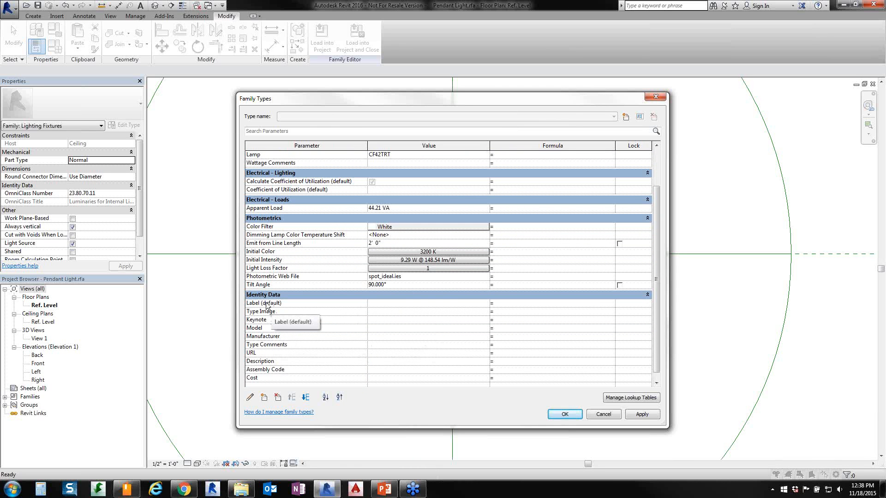
left_click(384, 304)
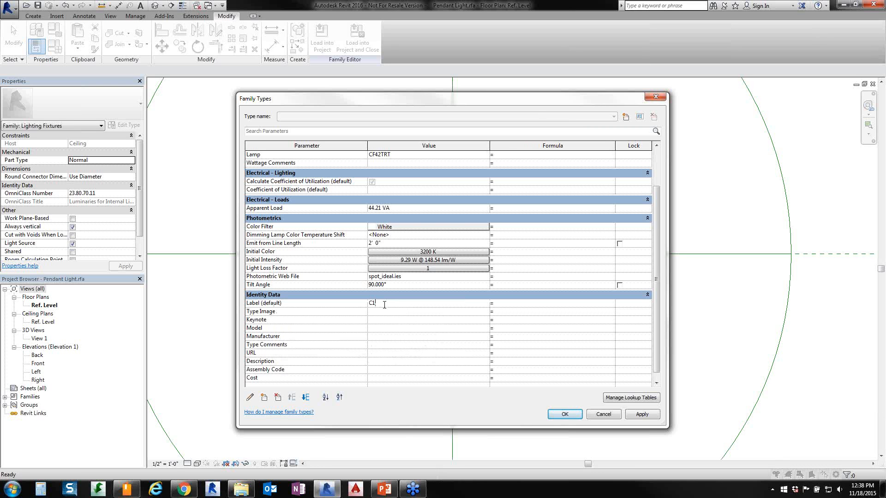
left_click(642, 415)
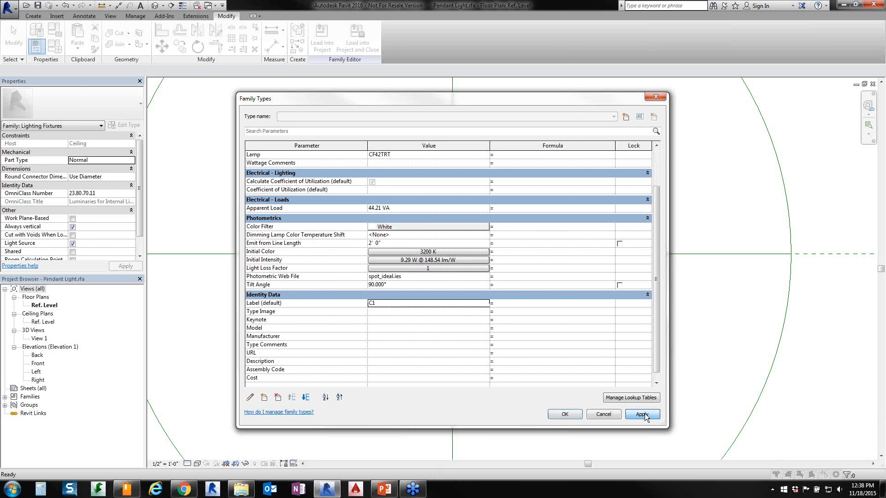
left_click(564, 415)
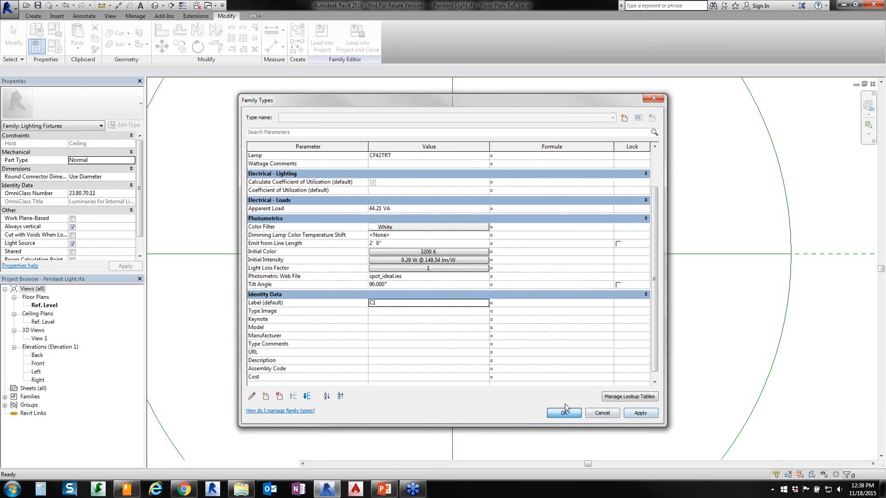
Associate the hexagonal annotation symbol's Identity Data Label with the family's Label parameter.
left_click(494, 203)
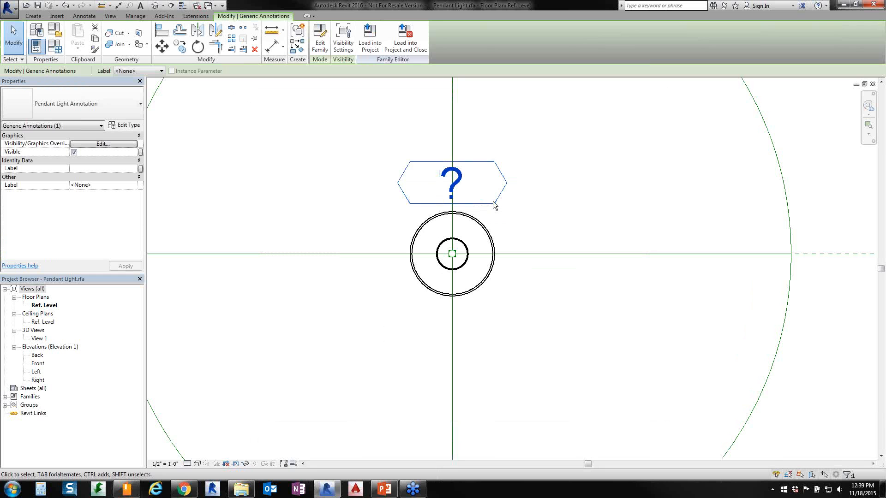
left_click(561, 148)
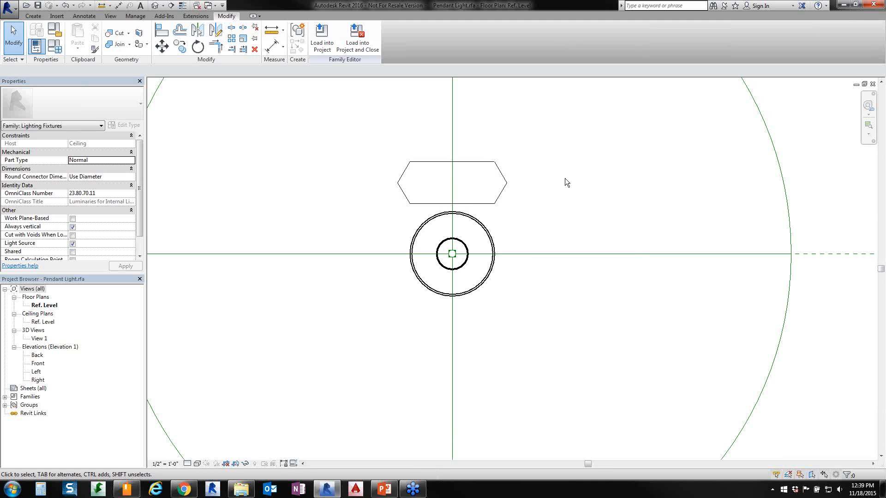
left_click(494, 203)
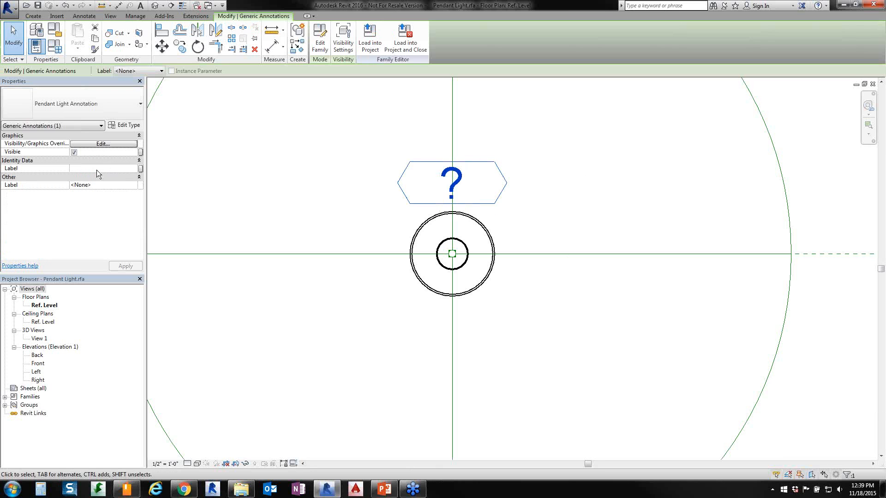
left_click(140, 169)
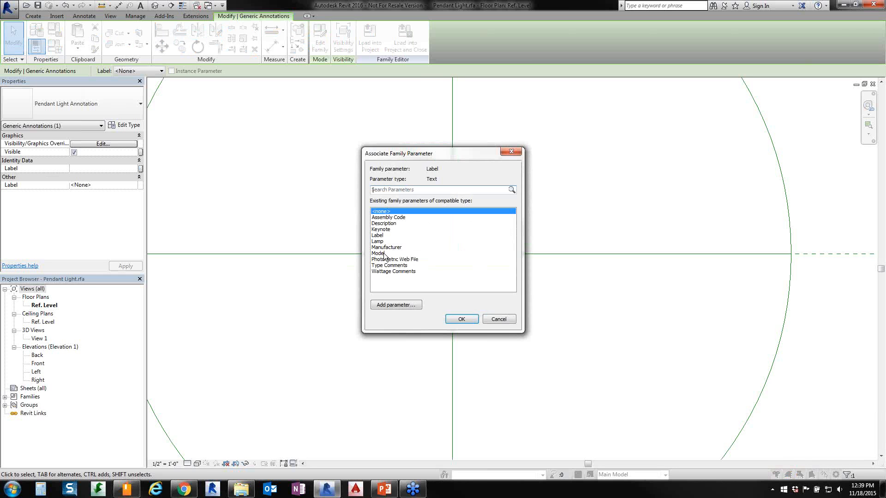
left_click(377, 235)
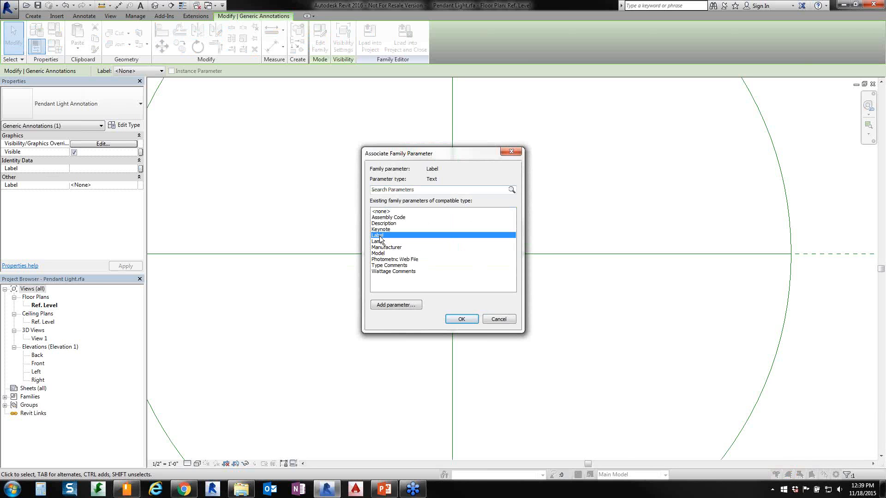
left_click(462, 319)
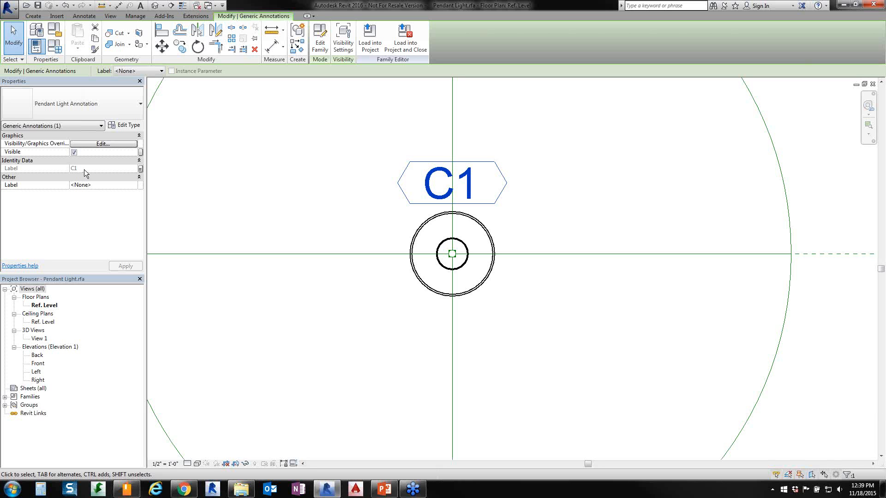
left_click(270, 294)
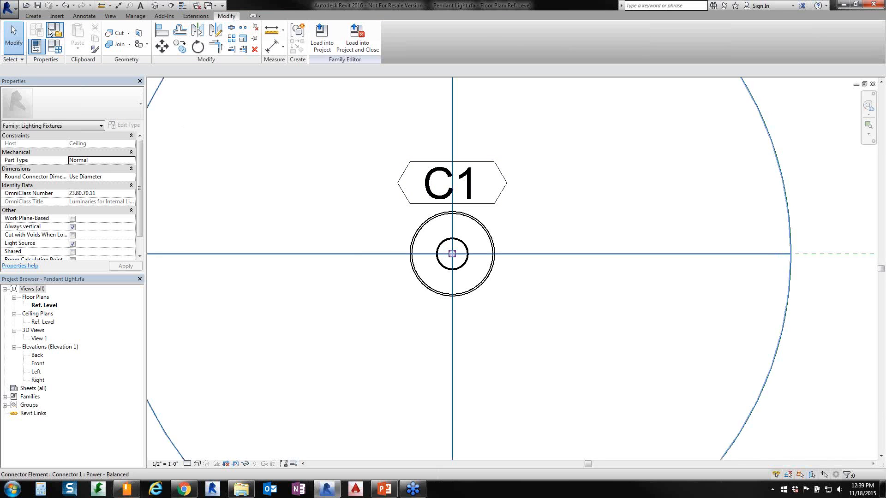
Save the Pendant Light family and look through the open annotation and Front elevation views, ending on the Ref. Level plan.
left_click(37, 6)
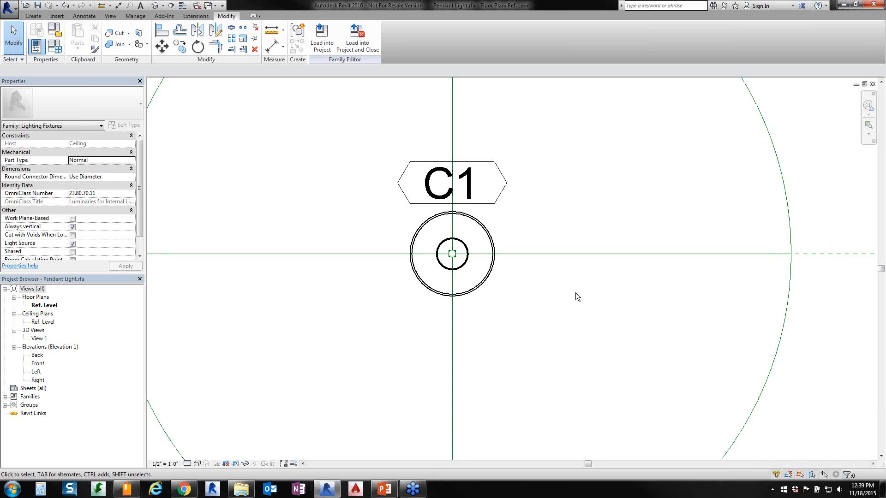
key("ctrl+Tab")
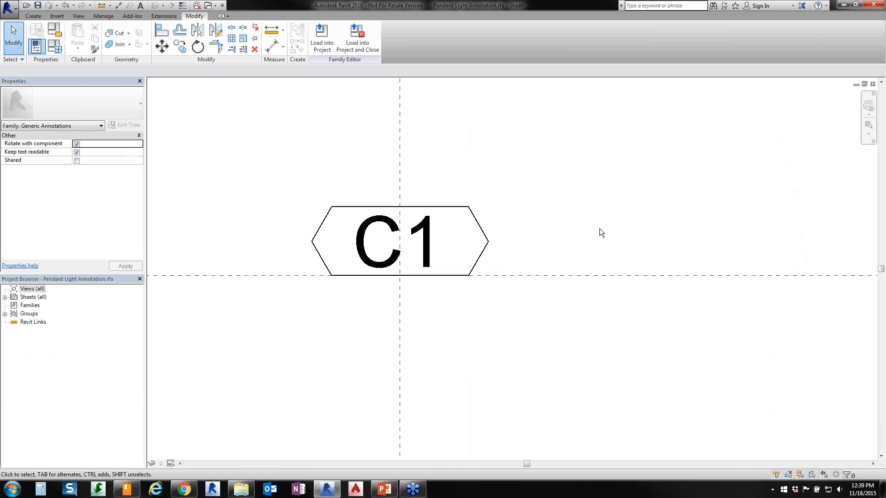
key("ctrl+Tab")
key("ctrl+Tab")
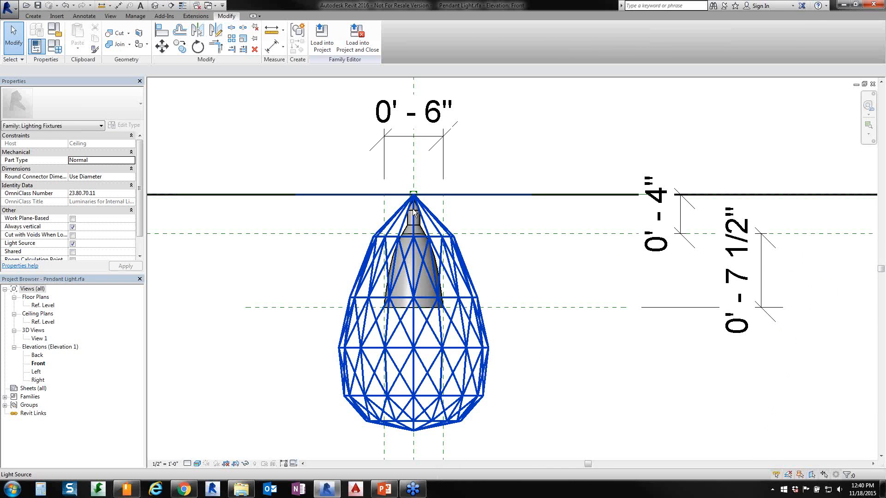
key("ctrl+Tab")
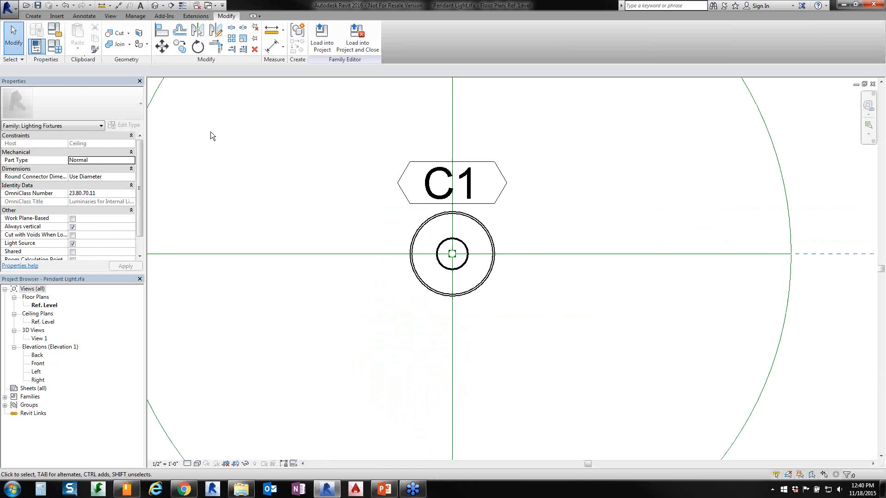
Open Architectural Model_V2016.rvt from the Architecture folder detached from central, preserving worksets and ignoring the unresolved references.
left_click(27, 5)
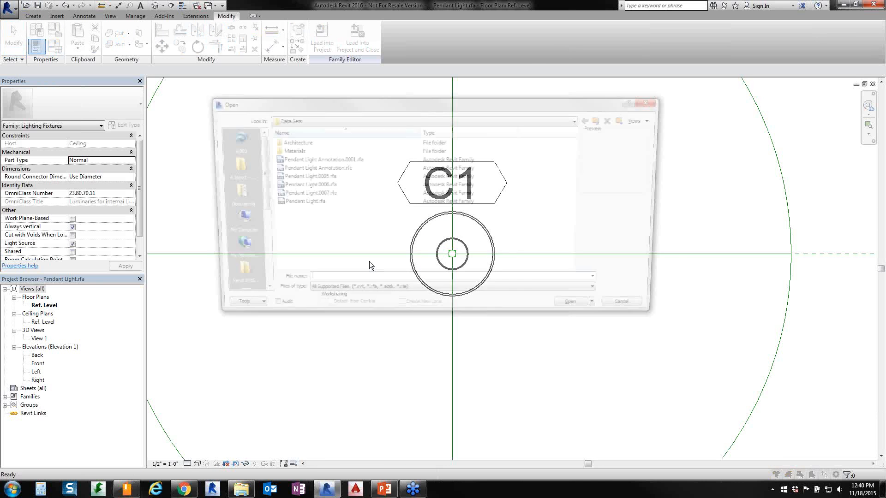
double_click(290, 143)
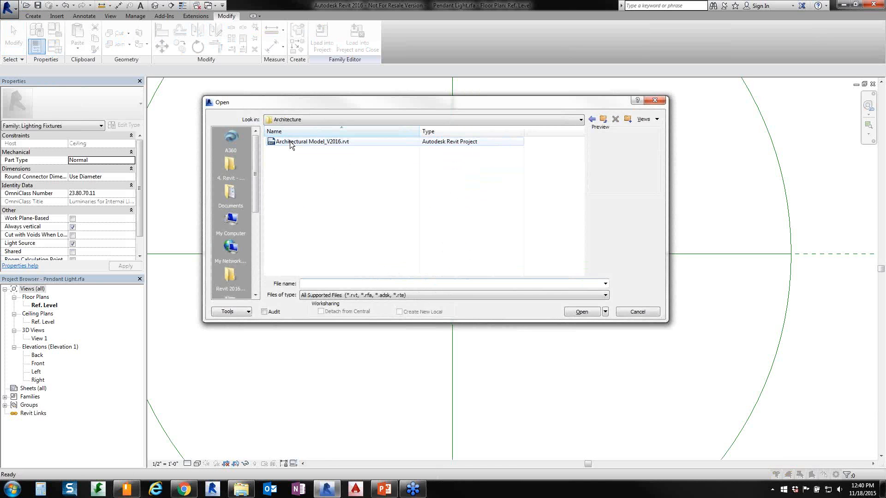
left_click(304, 144)
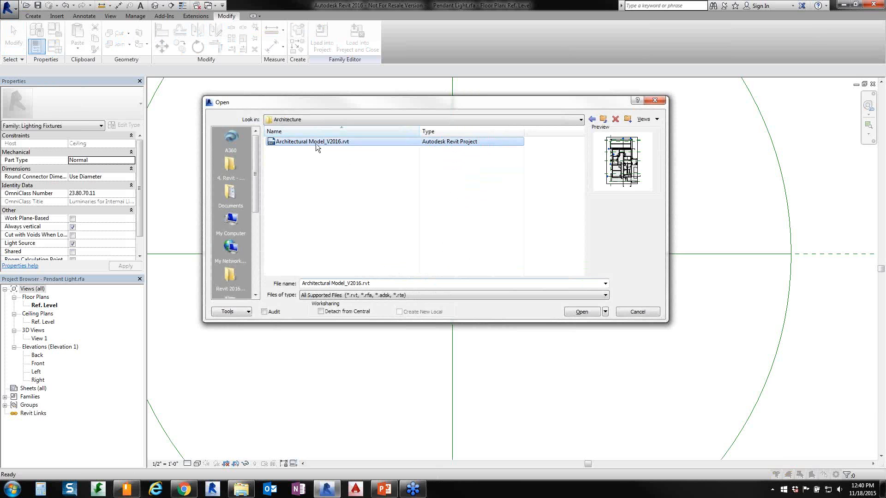
left_click(323, 312)
left_click(576, 312)
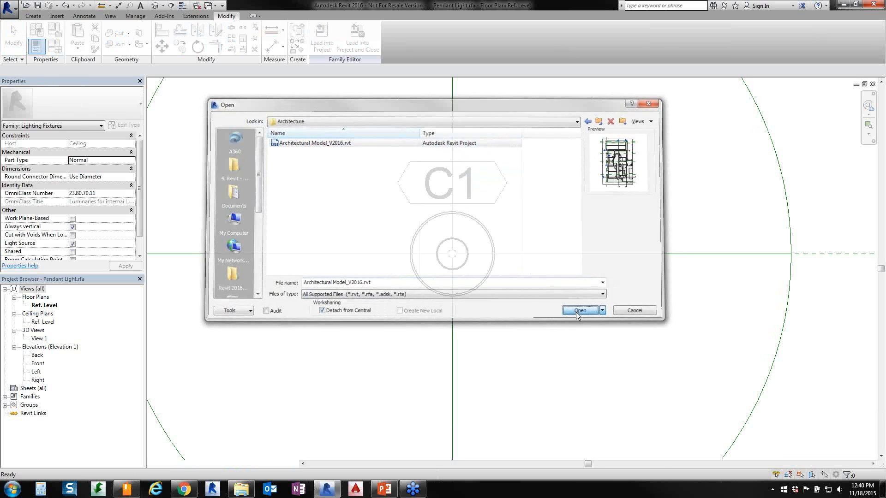
left_click(504, 412)
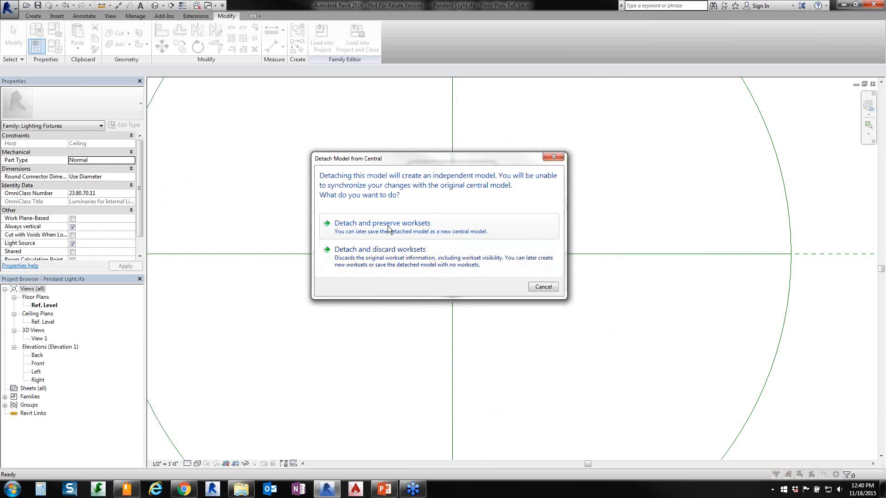
left_click(388, 226)
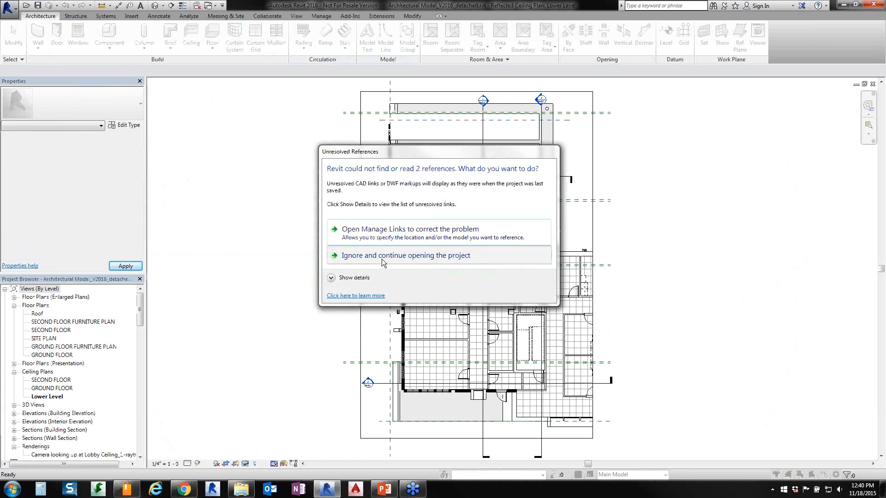
left_click(381, 259)
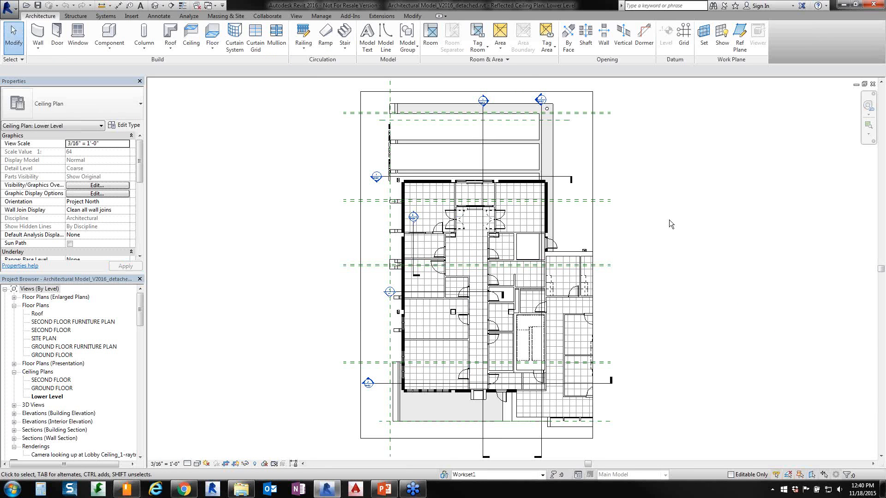
Save the open Pendant Light and Pendant Light Annotation families again and return to the architectural model's Lower Level ceiling plan.
scroll(700, 278, "up", 1)
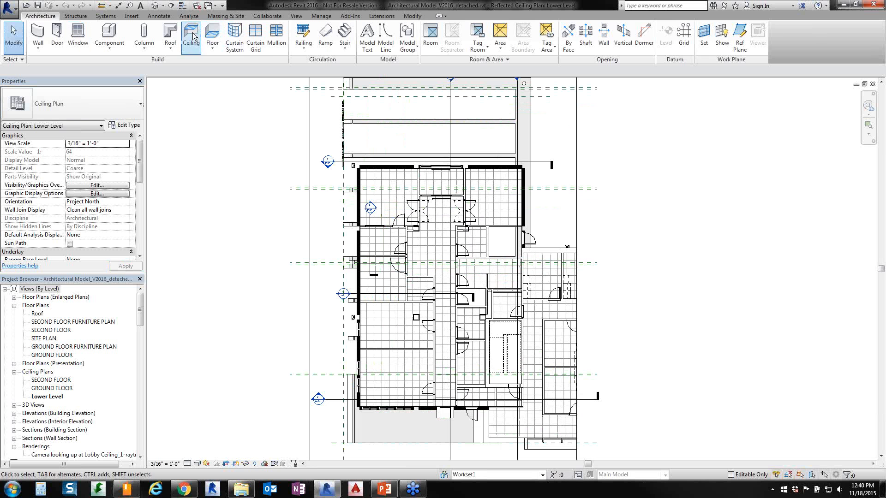
left_click(131, 17)
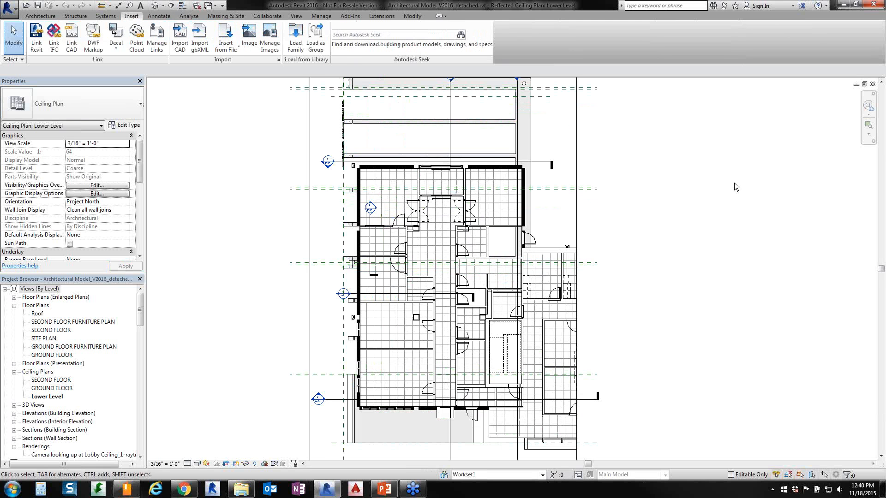
left_click(296, 43)
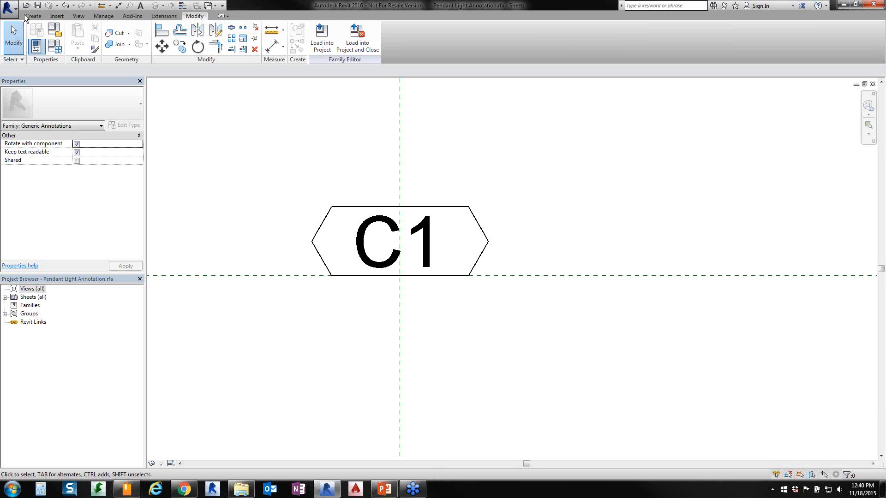
key("ctrl+Tab")
key("ctrl+Tab")
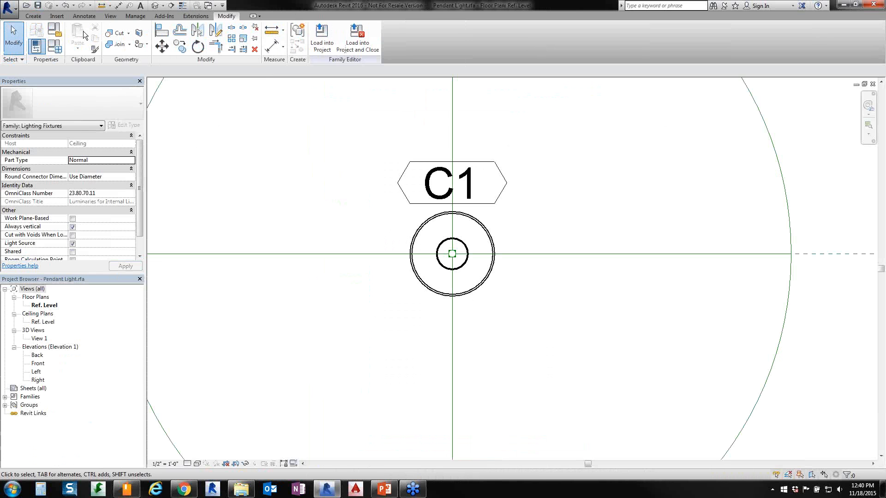
key("ctrl+Tab")
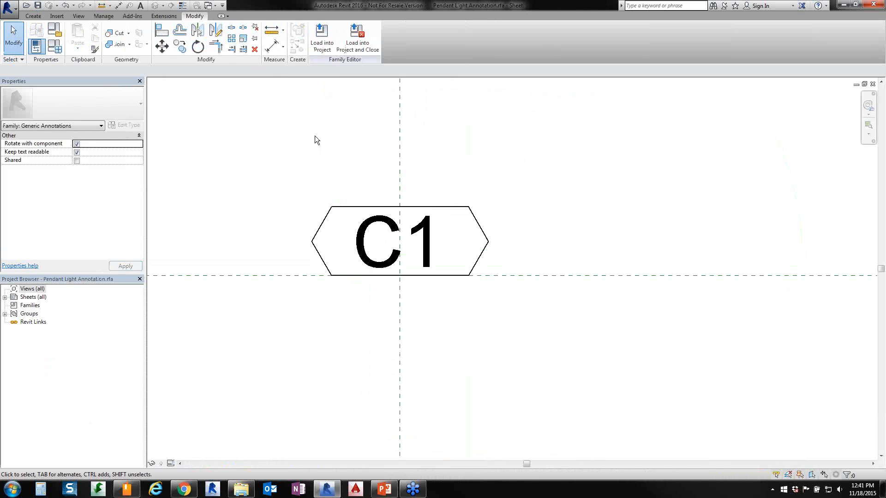
key("ctrl+Tab")
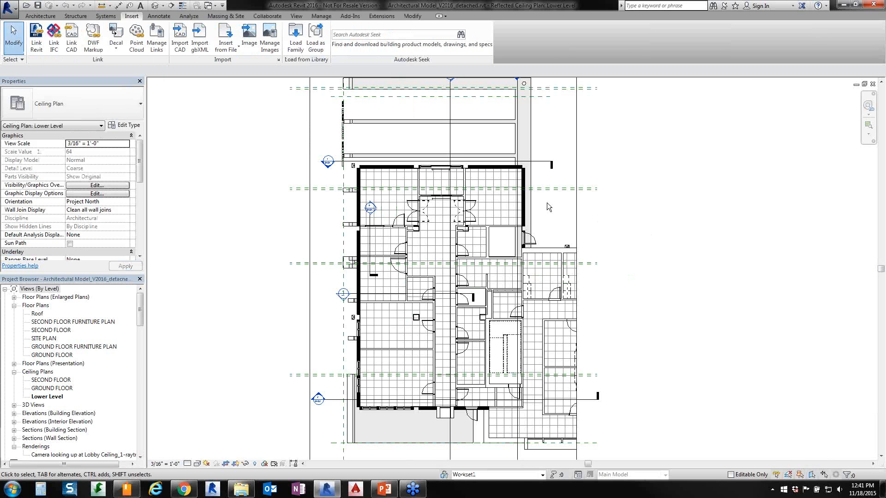
Load Pendant Light.rfa from the Data Sets folder into the architectural model.
left_click(297, 41)
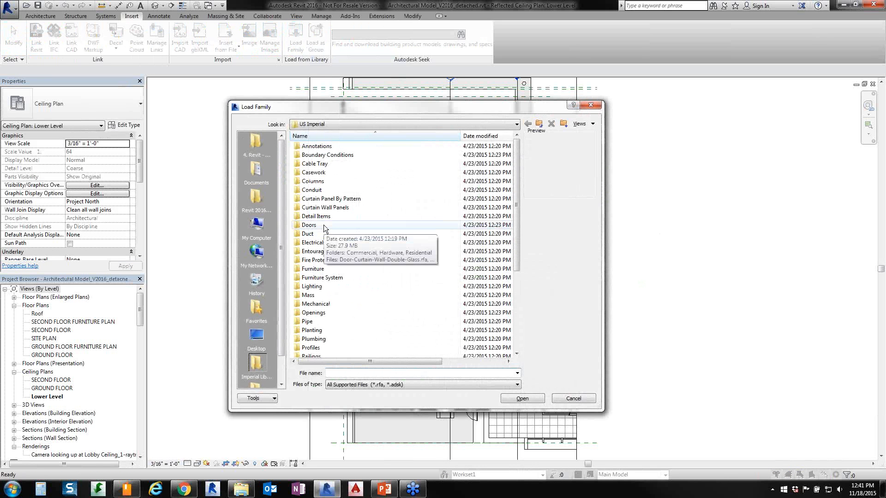
left_click(258, 144)
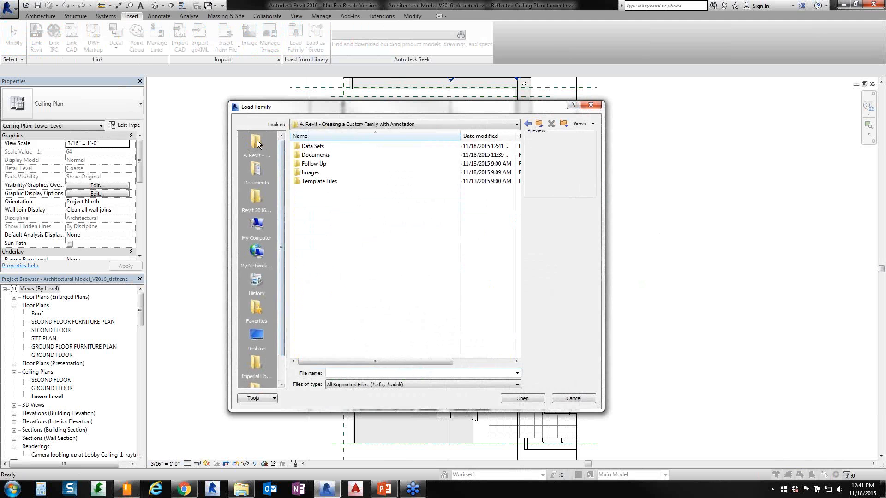
double_click(313, 146)
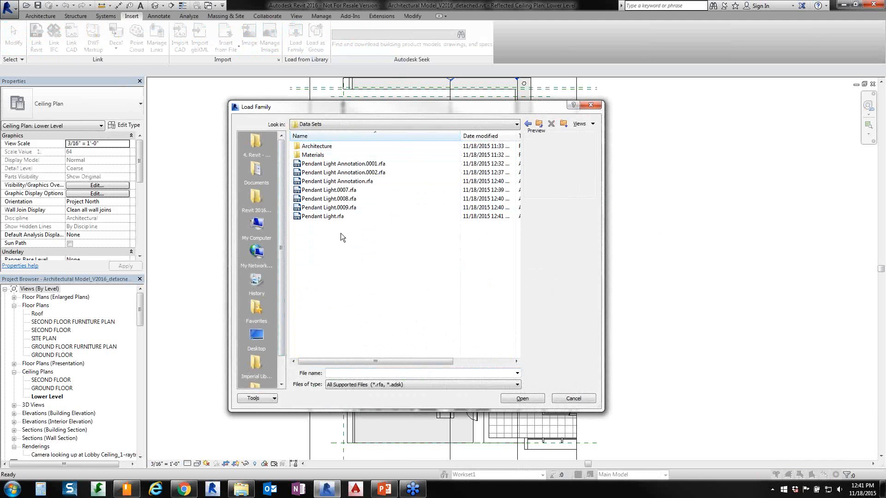
left_click(322, 217)
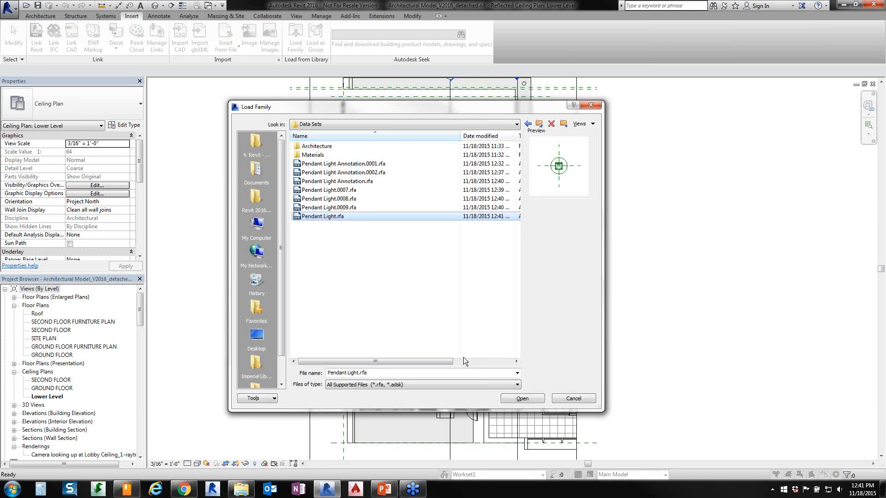
left_click(532, 399)
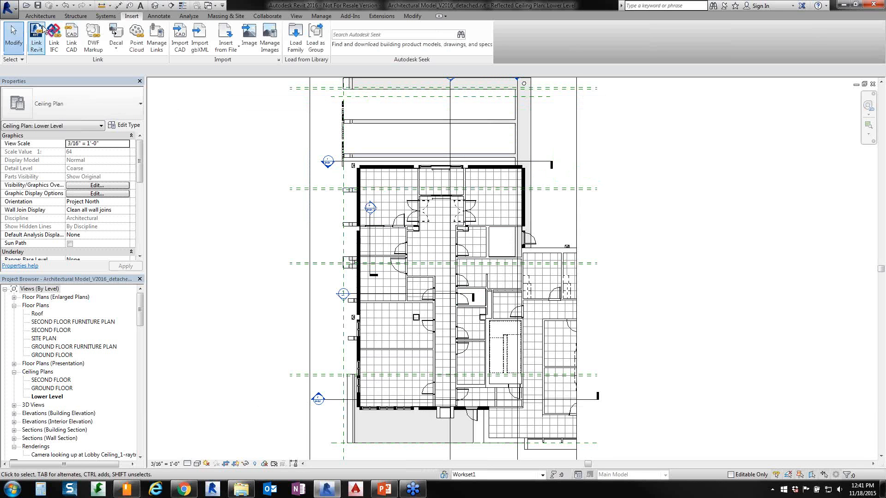
Place a Pendant Light fixture on the ceiling of the upper-left room, about 4'-7" from its left wall and 4'-0" from its upper wall.
left_click(106, 16)
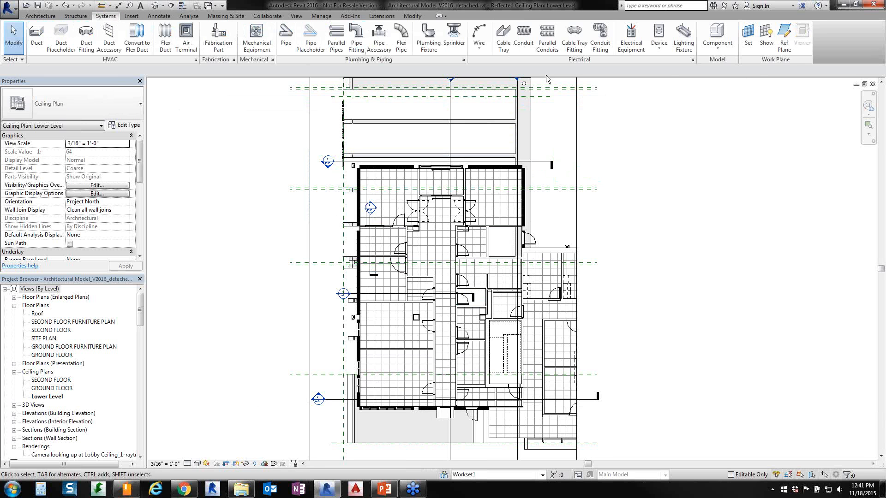
left_click(684, 37)
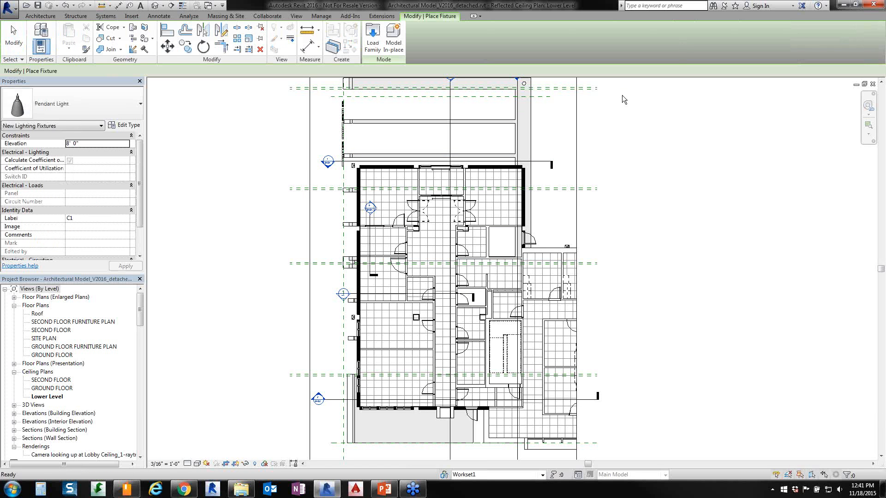
left_click(50, 104)
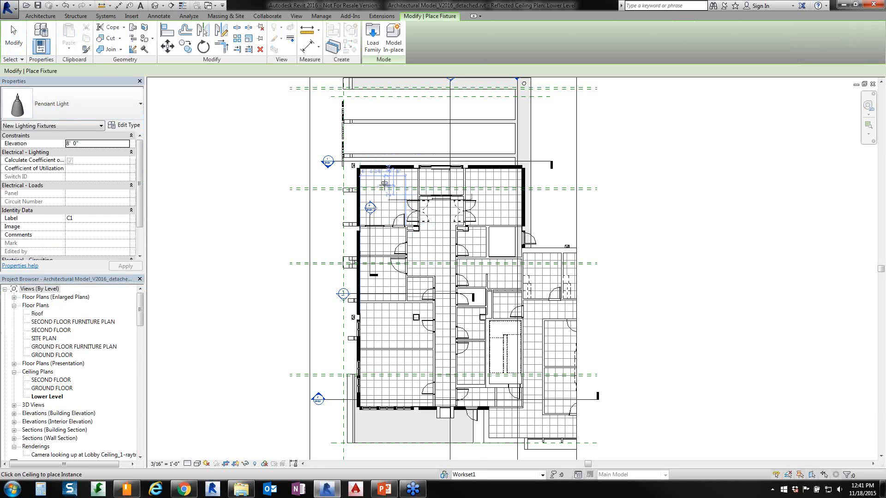
scroll(385, 183, "up", 5)
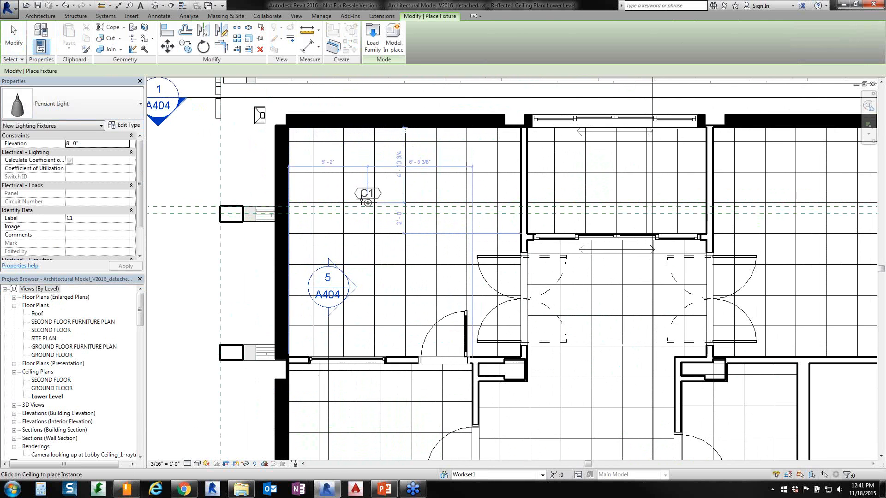
scroll(368, 203, "up", 1)
scroll(359, 187, "up", 2)
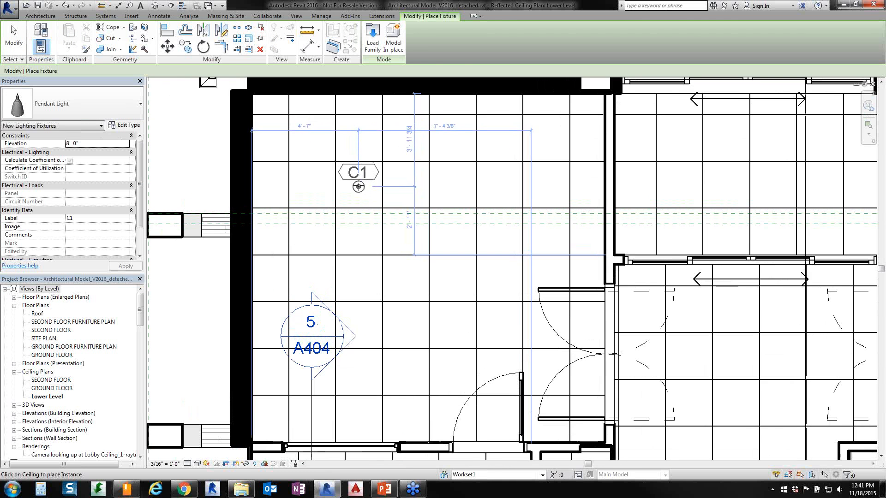
scroll(359, 187, "up", 2)
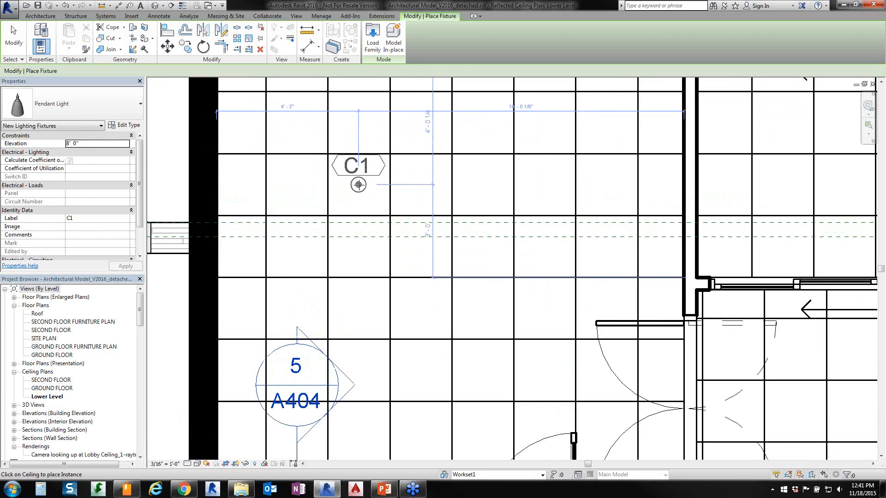
left_click(358, 185)
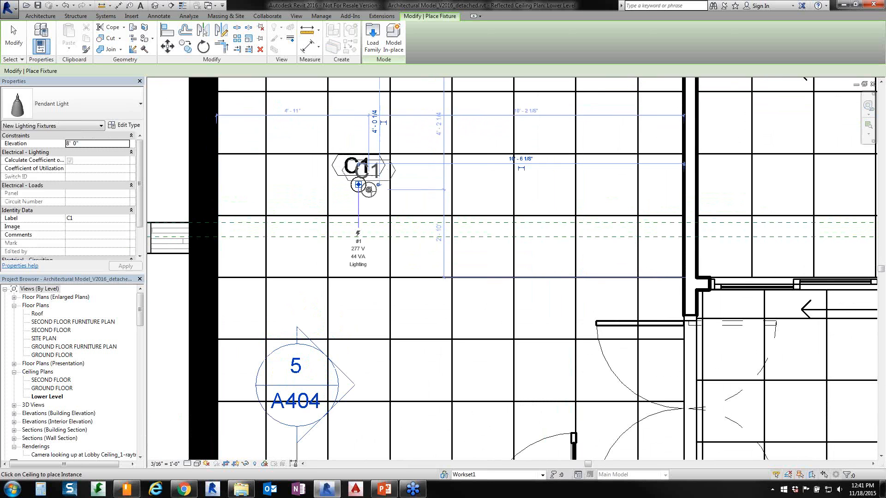
key("Escape")
key("Escape")
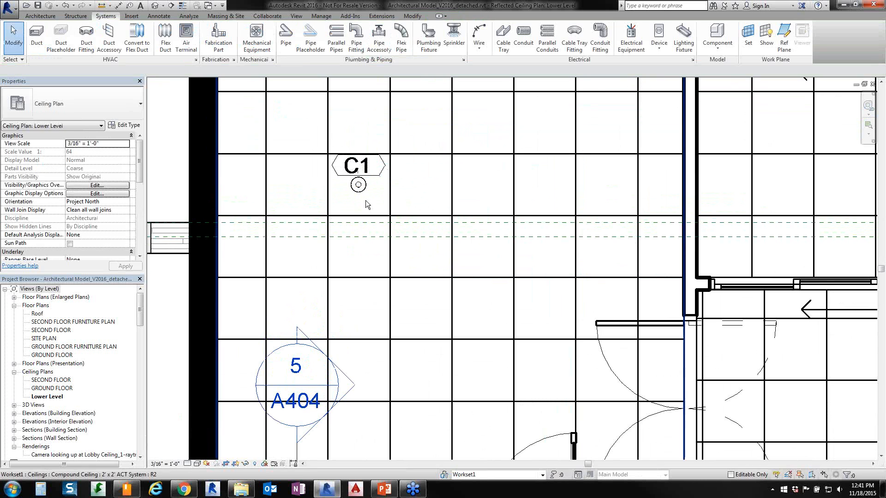
Examine the placed pendant light and its nested tag in the ceiling plan, including its Label property.
left_click(366, 192)
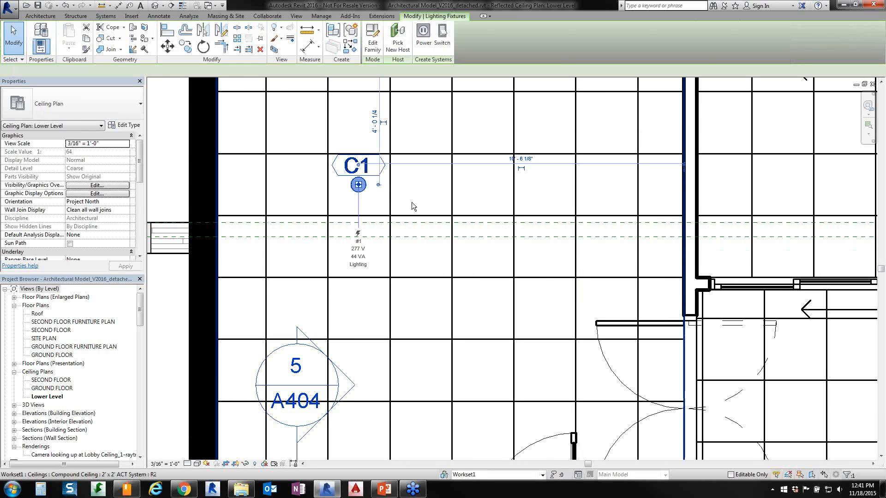
left_click(418, 202)
scroll(414, 196, "up", 1)
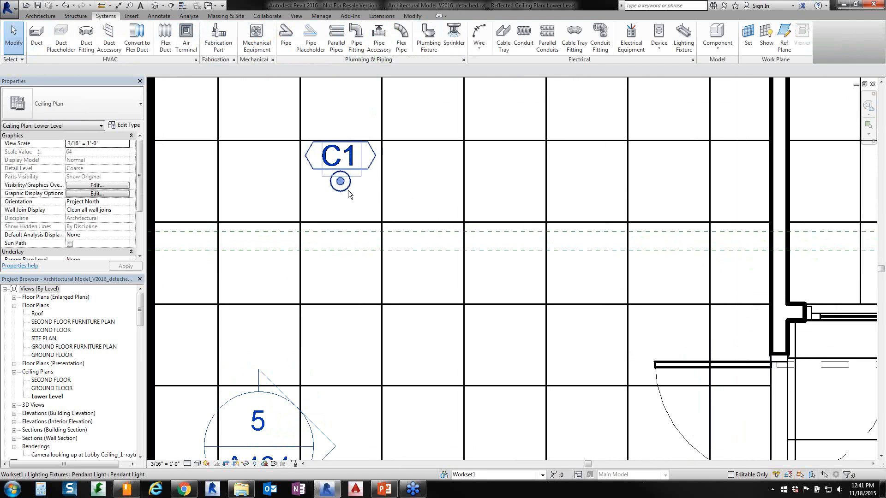
left_click(343, 184)
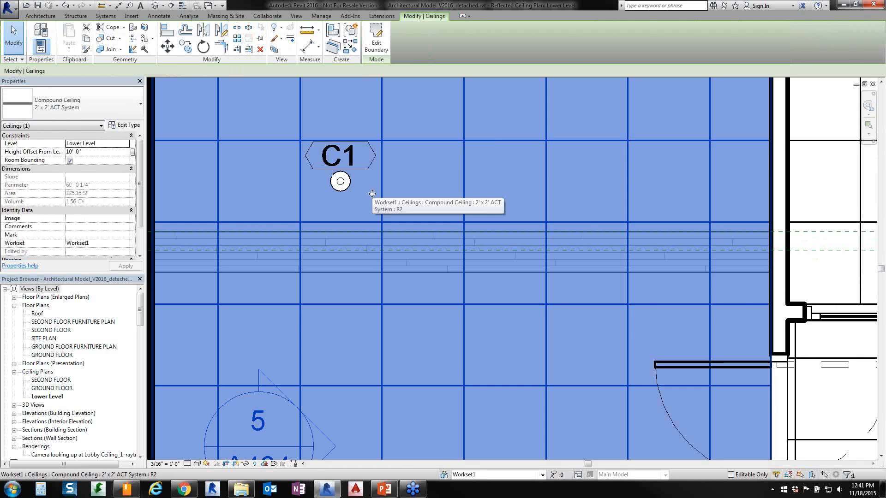
key("Escape")
left_click(368, 173)
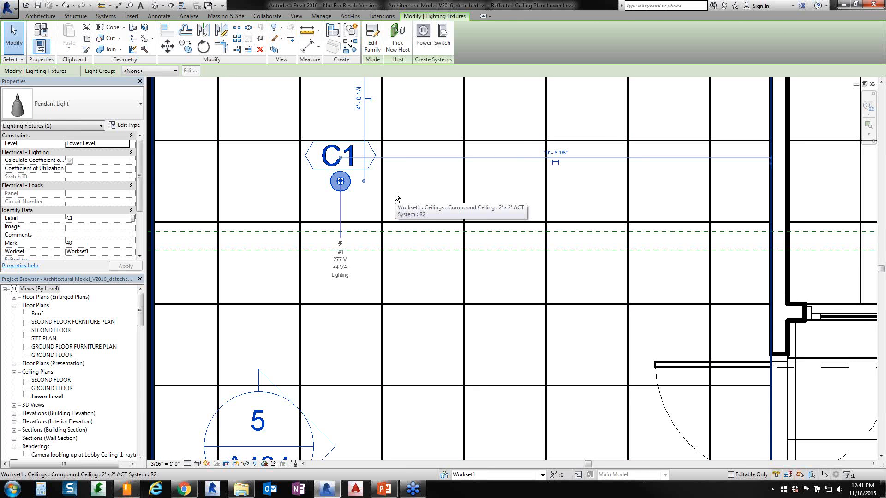
key("Escape")
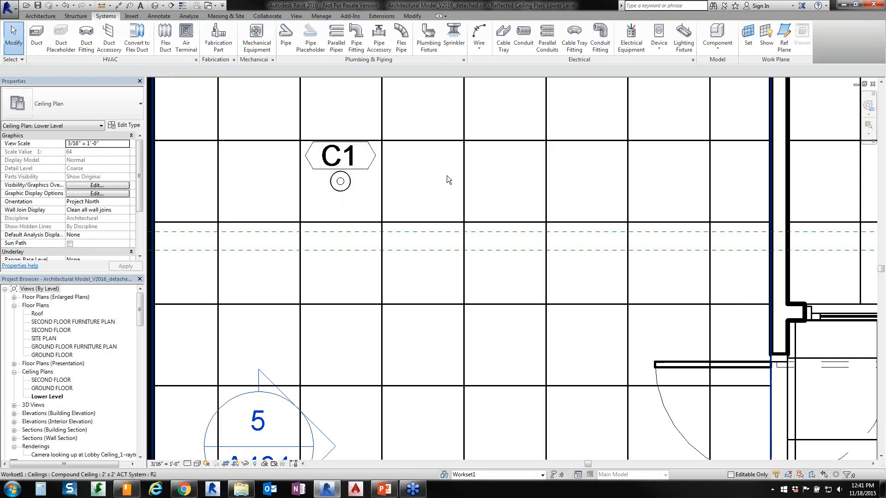
Save the detached model as Architectural Model_V2016.rvt in the Architecture folder, replacing the existing file.
scroll(447, 176, "down", 1)
key("ctrl+s")
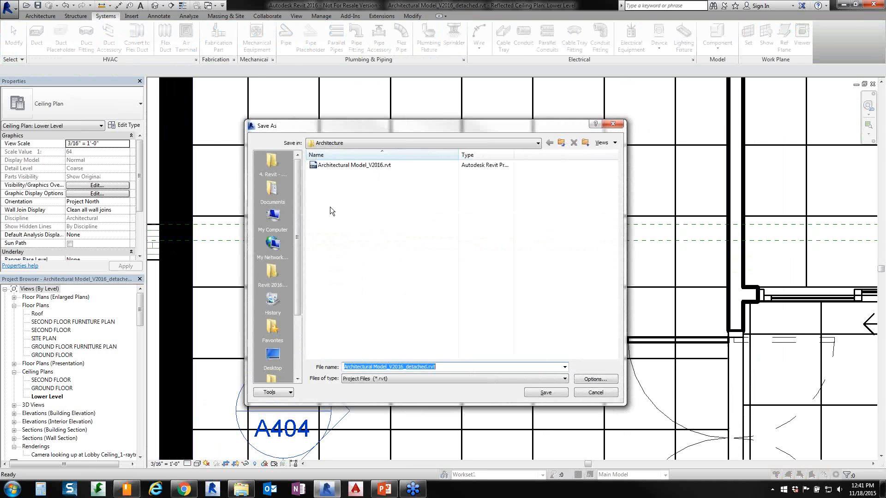
left_click(388, 165)
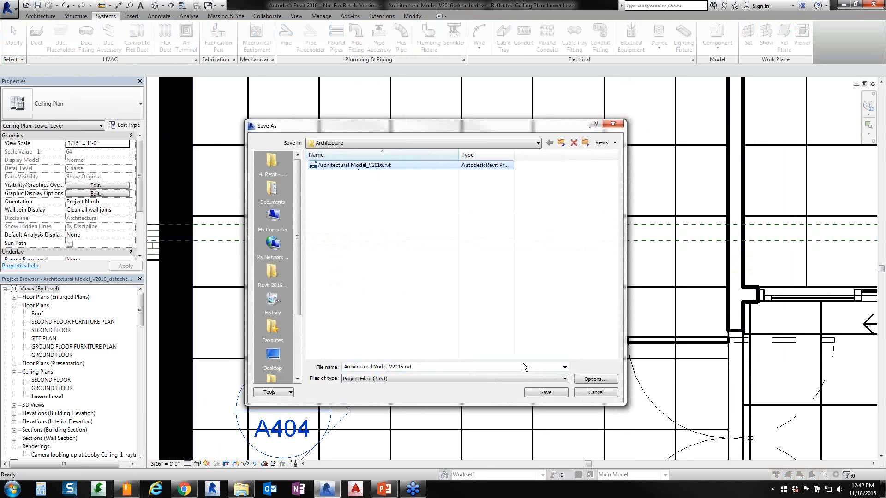
left_click(544, 393)
left_click(432, 260)
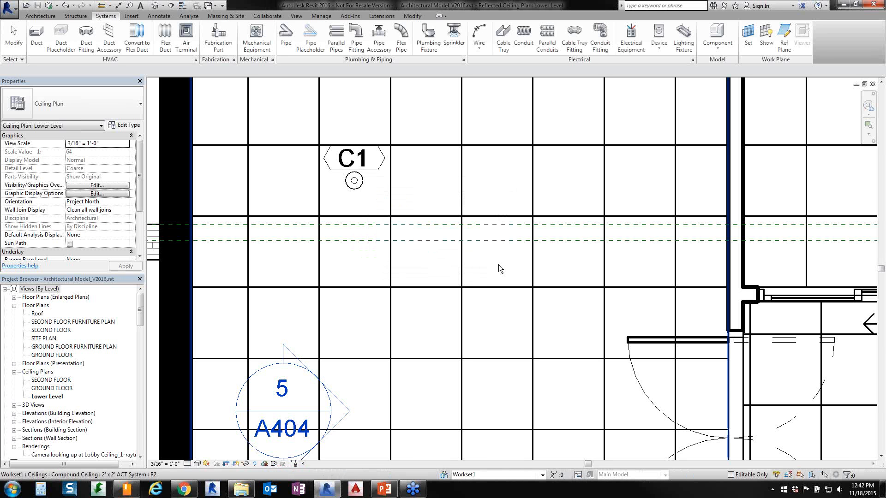
Copy the pendant light about two ceiling tiles horizontally to the right within the same room.
left_click(372, 189)
key("Escape")
left_click(359, 189)
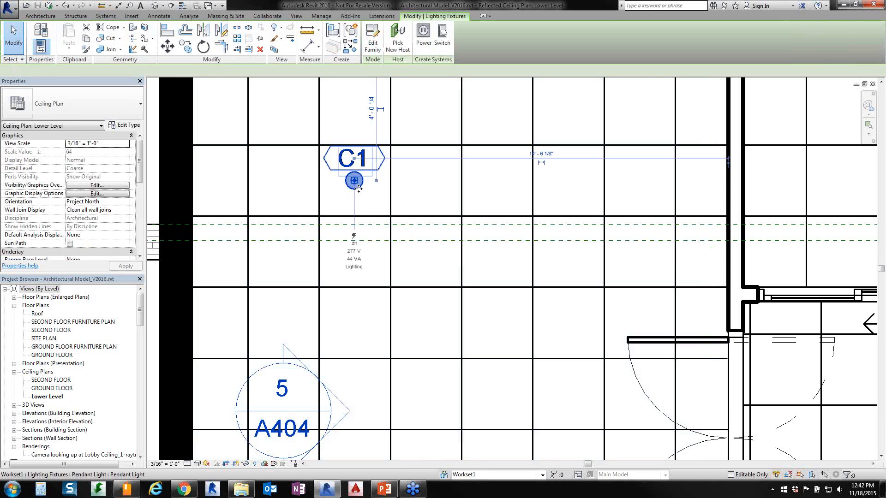
key("c")
key("o")
left_click(354, 180)
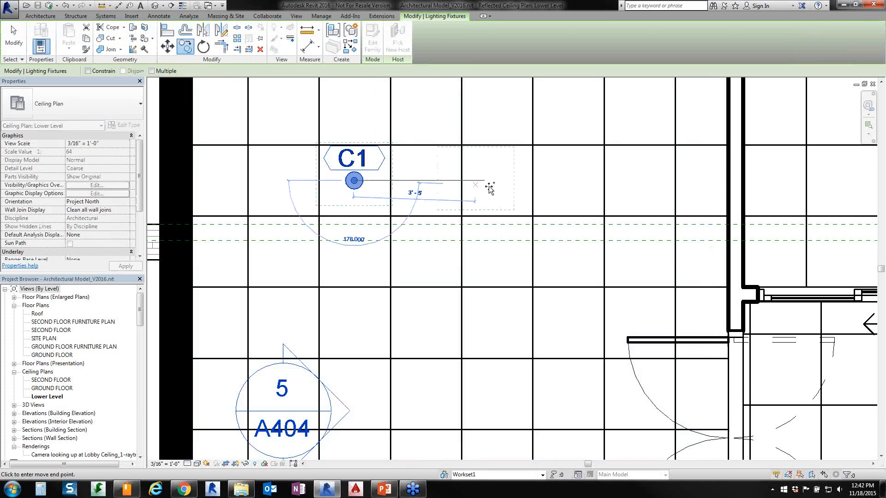
left_click(497, 182)
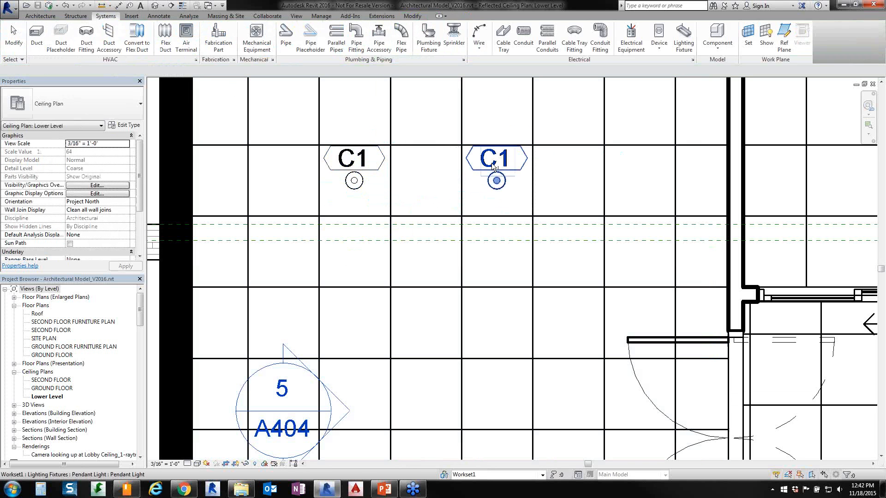
Set the copied pendant light's Label to C2.
left_click(84, 218)
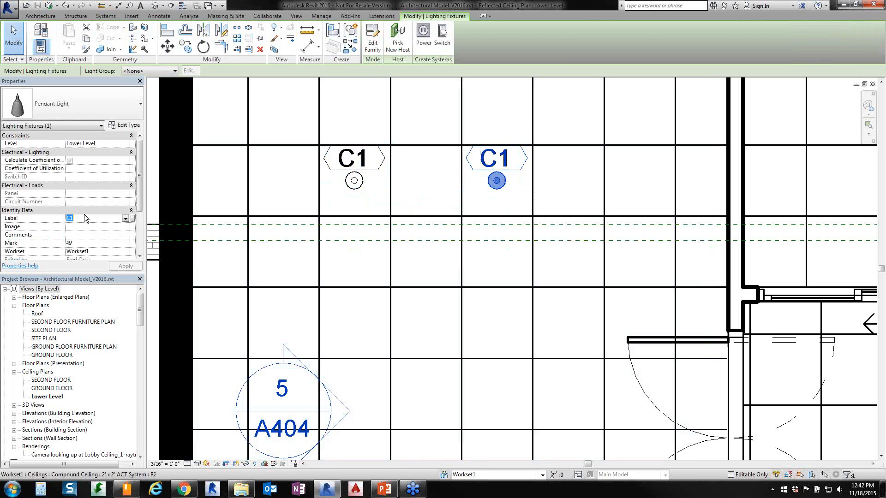
type("C2")
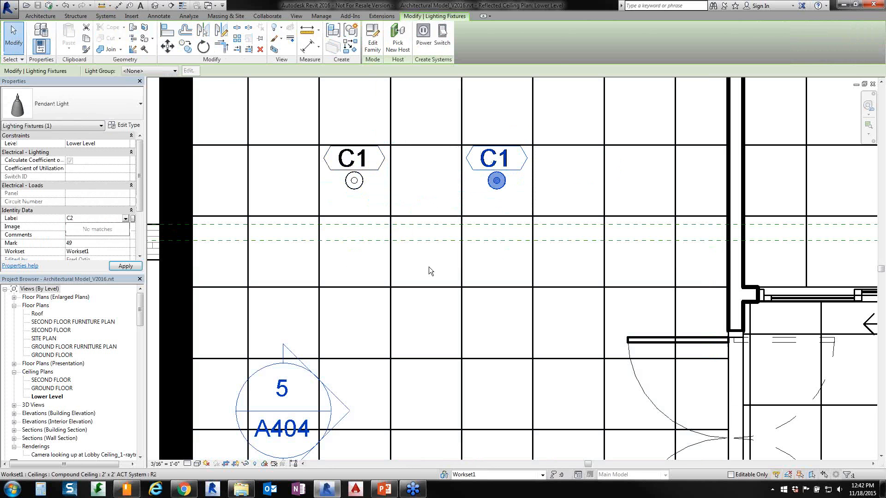
key("Escape")
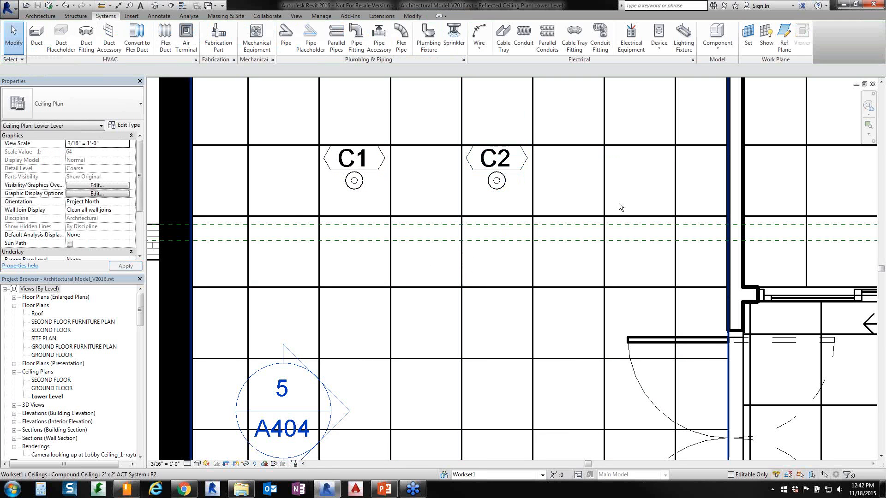